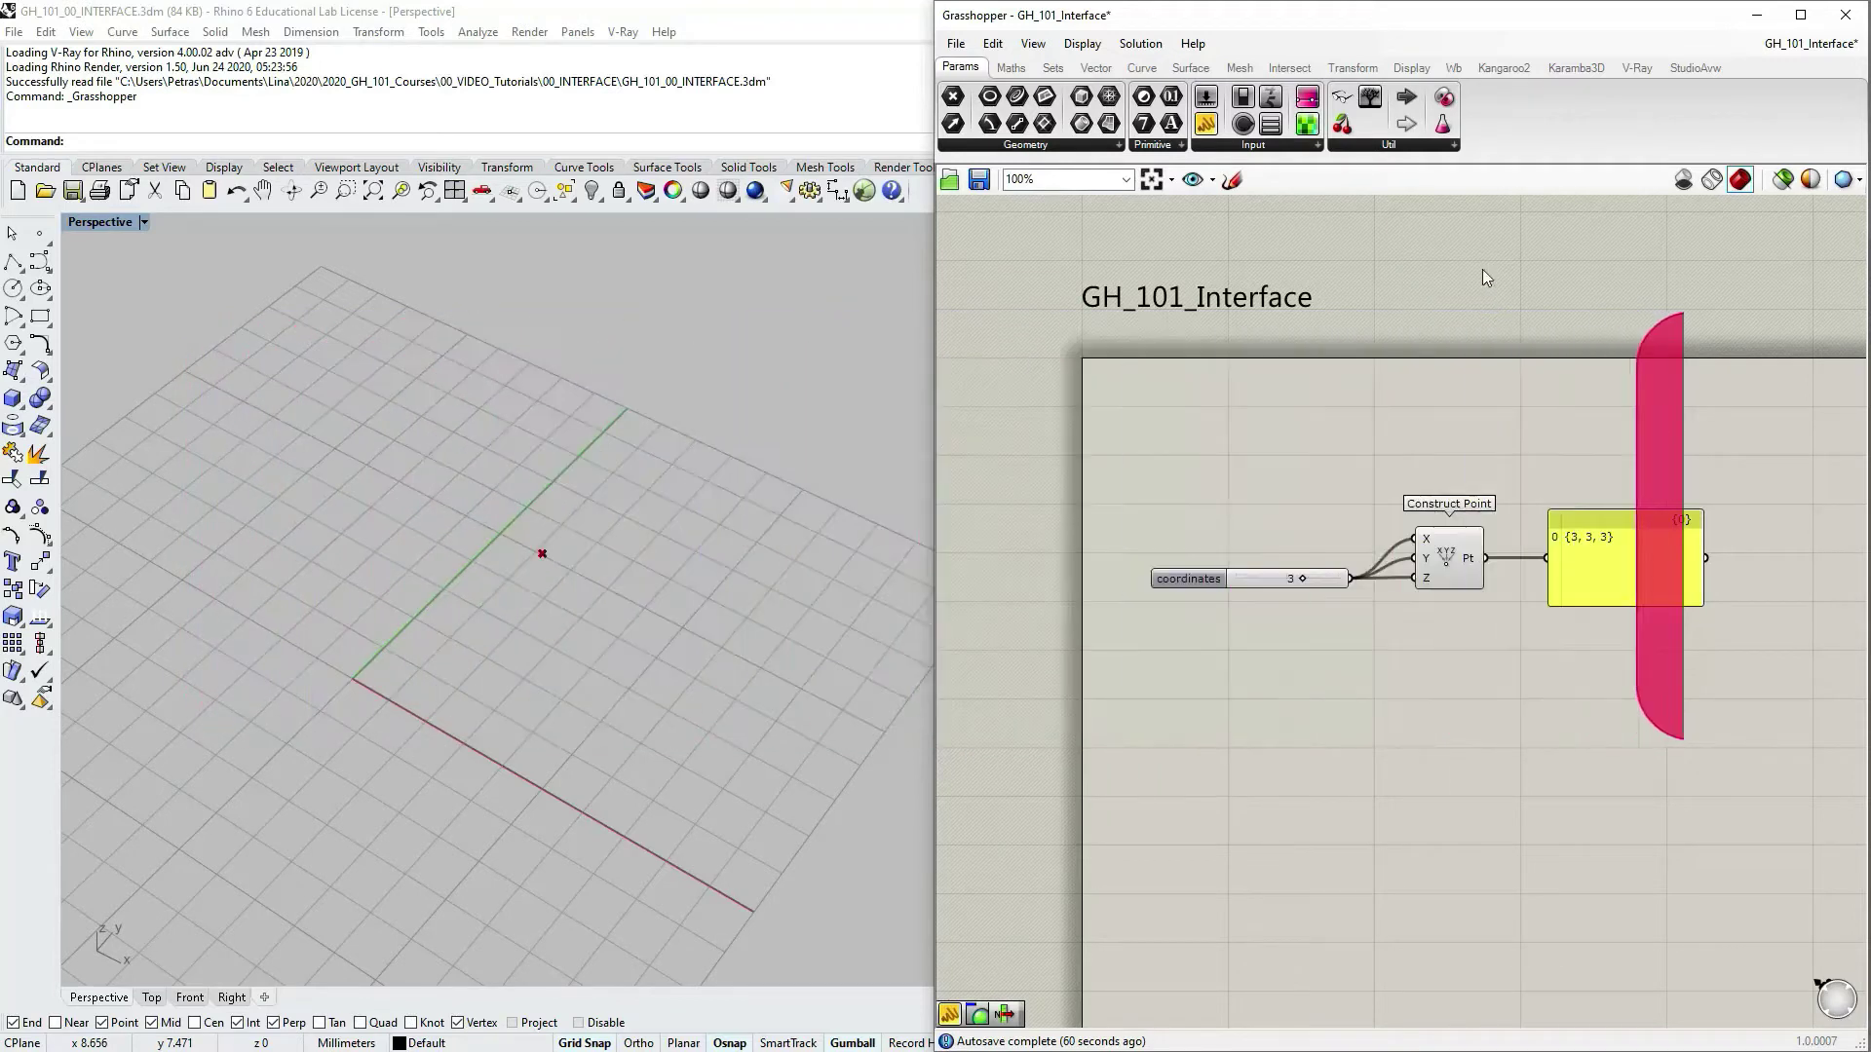
Maximize the Grasshopper window and pan the canvas to frame the GH_101_Interface group
left_click(1801, 16)
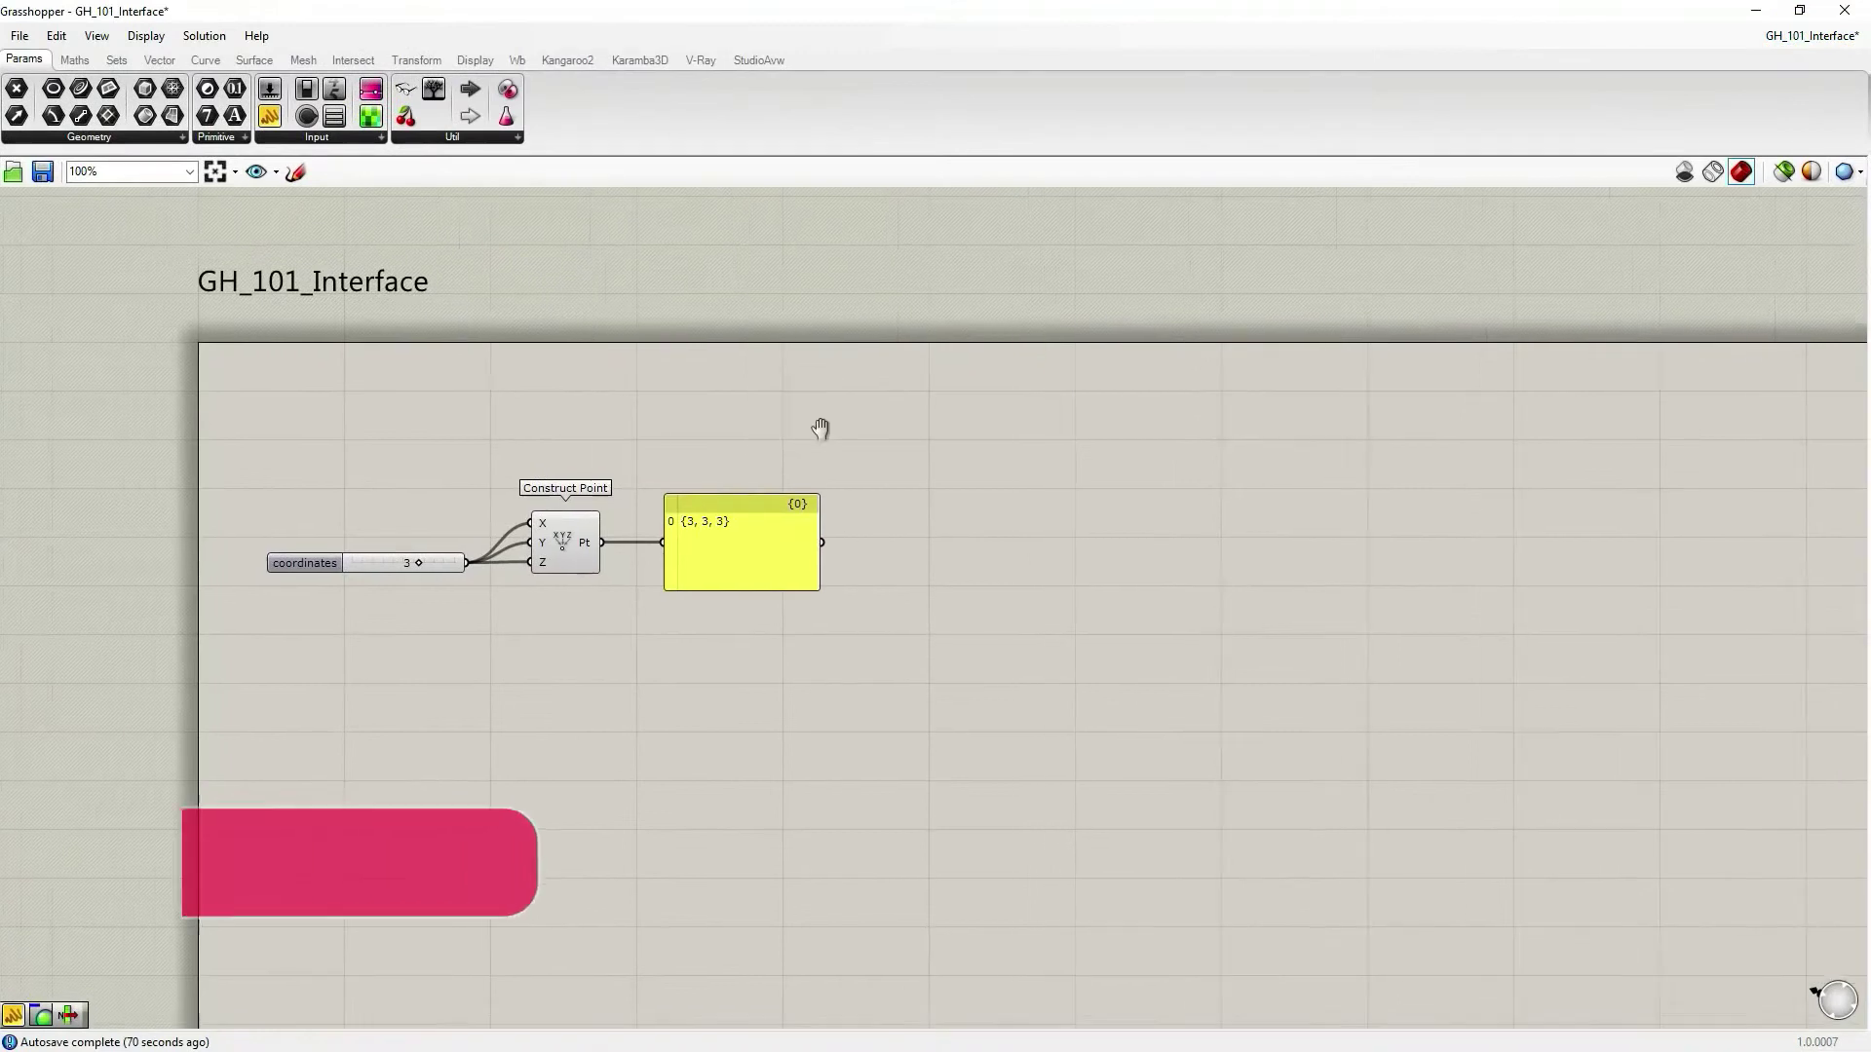
right_click_drag(827, 427, 772, 447)
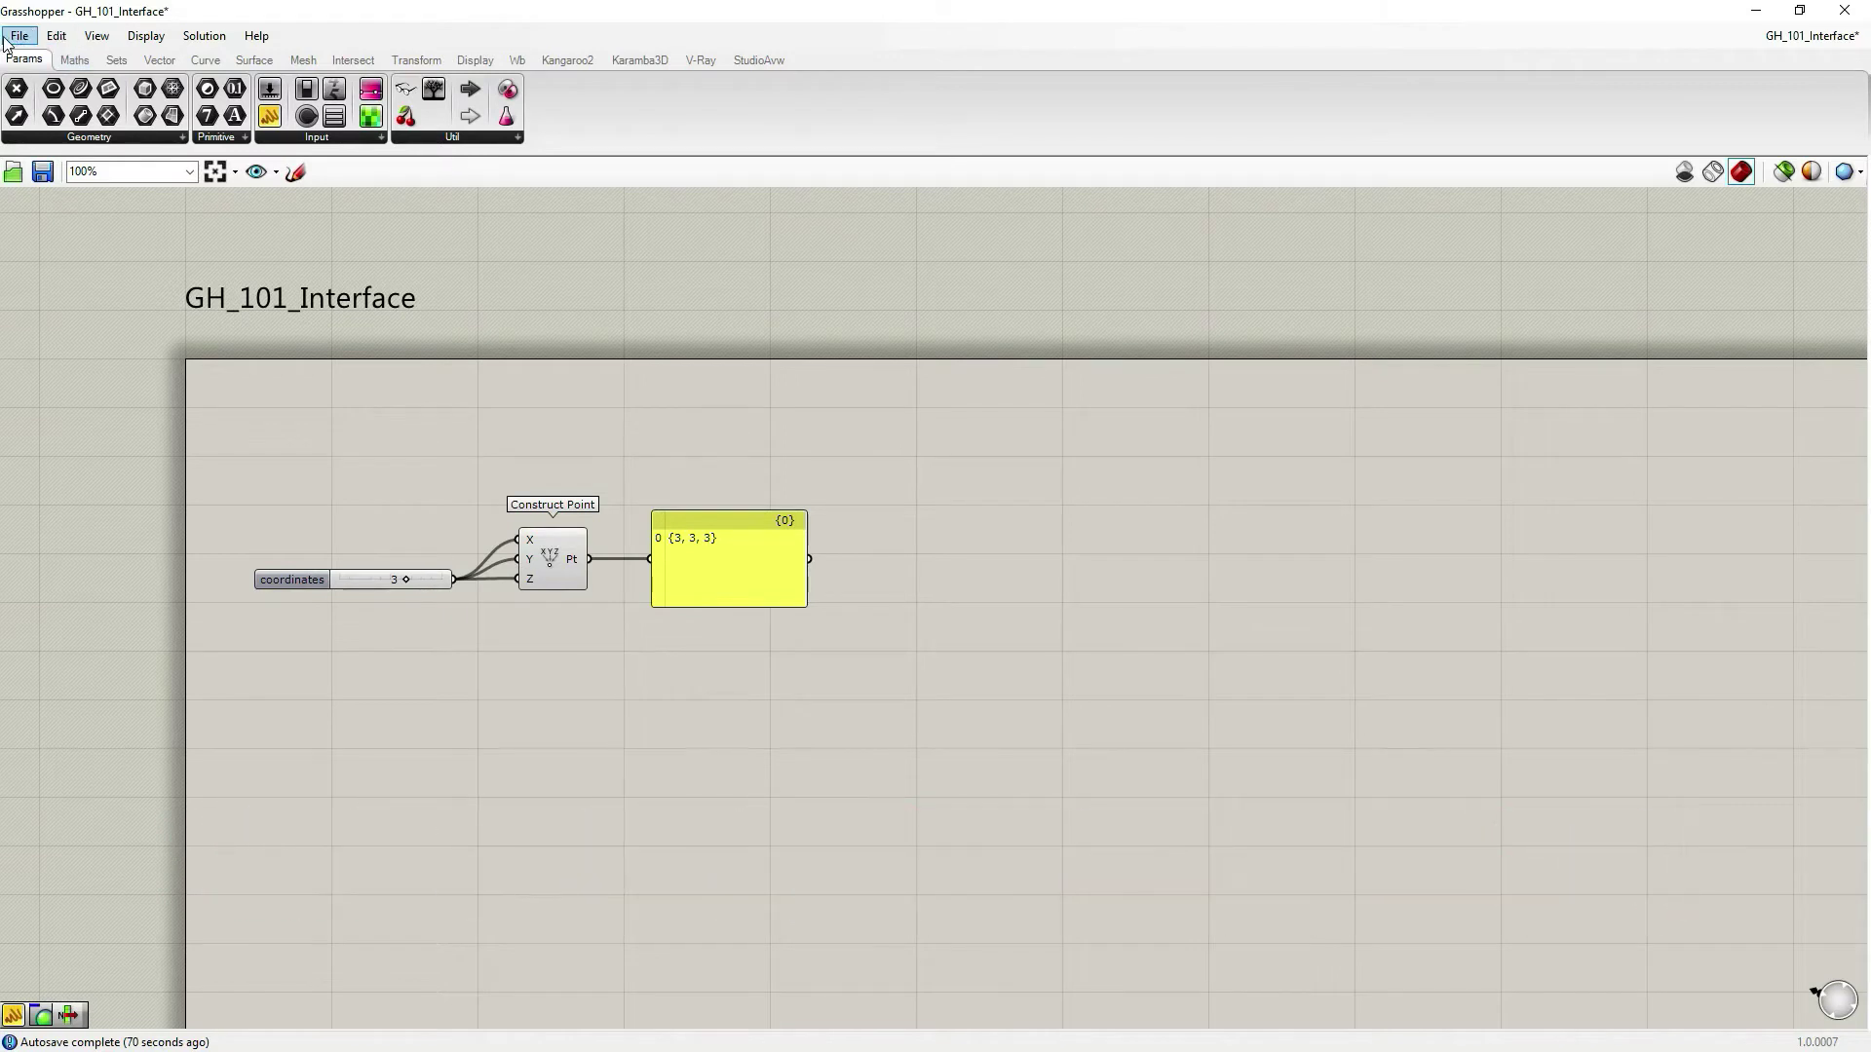
left_click(148, 37)
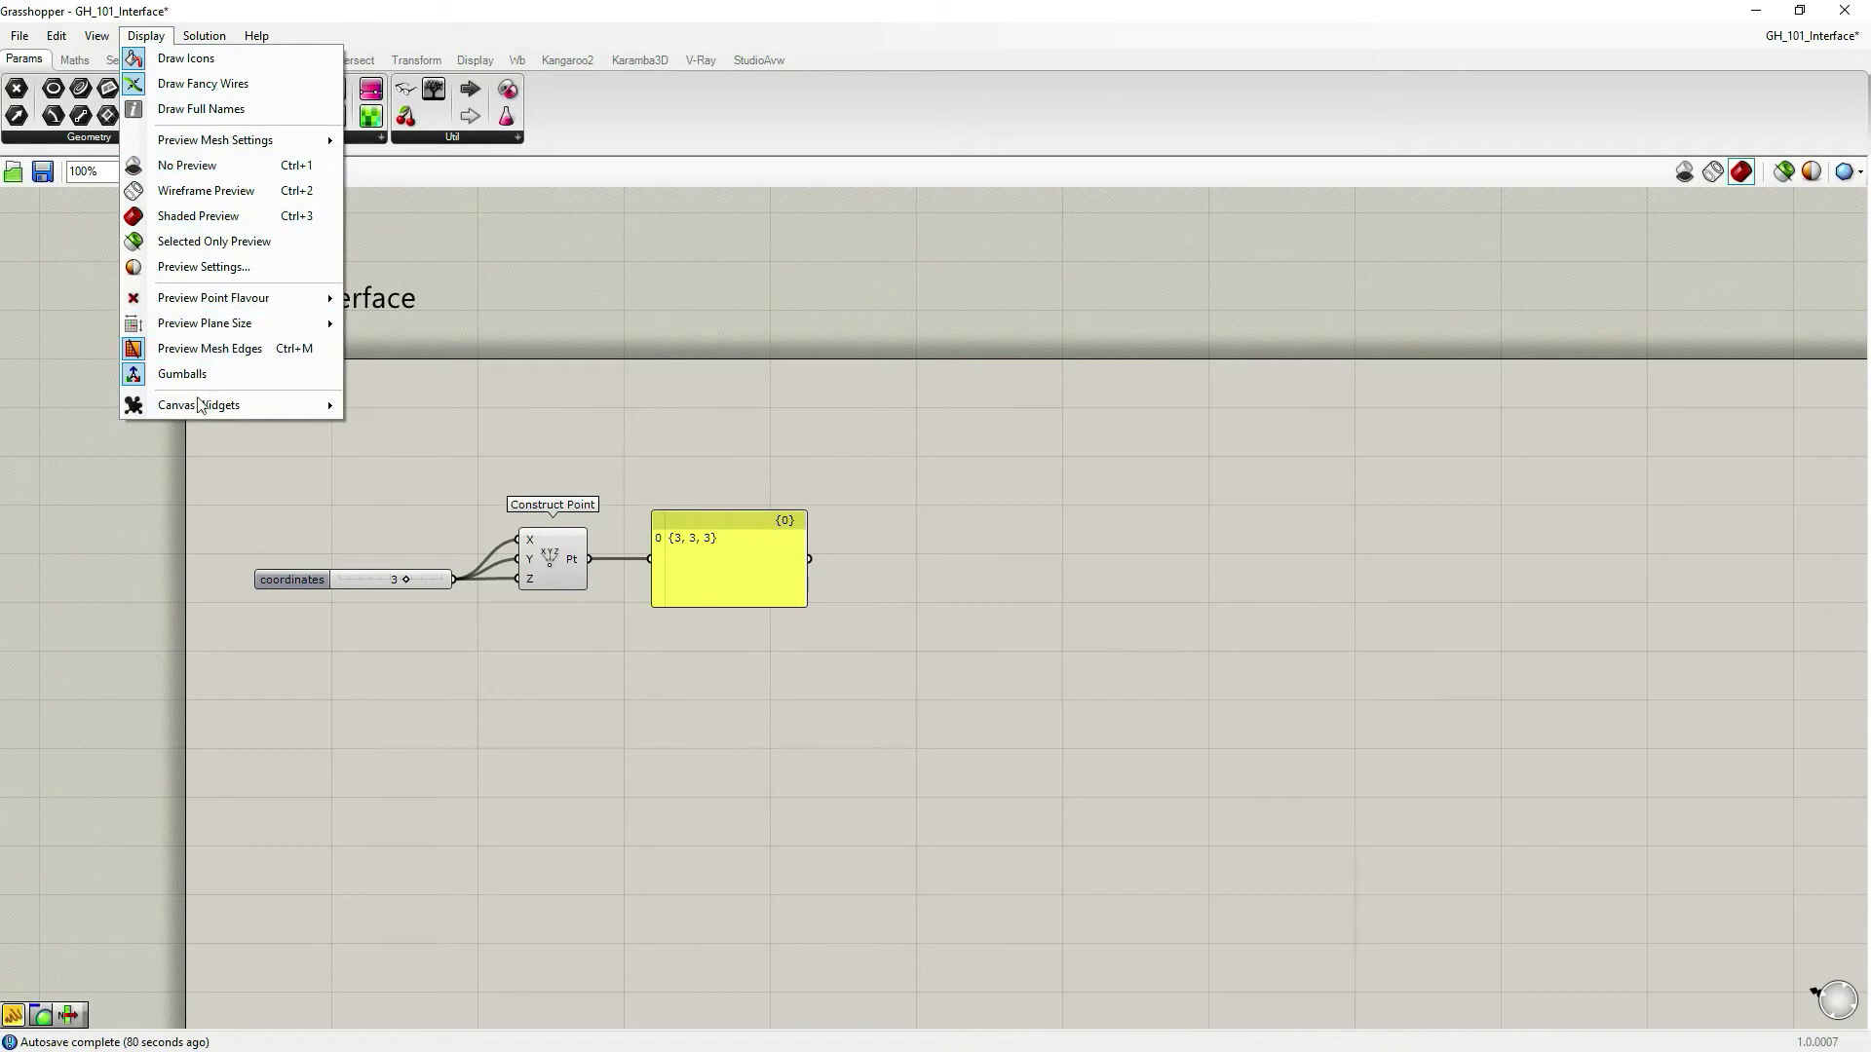
left_click(147, 35)
left_click(146, 36)
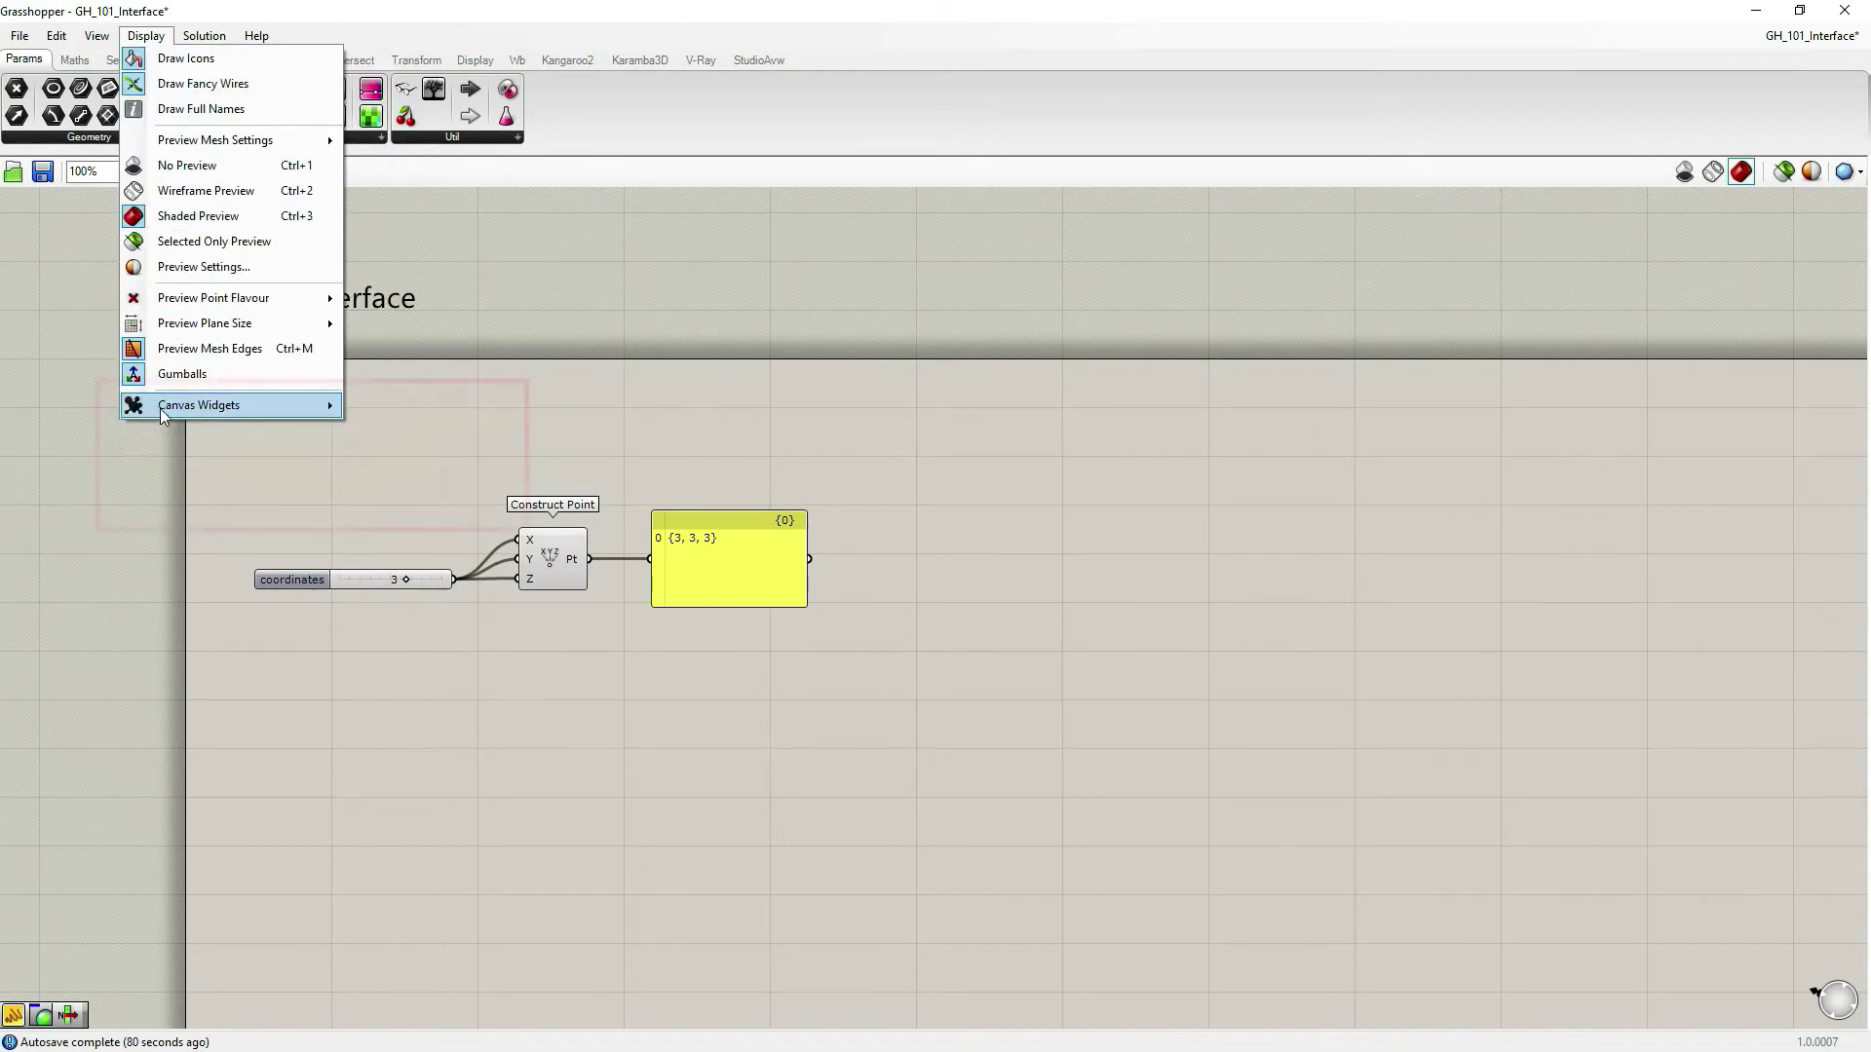
mouse_move(232, 406)
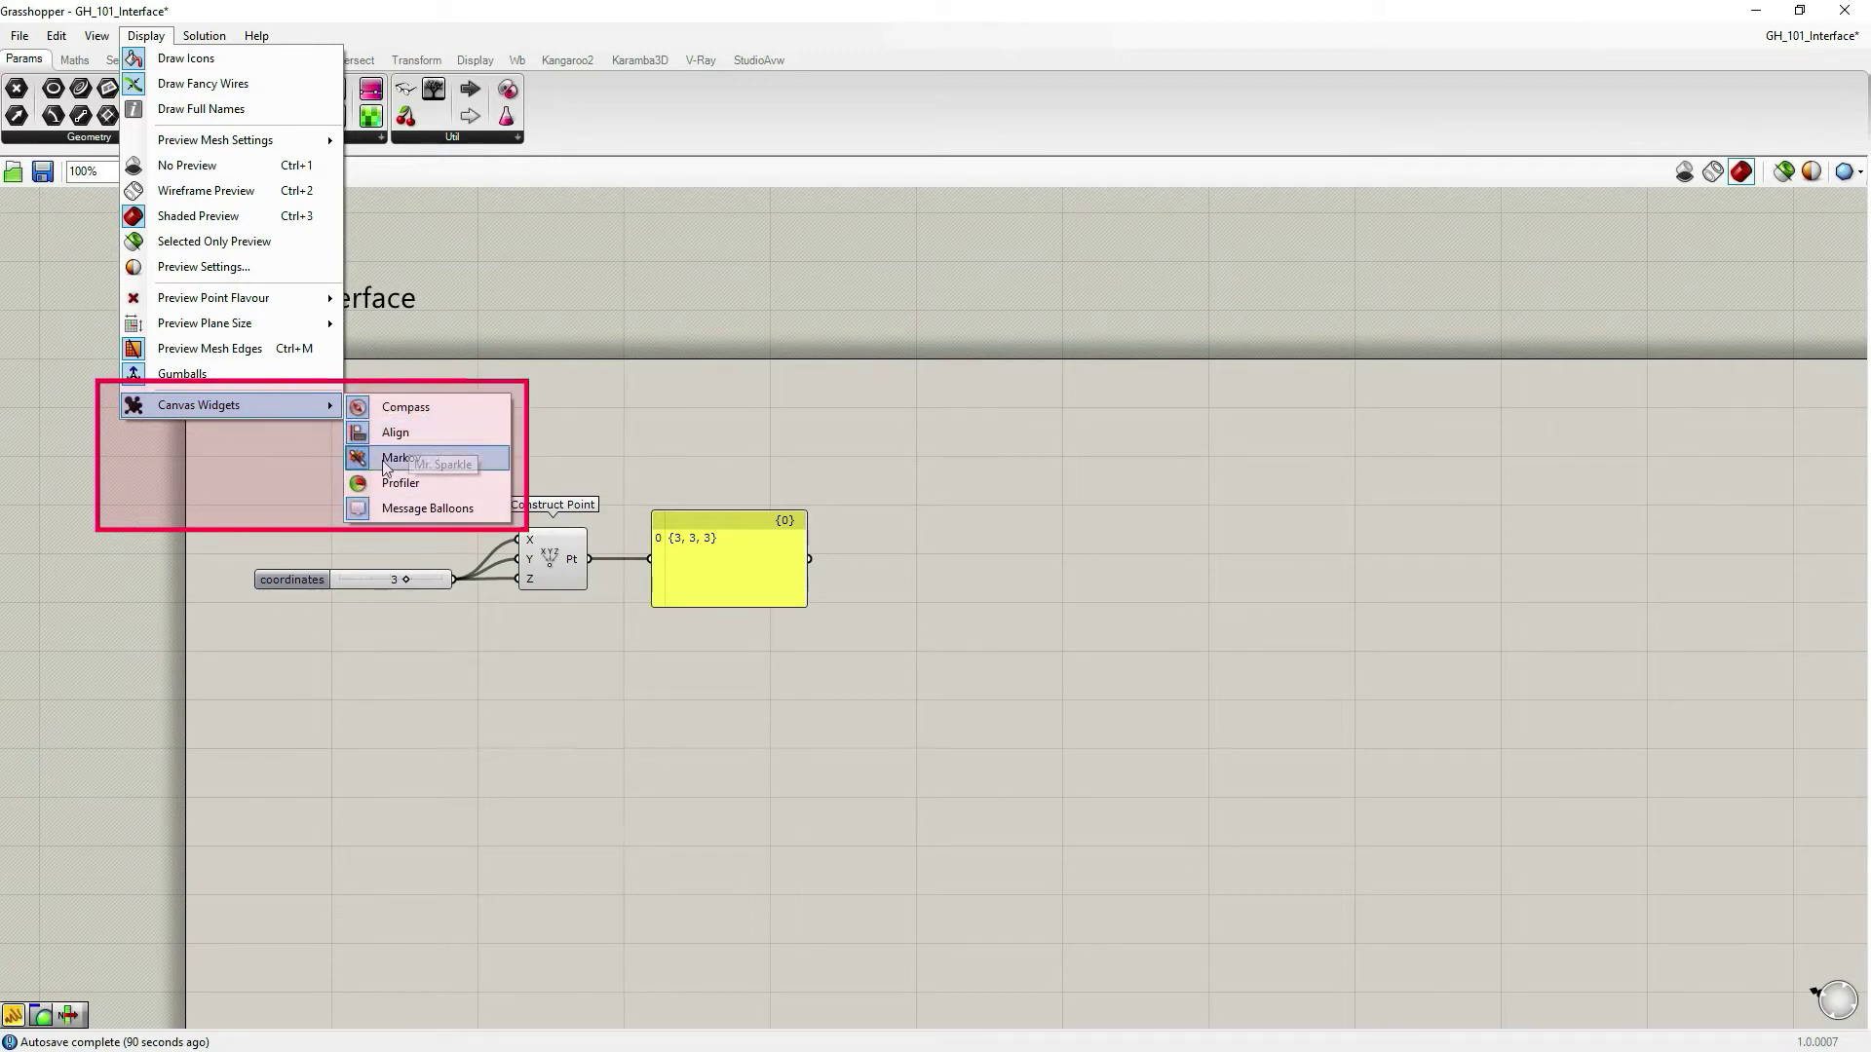
left_click(362, 413)
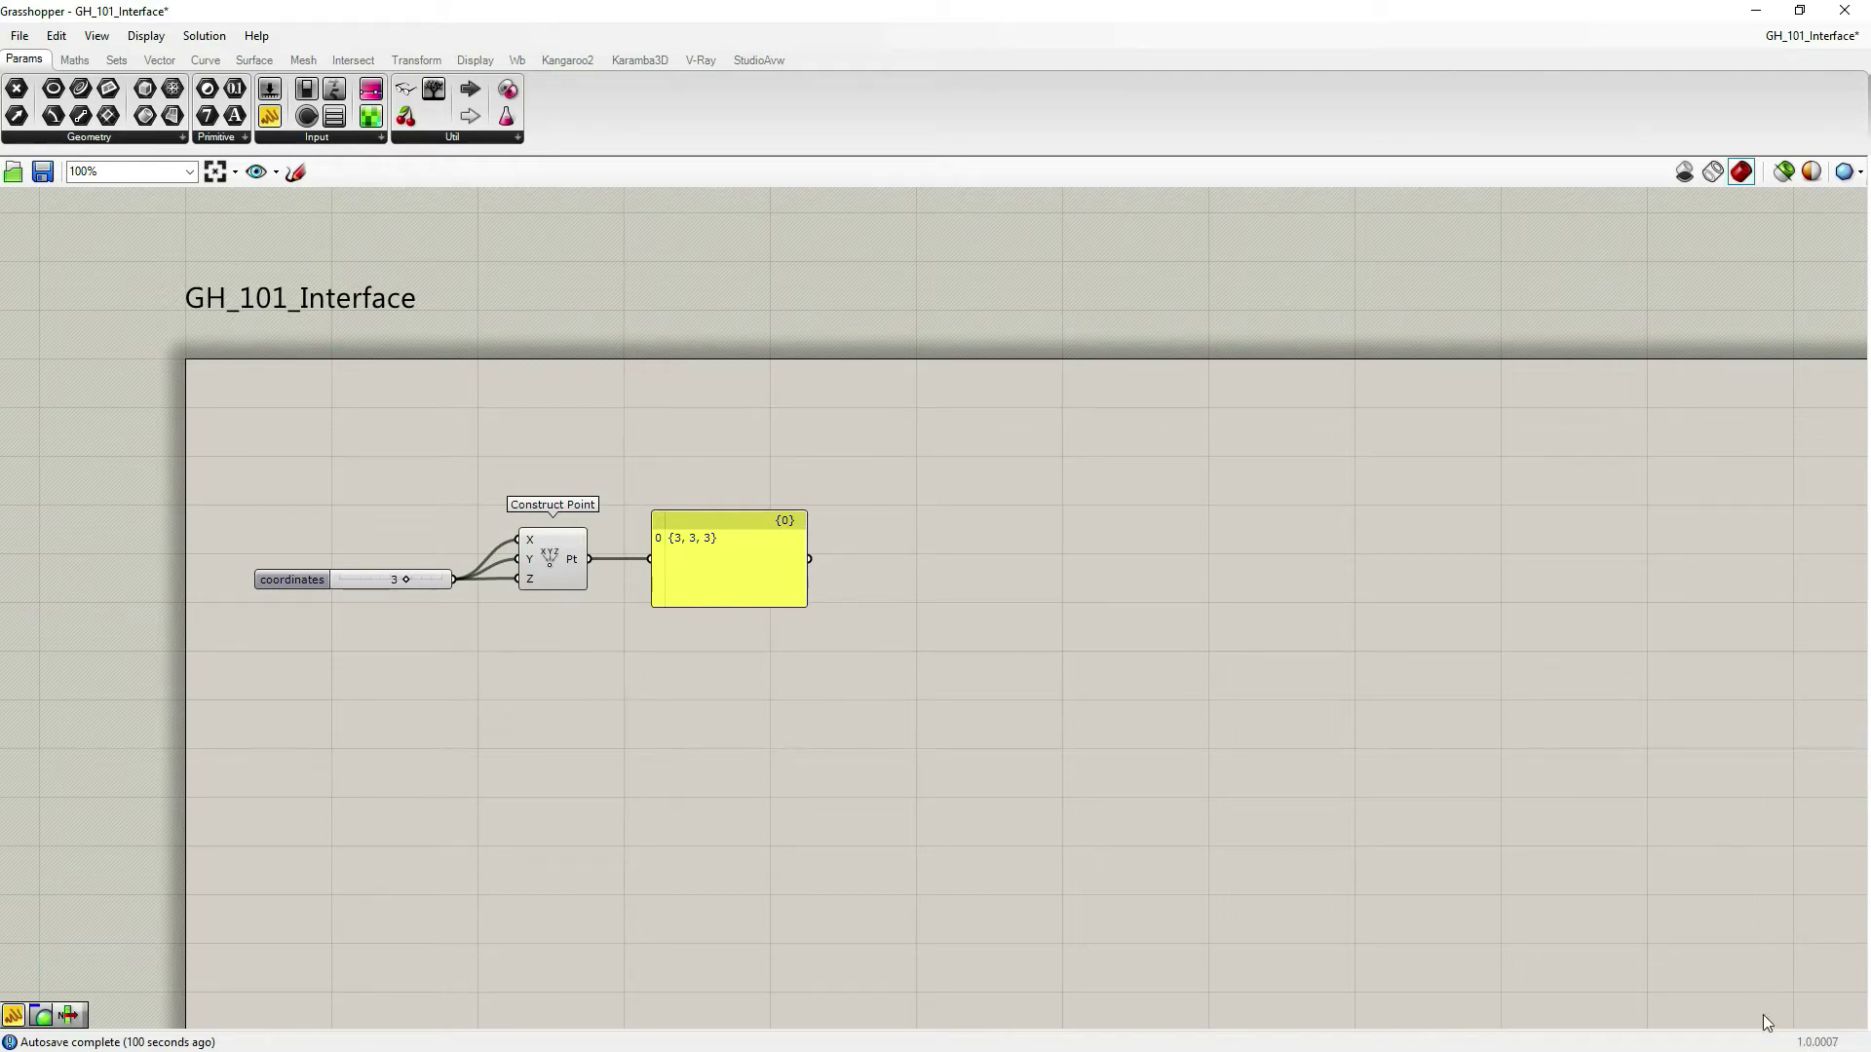
left_click(146, 37)
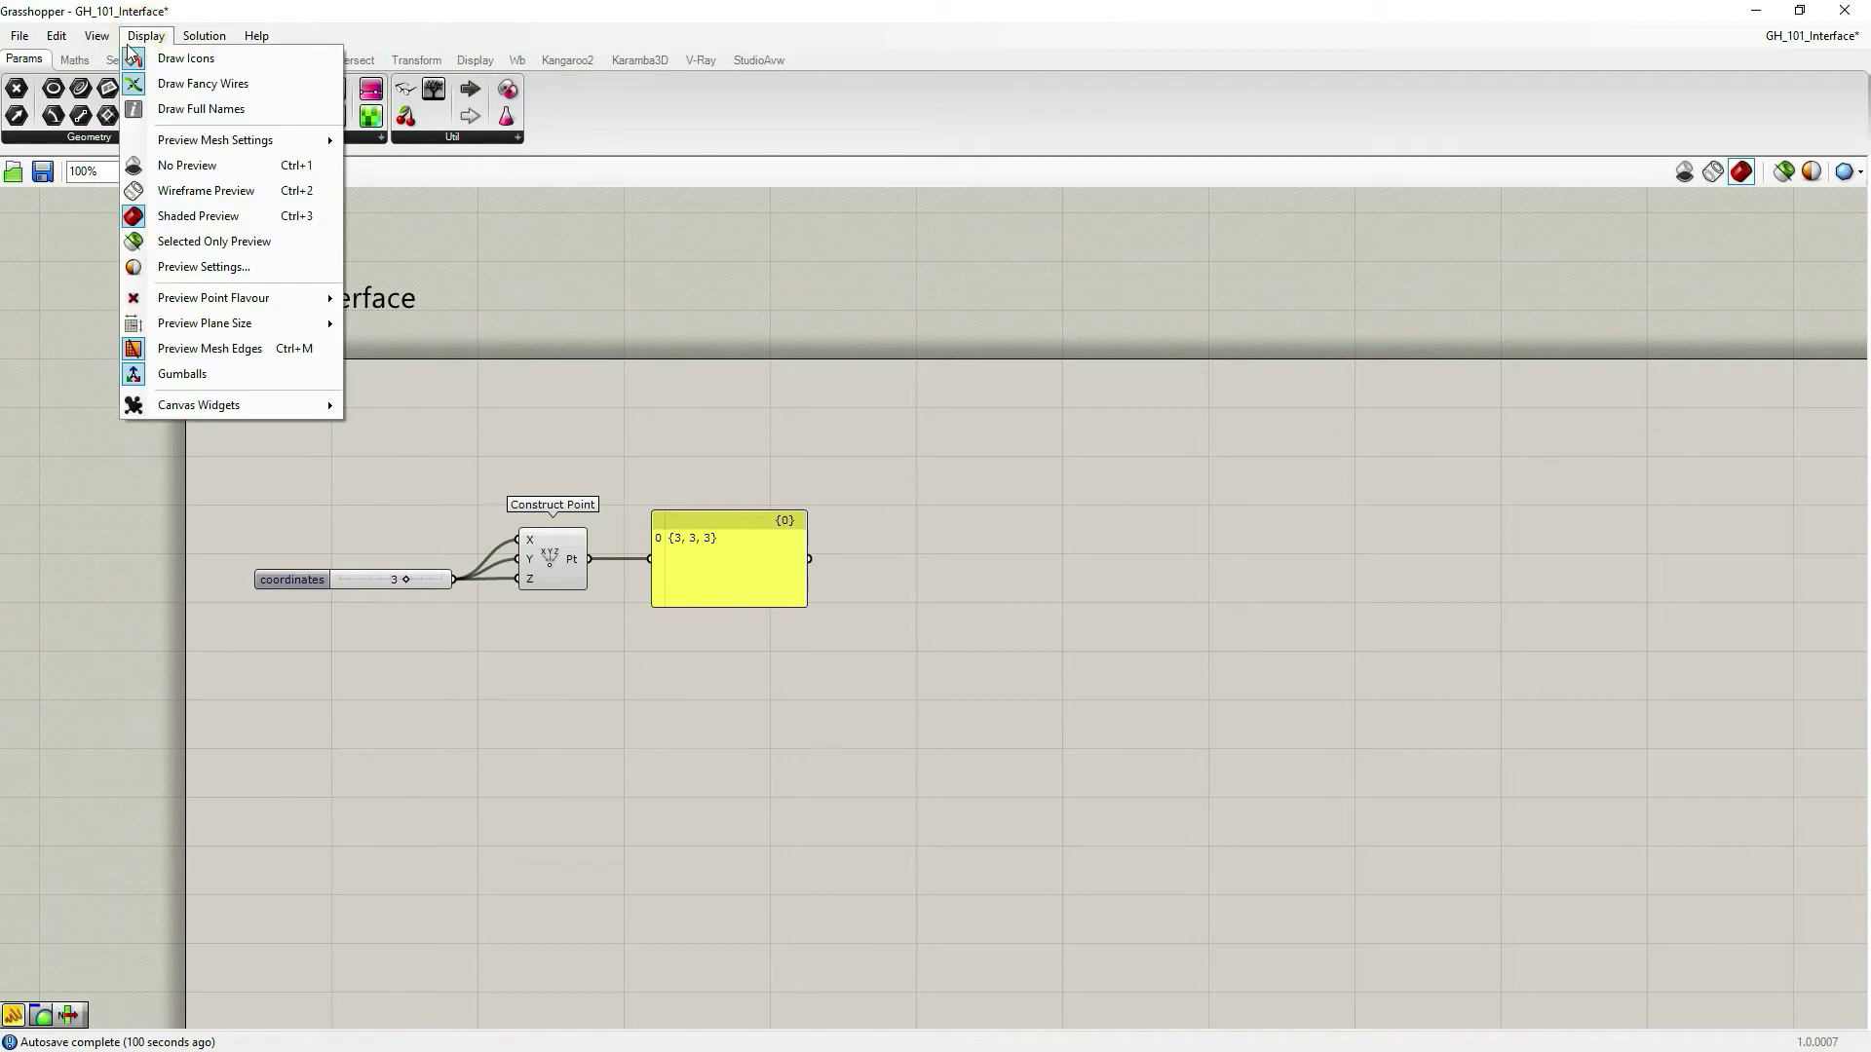
left_click(365, 407)
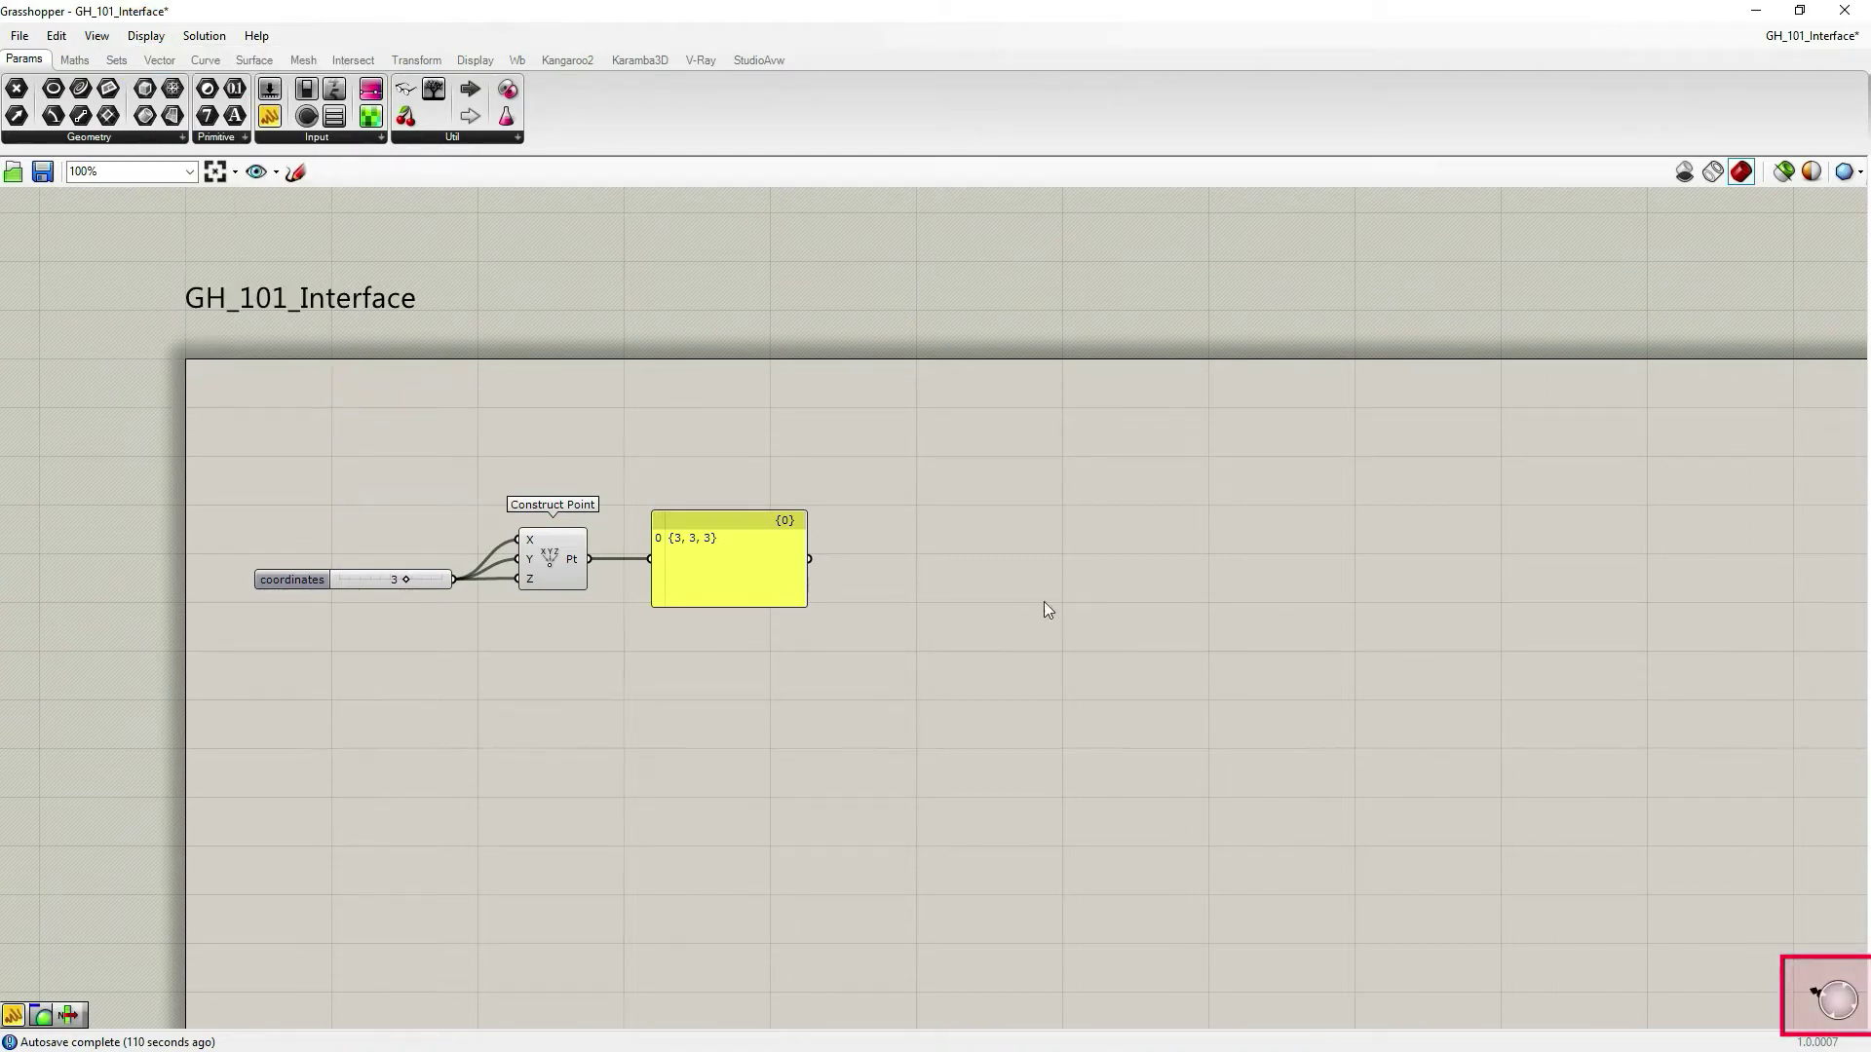
scroll(973, 605, "down", 5)
right_click_drag(832, 634, 1120, 671)
scroll(1066, 577, "down", 8)
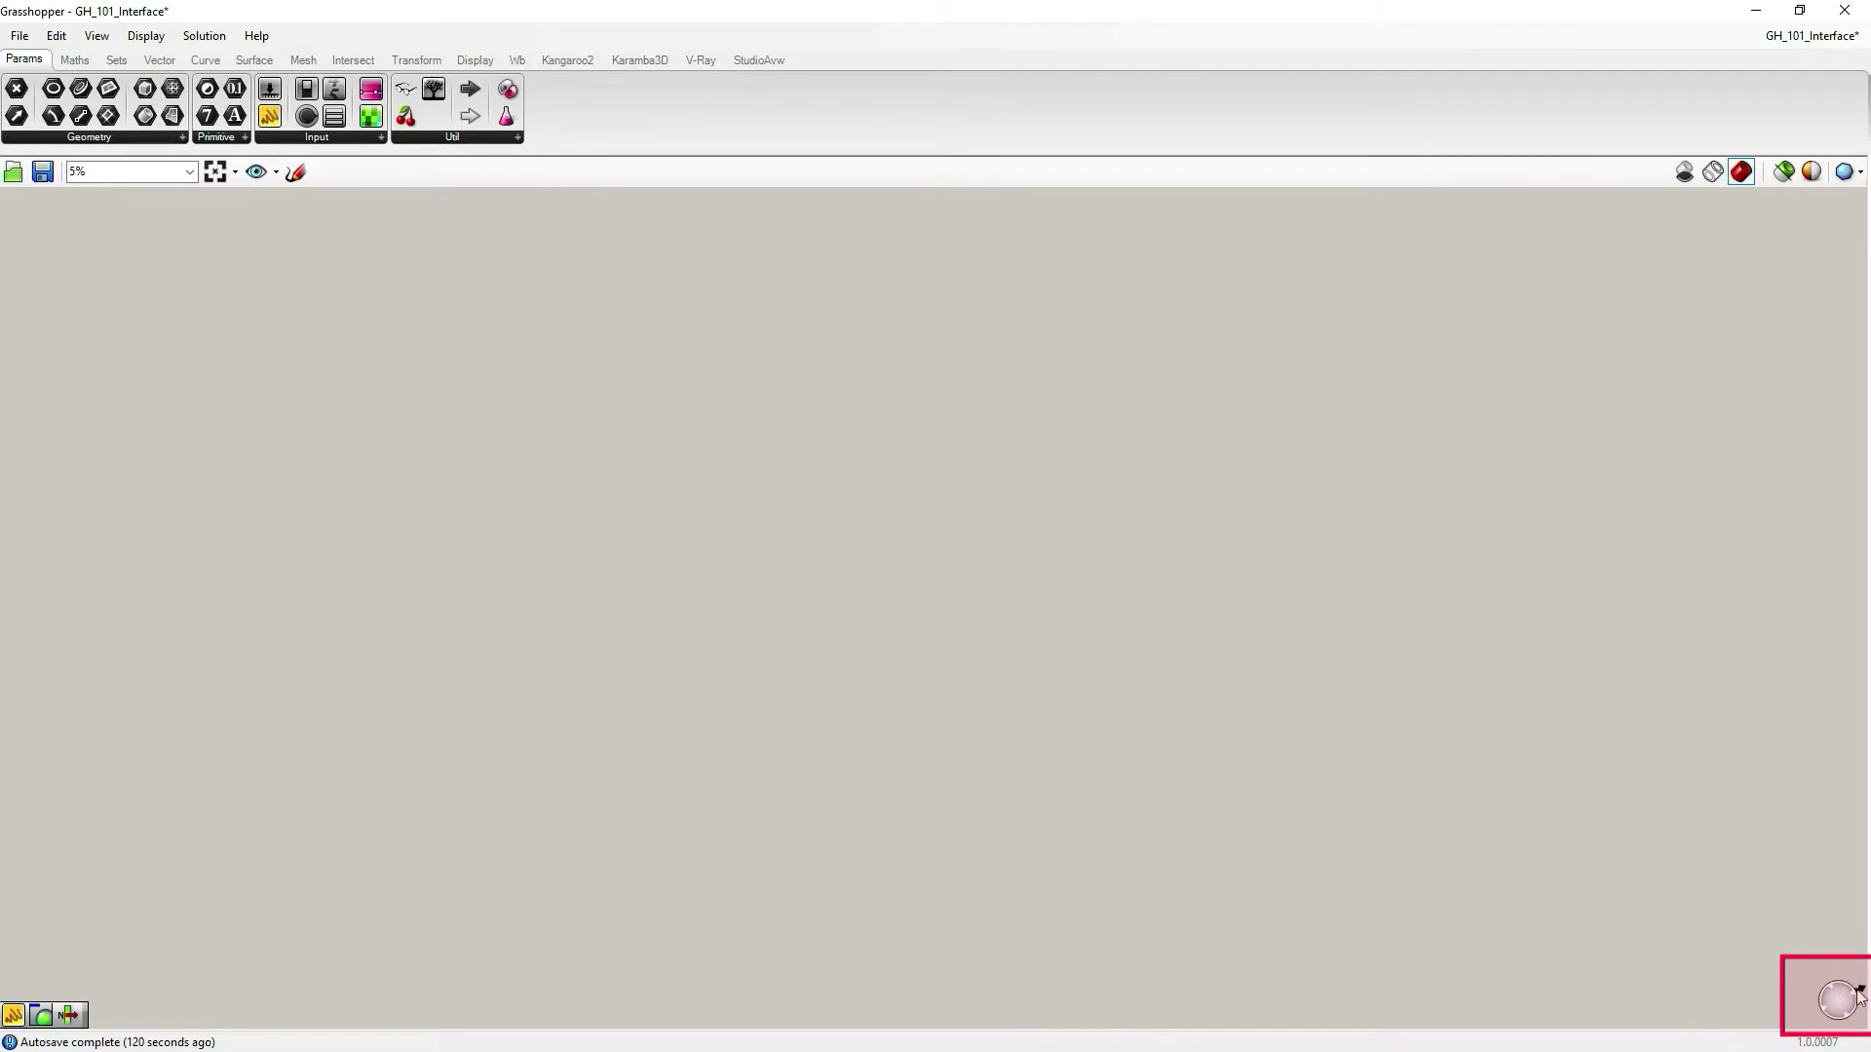
mouse_move(1775, 687)
right_mouse_down()
mouse_move(1608, 710)
mouse_move(1511, 647)
mouse_move(1520, 605)
mouse_move(1420, 610)
mouse_move(1527, 531)
right_mouse_up()
scroll(1549, 502, "up", 2)
scroll(1186, 585, "up", 10)
right_click_drag(951, 502, 864, 472)
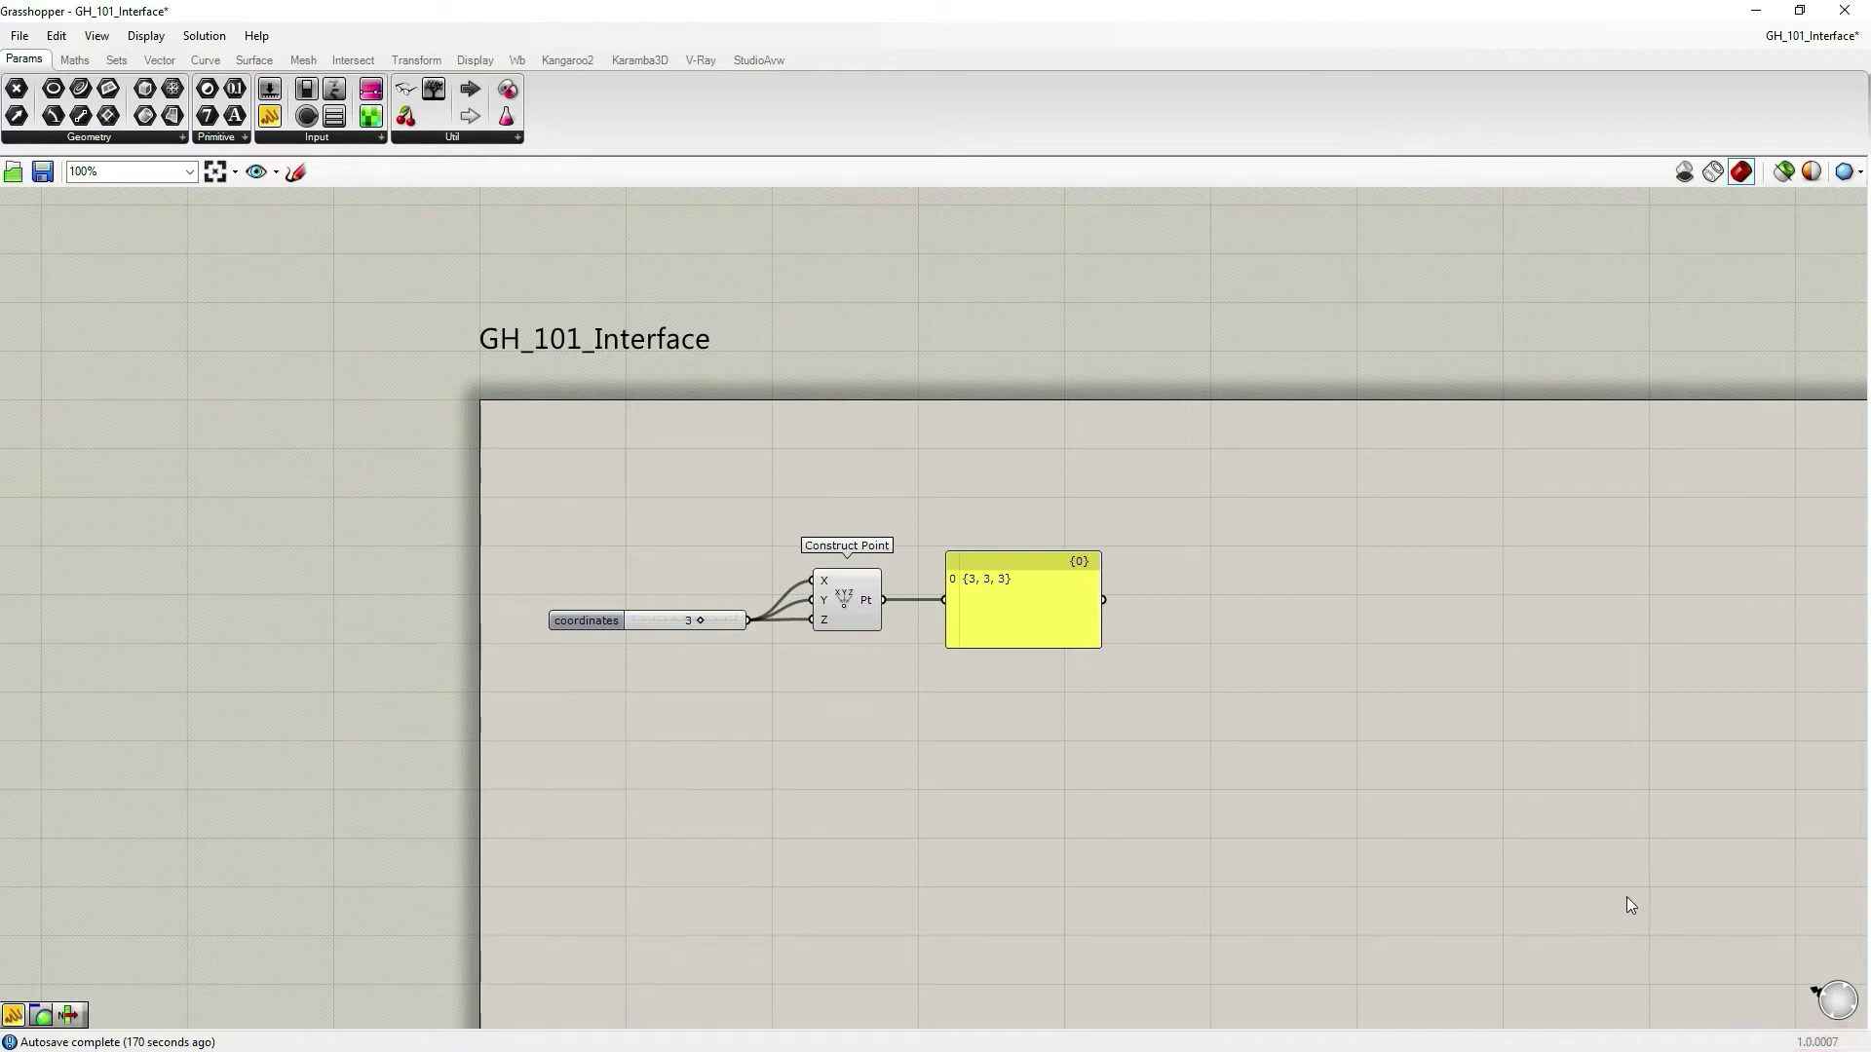
left_click(146, 37)
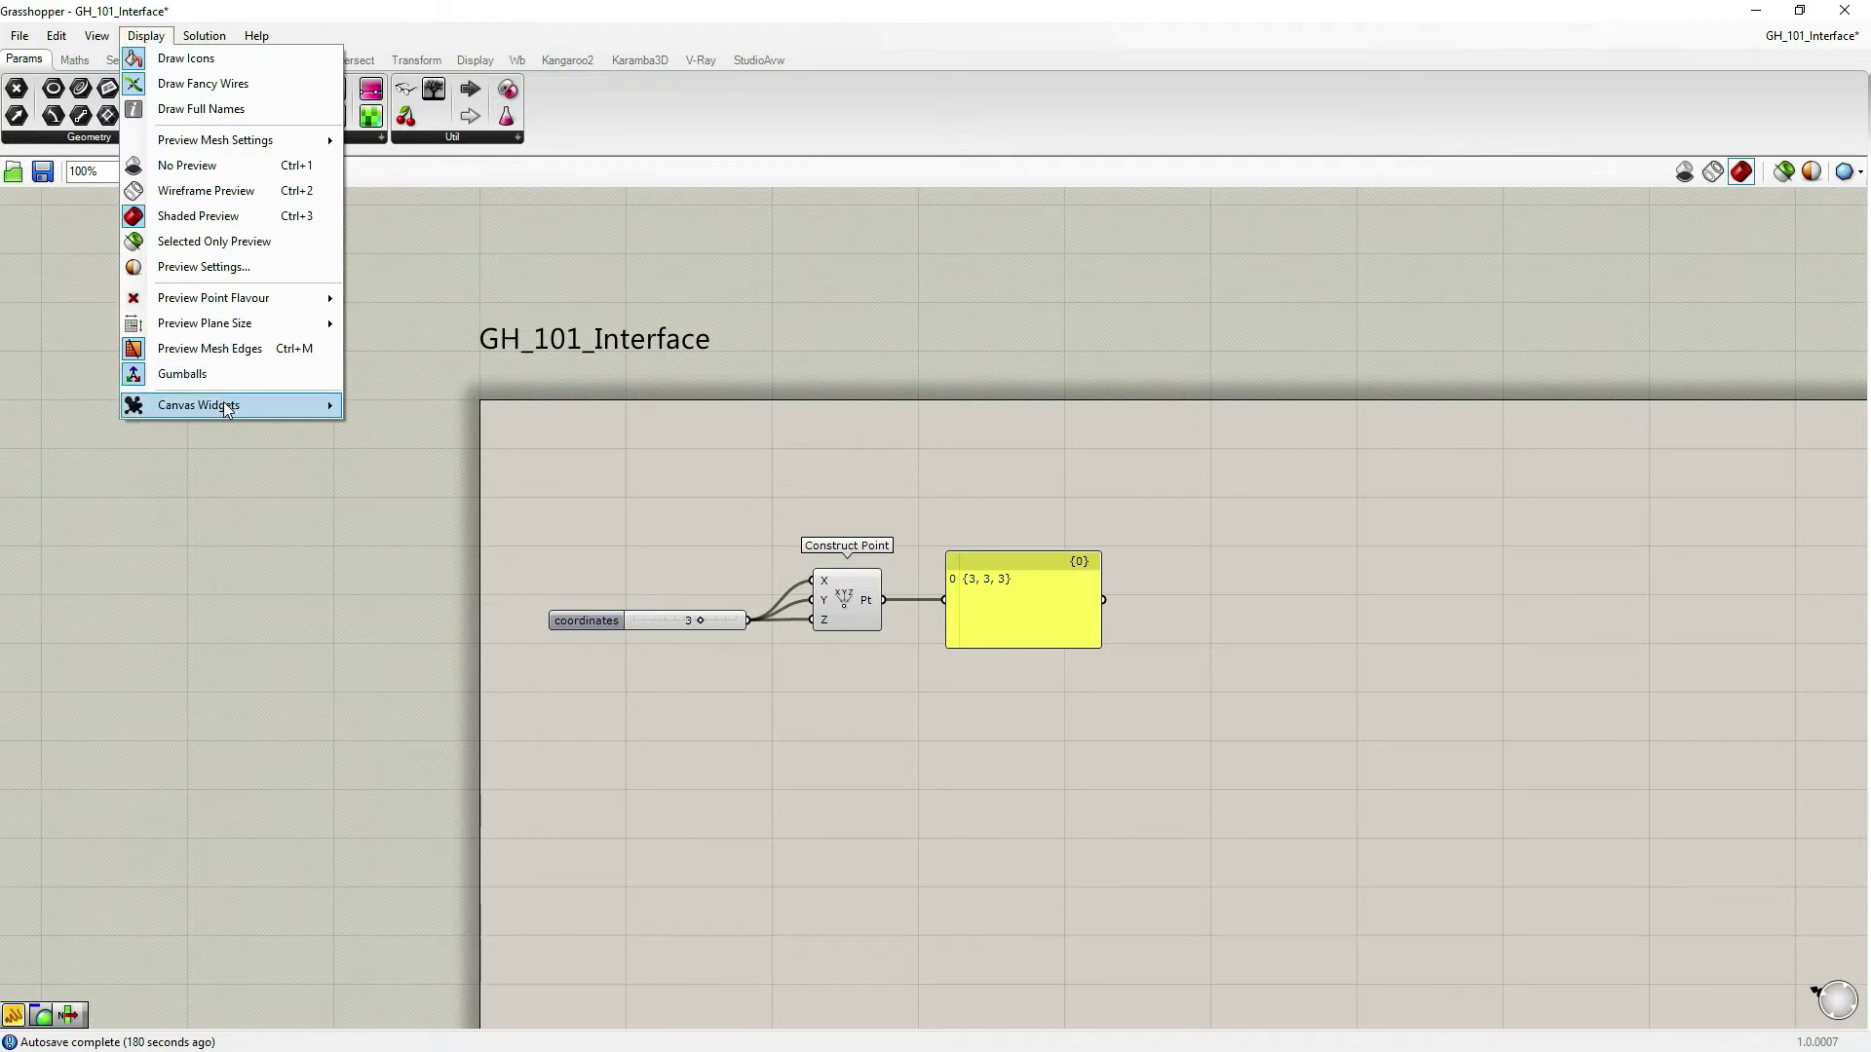
mouse_move(226, 407)
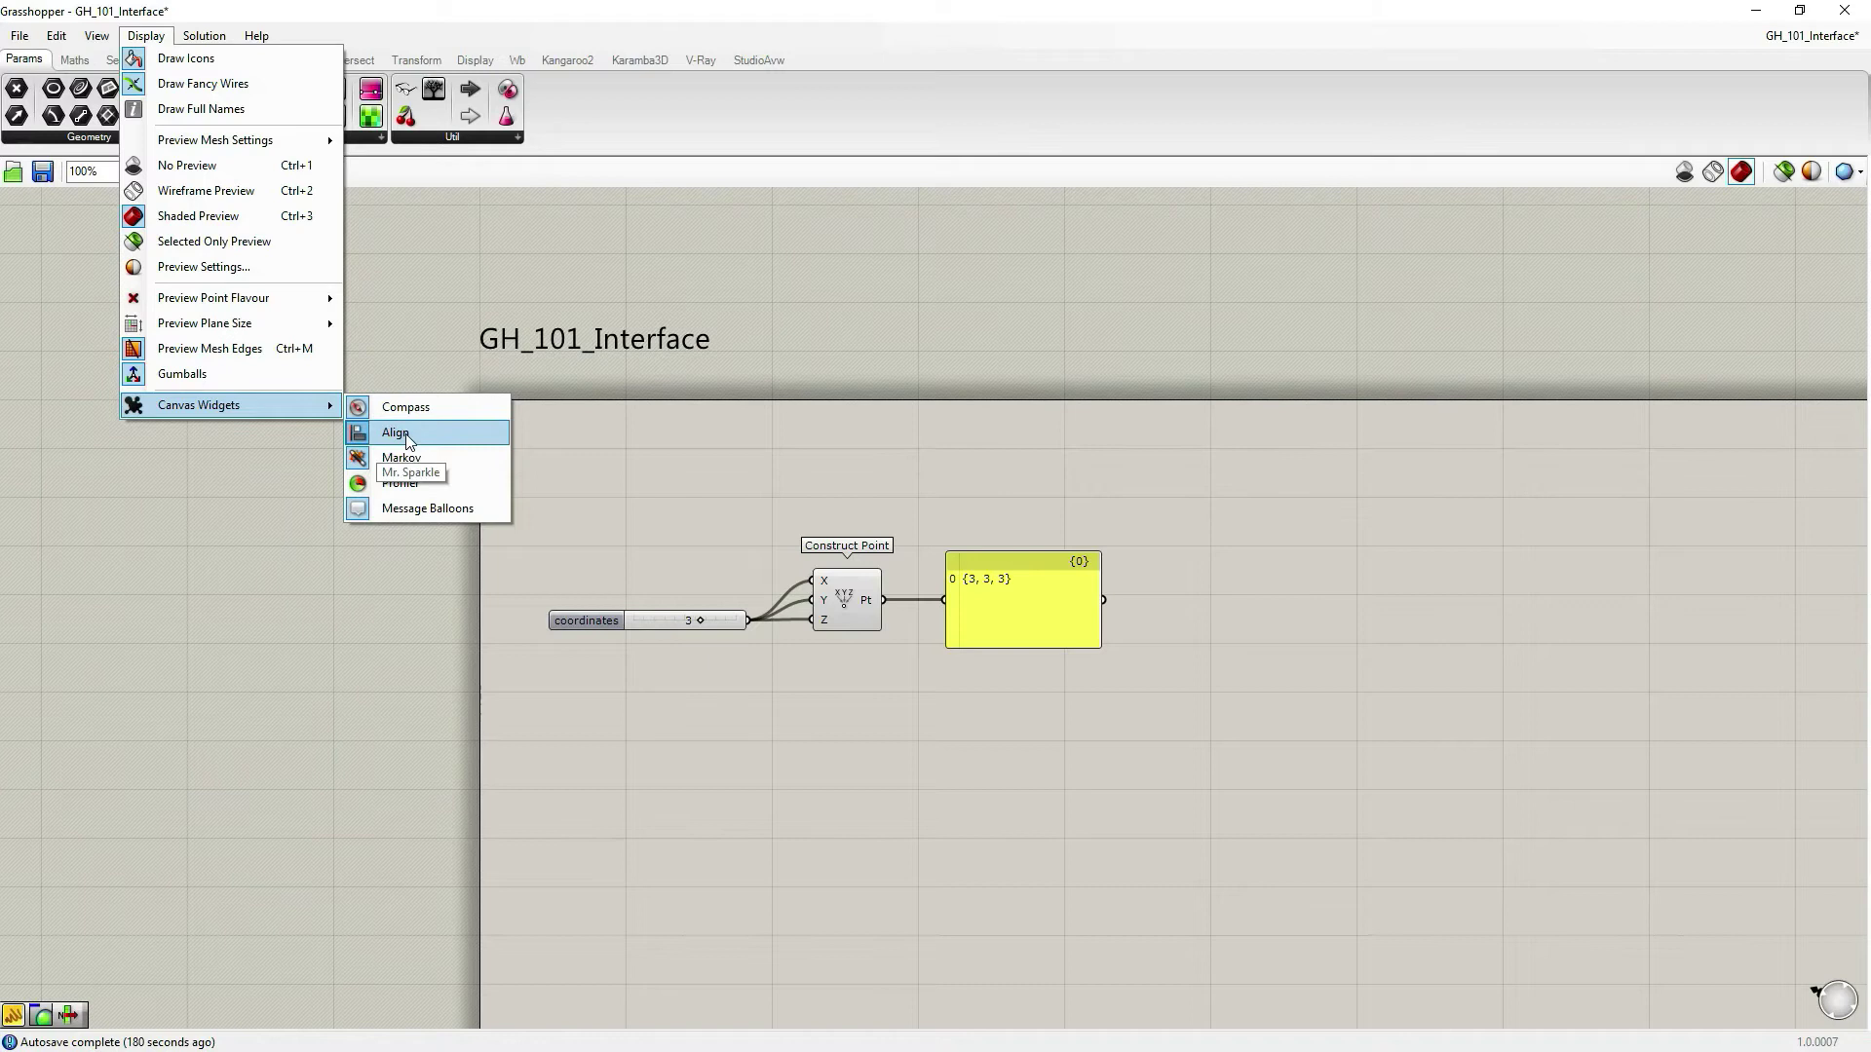
left_click(365, 437)
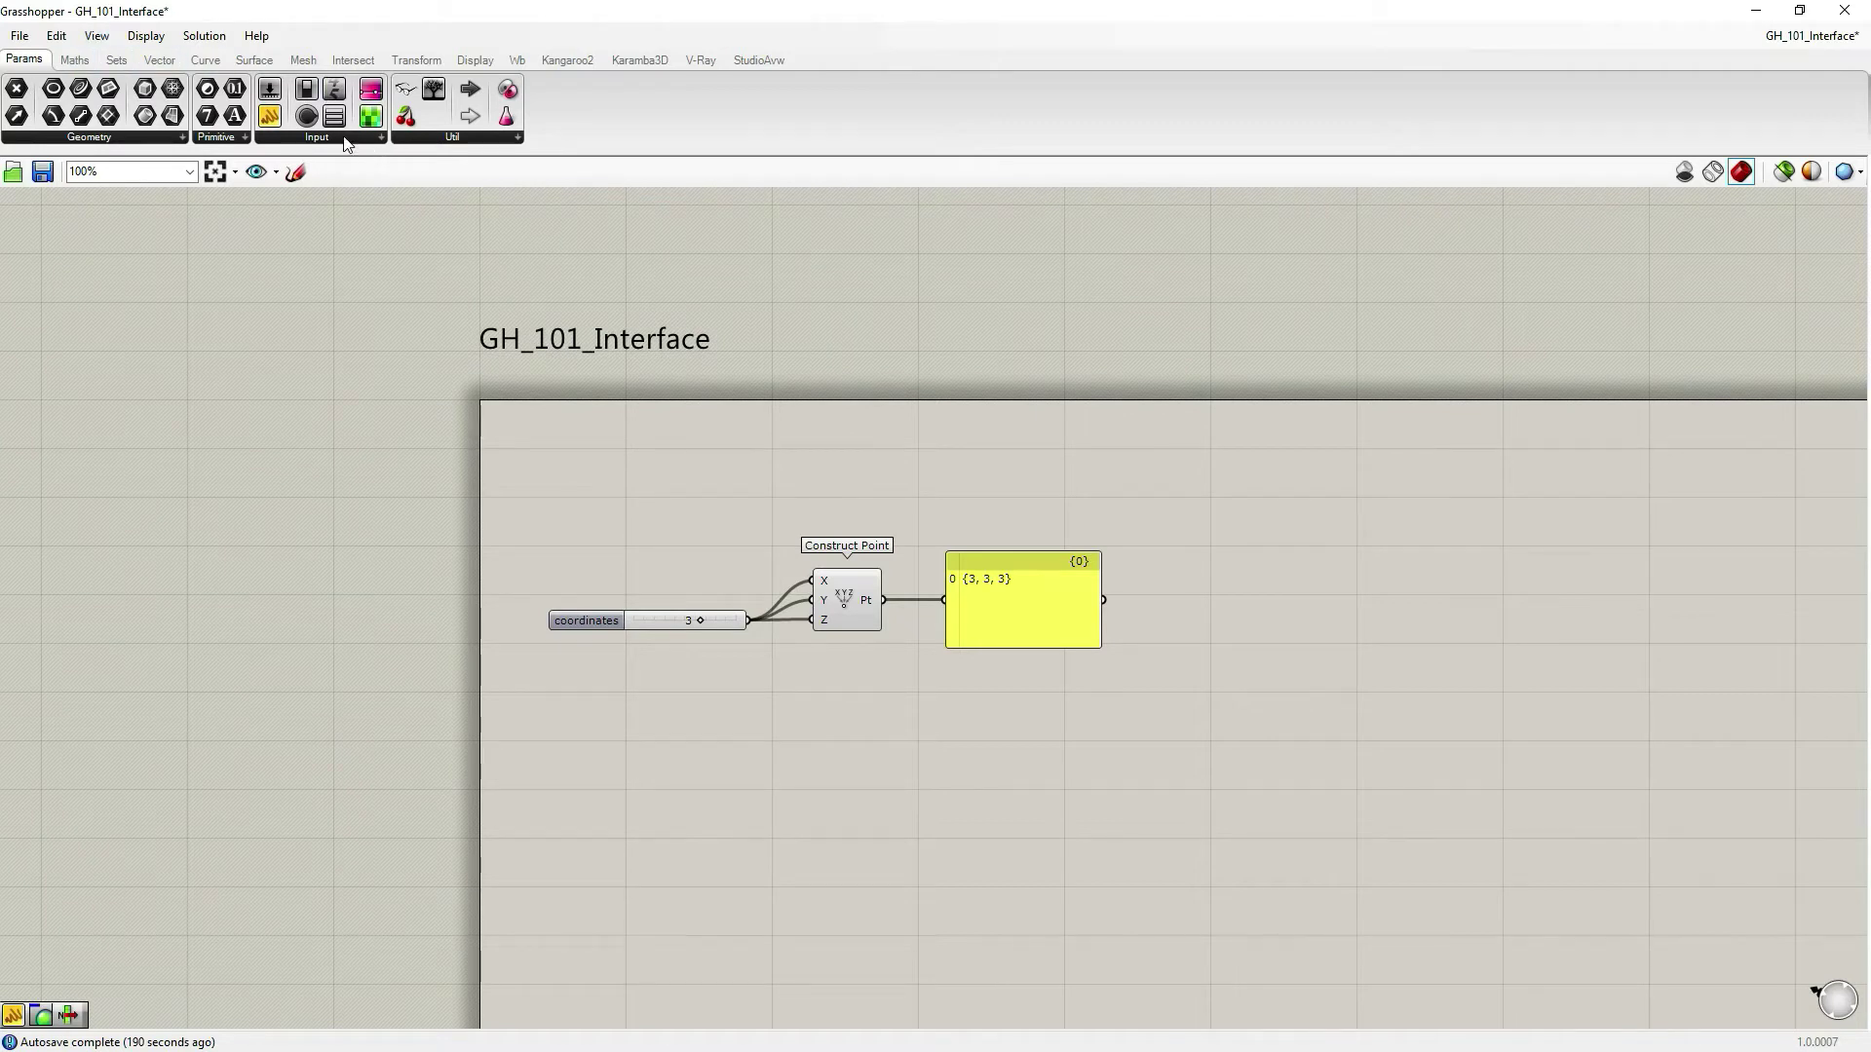
Add two new number sliders, set the Y slider to 0.780, and delete the old coordinates slider
left_click_drag(269, 115, 575, 533)
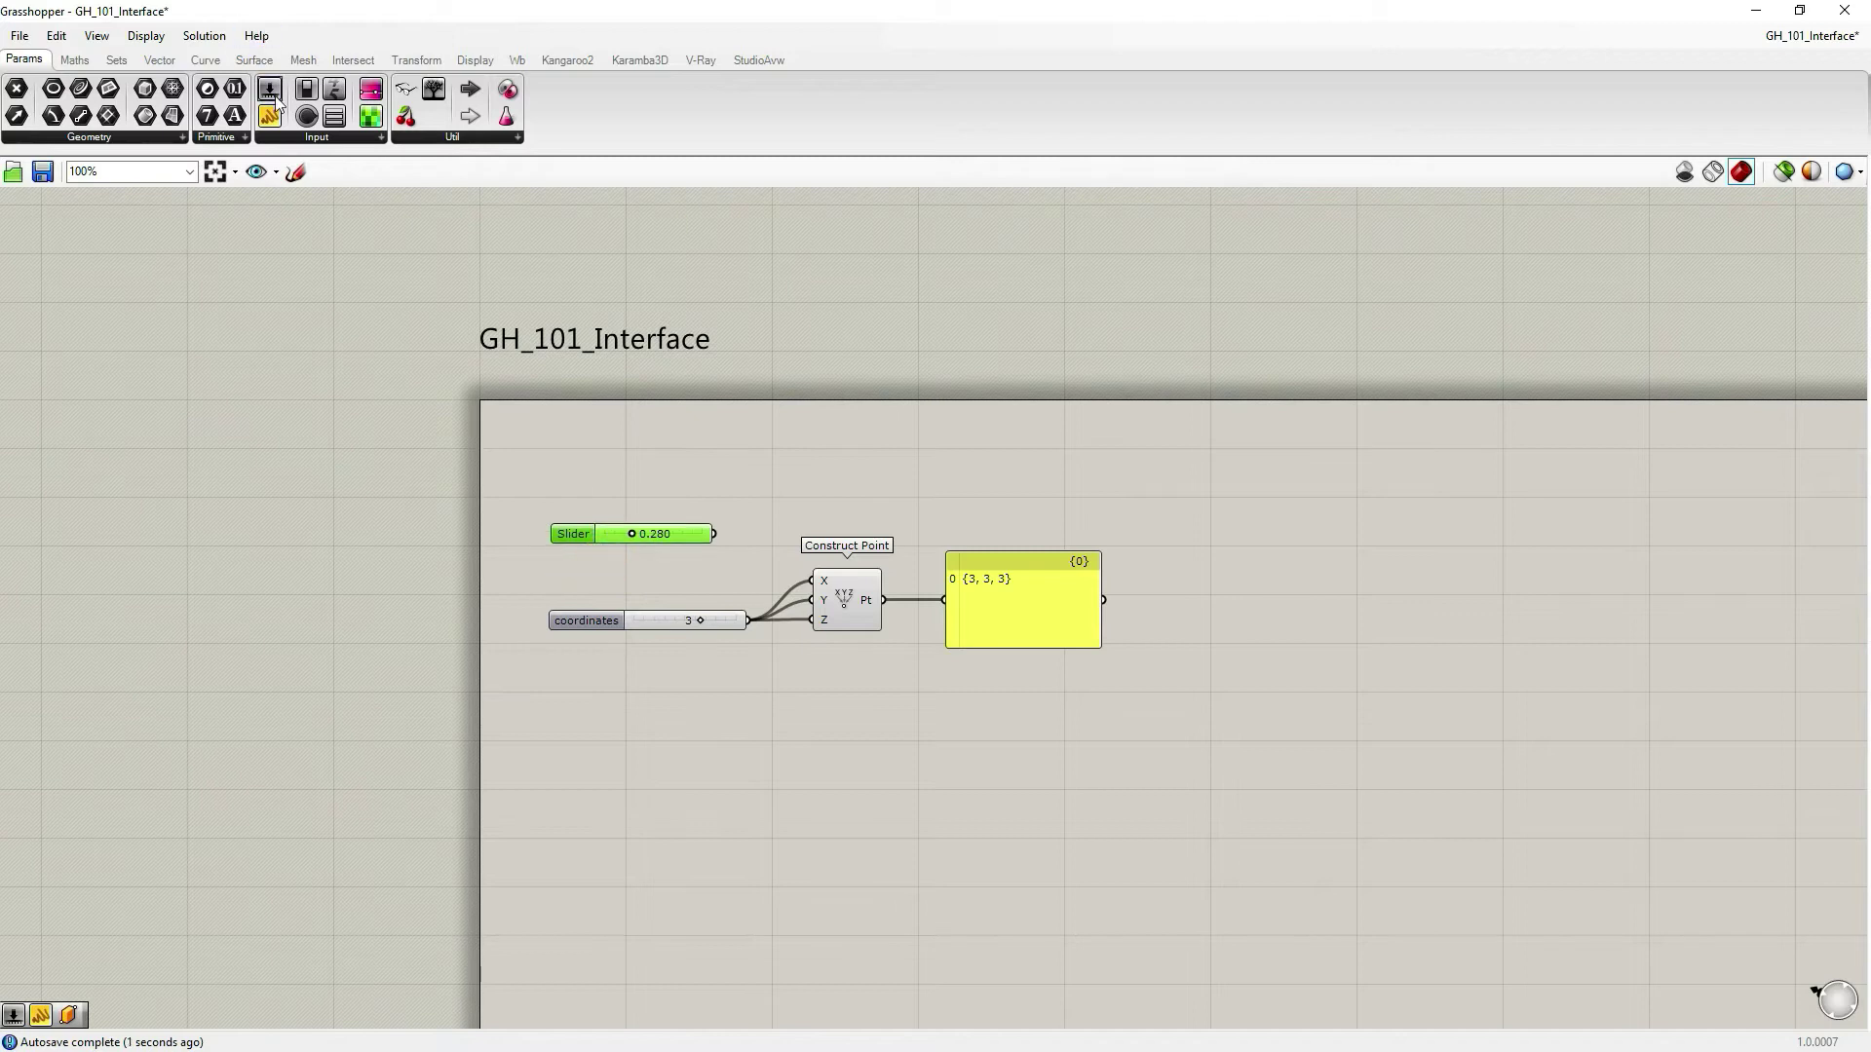
left_click_drag(277, 97, 811, 601)
left_click_drag(687, 583, 602, 635)
left_click(667, 686)
key("Delete")
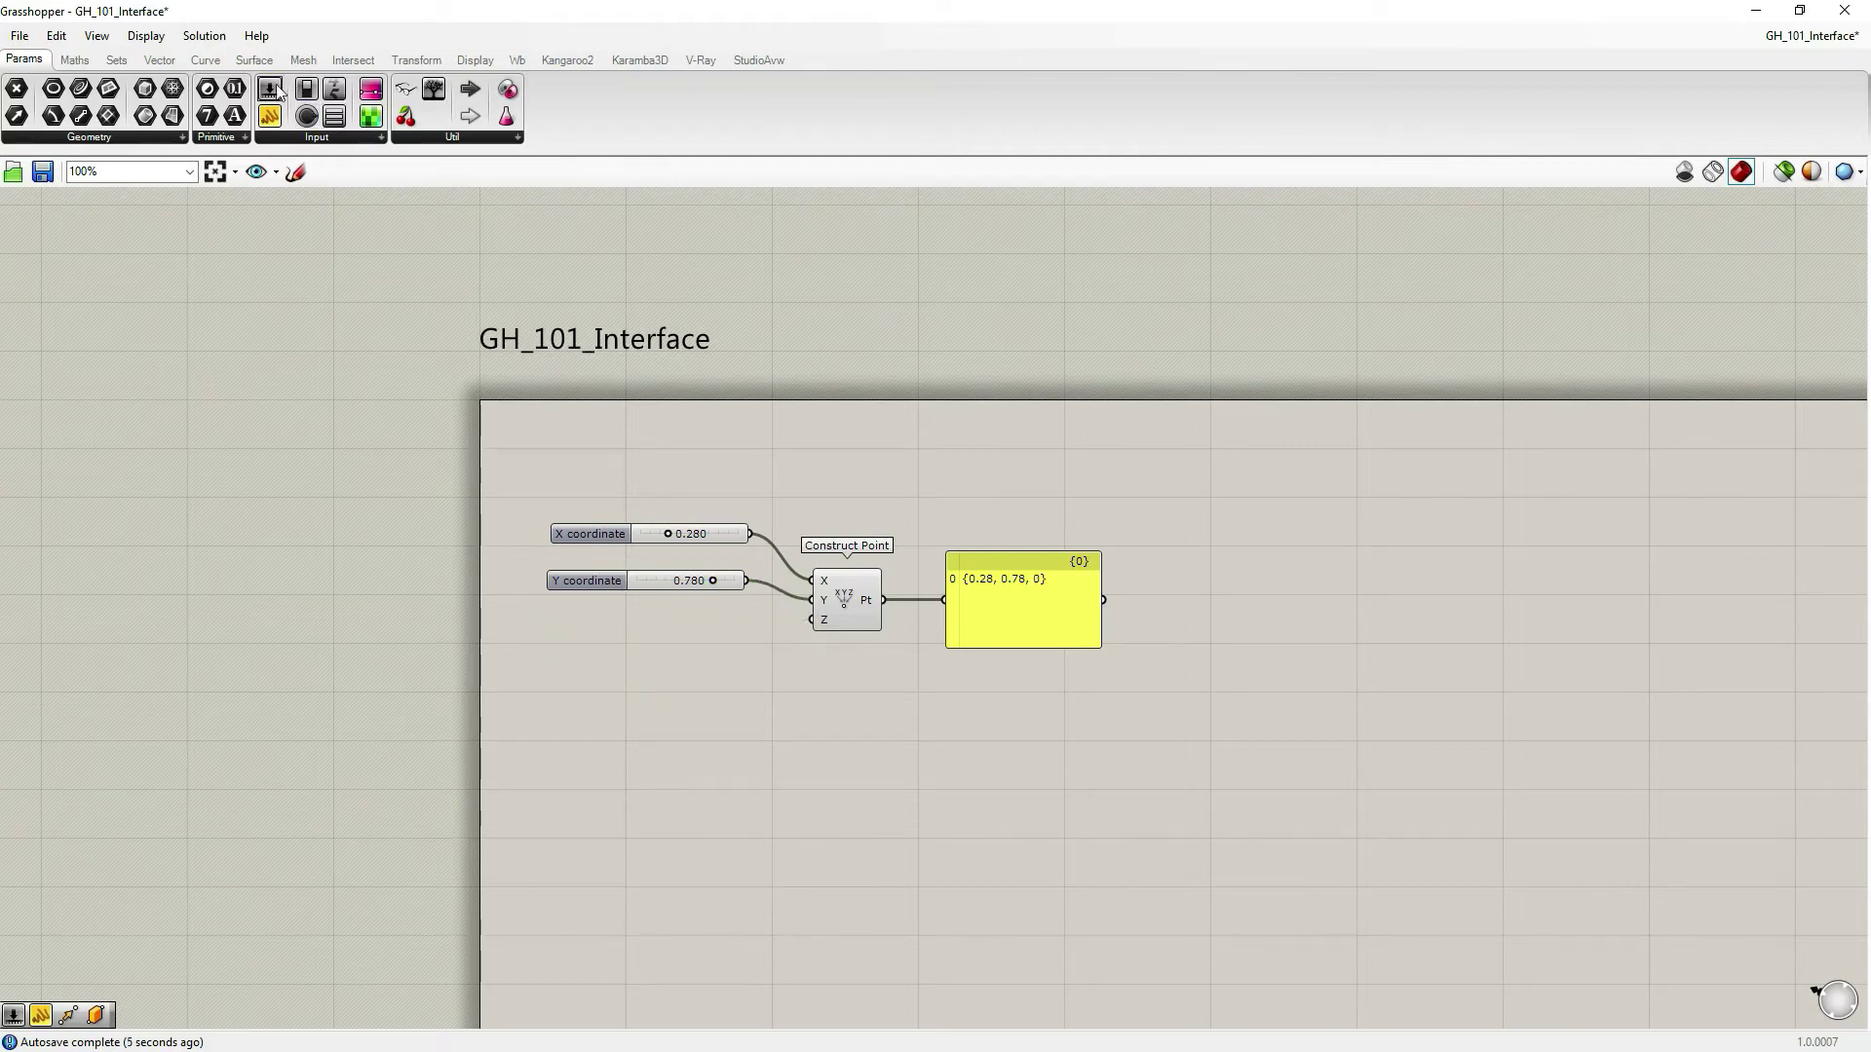
Add a Z coordinate slider and arrange the X, Y and Z sliders beside Construct Point
left_click_drag(277, 92, 812, 620)
left_click_drag(693, 629, 749, 642)
left_click_drag(638, 533, 656, 523)
left_click_drag(727, 442, 514, 734)
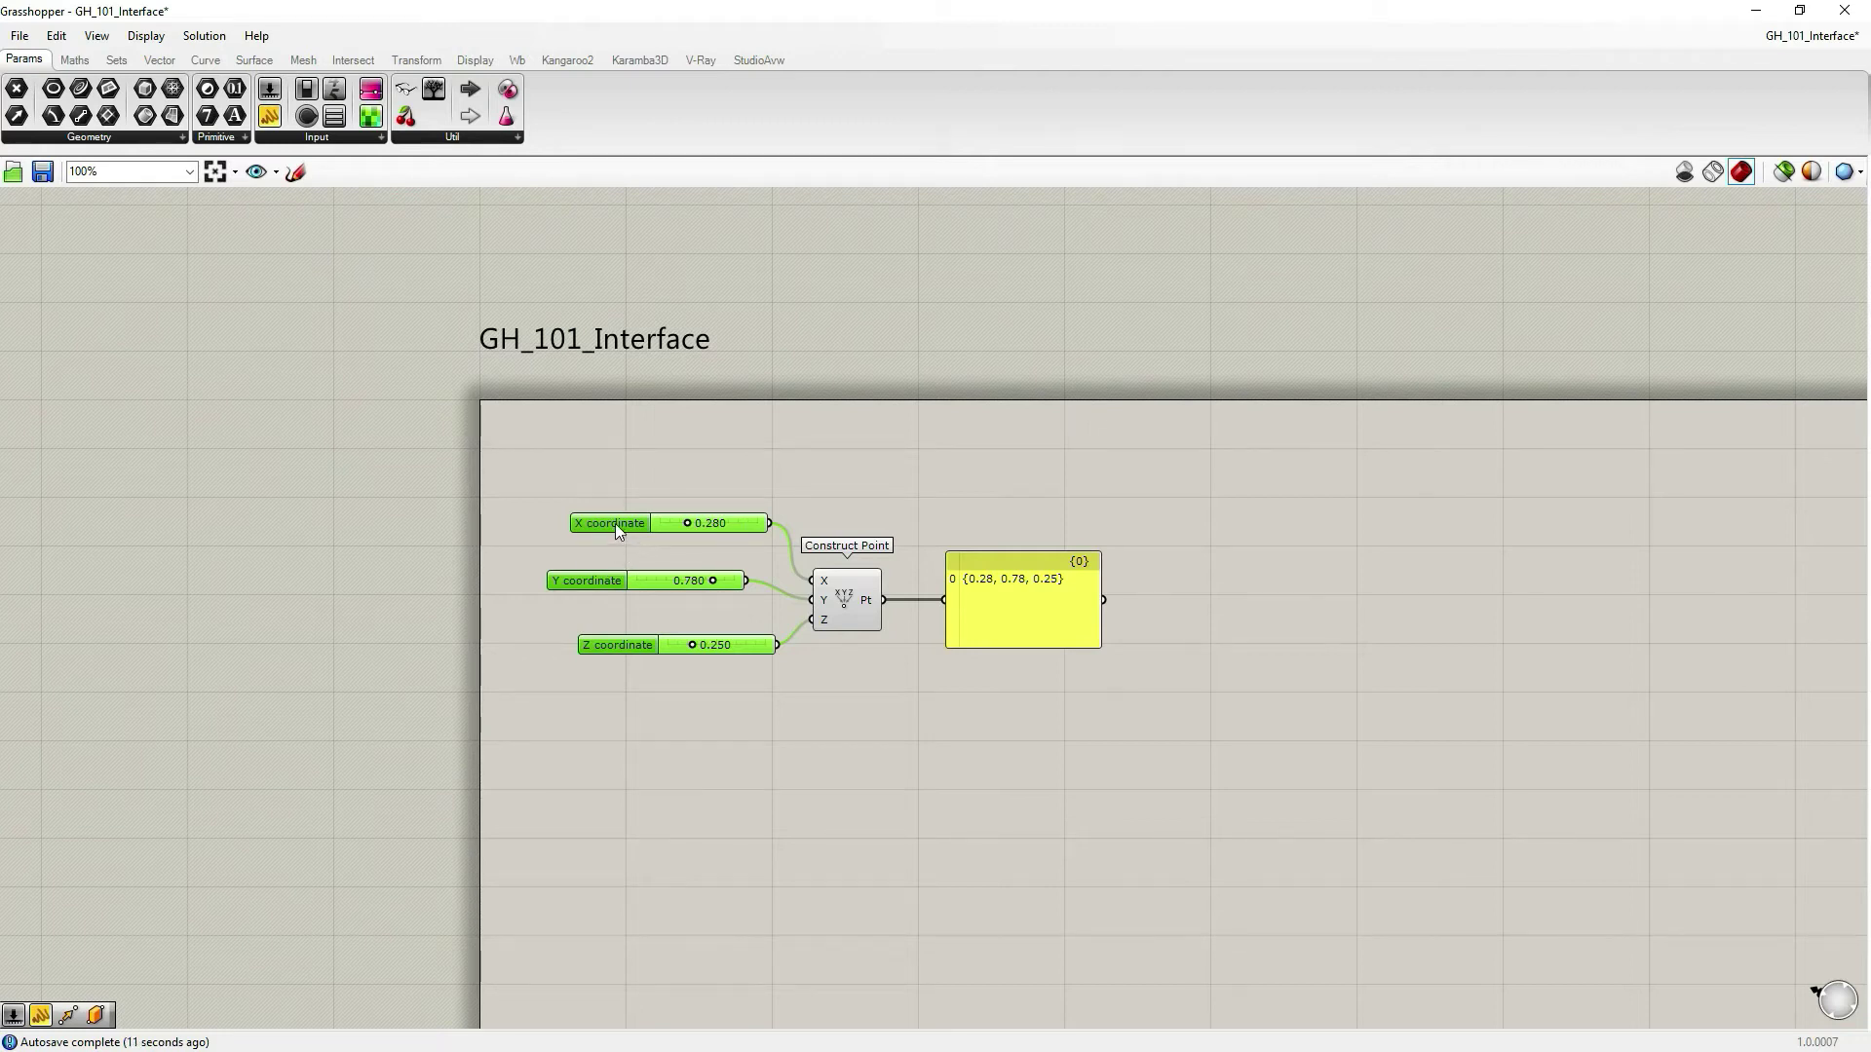
left_click(670, 488)
left_click_drag(628, 527, 610, 541)
left_click_drag(629, 646, 678, 665)
left_click_drag(616, 539, 640, 501)
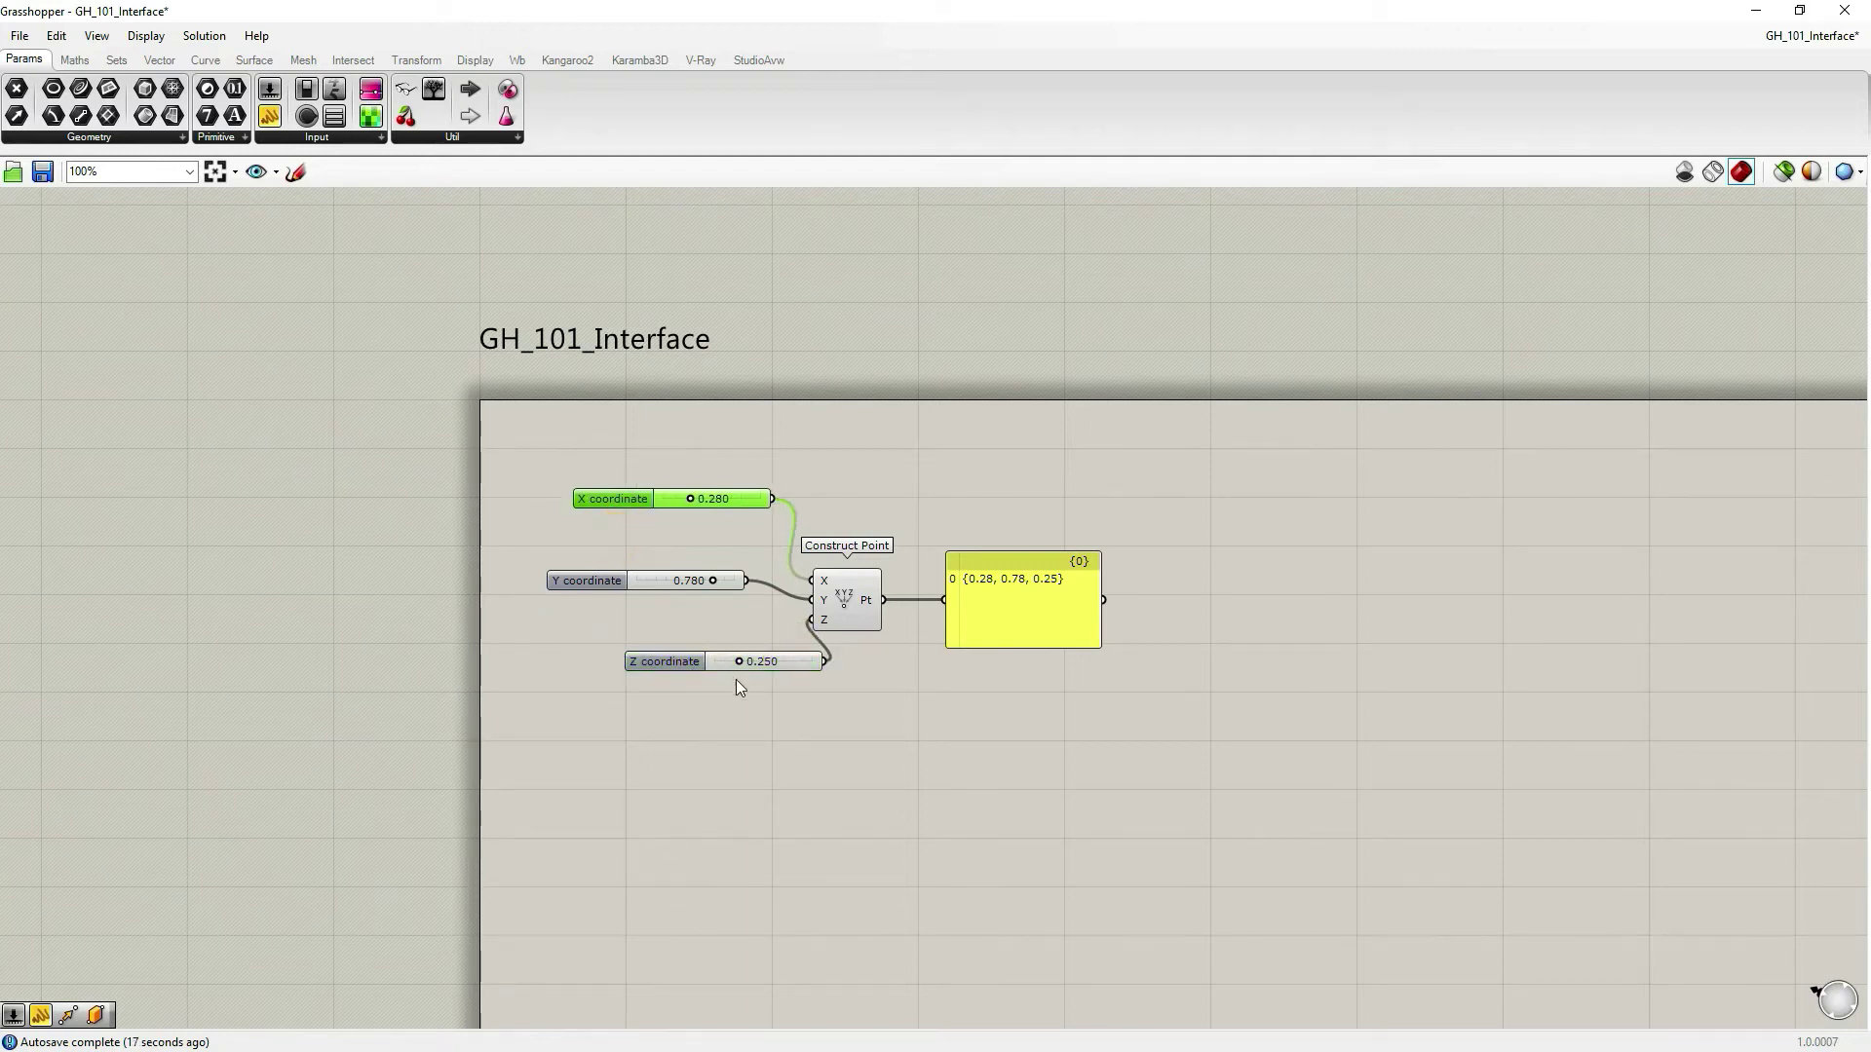
left_click_drag(696, 663, 658, 668)
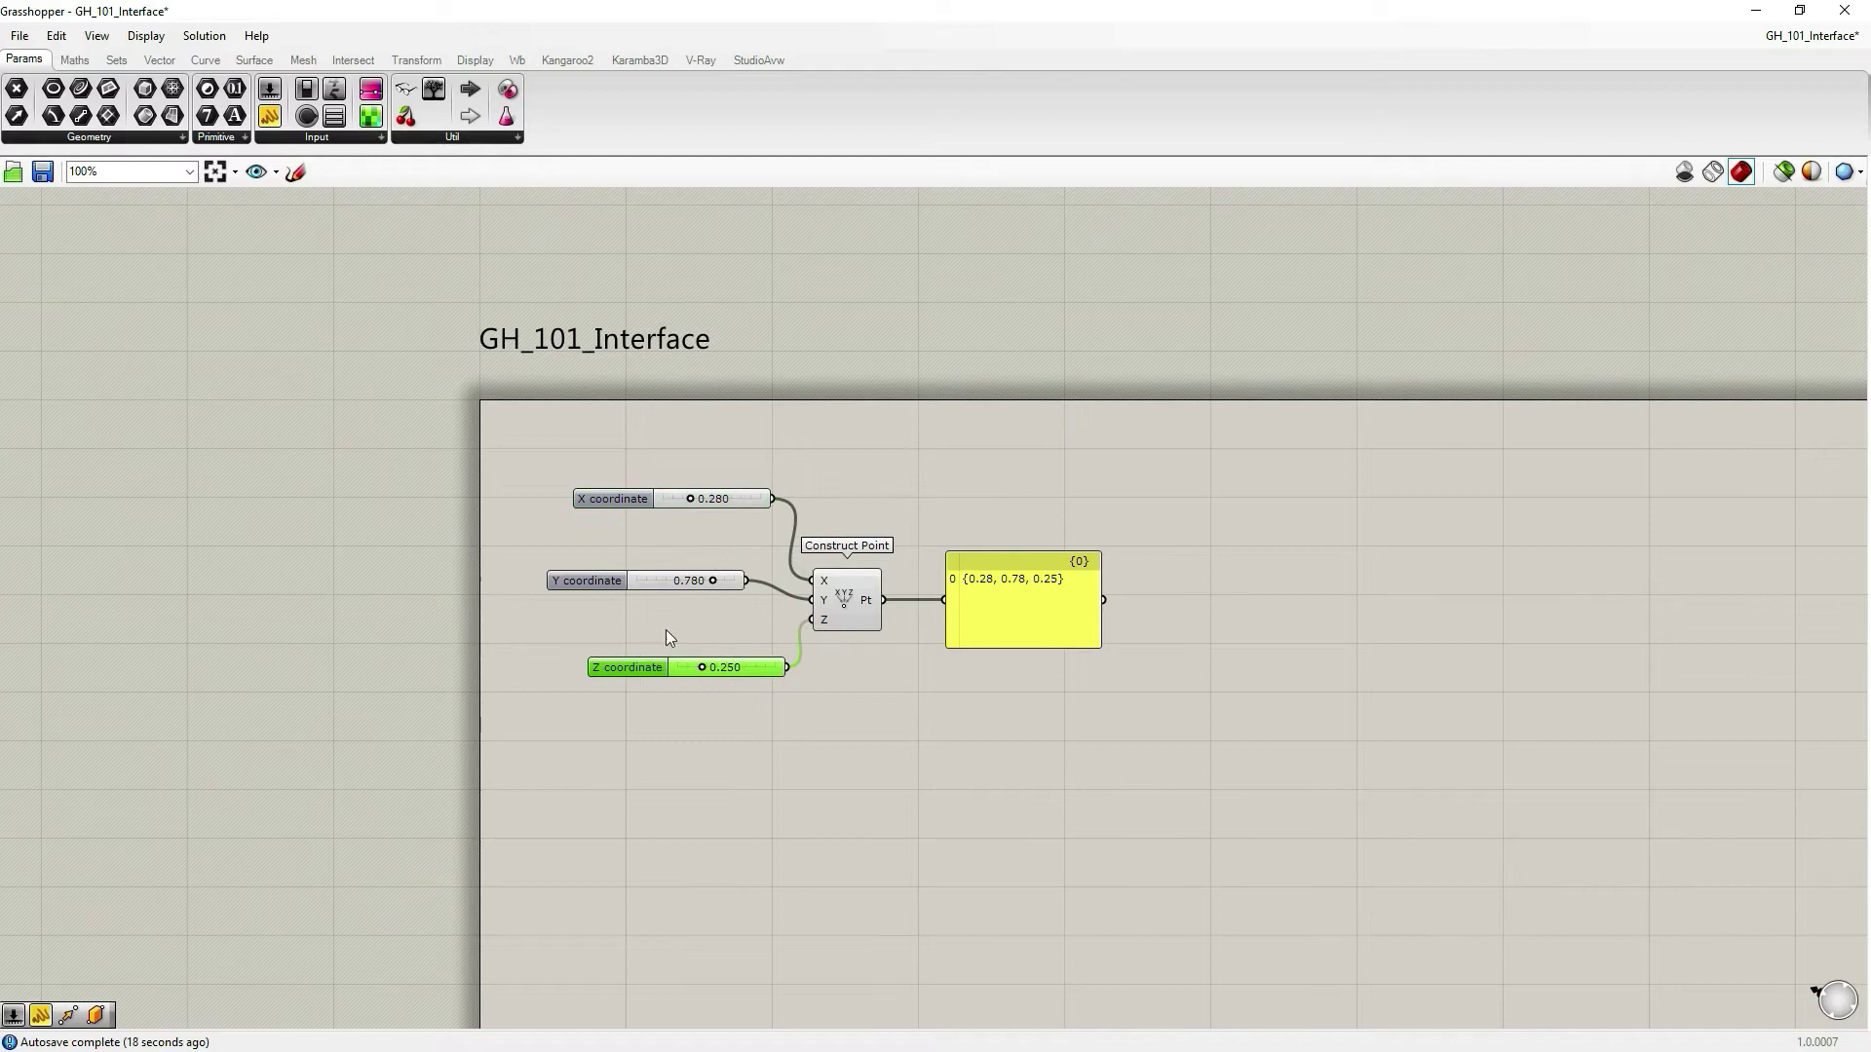
Turn on the Align canvas widget, then left-align the three sliders and space them evenly
left_click(156, 37)
mouse_move(202, 409)
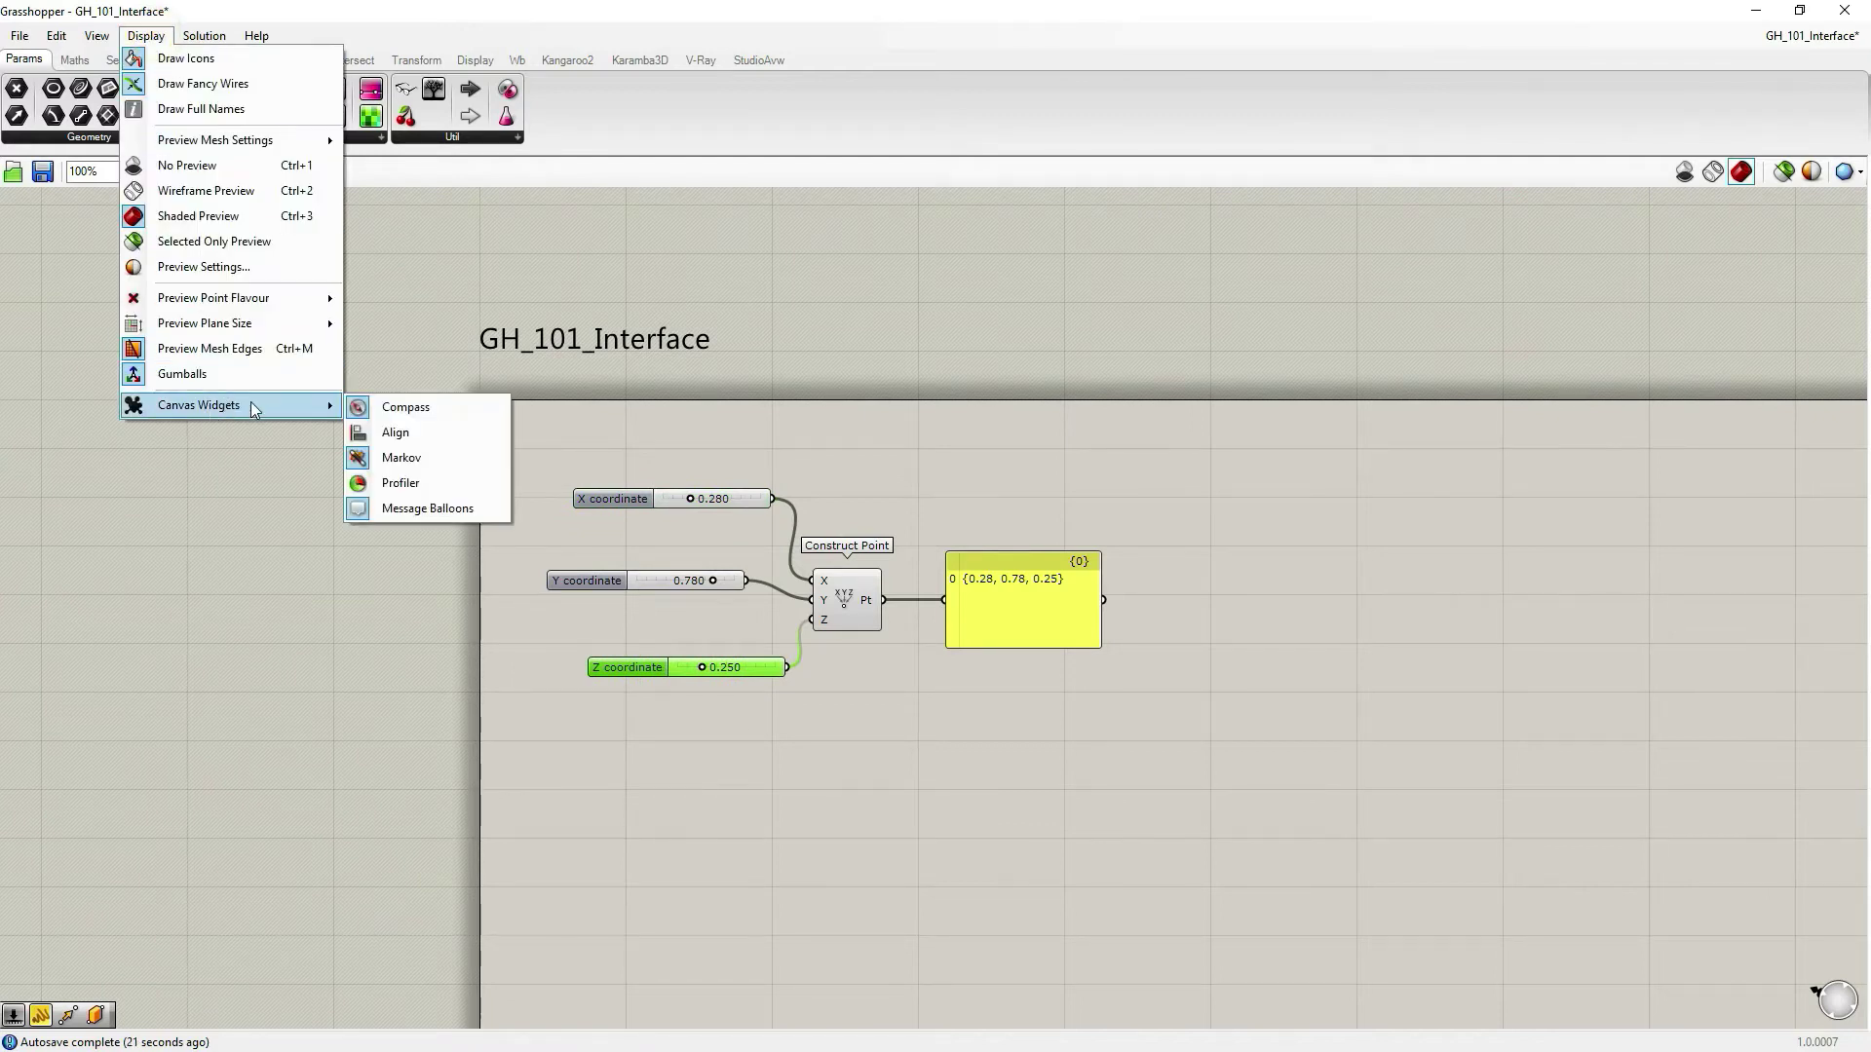
left_click(359, 433)
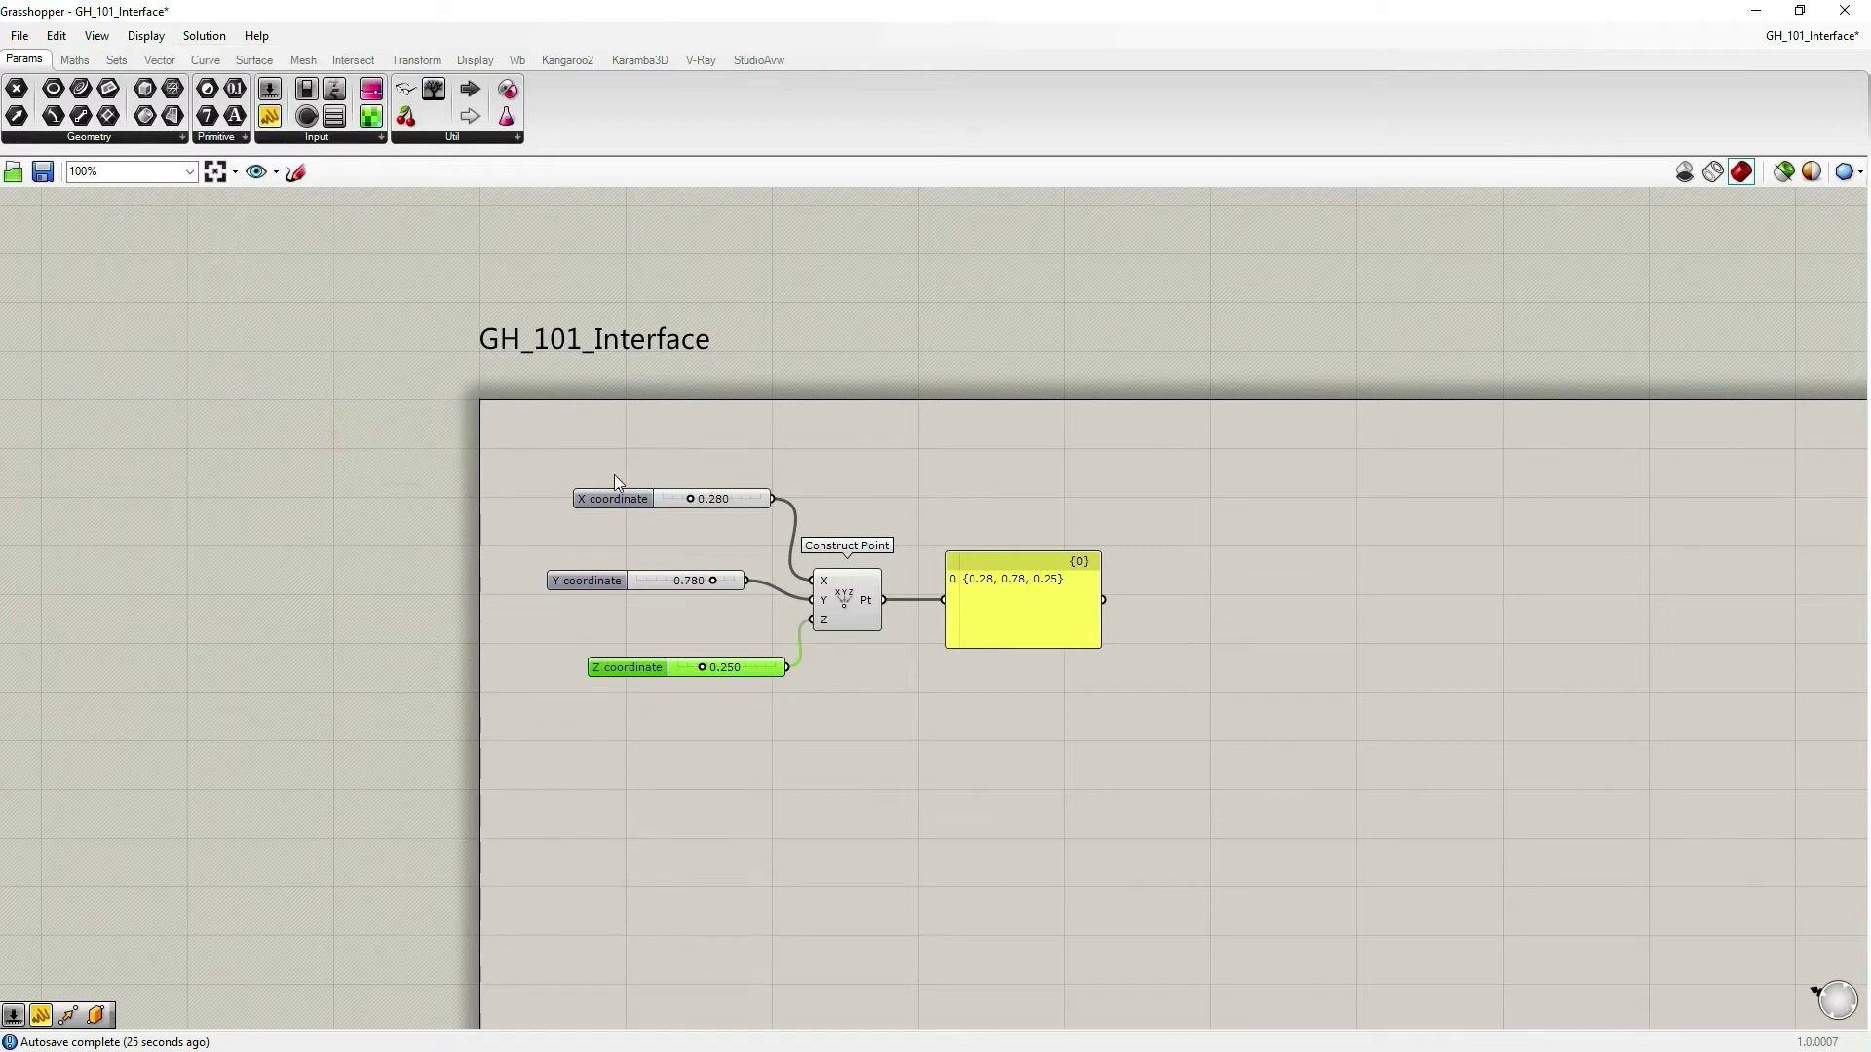
left_click_drag(750, 430, 565, 741)
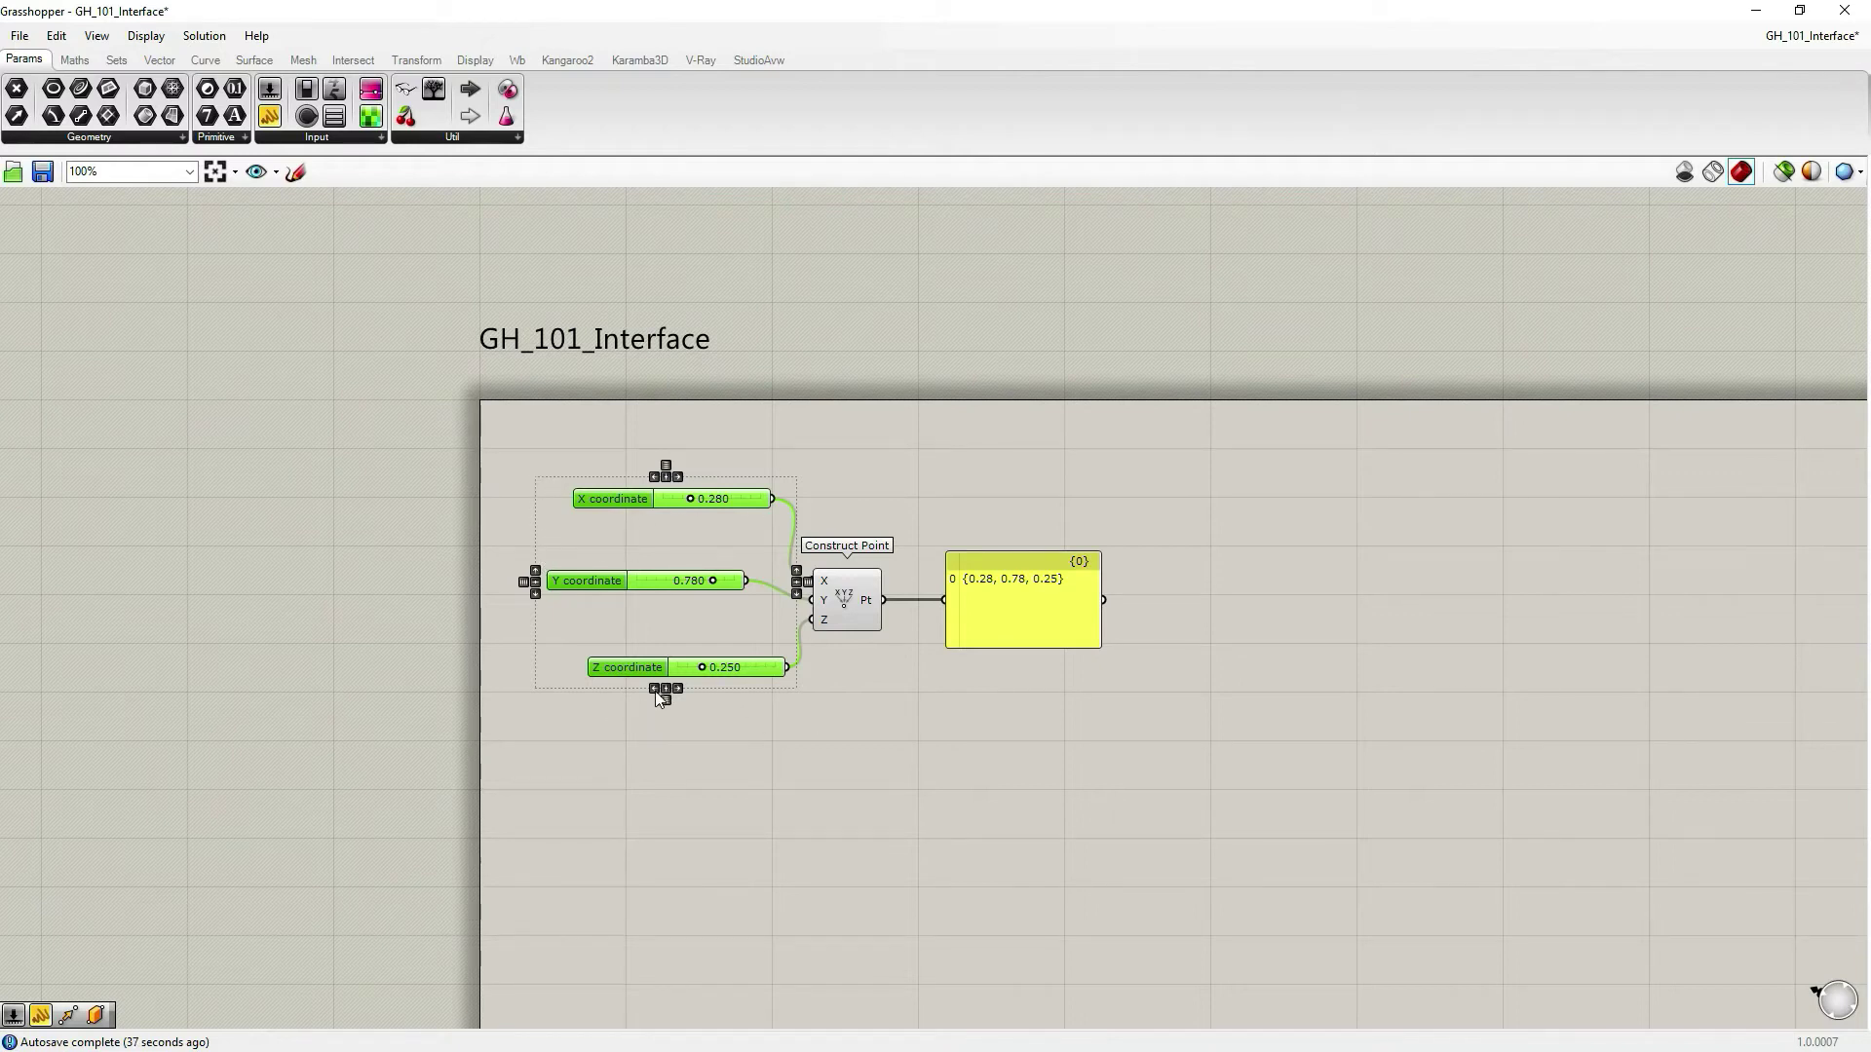
left_click(656, 477)
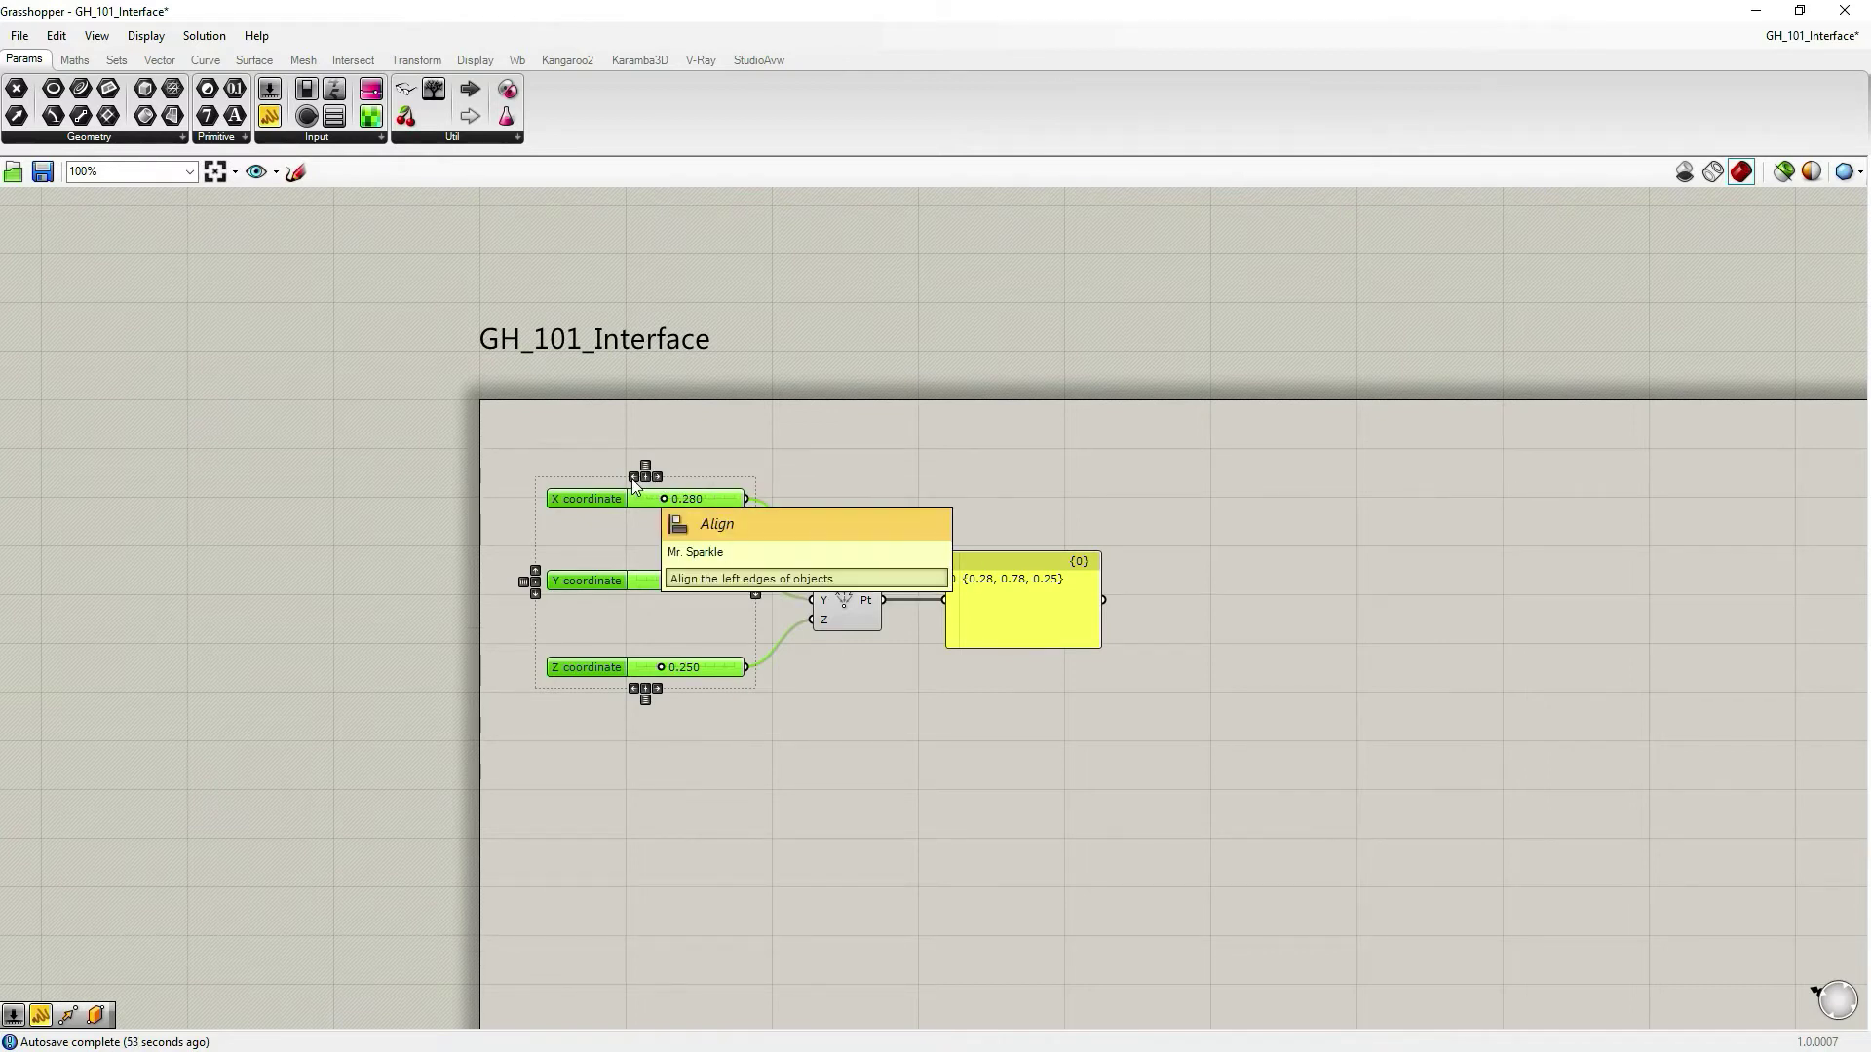
left_click(645, 464)
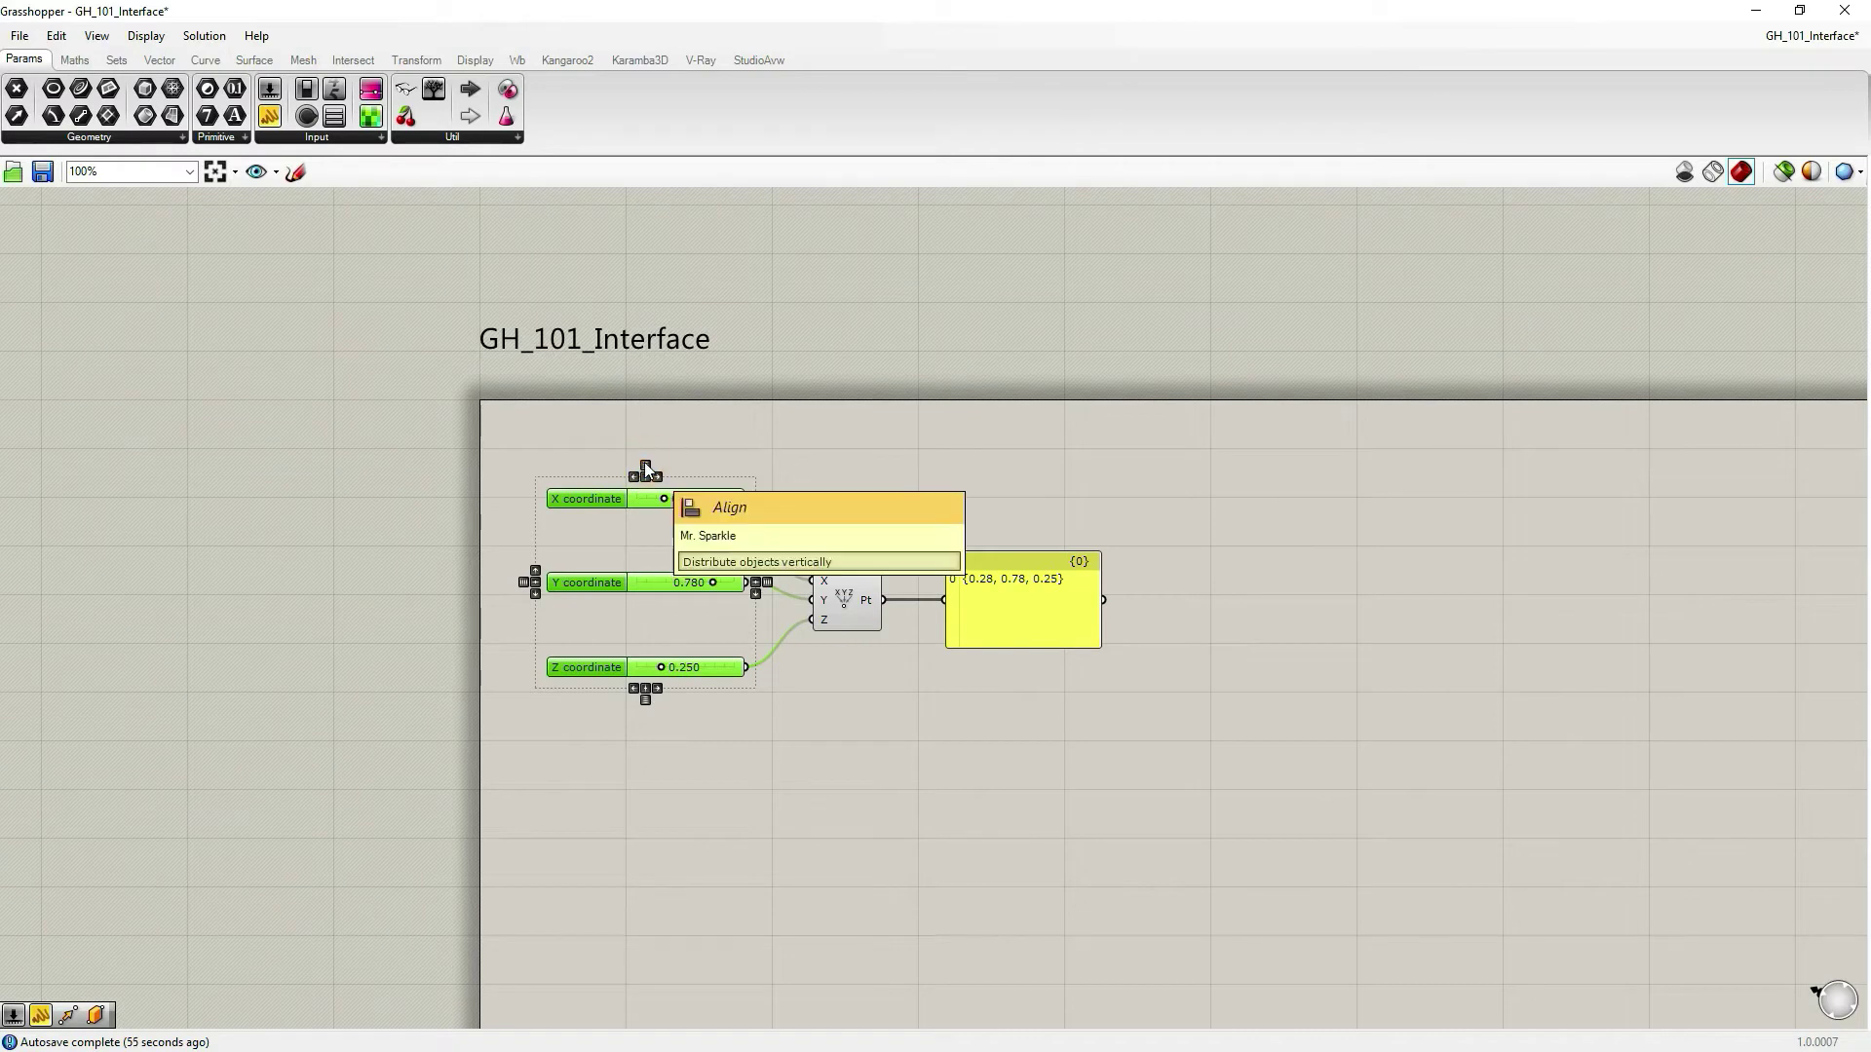
Tighten the slider column, redistribute it evenly, and move it closer to Construct Point
left_click(651, 715)
left_click_drag(600, 581, 599, 540)
left_click_drag(591, 660, 592, 592)
left_click_drag(512, 447, 766, 659)
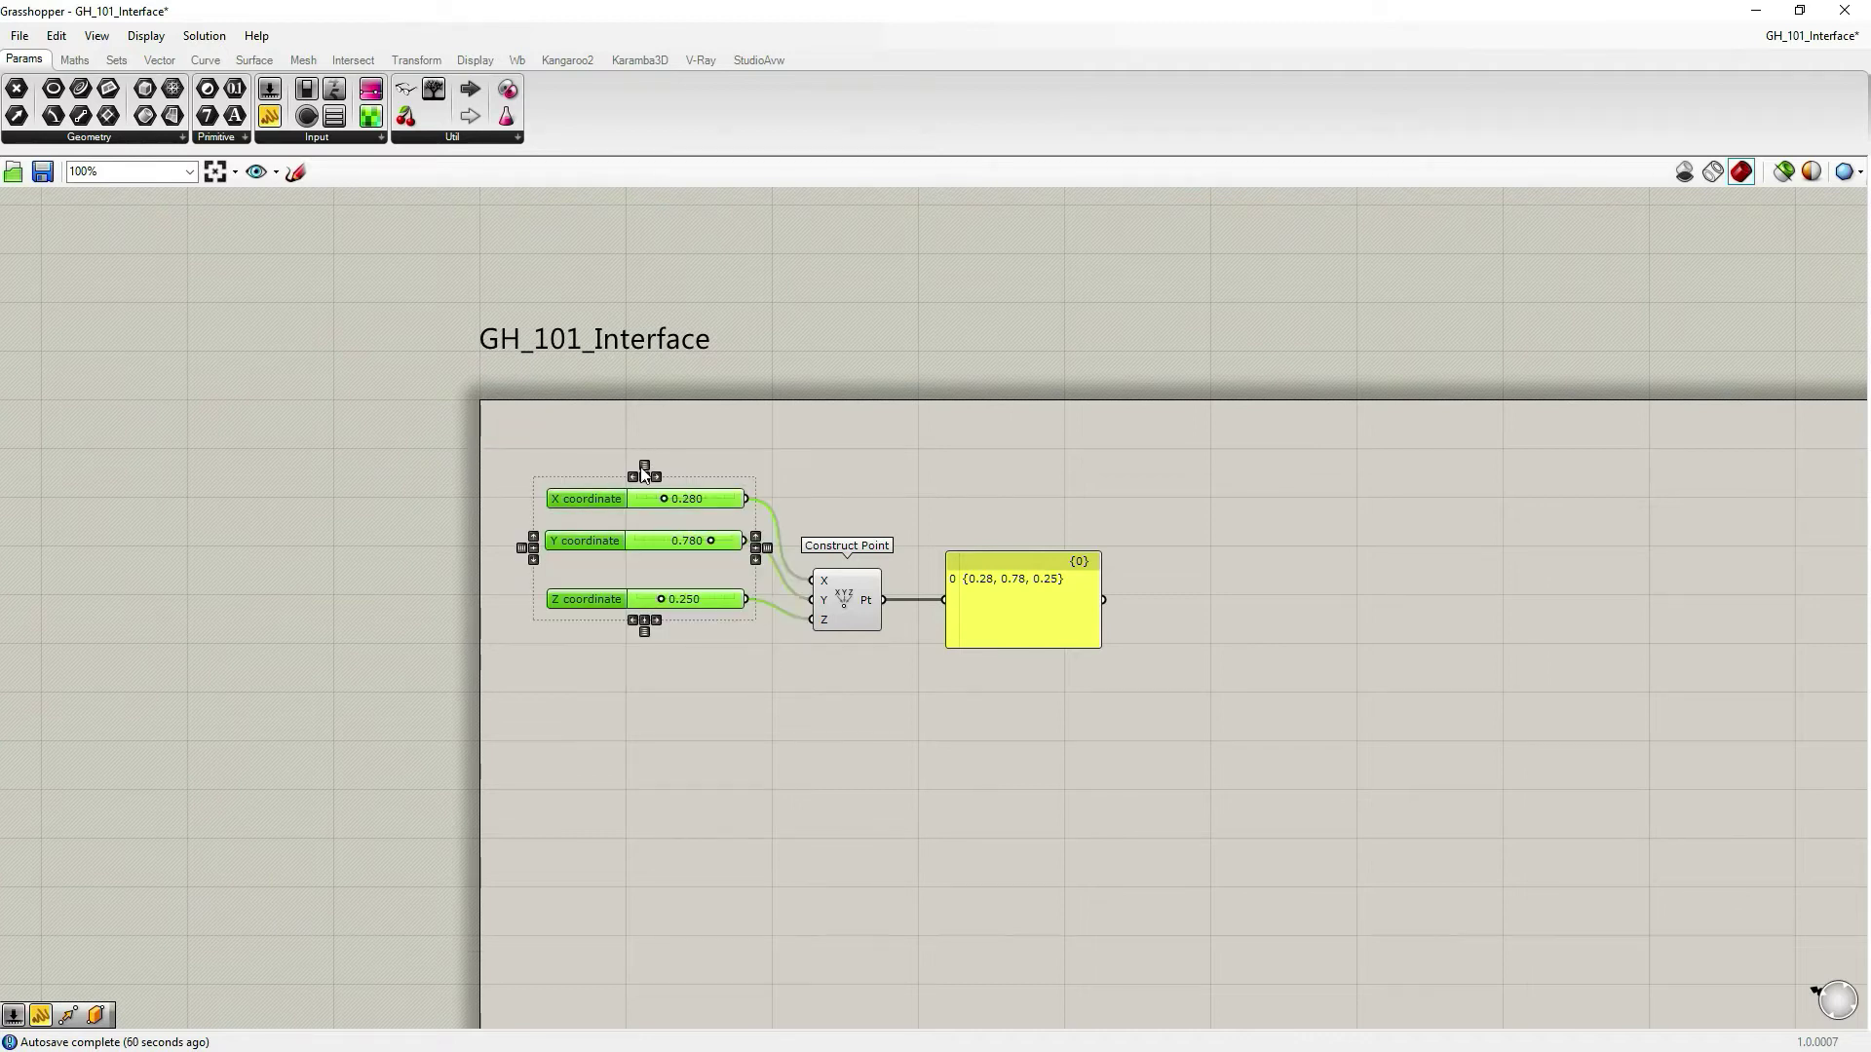
left_click(644, 466)
left_click(794, 445)
left_click_drag(638, 434, 571, 639)
left_click_drag(620, 497, 639, 578)
left_click(698, 512)
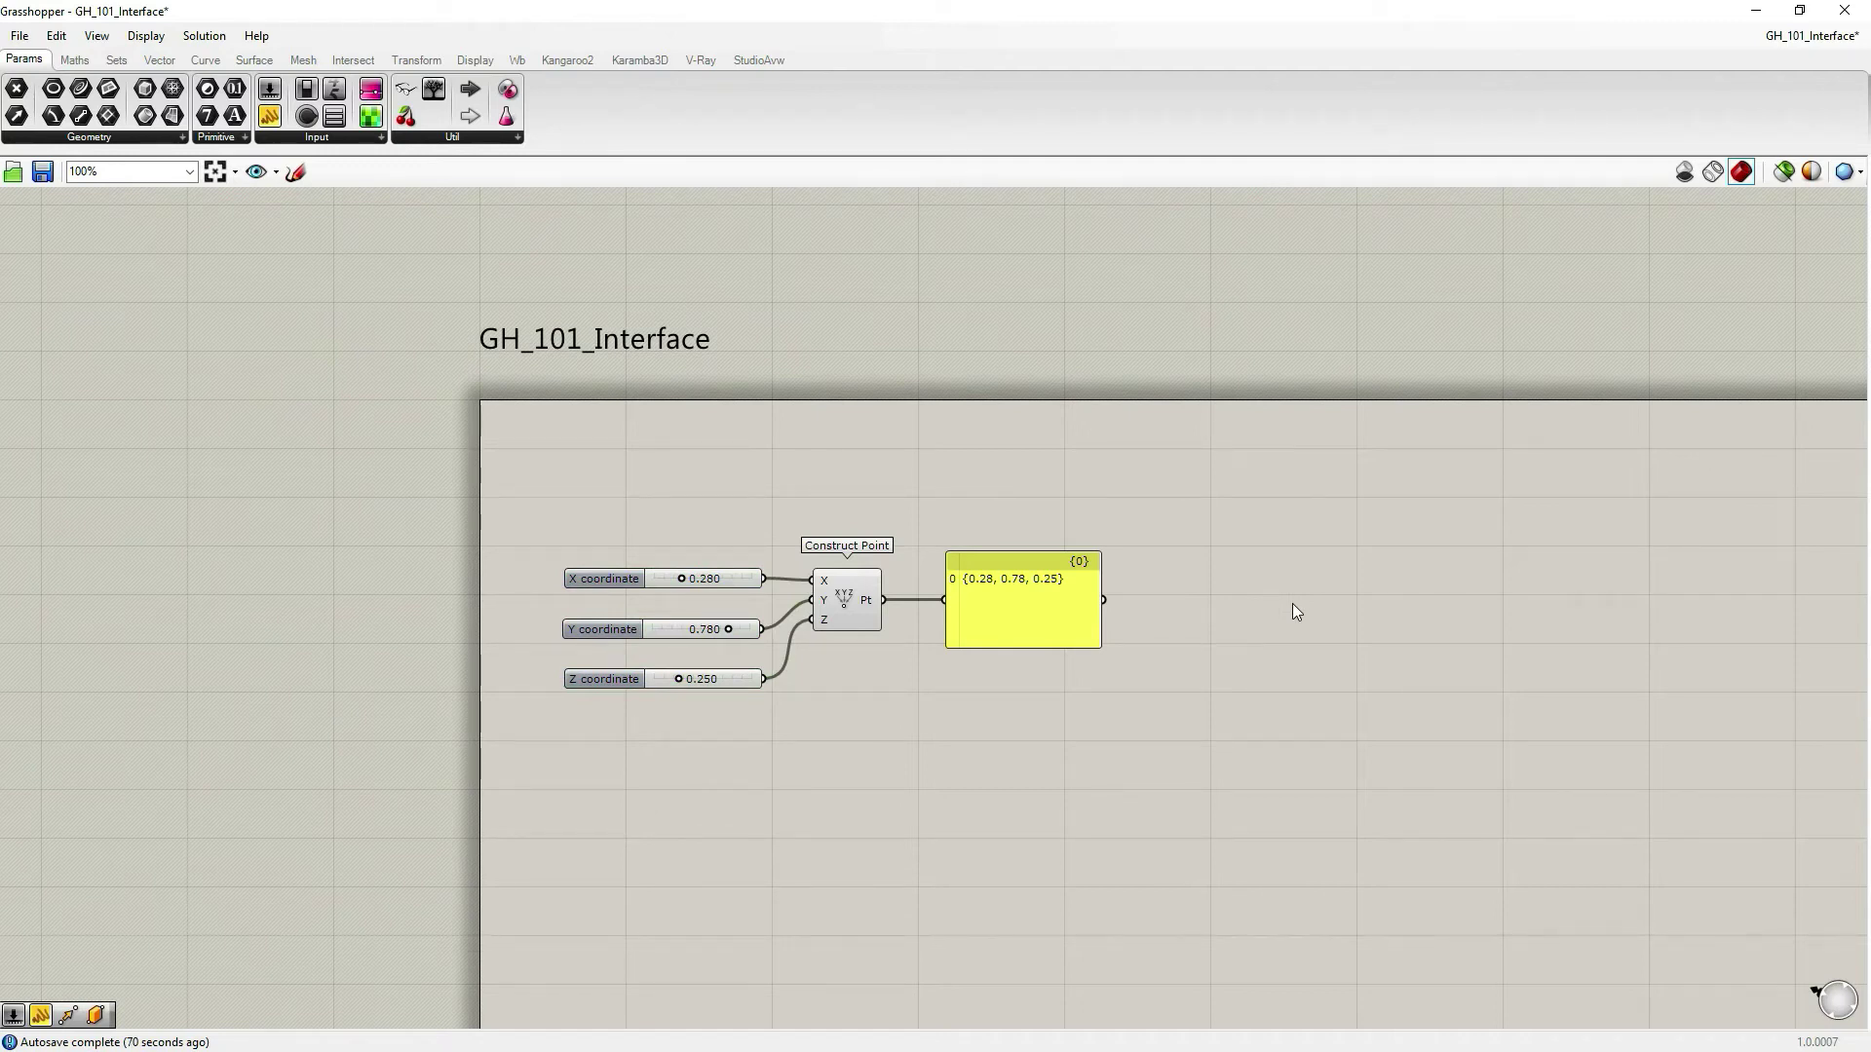
Check the display options, then add suggested Gate and Panel components and delete them again
left_click(147, 36)
mouse_move(223, 415)
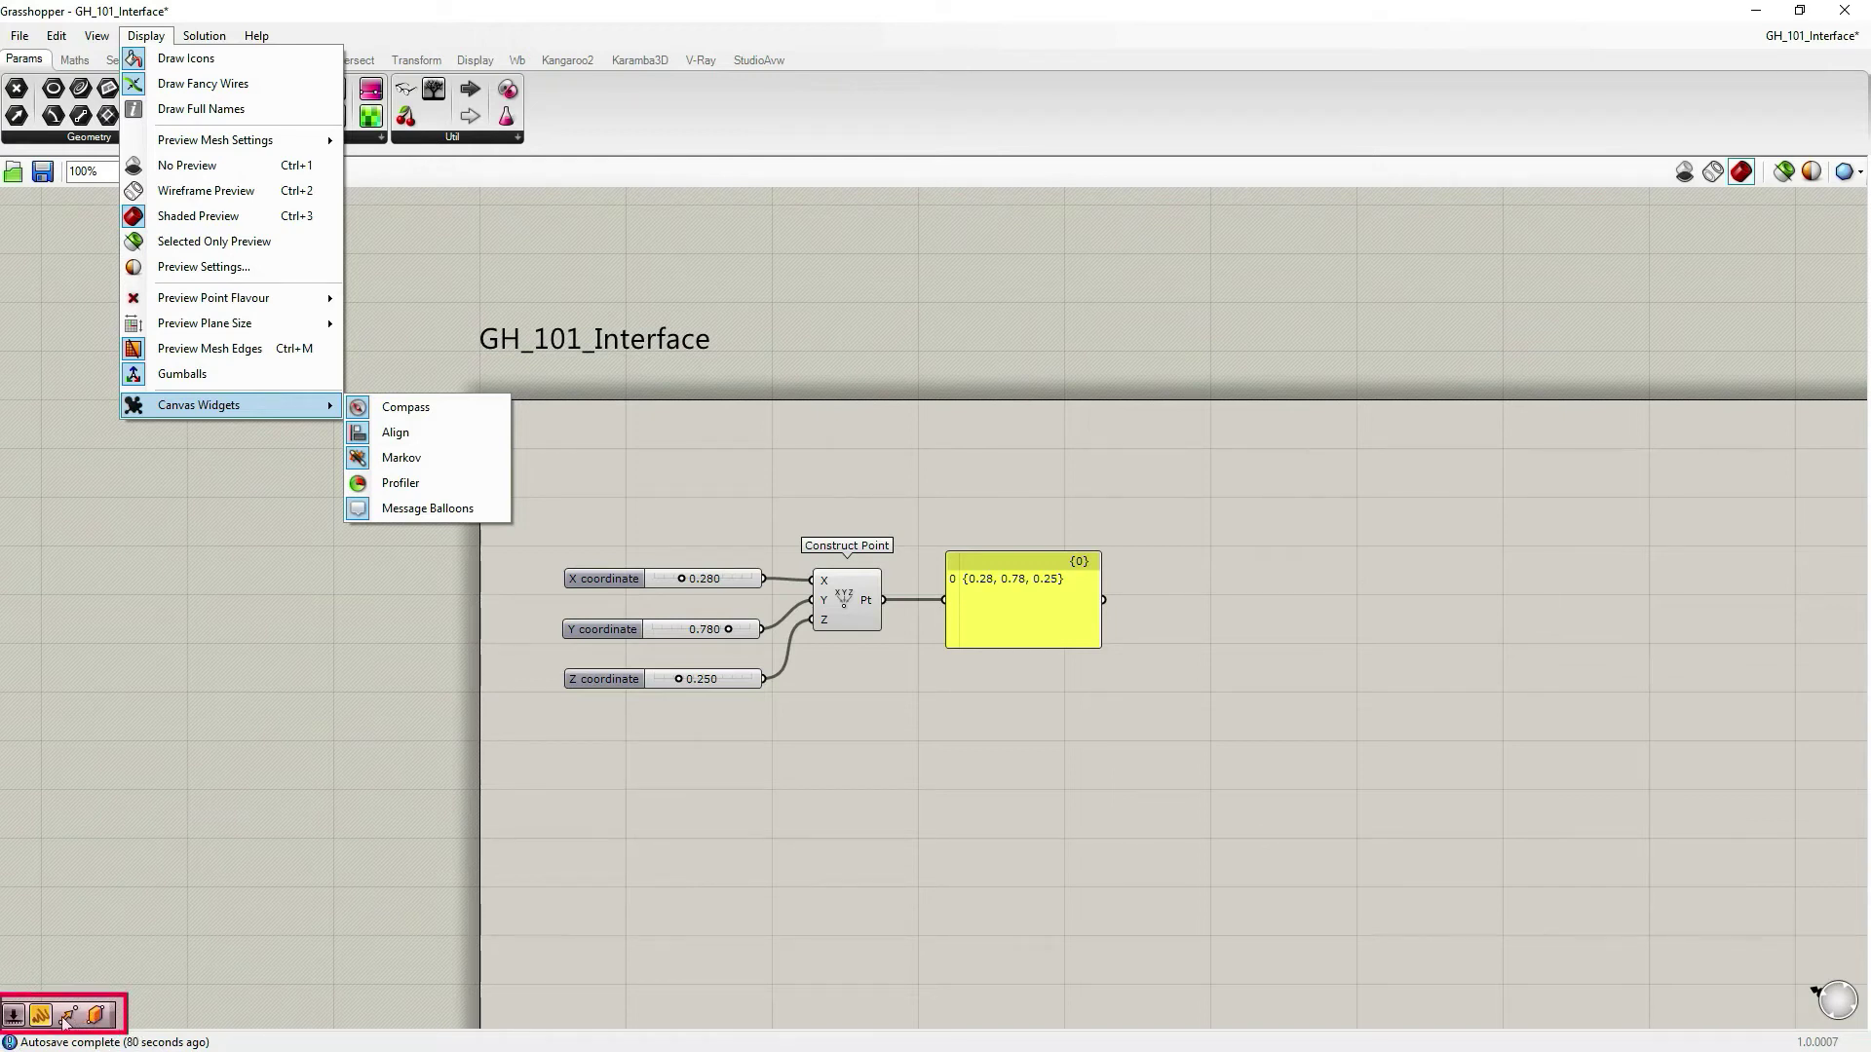
left_click(199, 871)
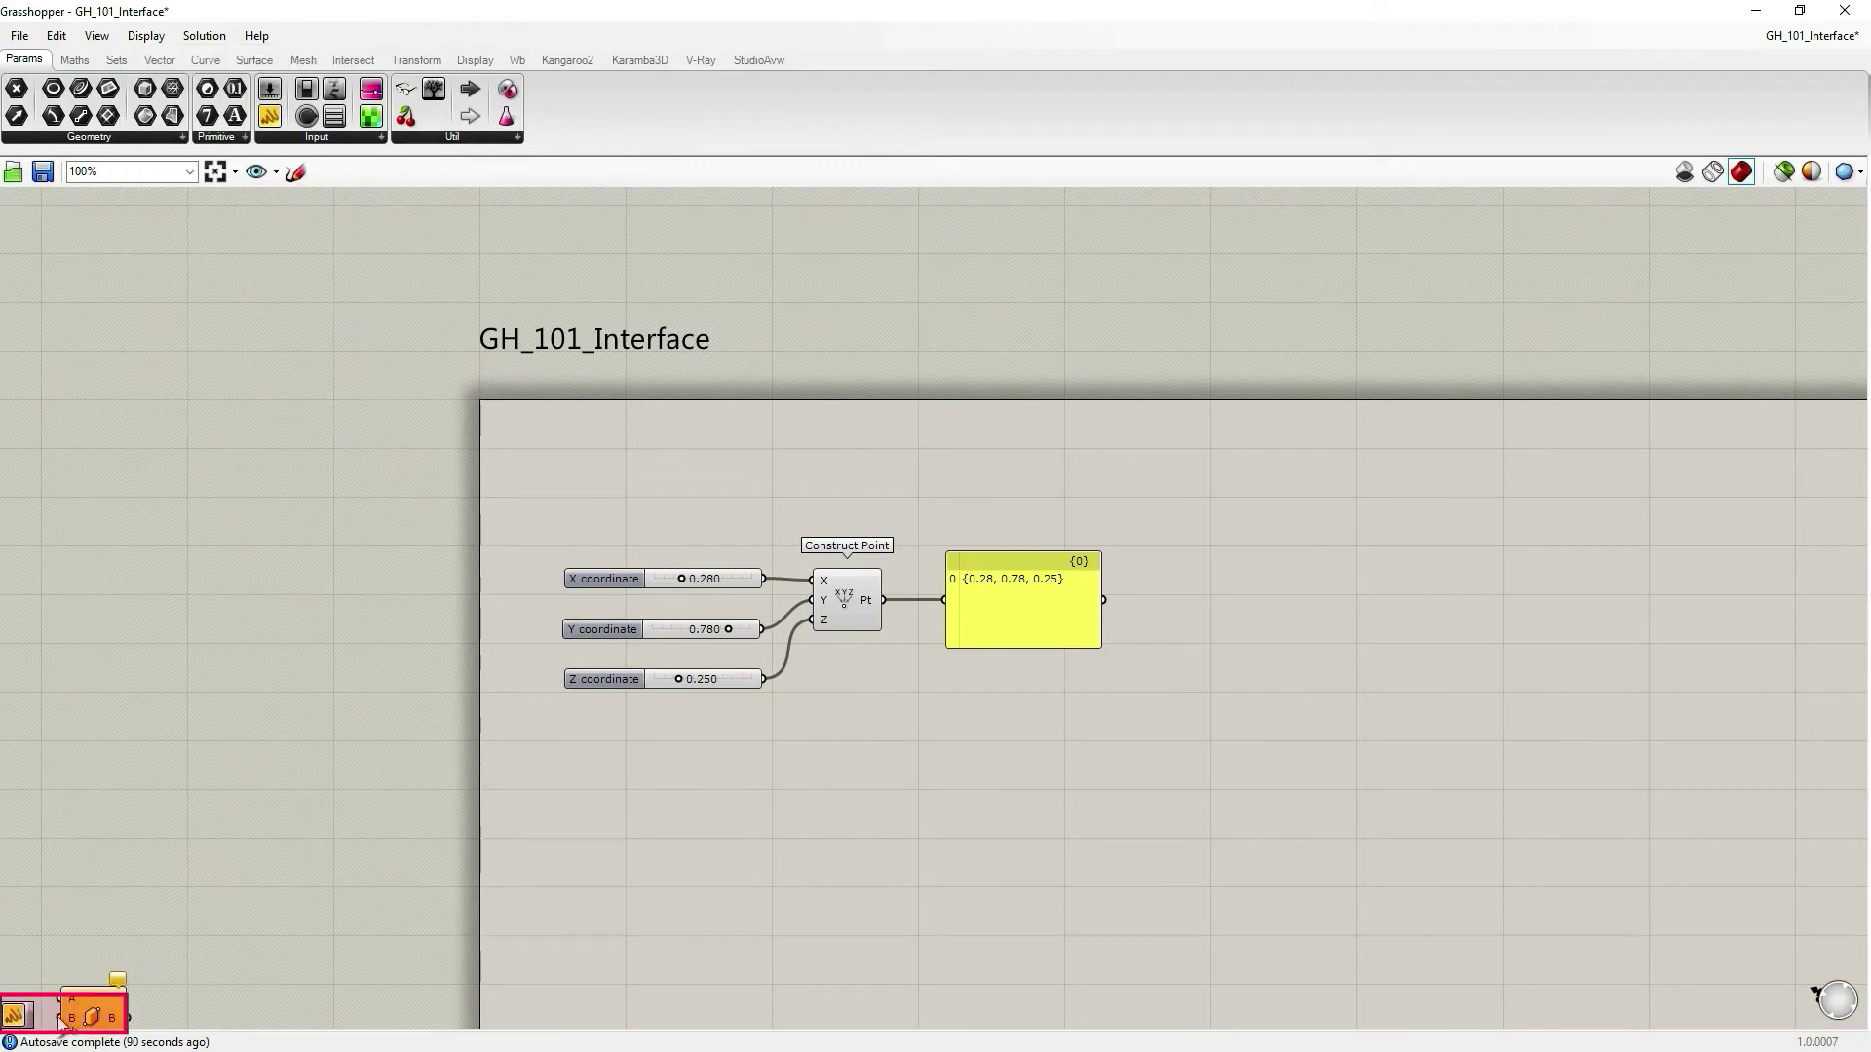
left_click_drag(98, 1016, 322, 726)
left_click_drag(19, 1017, 292, 651)
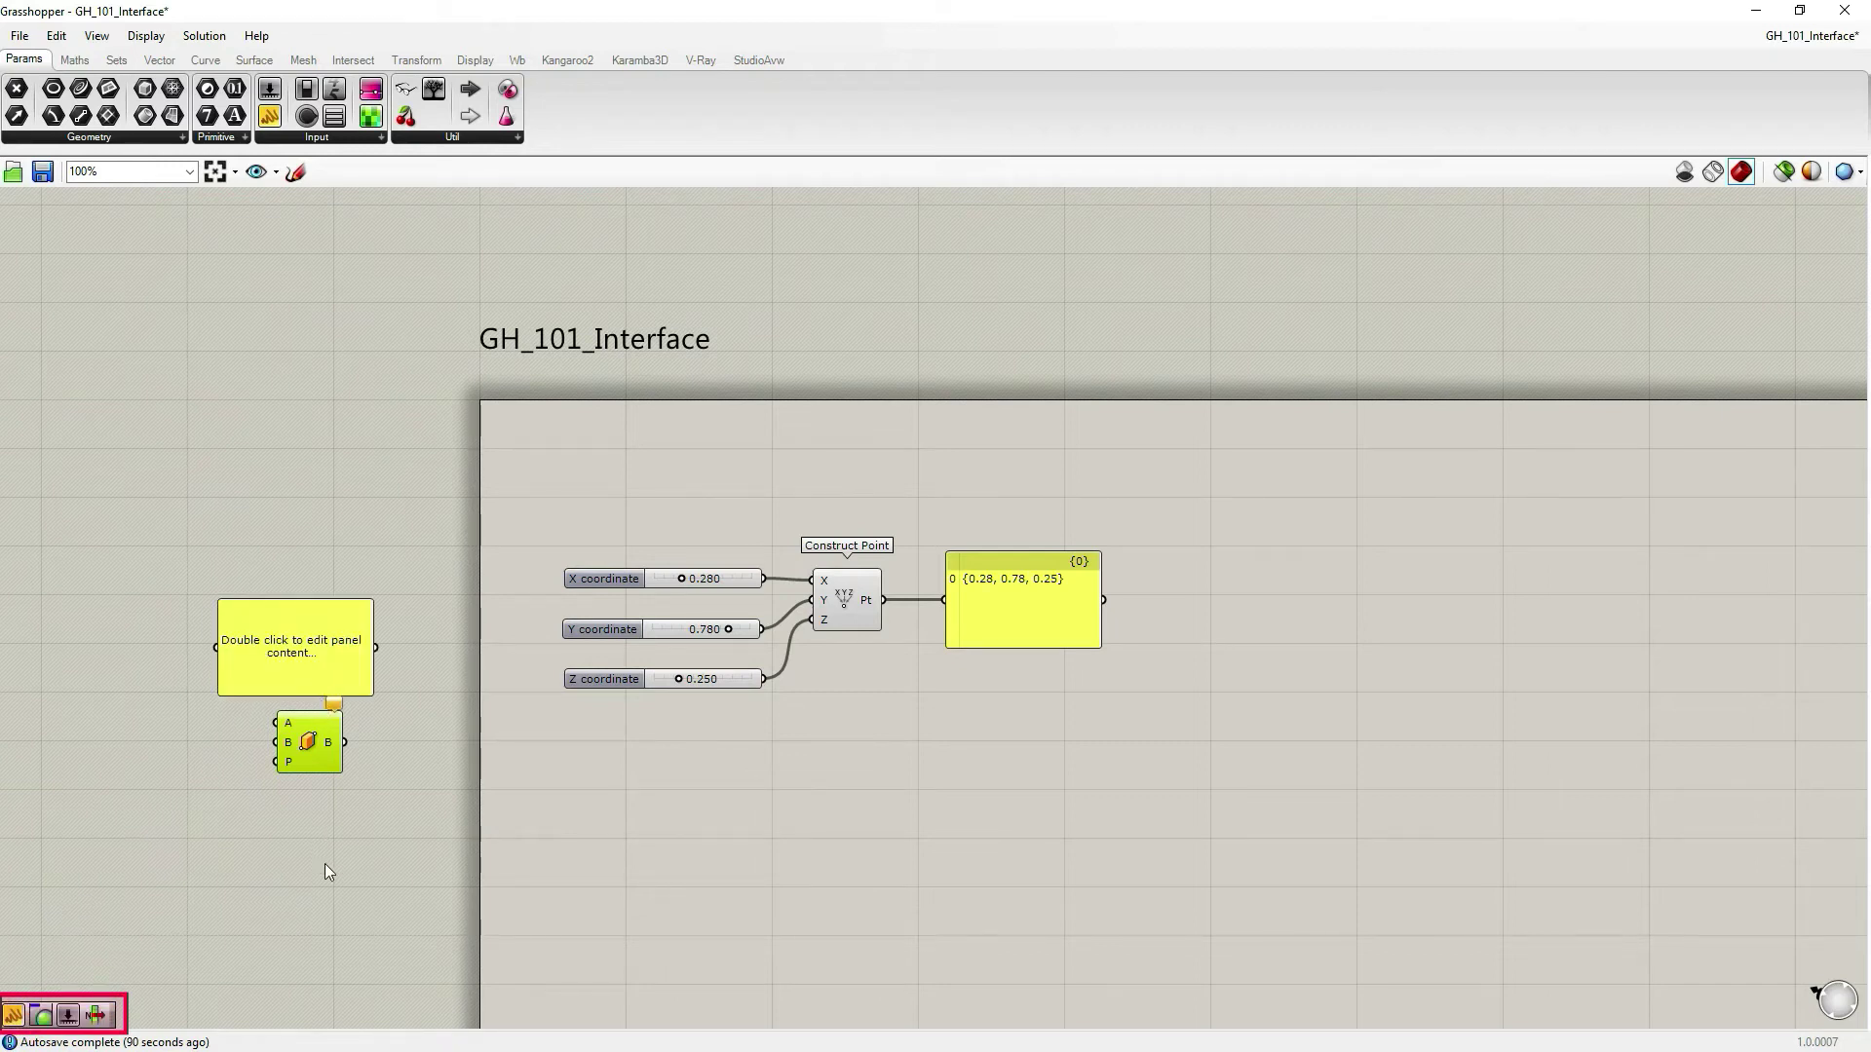
left_click_drag(330, 865, 435, 698)
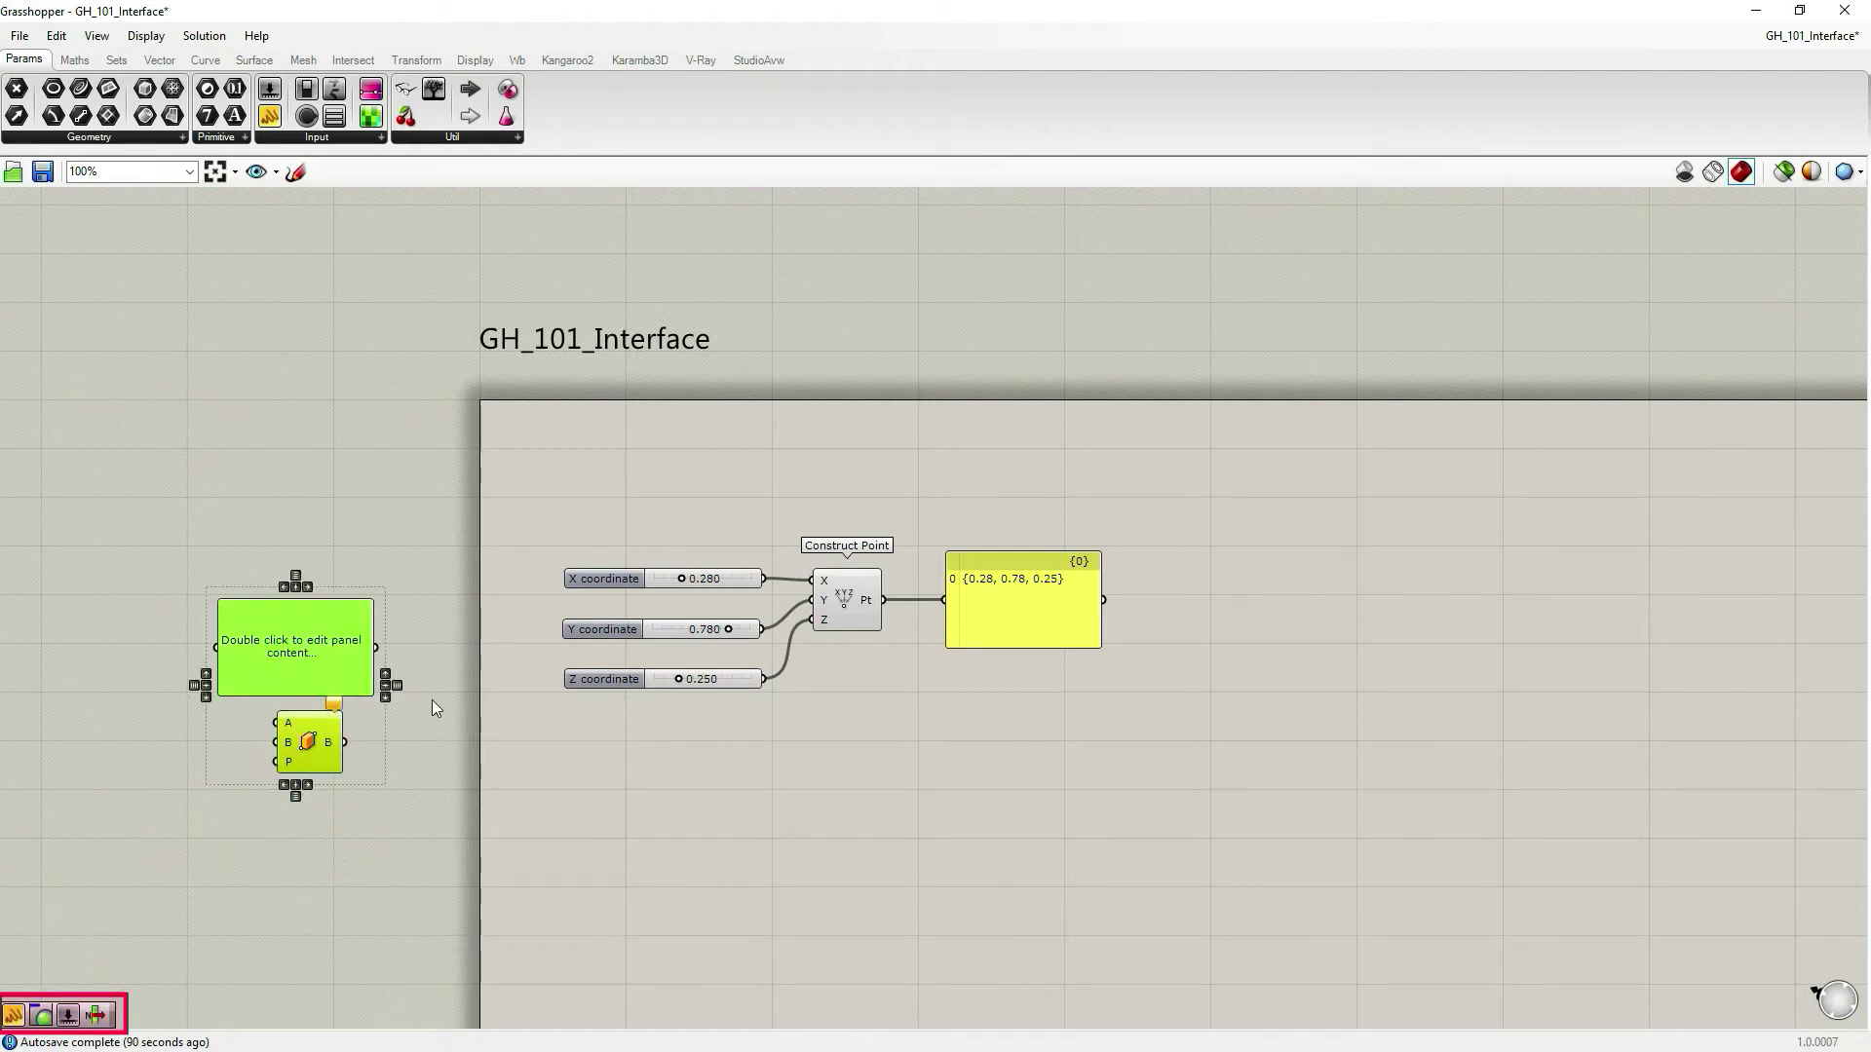
key("Delete")
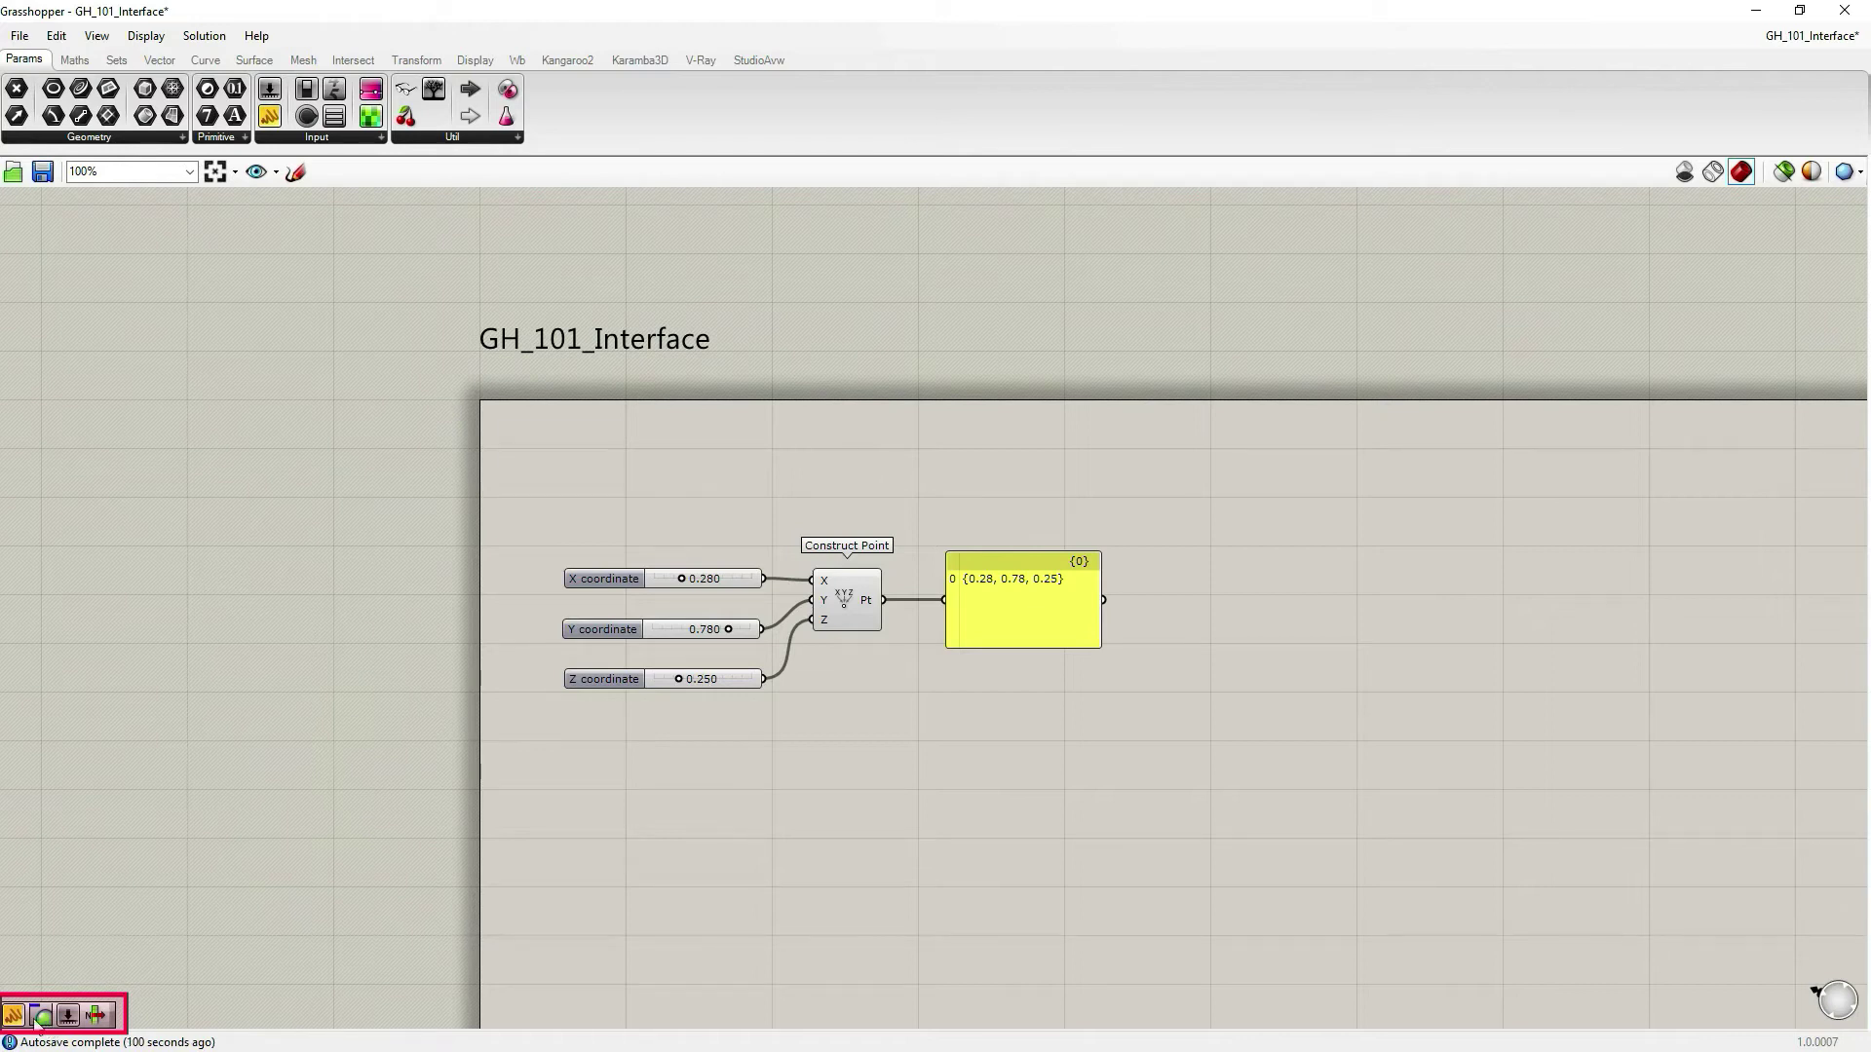
Add a preview component fed by a Swatch colour, then delete both
left_click_drag(41, 1016, 483, 797)
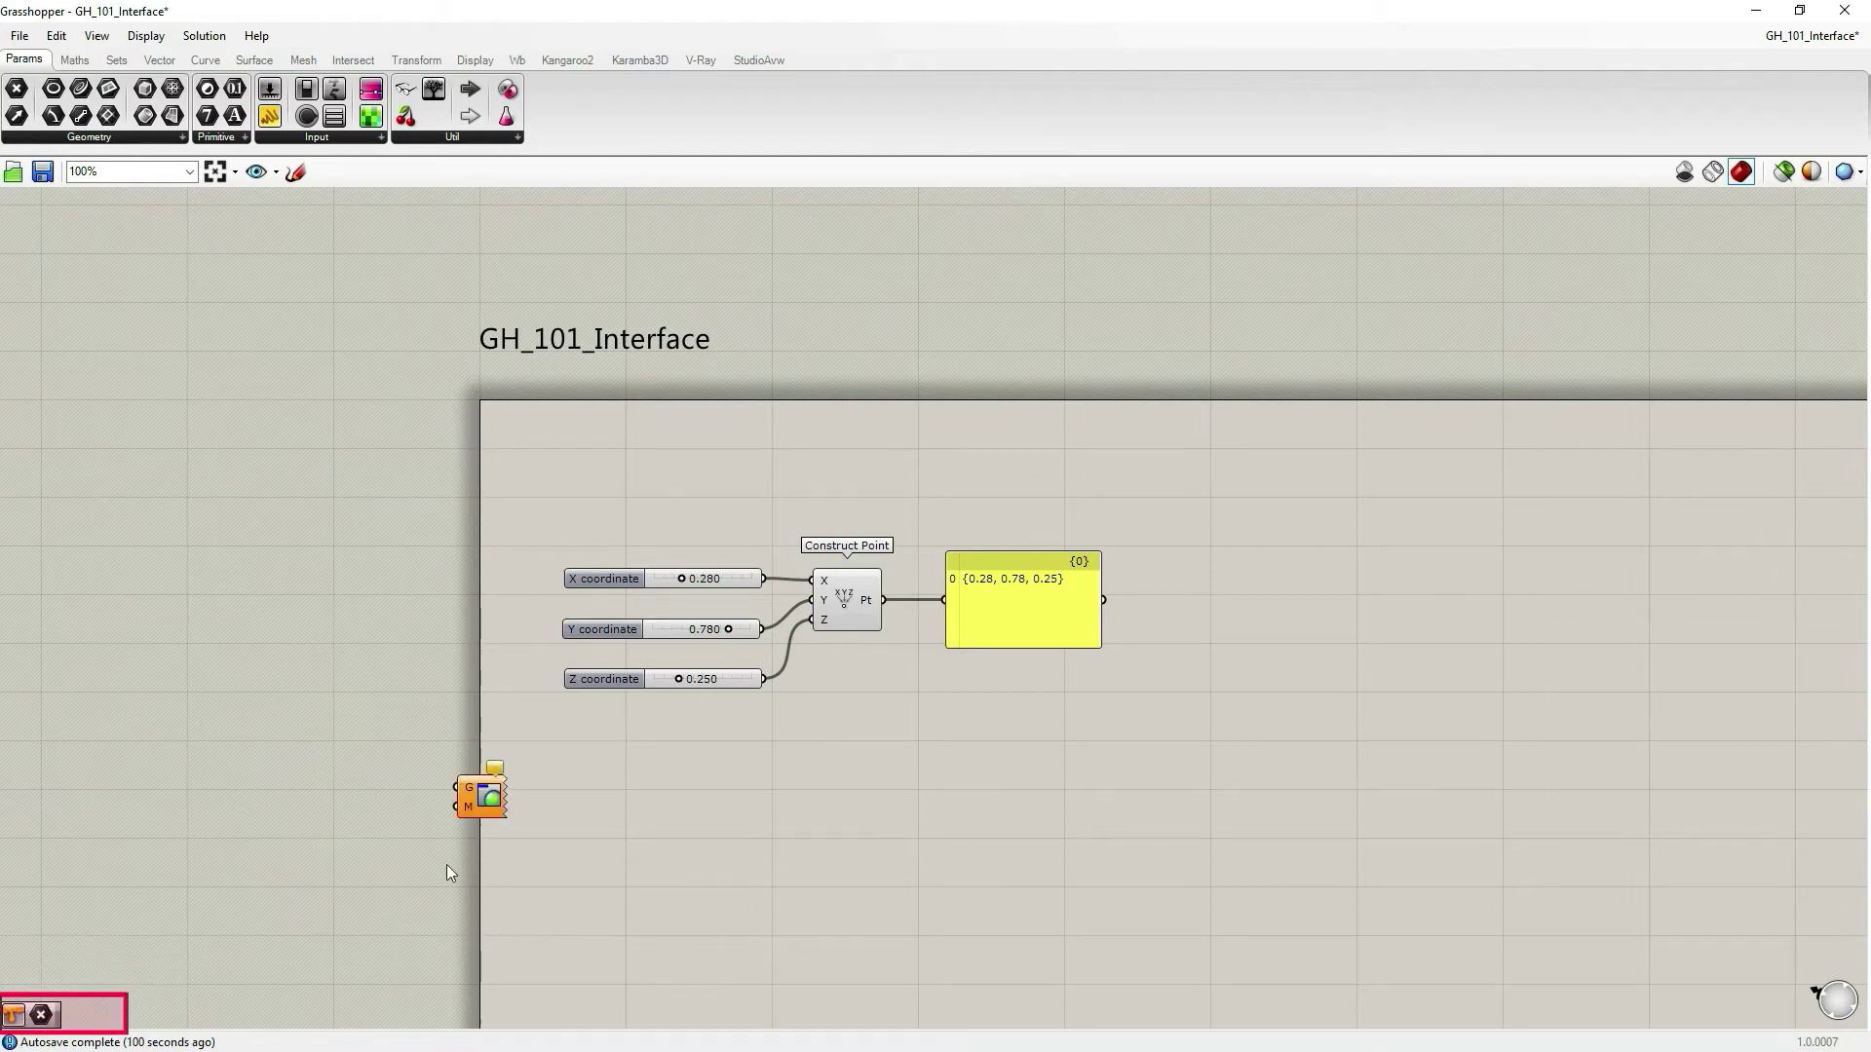
left_click_drag(495, 801, 898, 801)
left_click_drag(10, 1015, 861, 805)
left_click_drag(934, 861, 760, 770)
key("Delete")
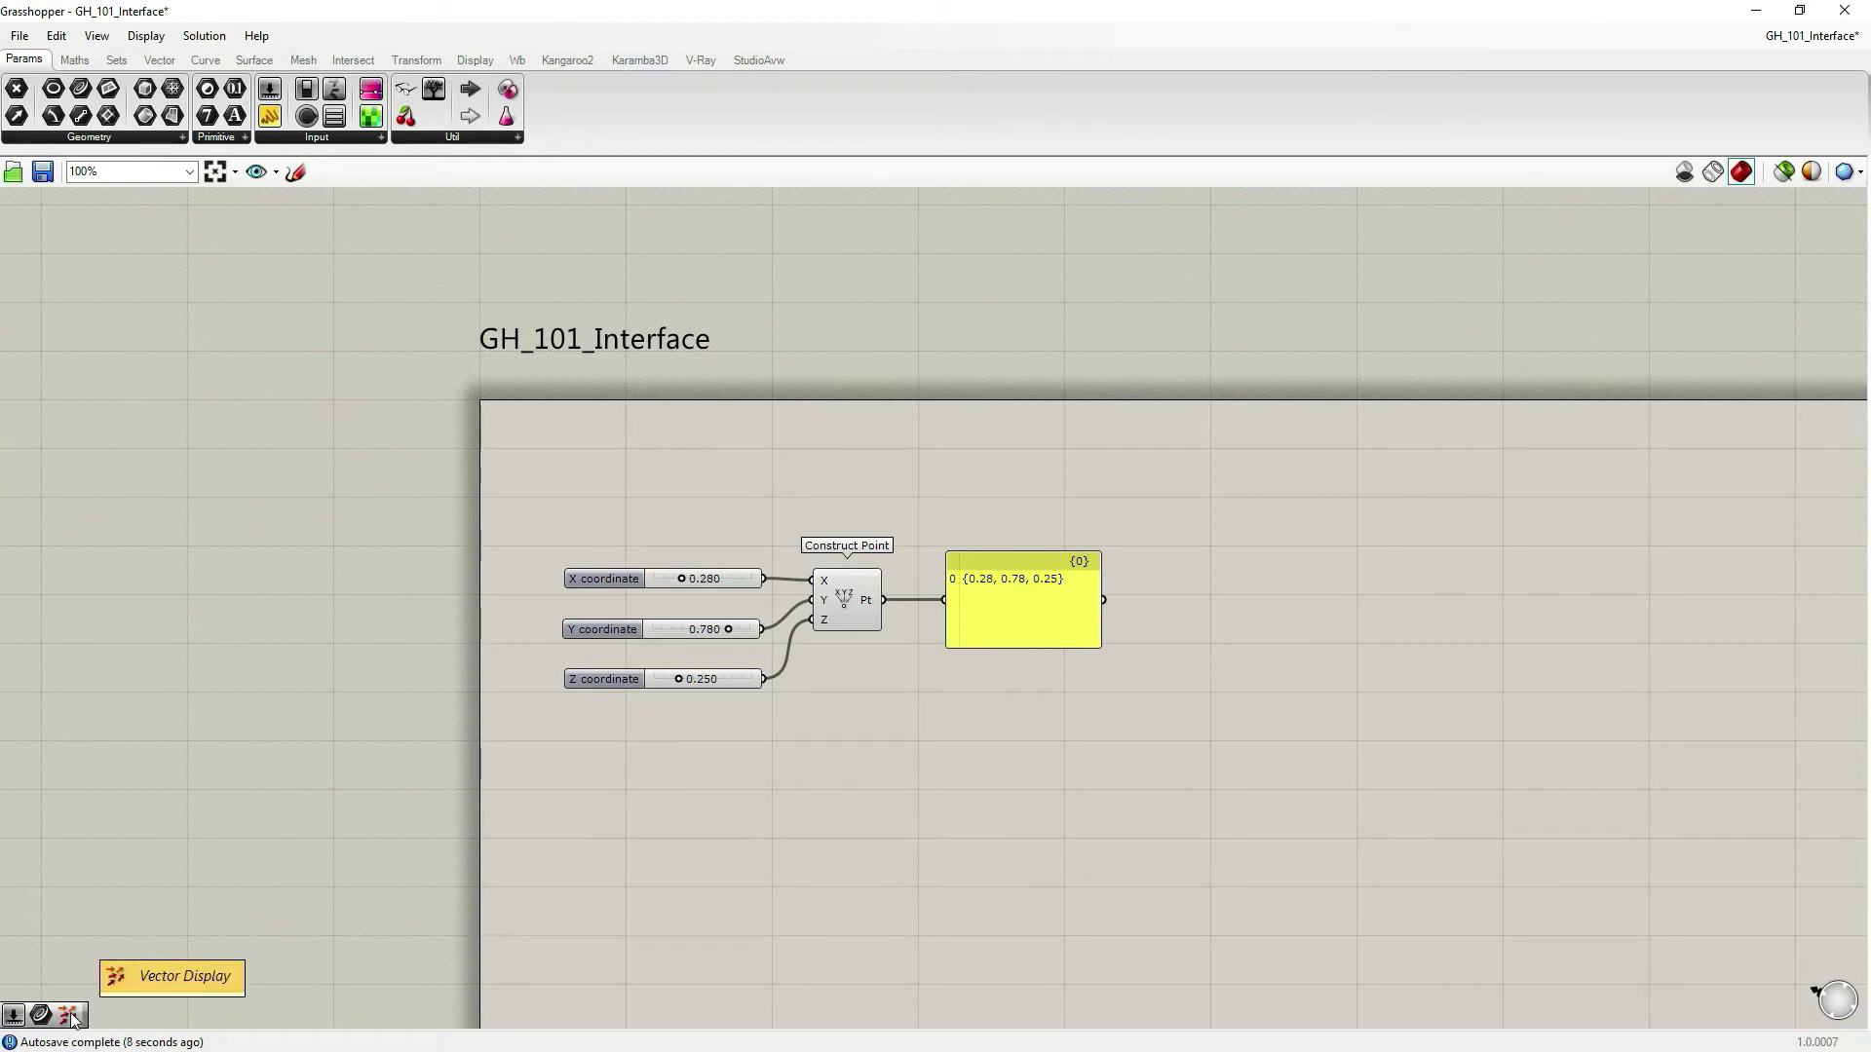
Toggle the Profiler canvas widget and pan the definition up-left
left_click(147, 35)
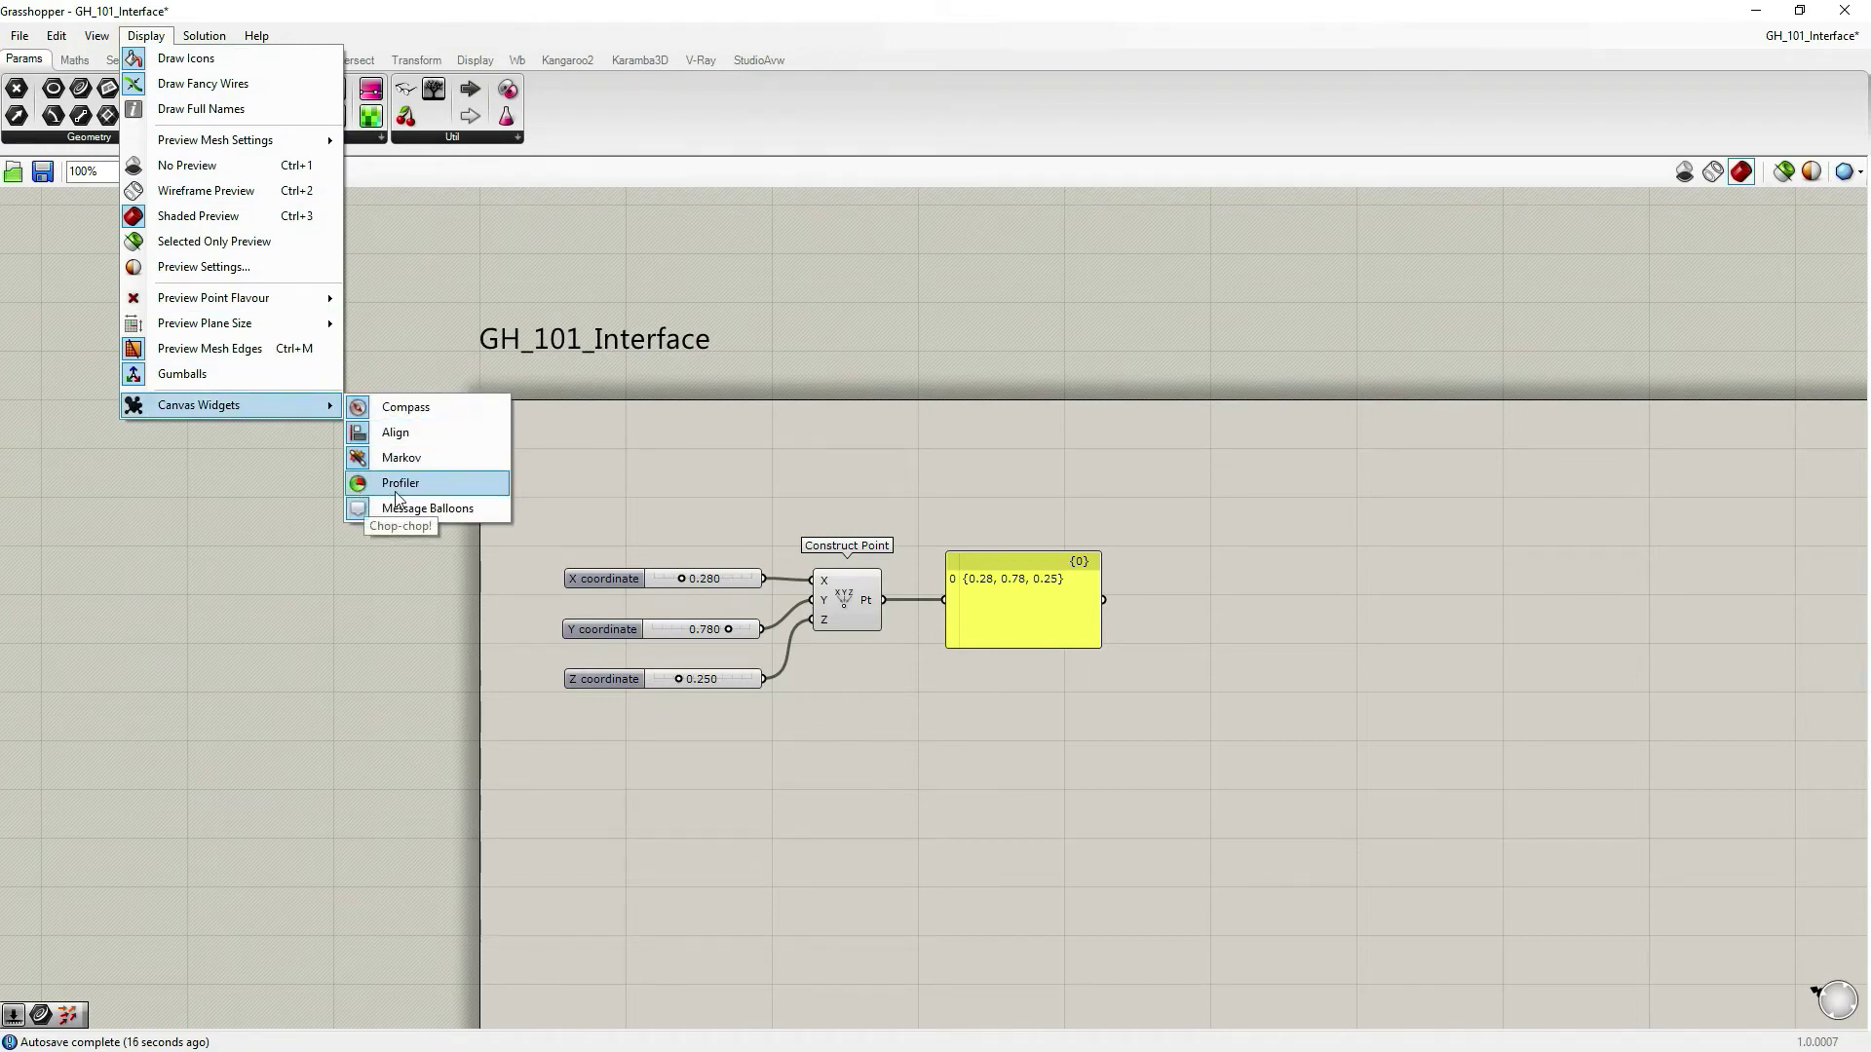
left_click(360, 485)
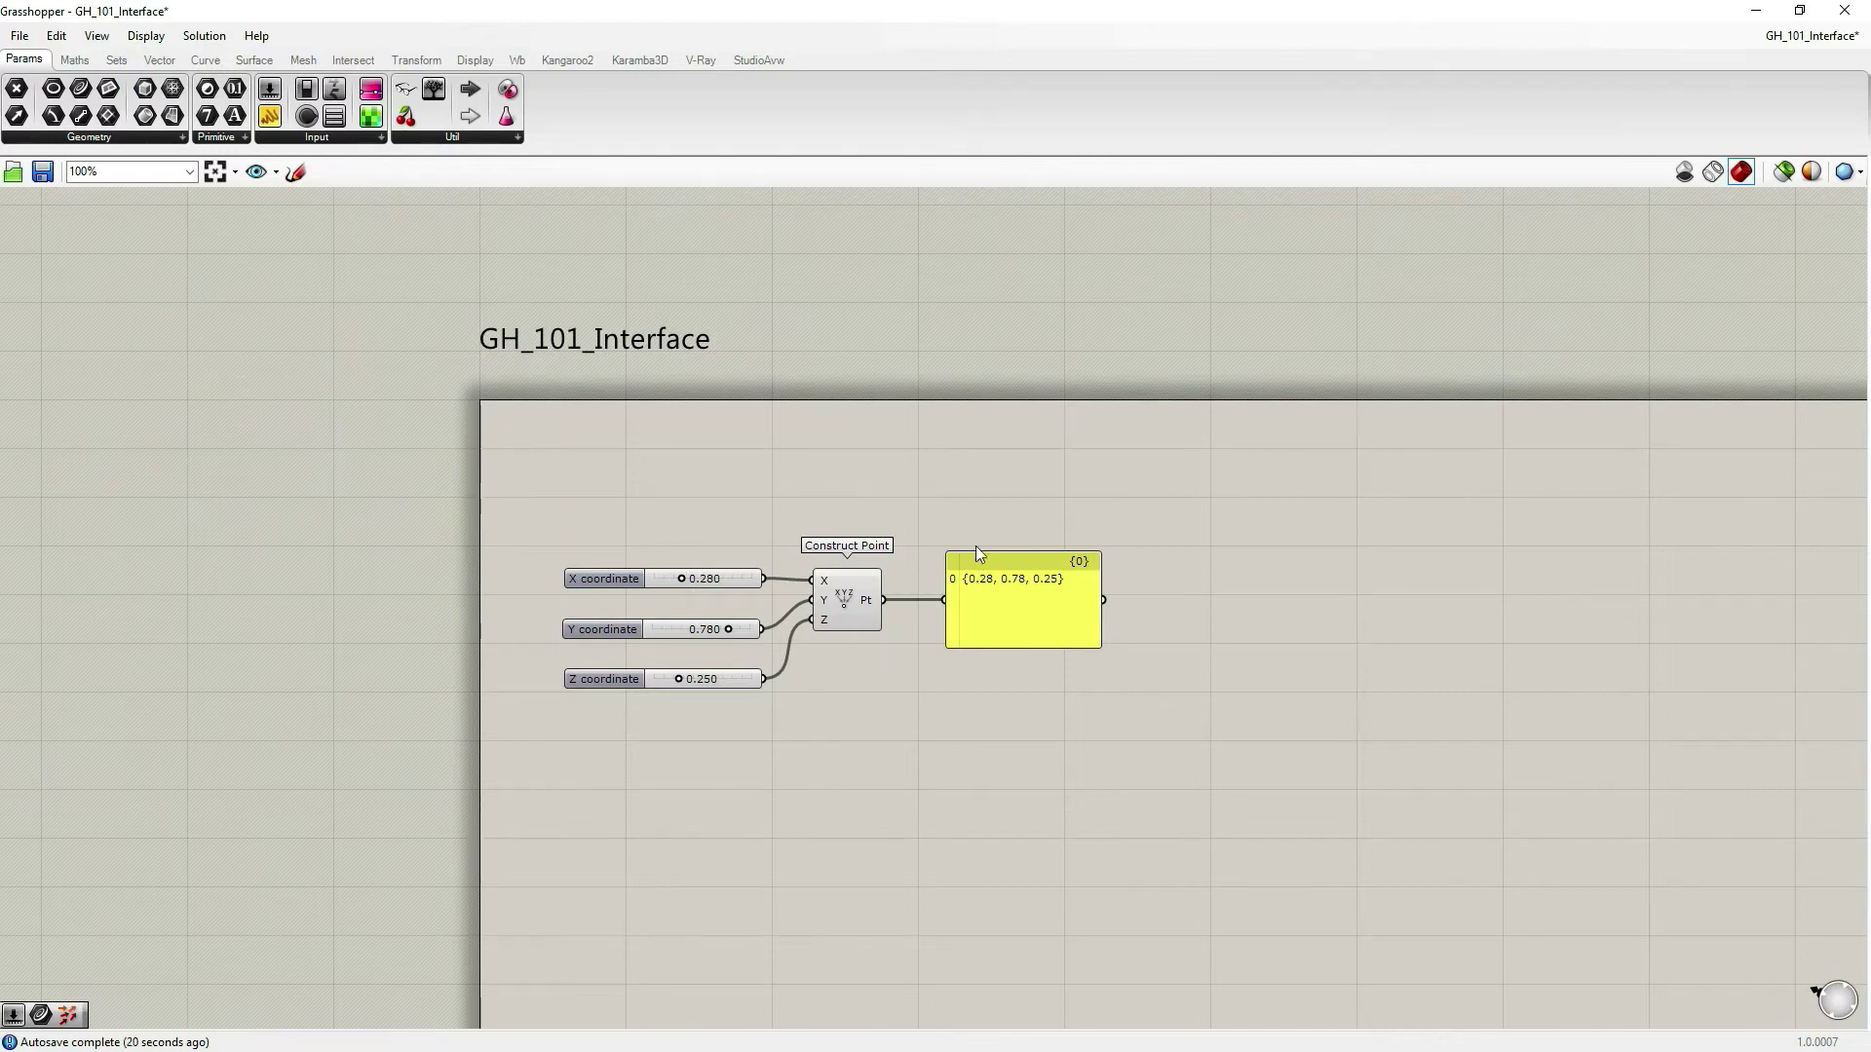
right_click_drag(979, 534, 915, 481)
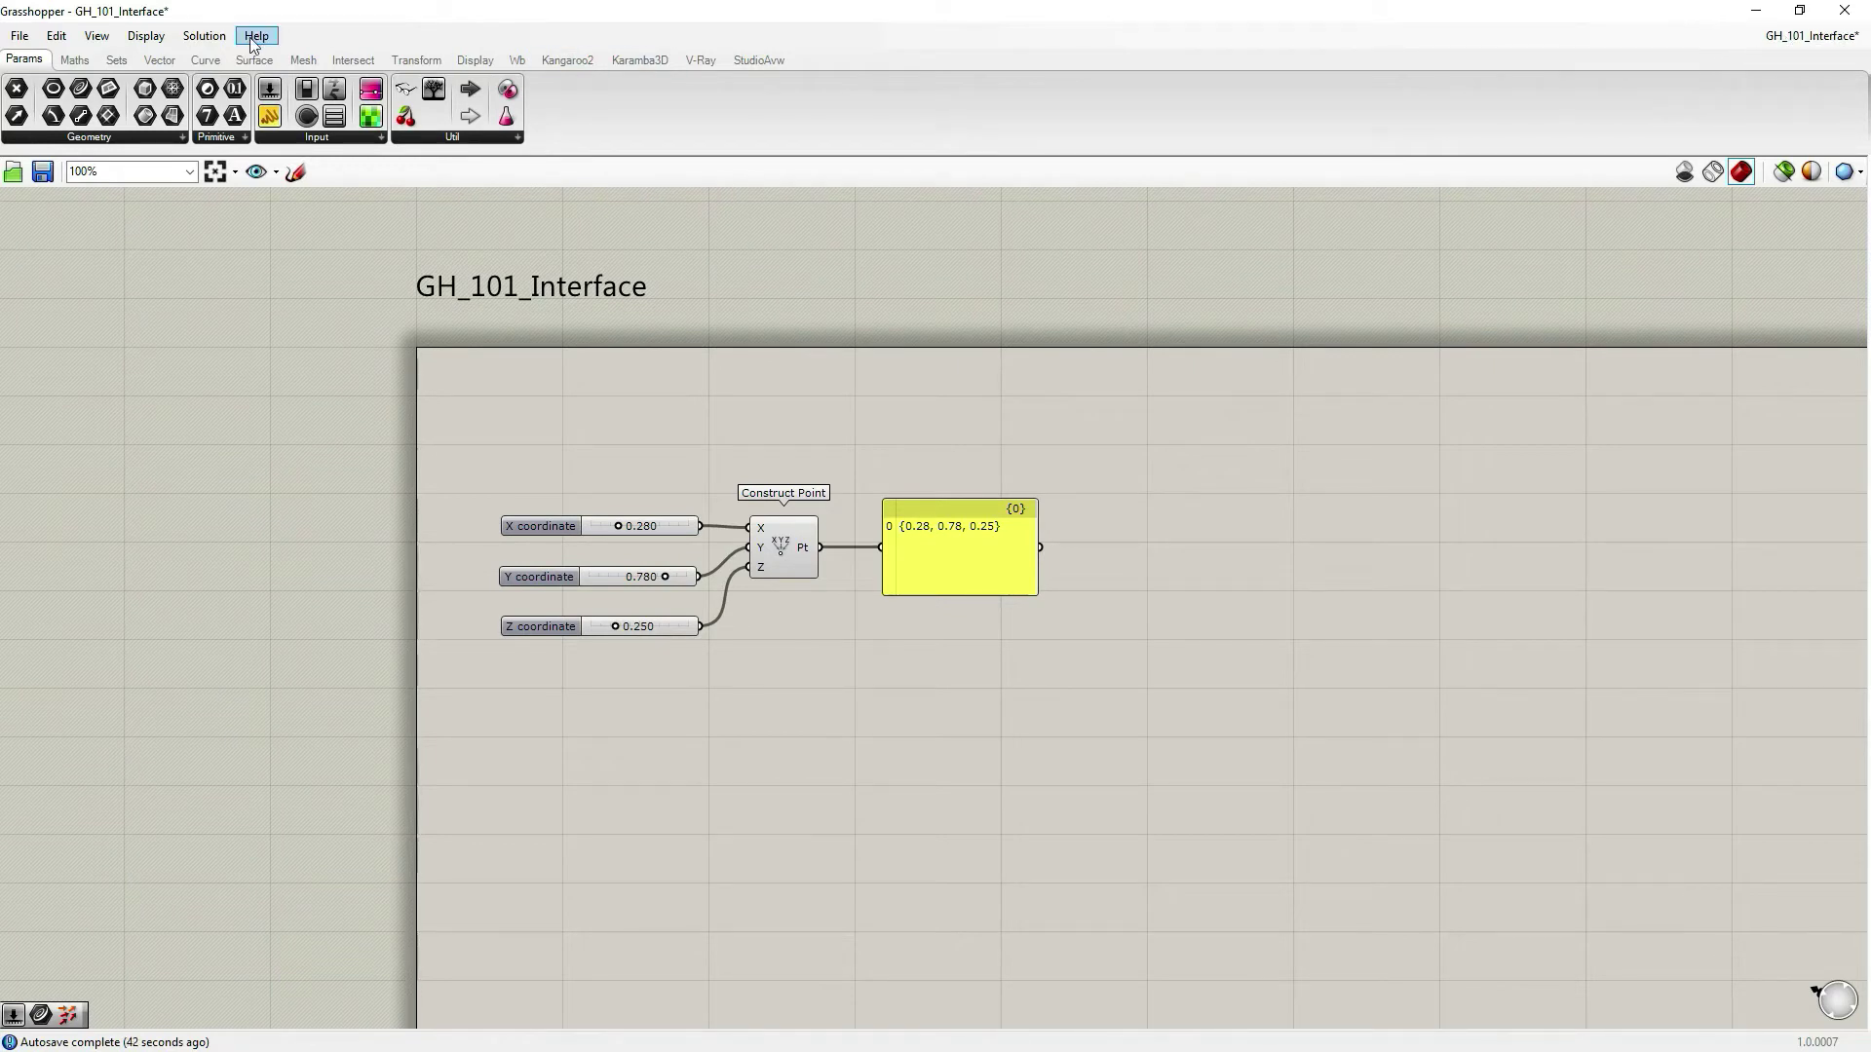
Browse Help's bundled tutorial files, then show the list of open documents
left_click(251, 39)
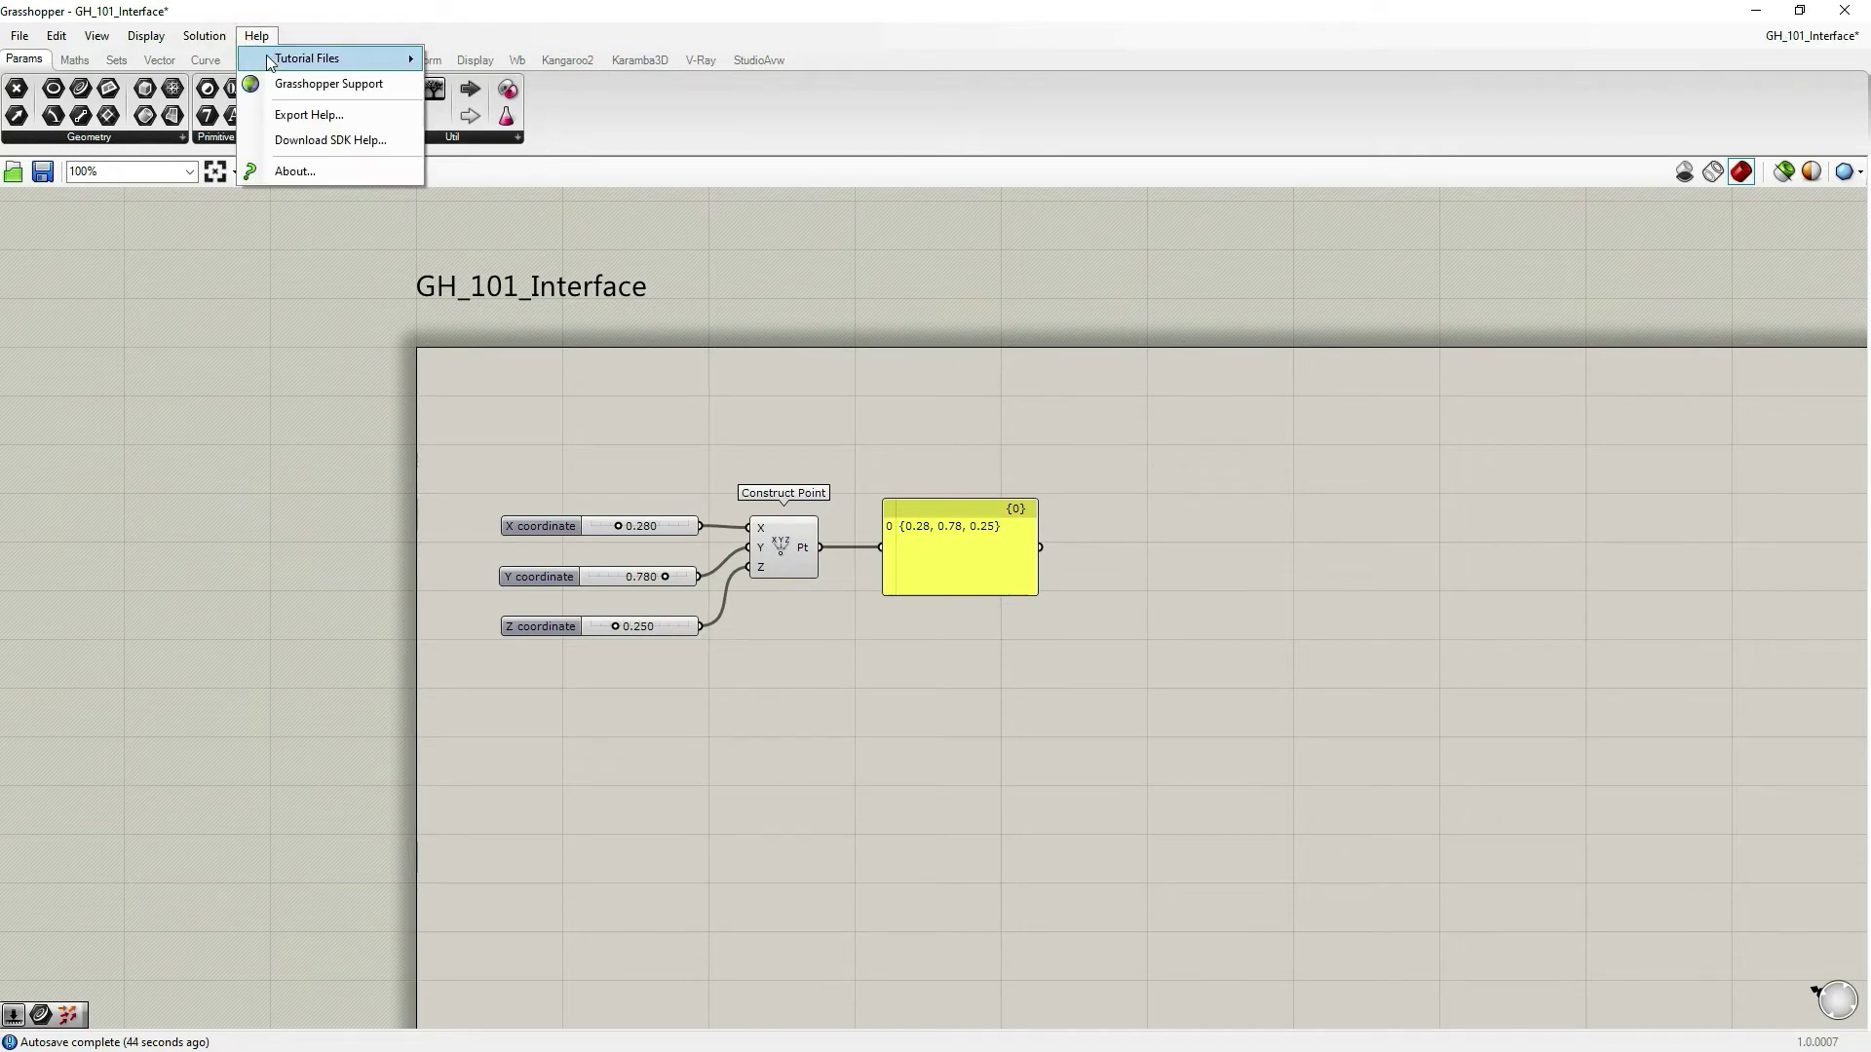
mouse_move(273, 62)
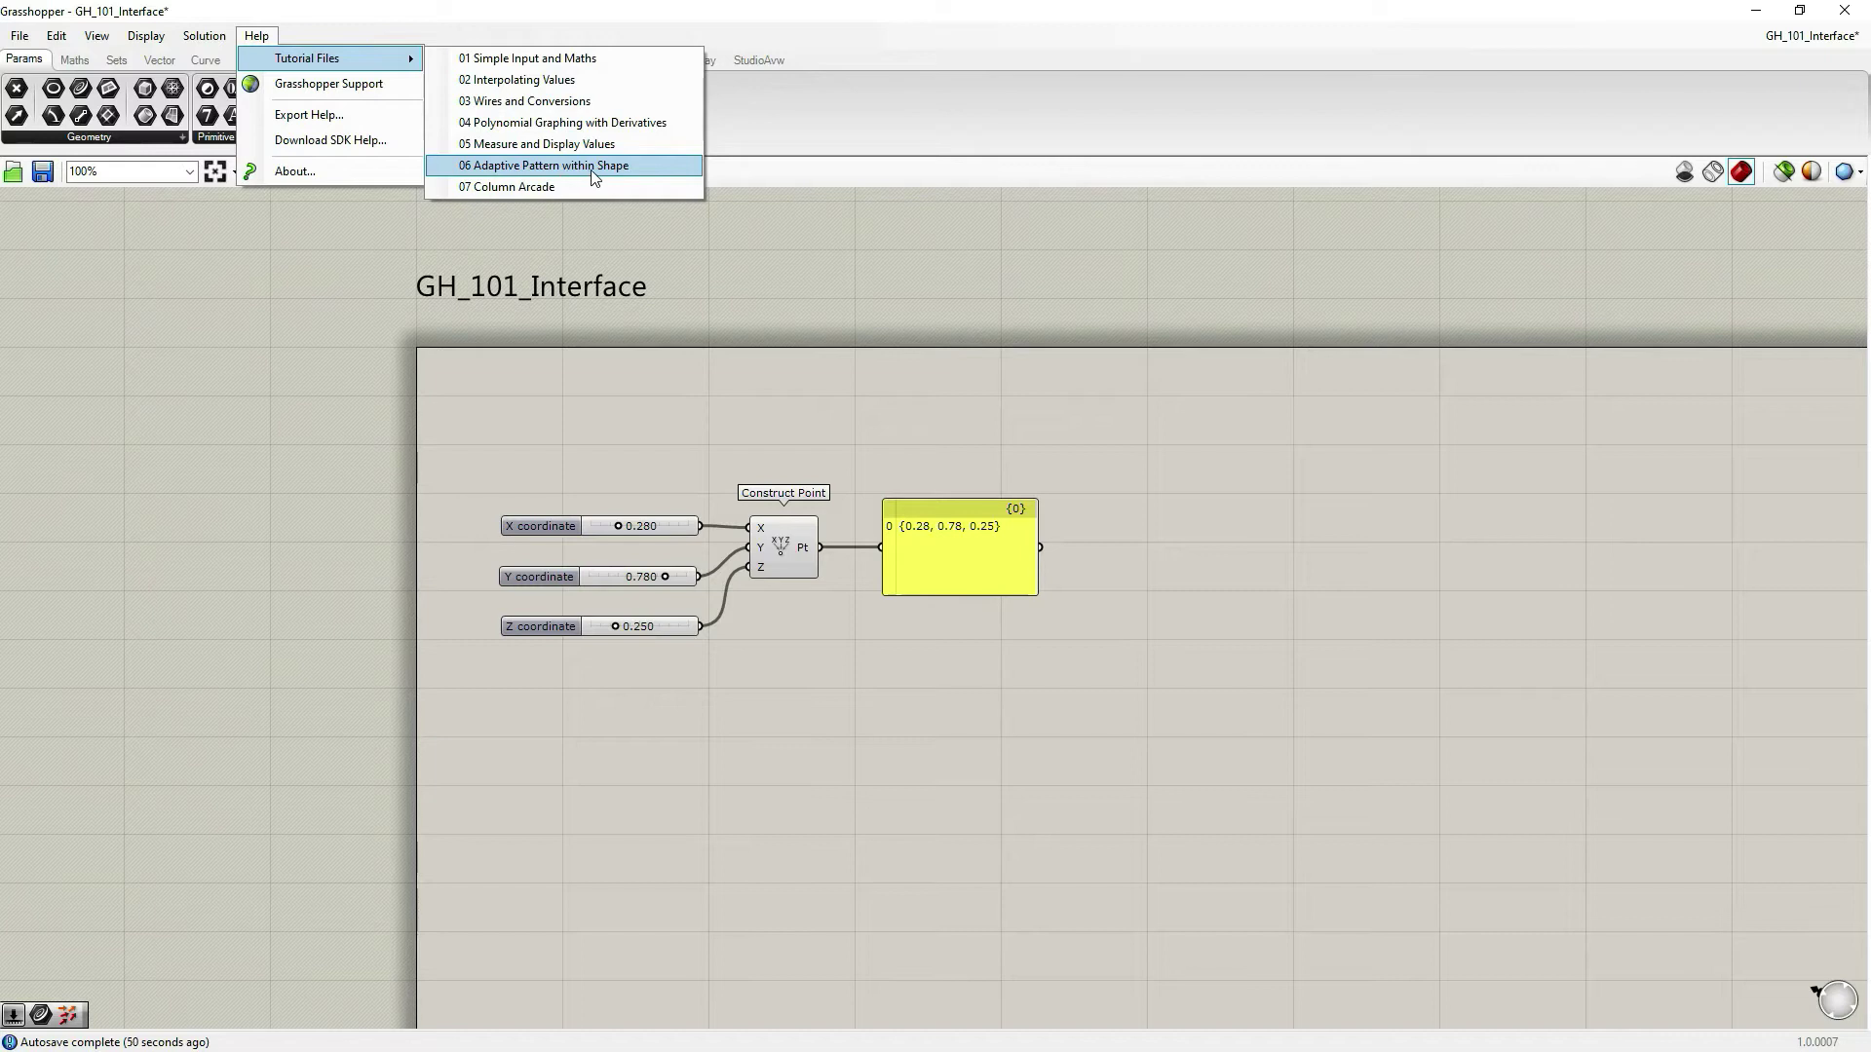
left_click(1810, 35)
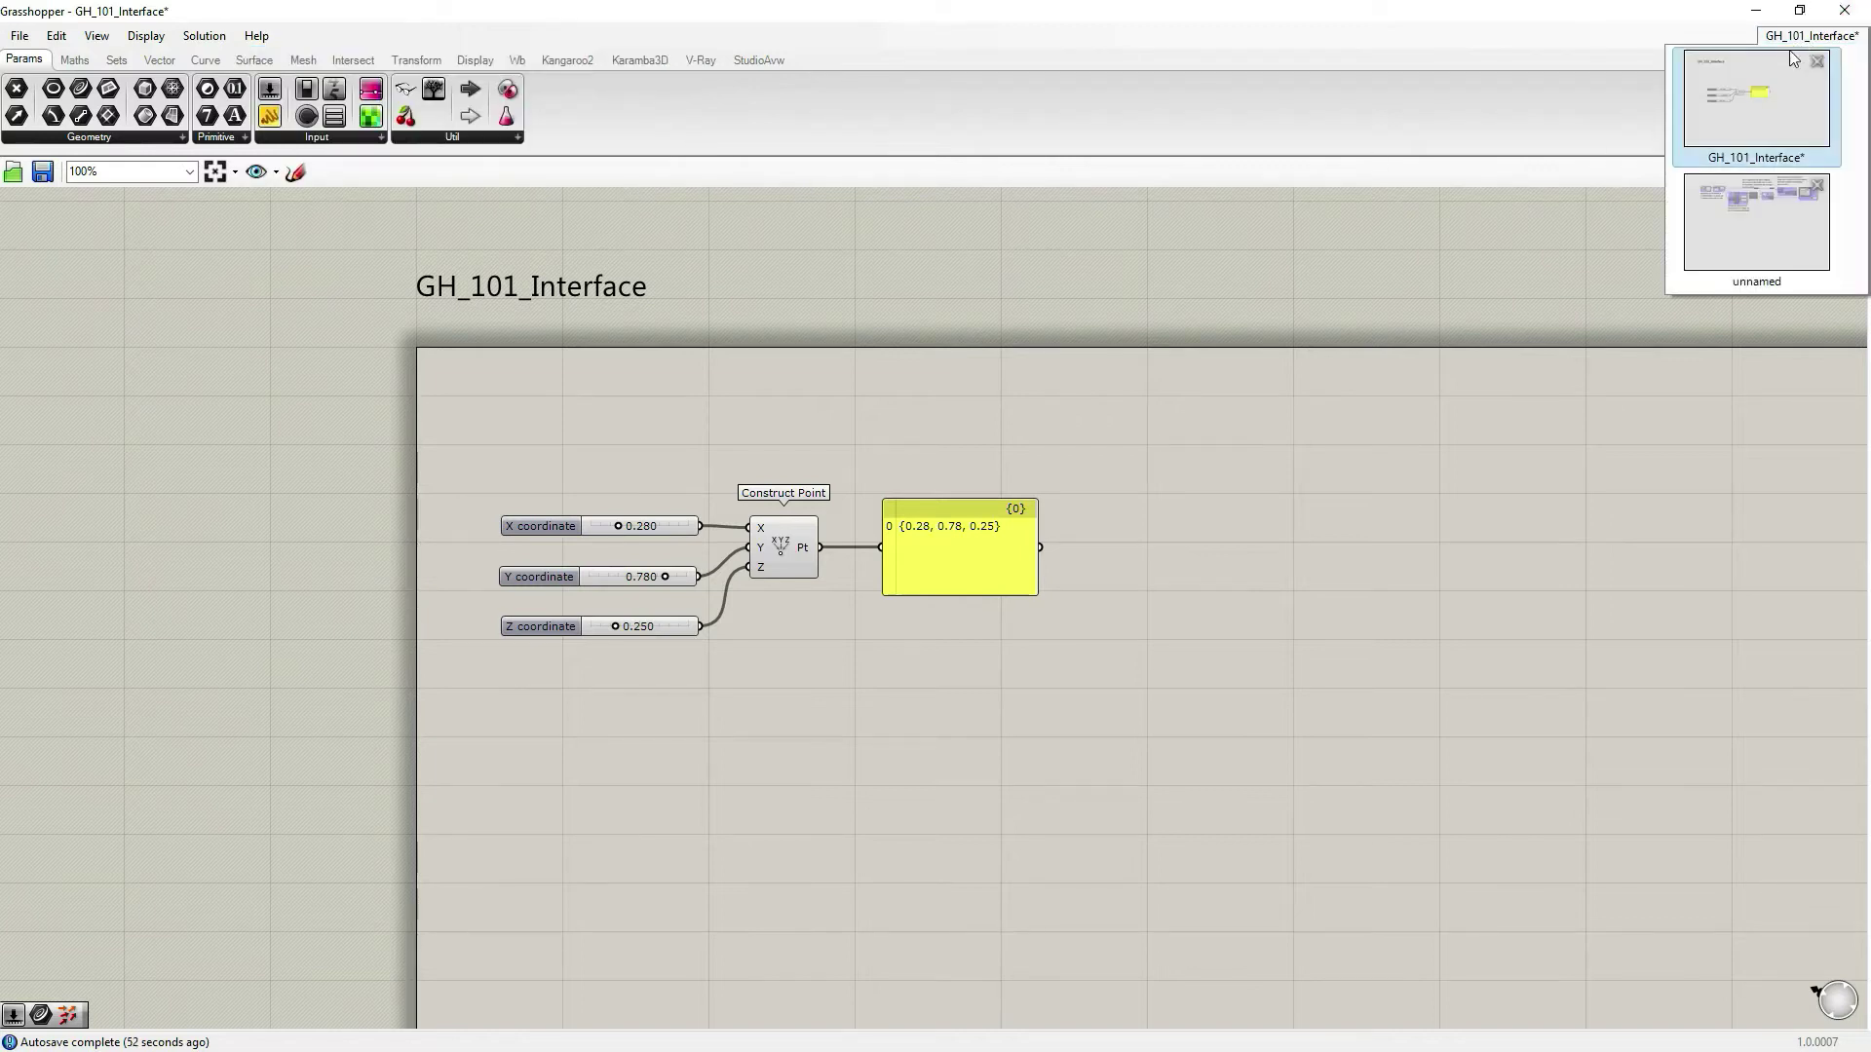
Switch to the unnamed tutorial document and toggle the Profiler widget off and back on
left_click(1762, 214)
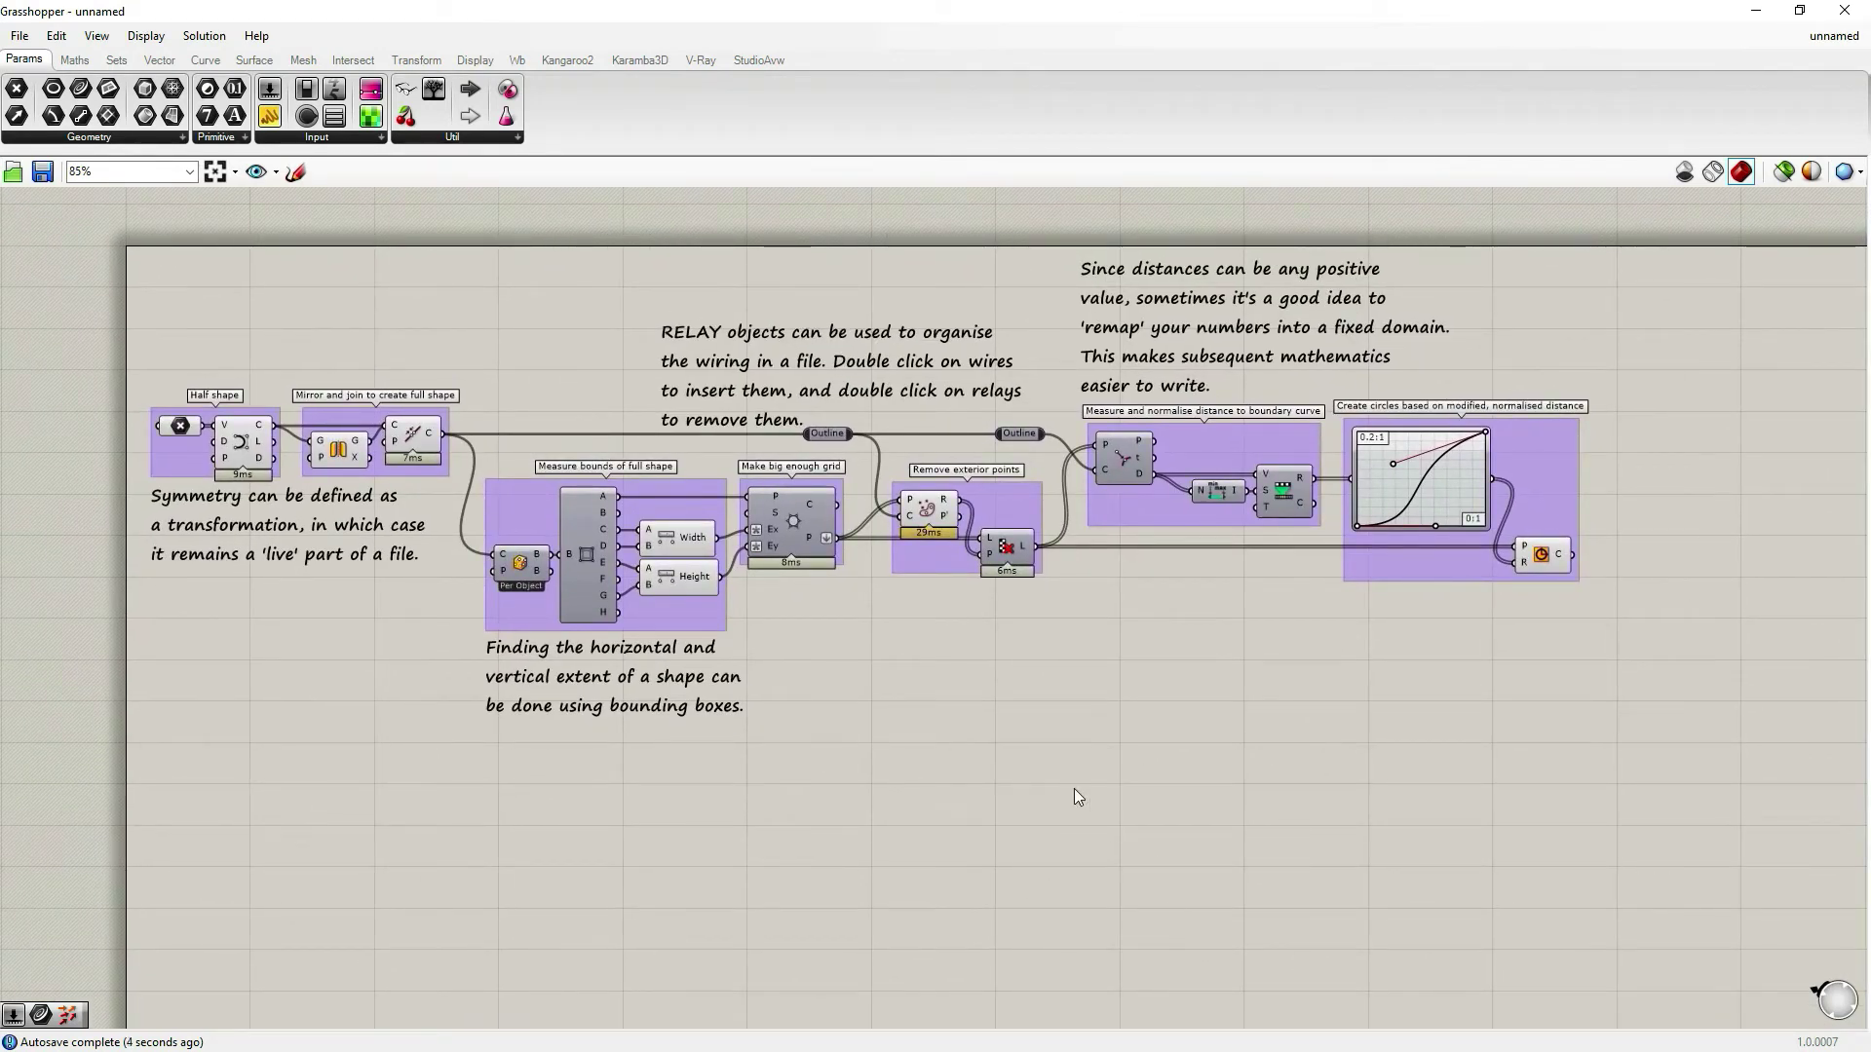
left_click(158, 36)
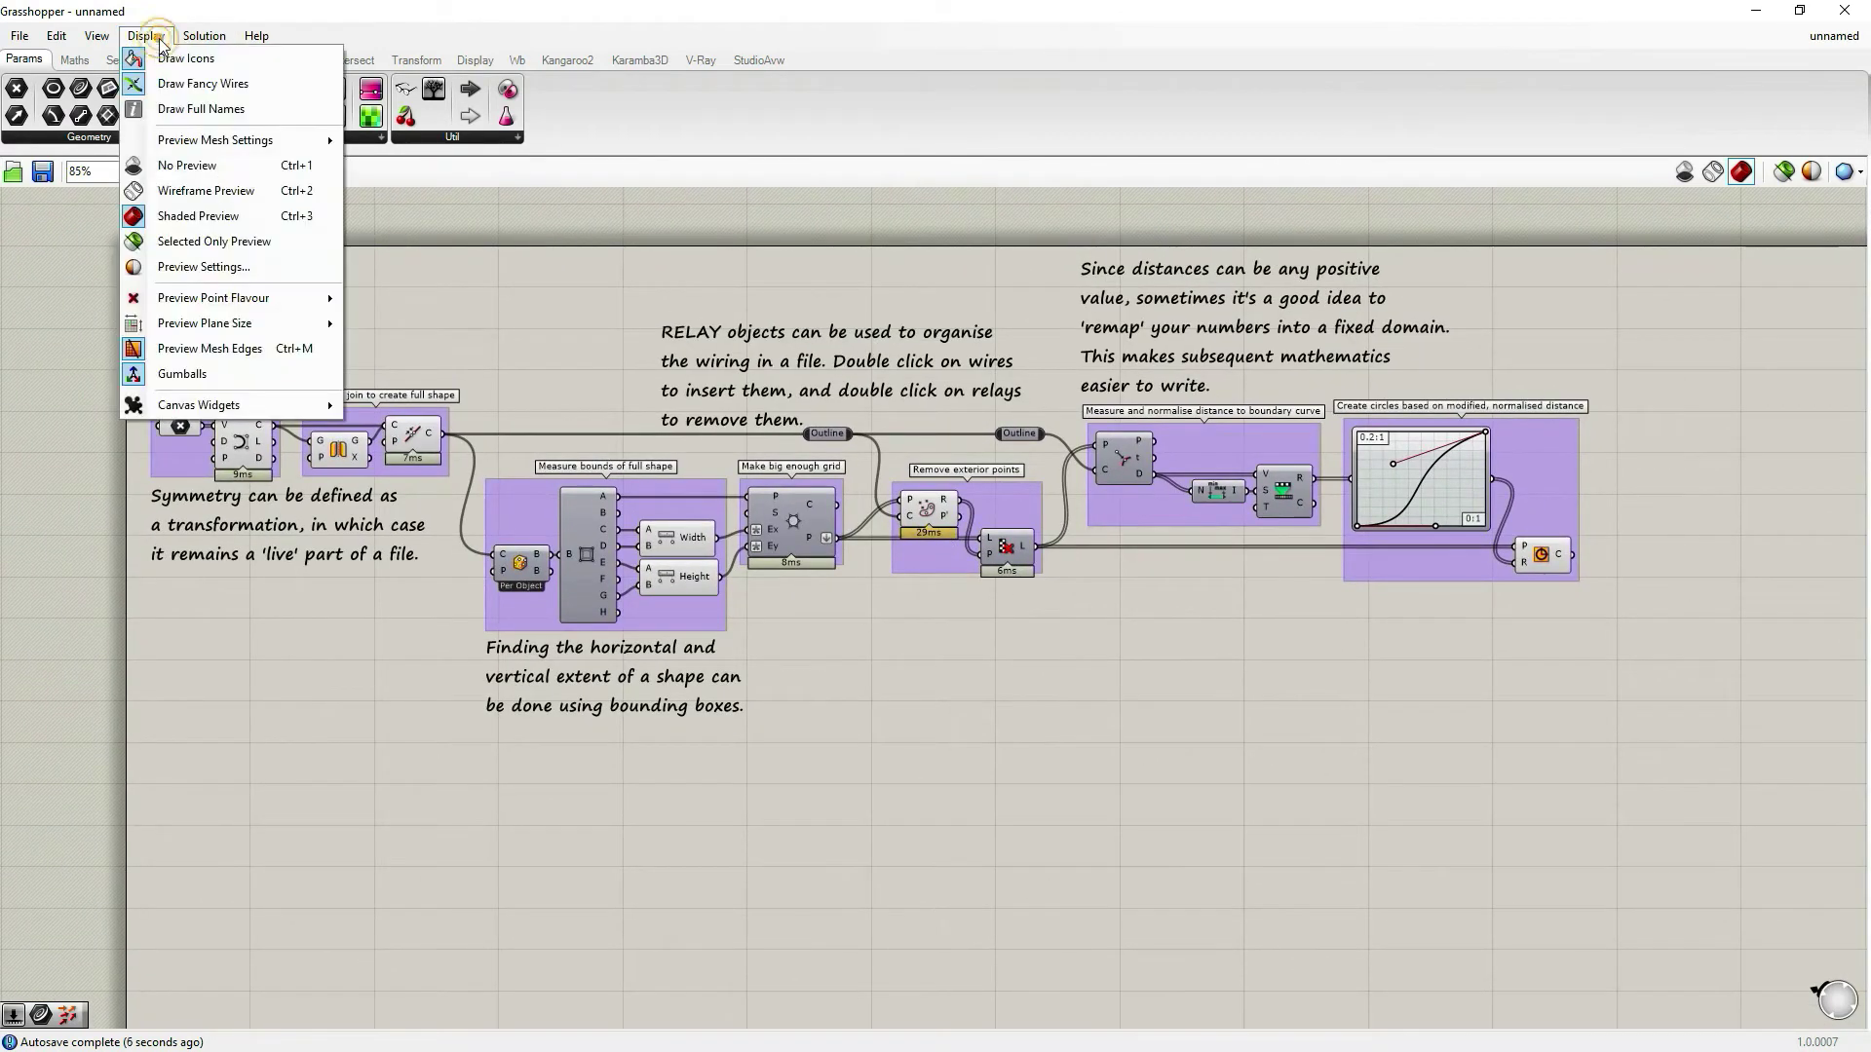
mouse_move(234, 404)
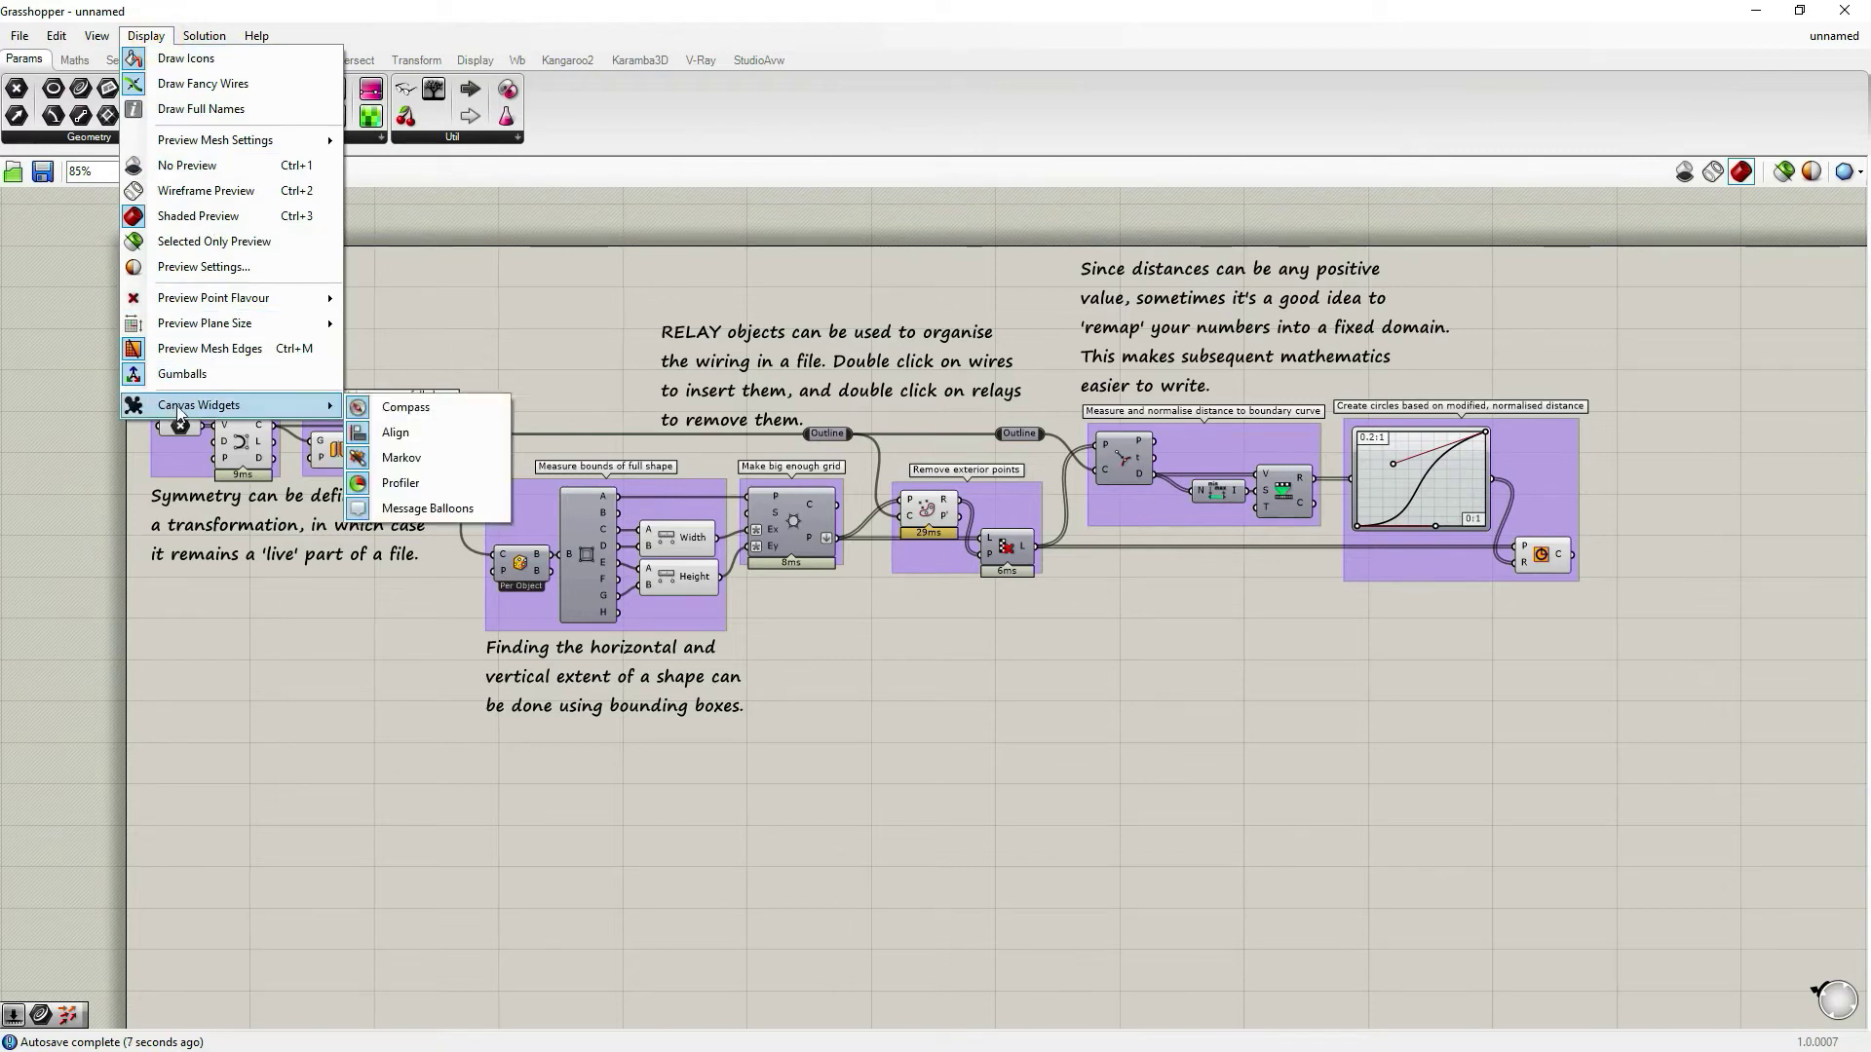
left_click(360, 482)
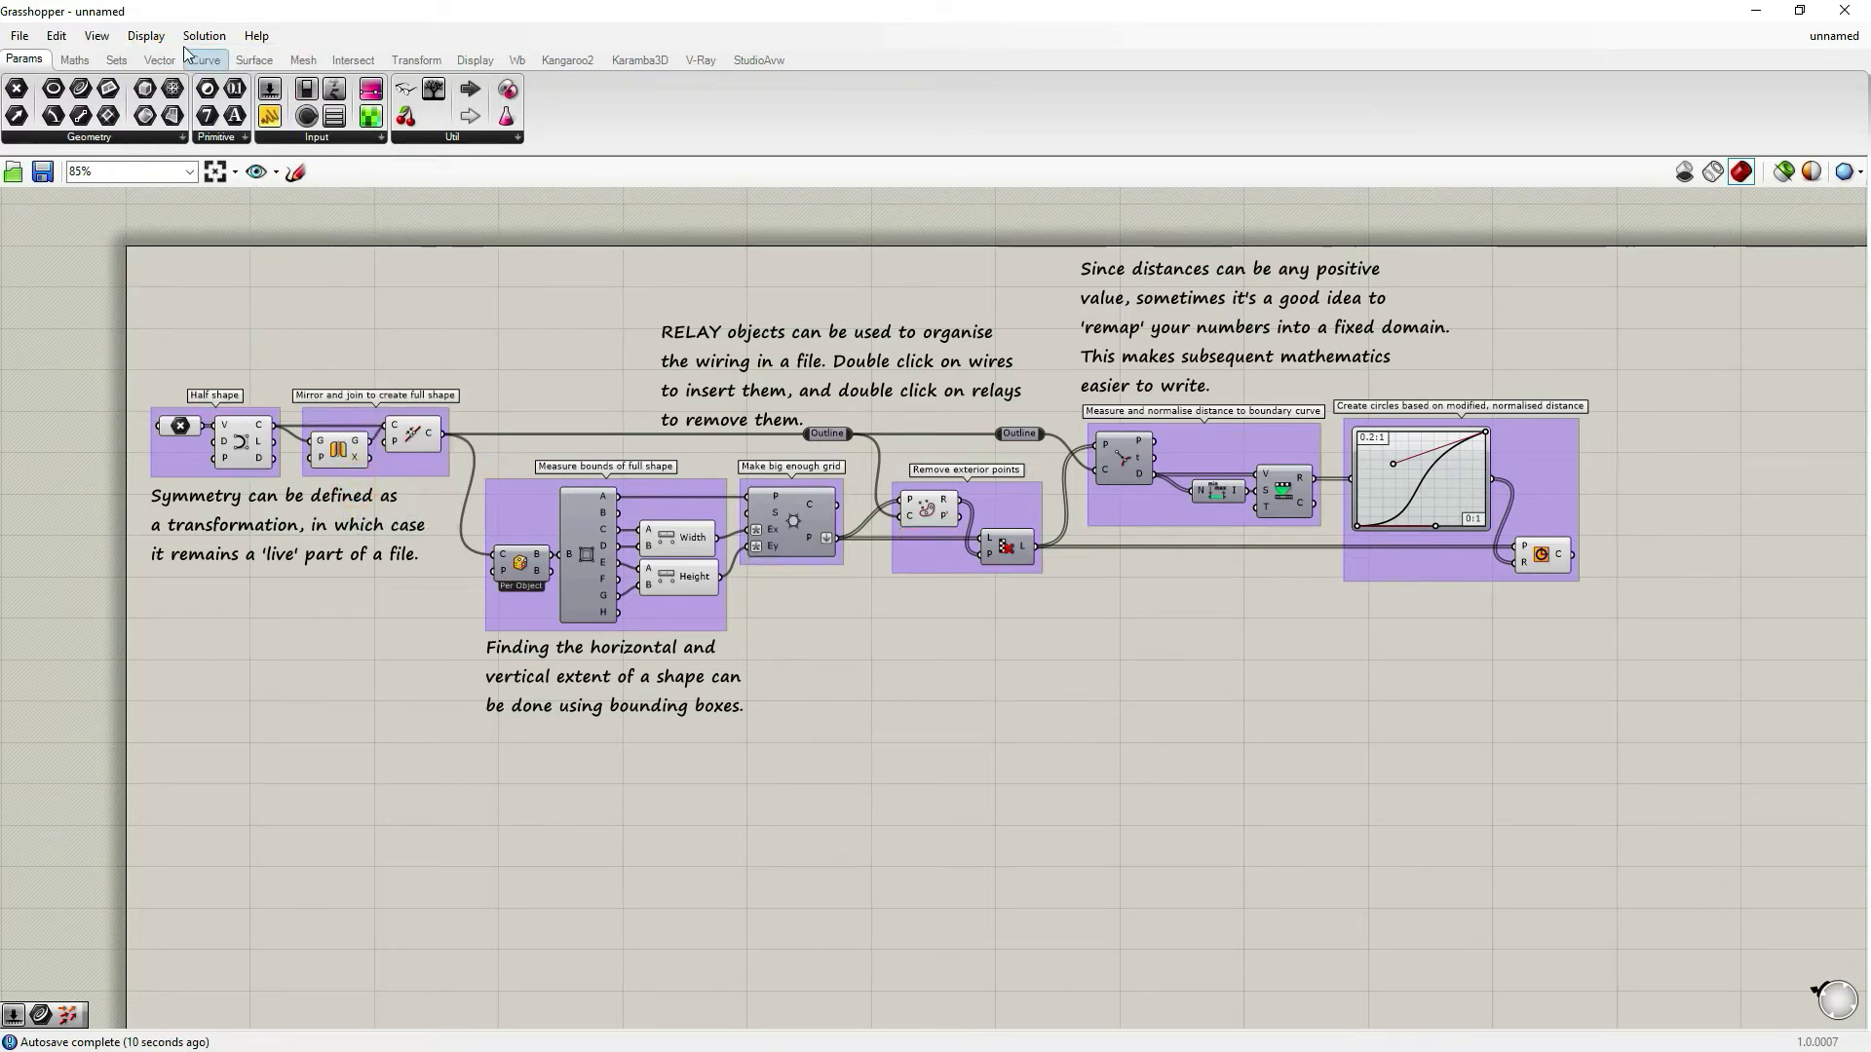
left_click(148, 36)
mouse_move(280, 404)
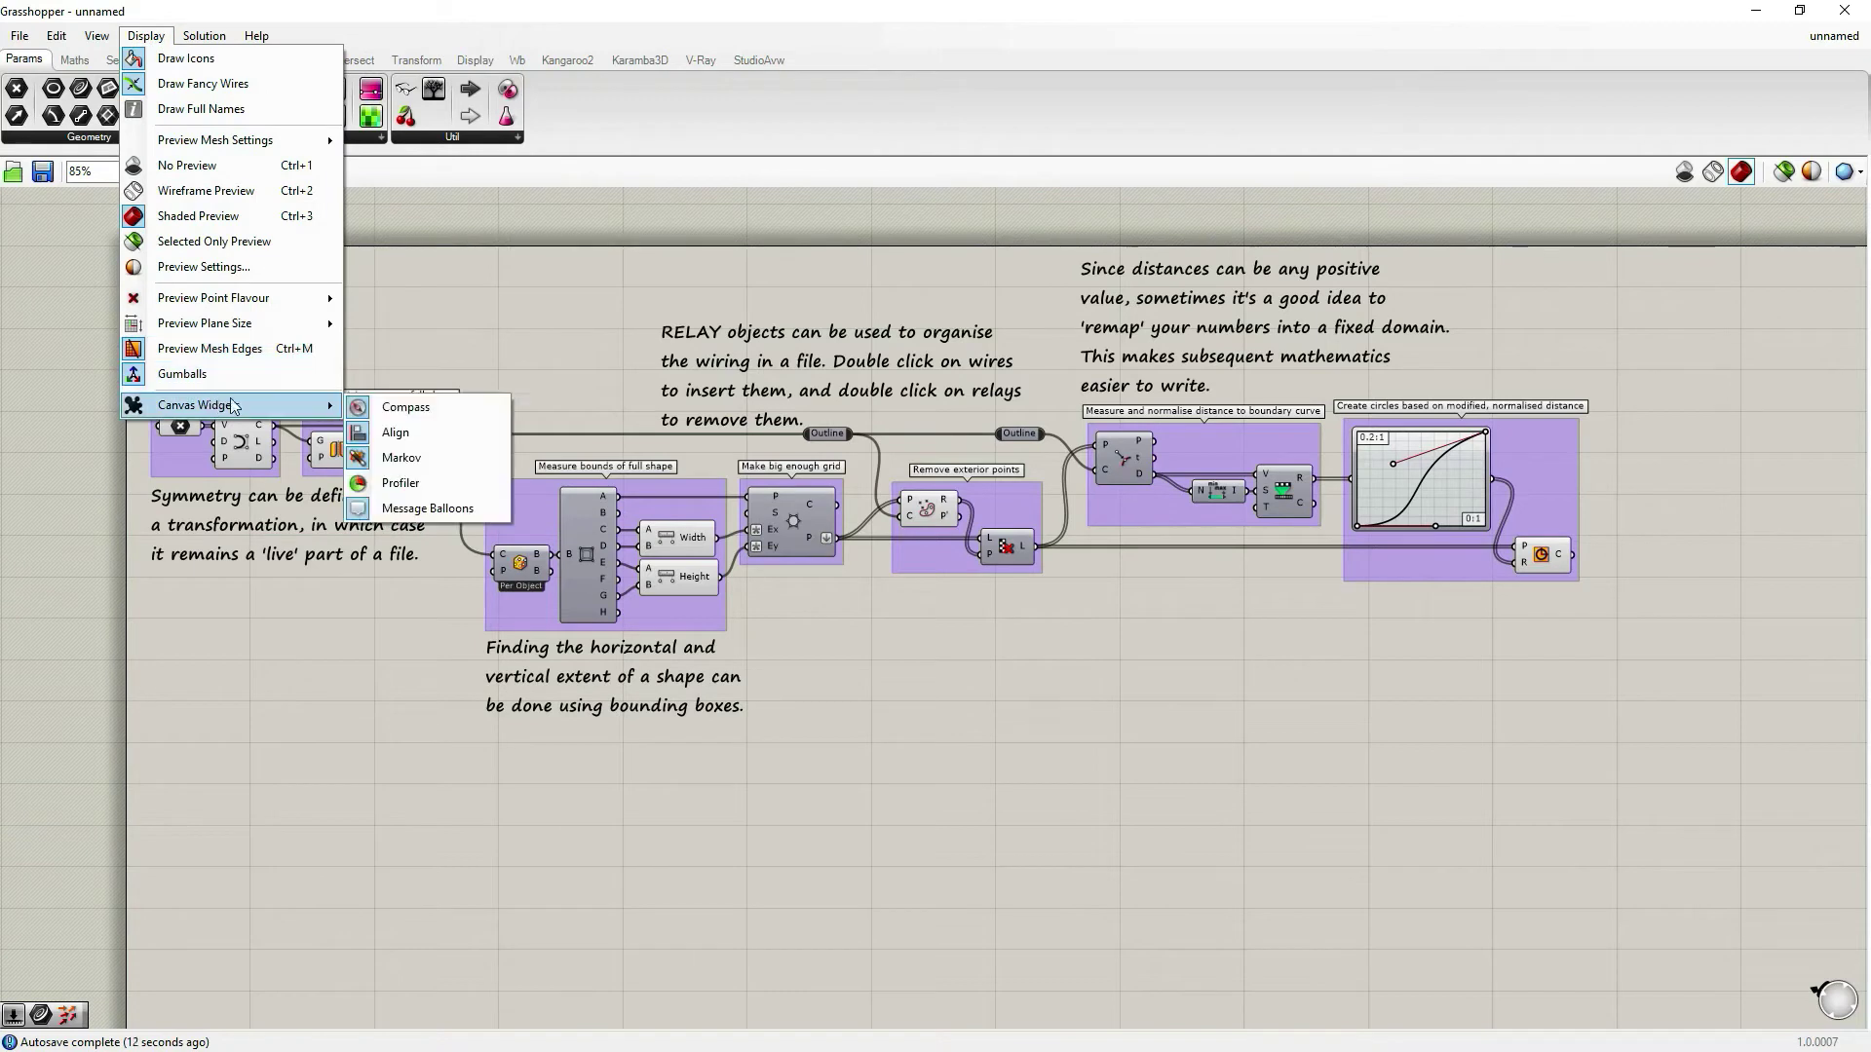
left_click(364, 483)
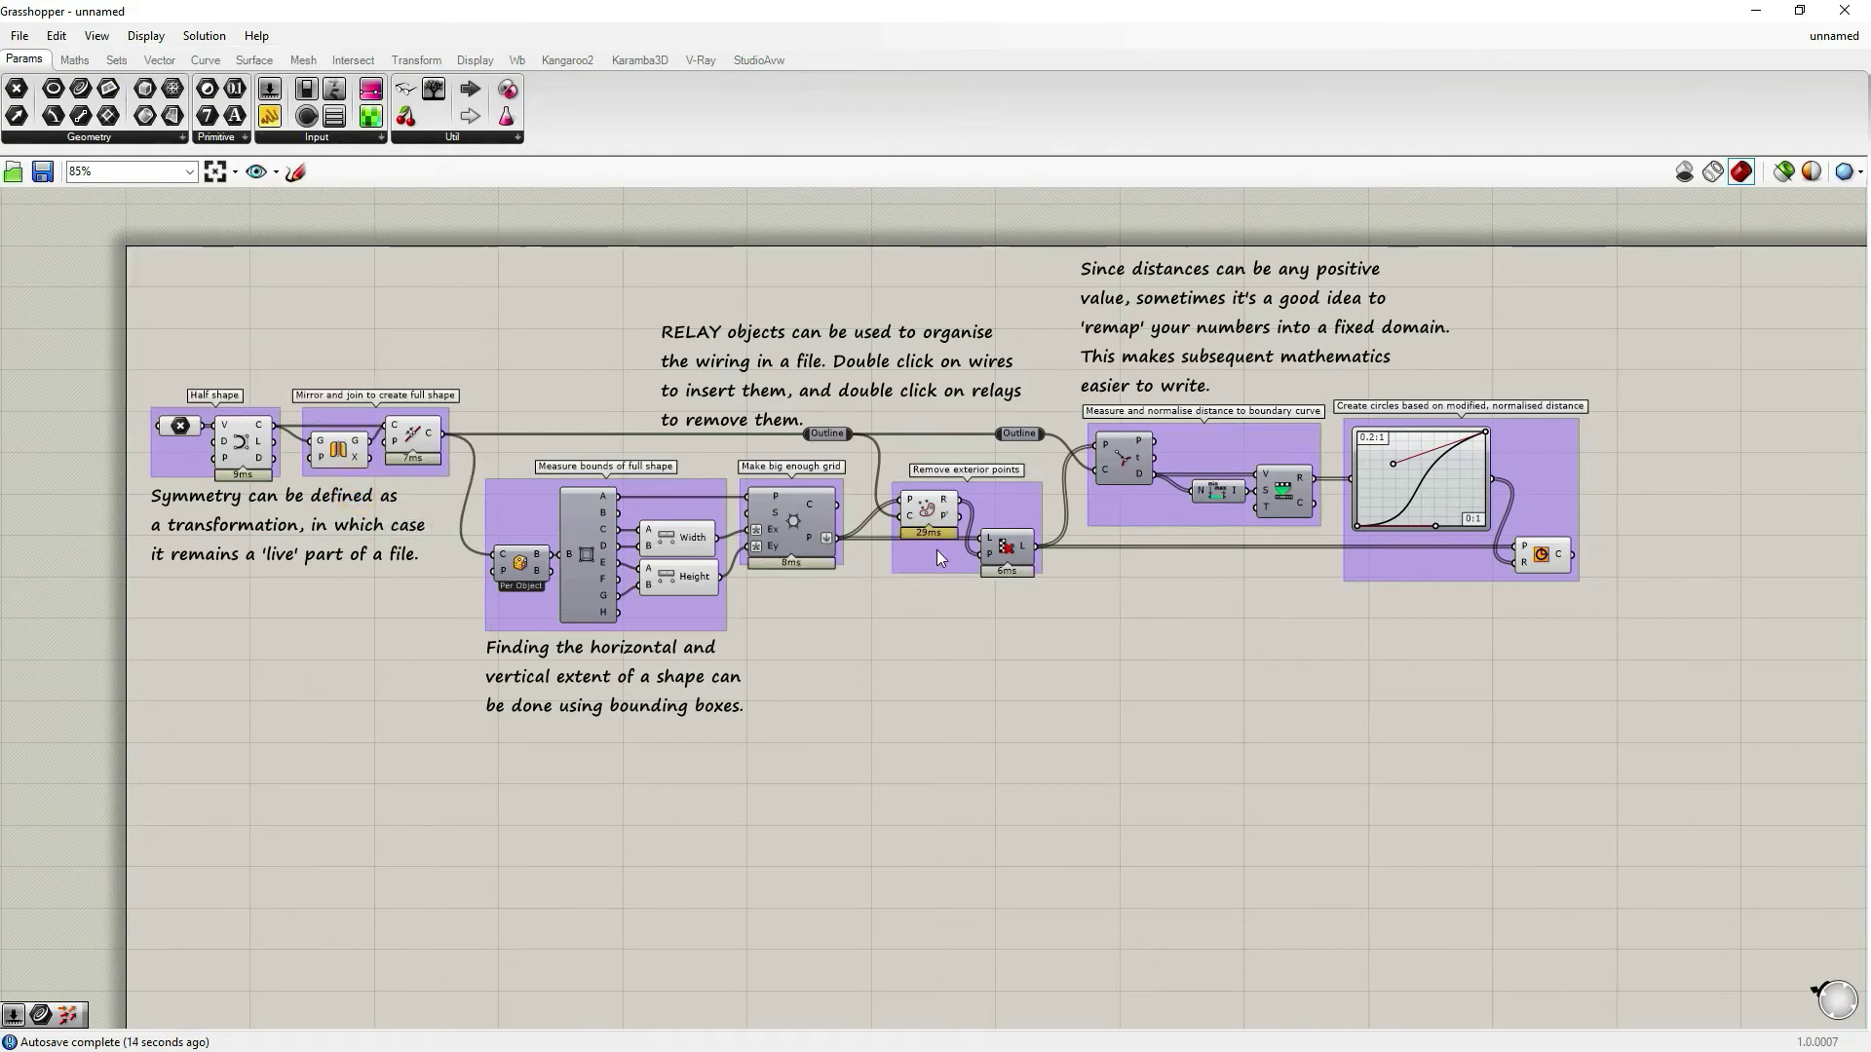
Zoom in, centre the profiled groups, and select Remove exterior points to show percentage timings
scroll(936, 545, "up", 4)
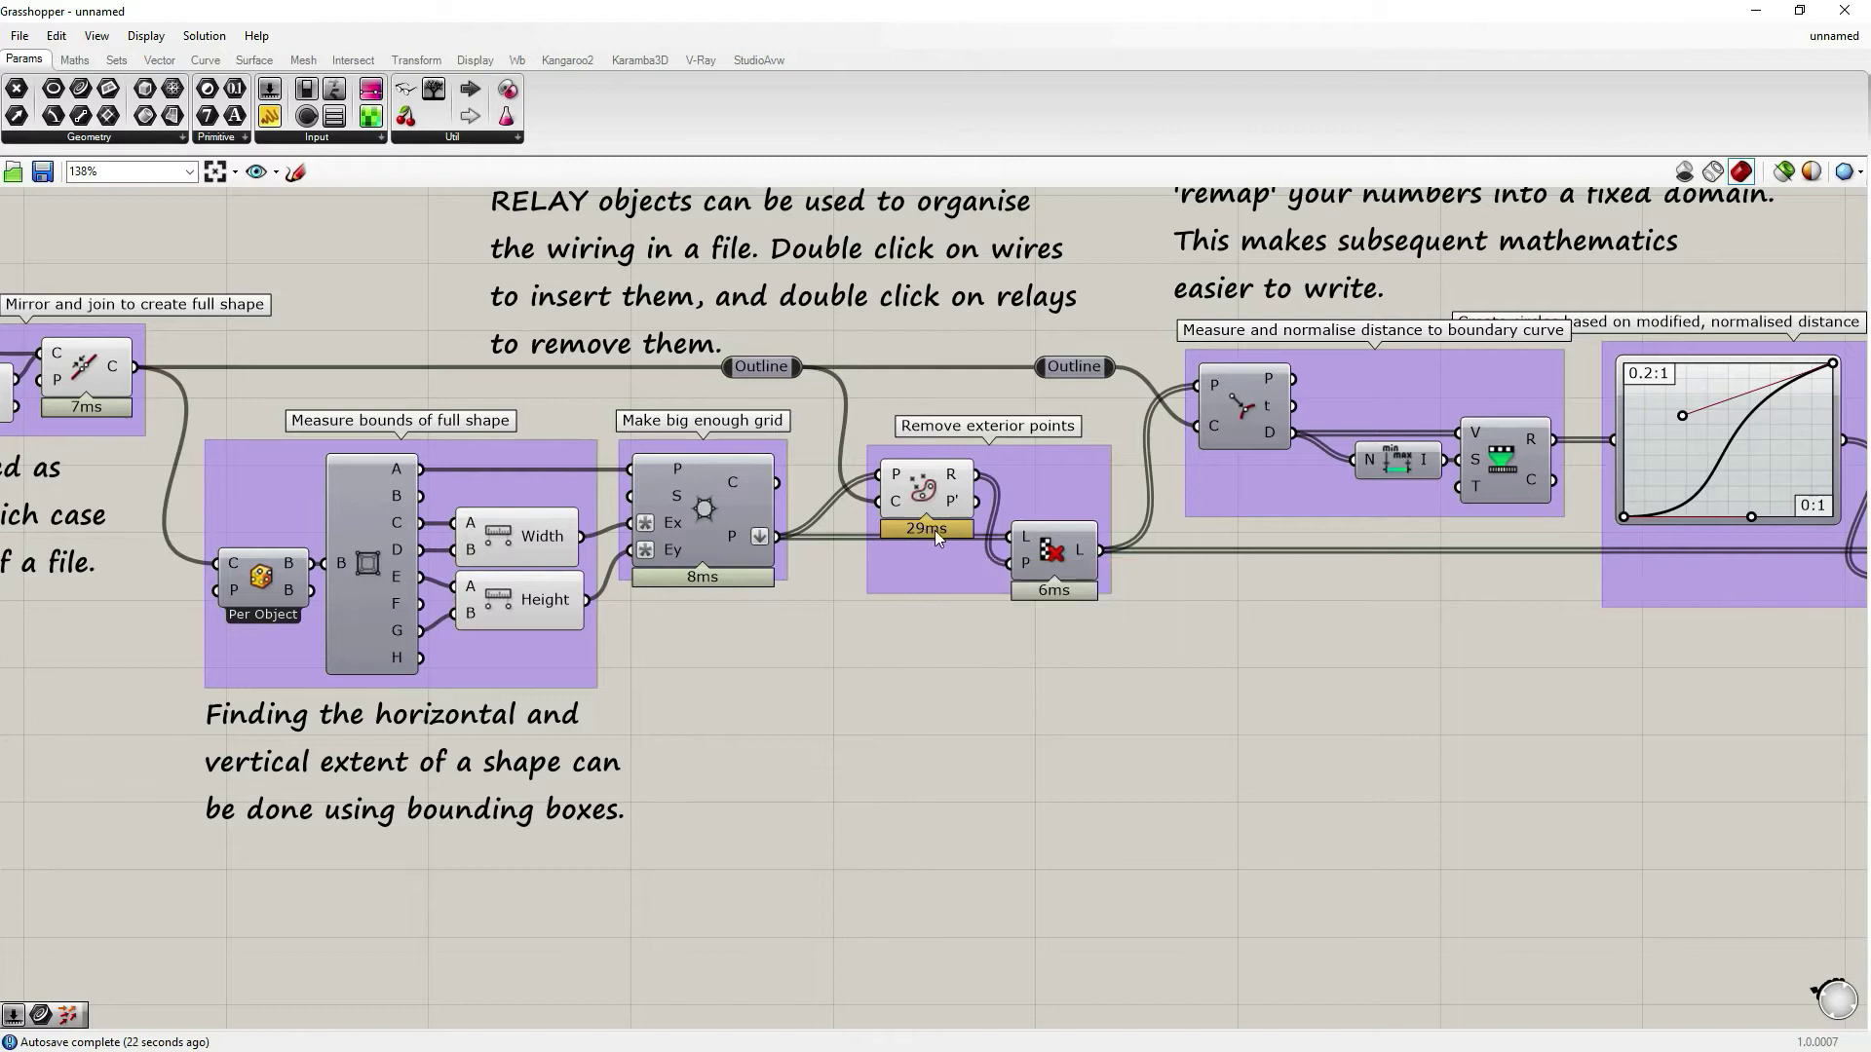
right_click_drag(978, 541, 1150, 604)
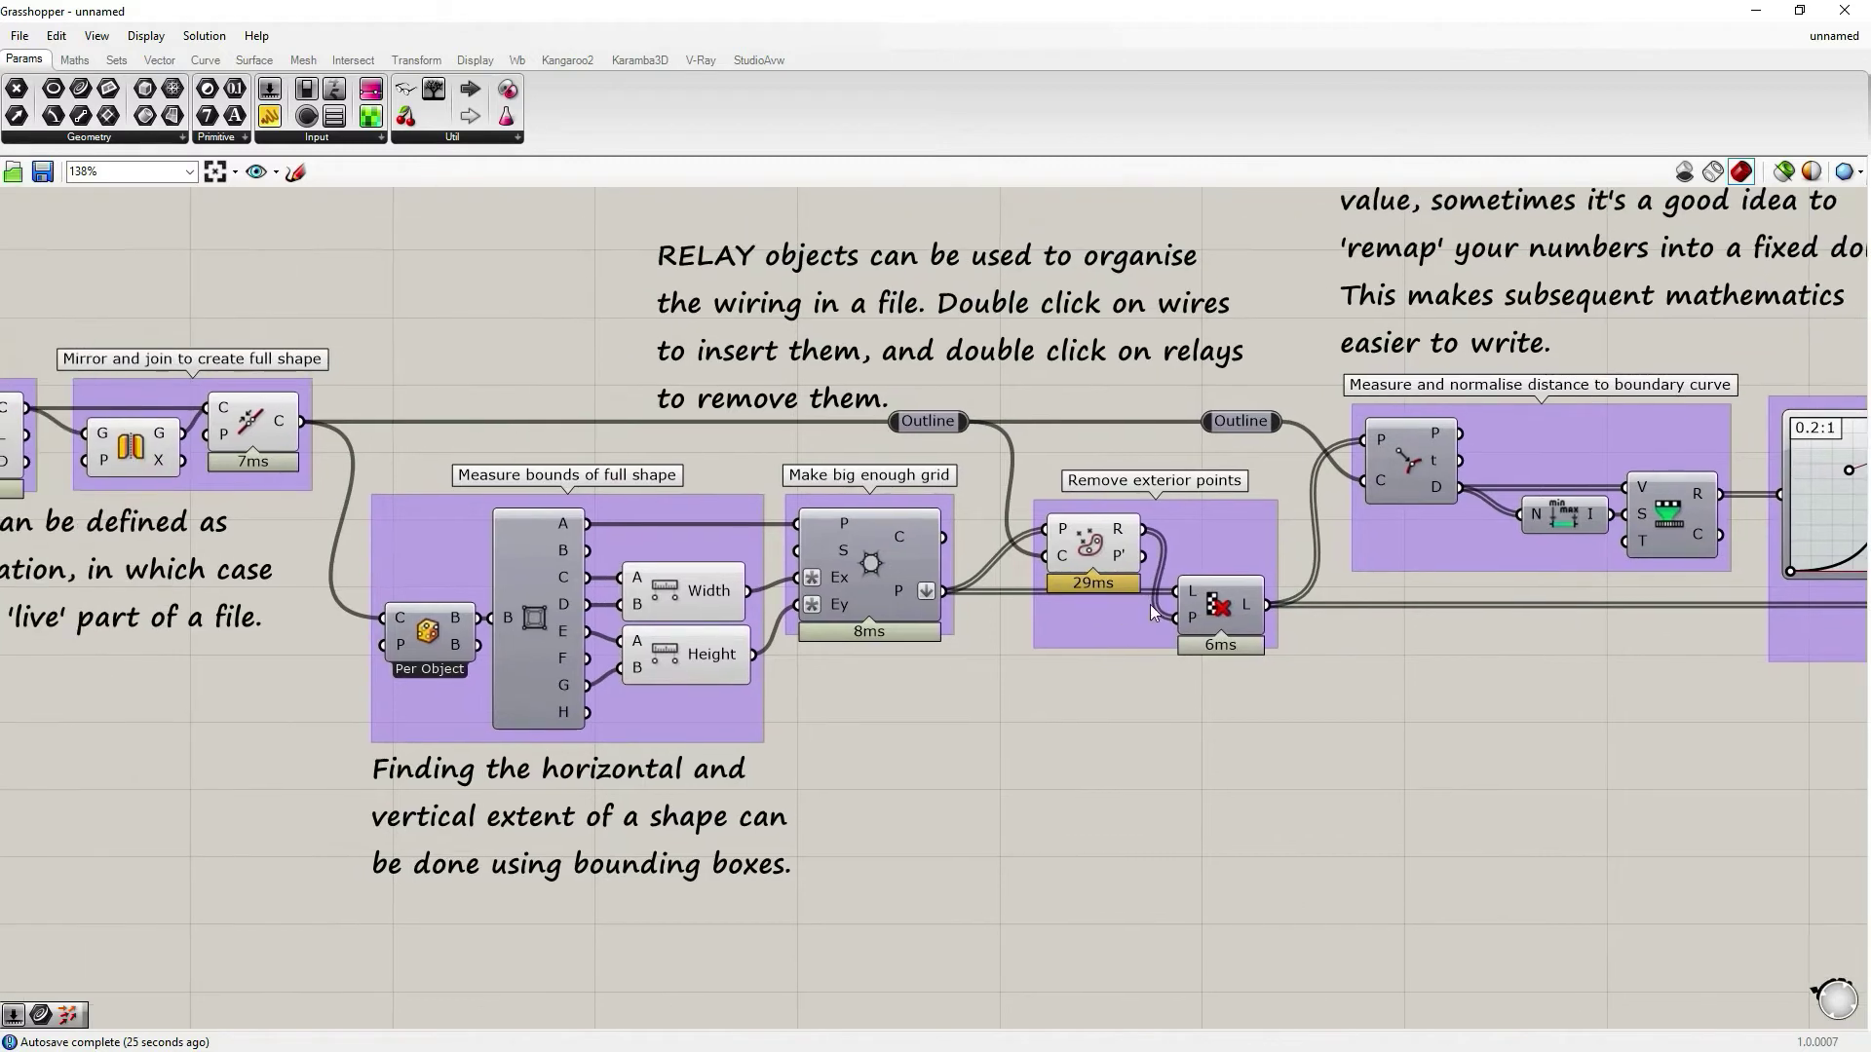
left_click(1097, 585)
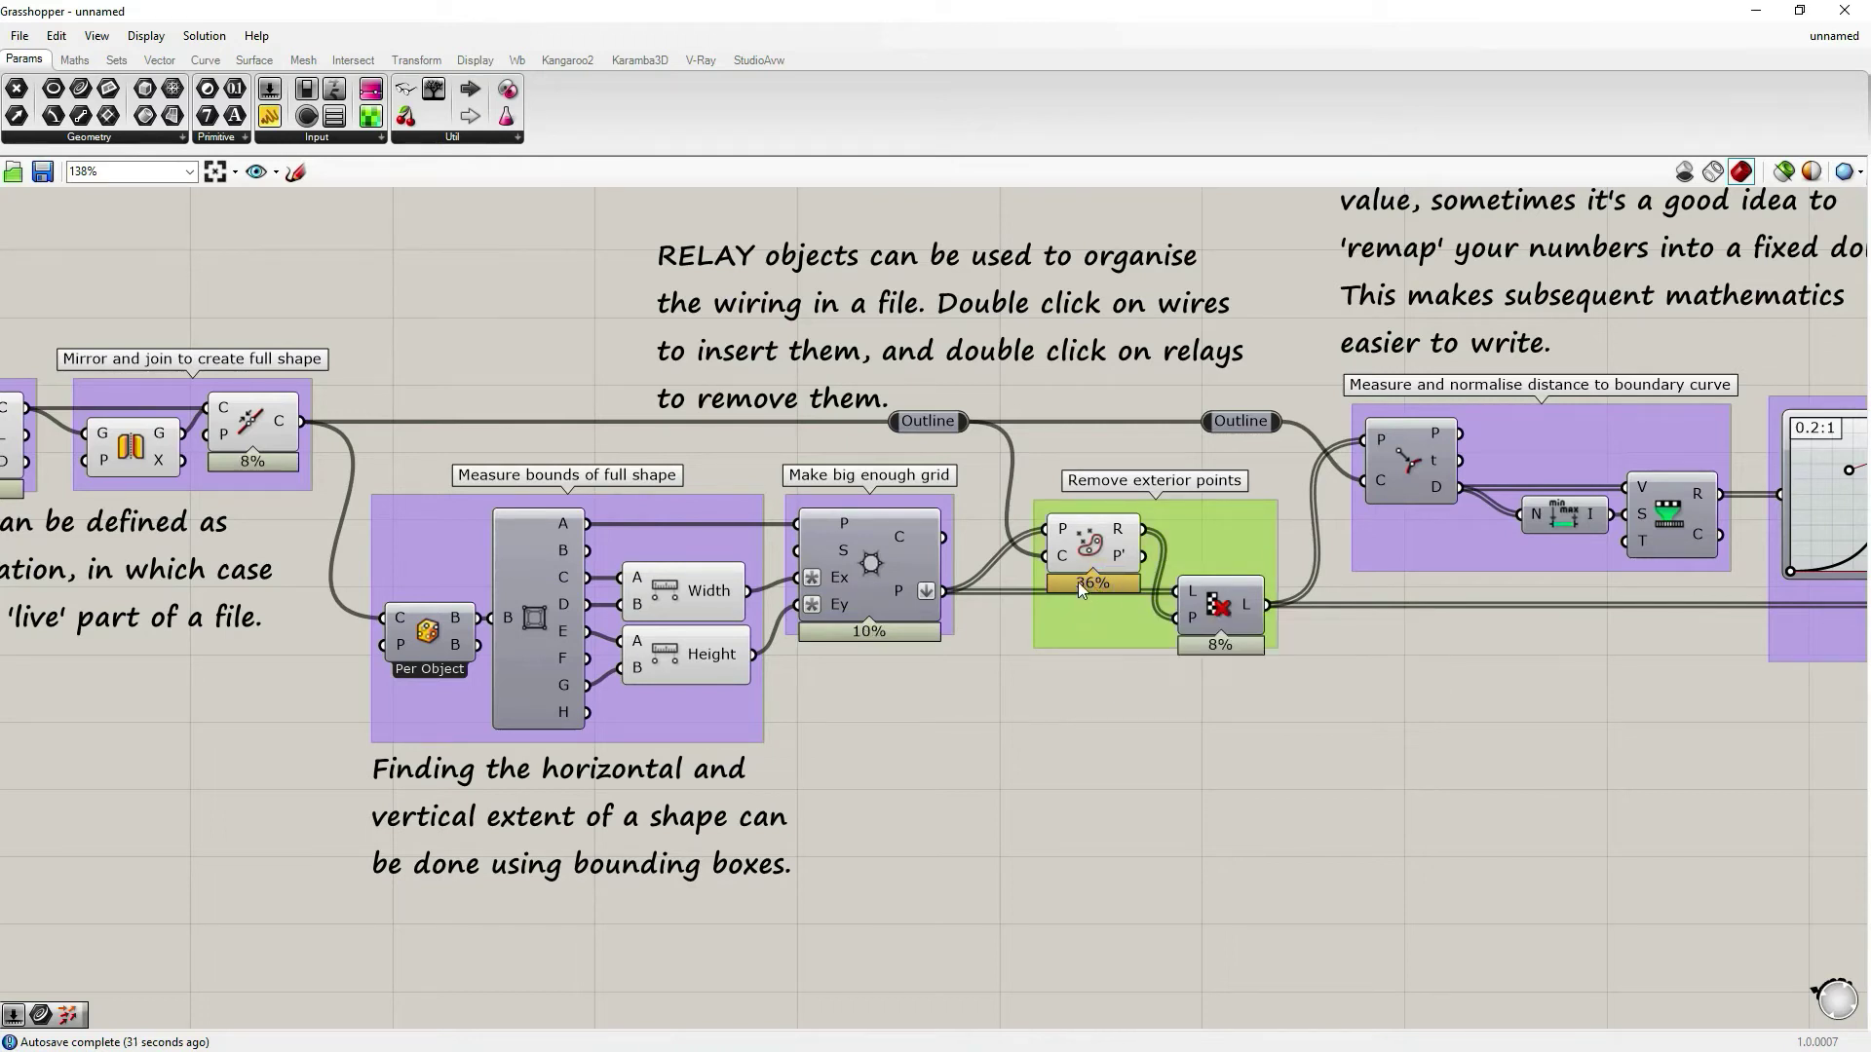
scroll(1074, 587, "down", 2)
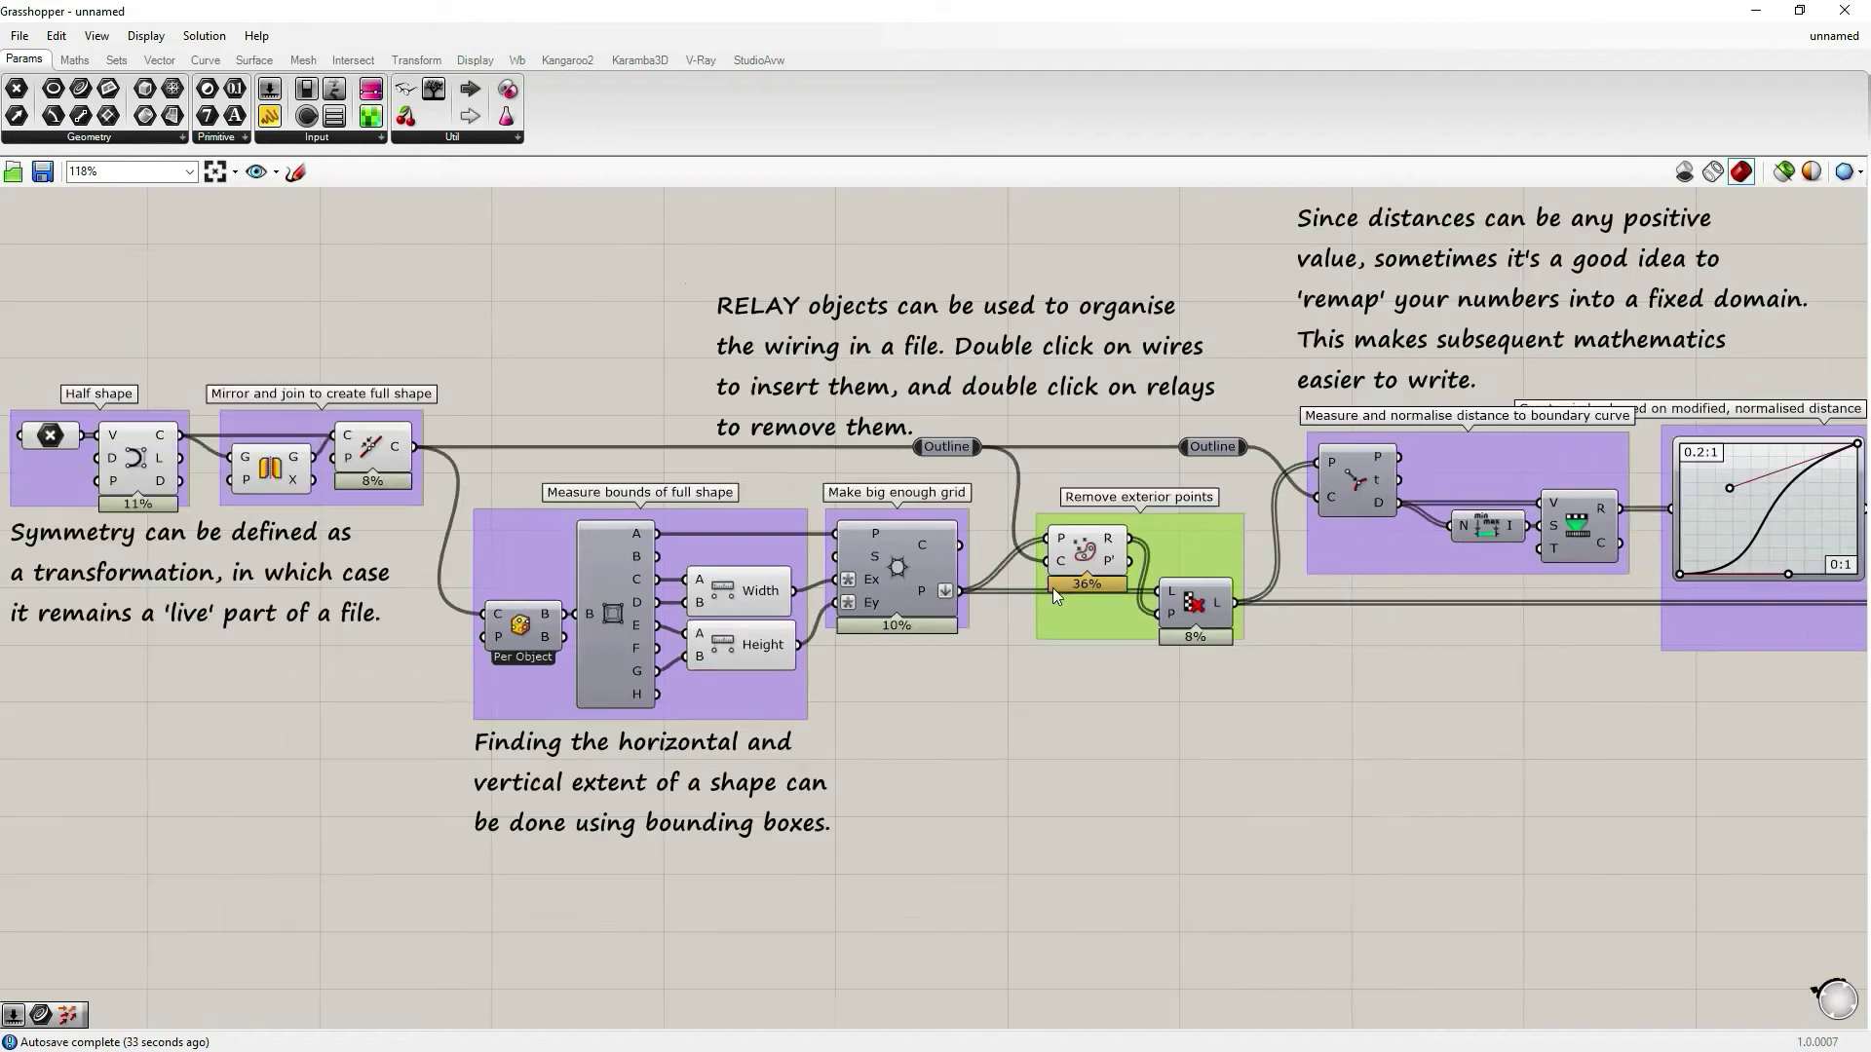
scroll(1064, 605, "down", 3)
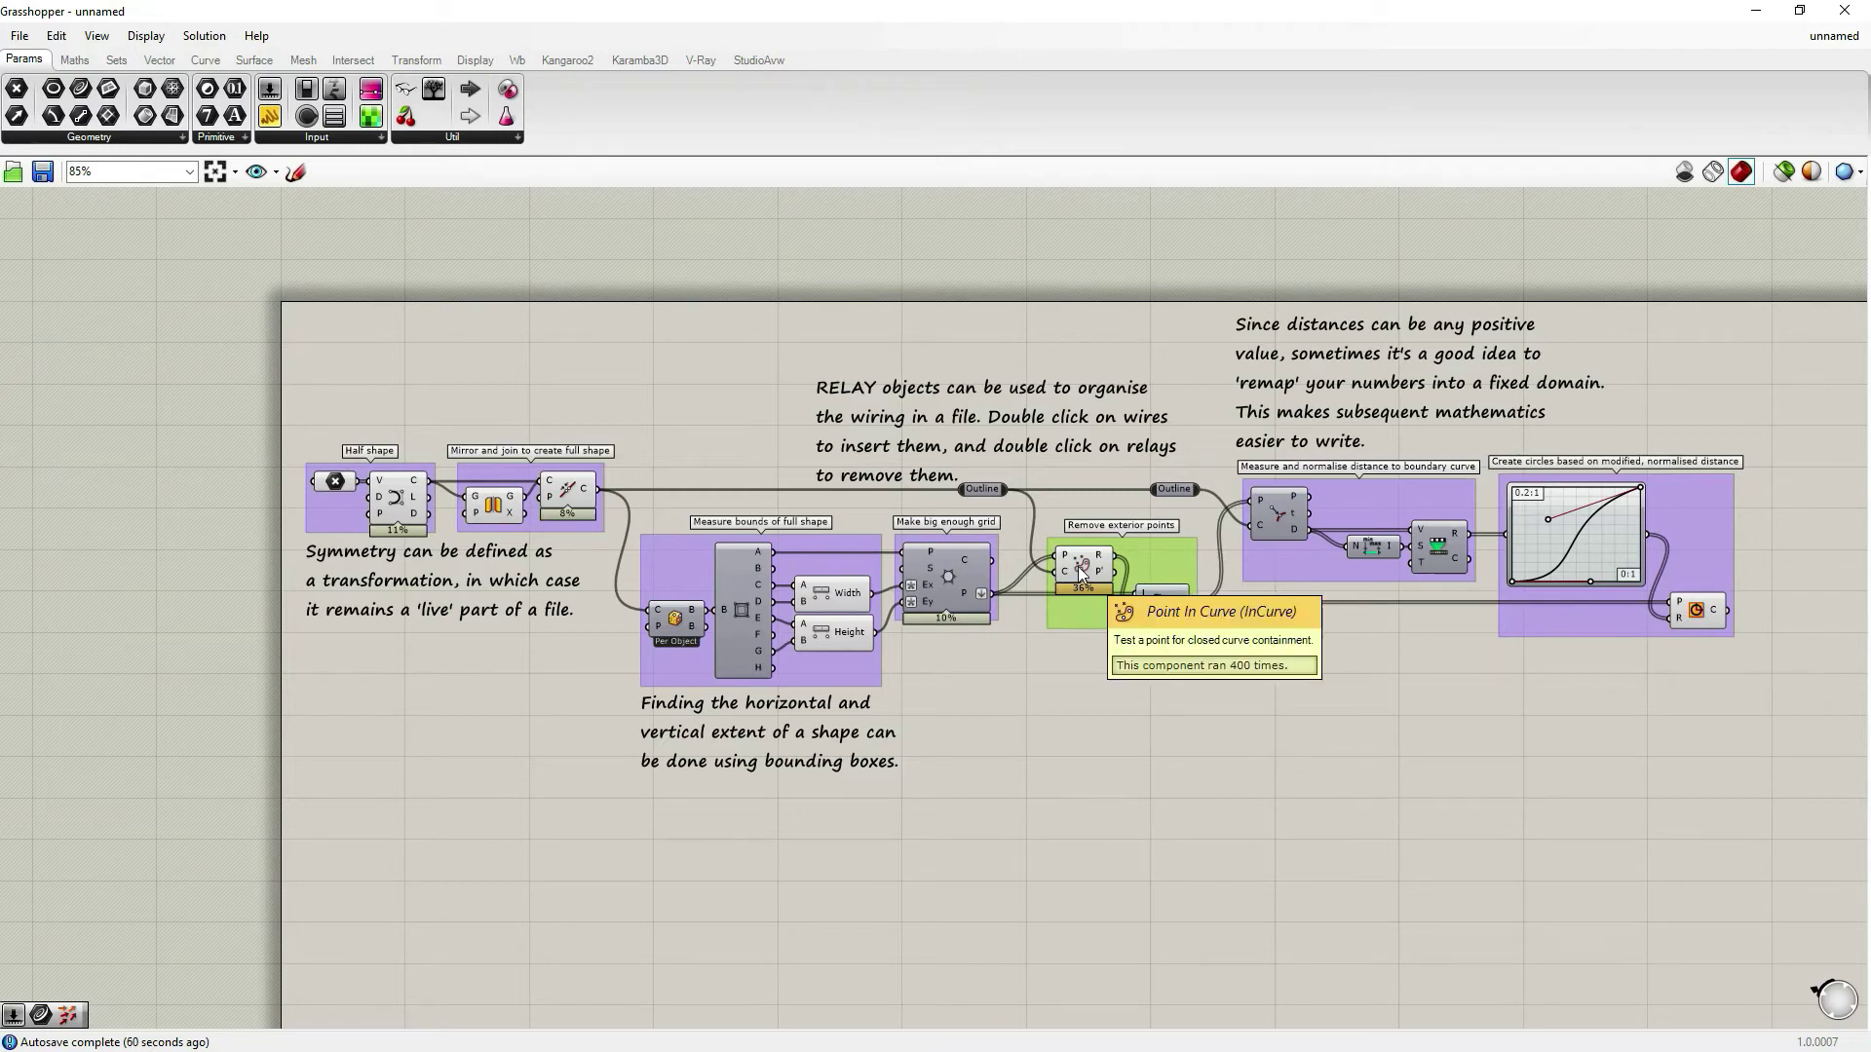
Deselect Remove exterior points via a dismissed canvas search, then zoom in and out on it
double_click(1085, 594)
left_click(1097, 620)
scroll(1101, 593, "up", 4)
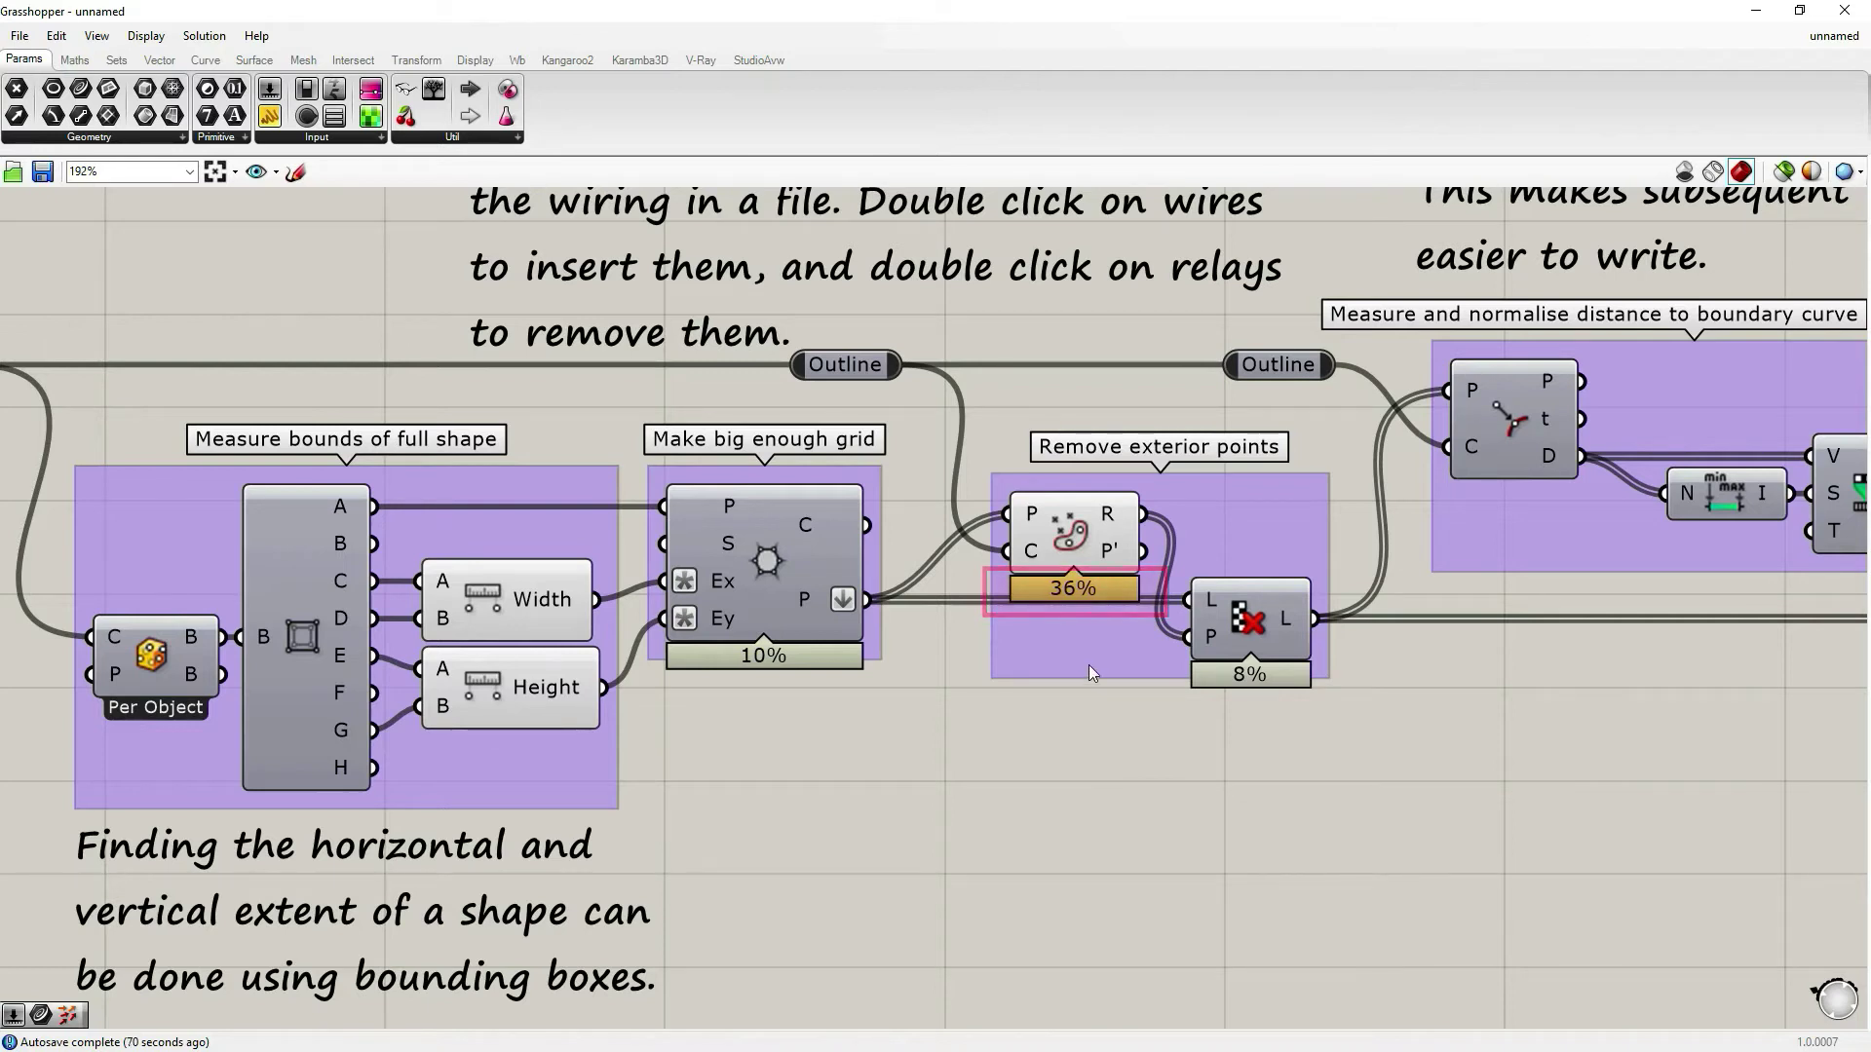
scroll(1087, 665, "down", 3)
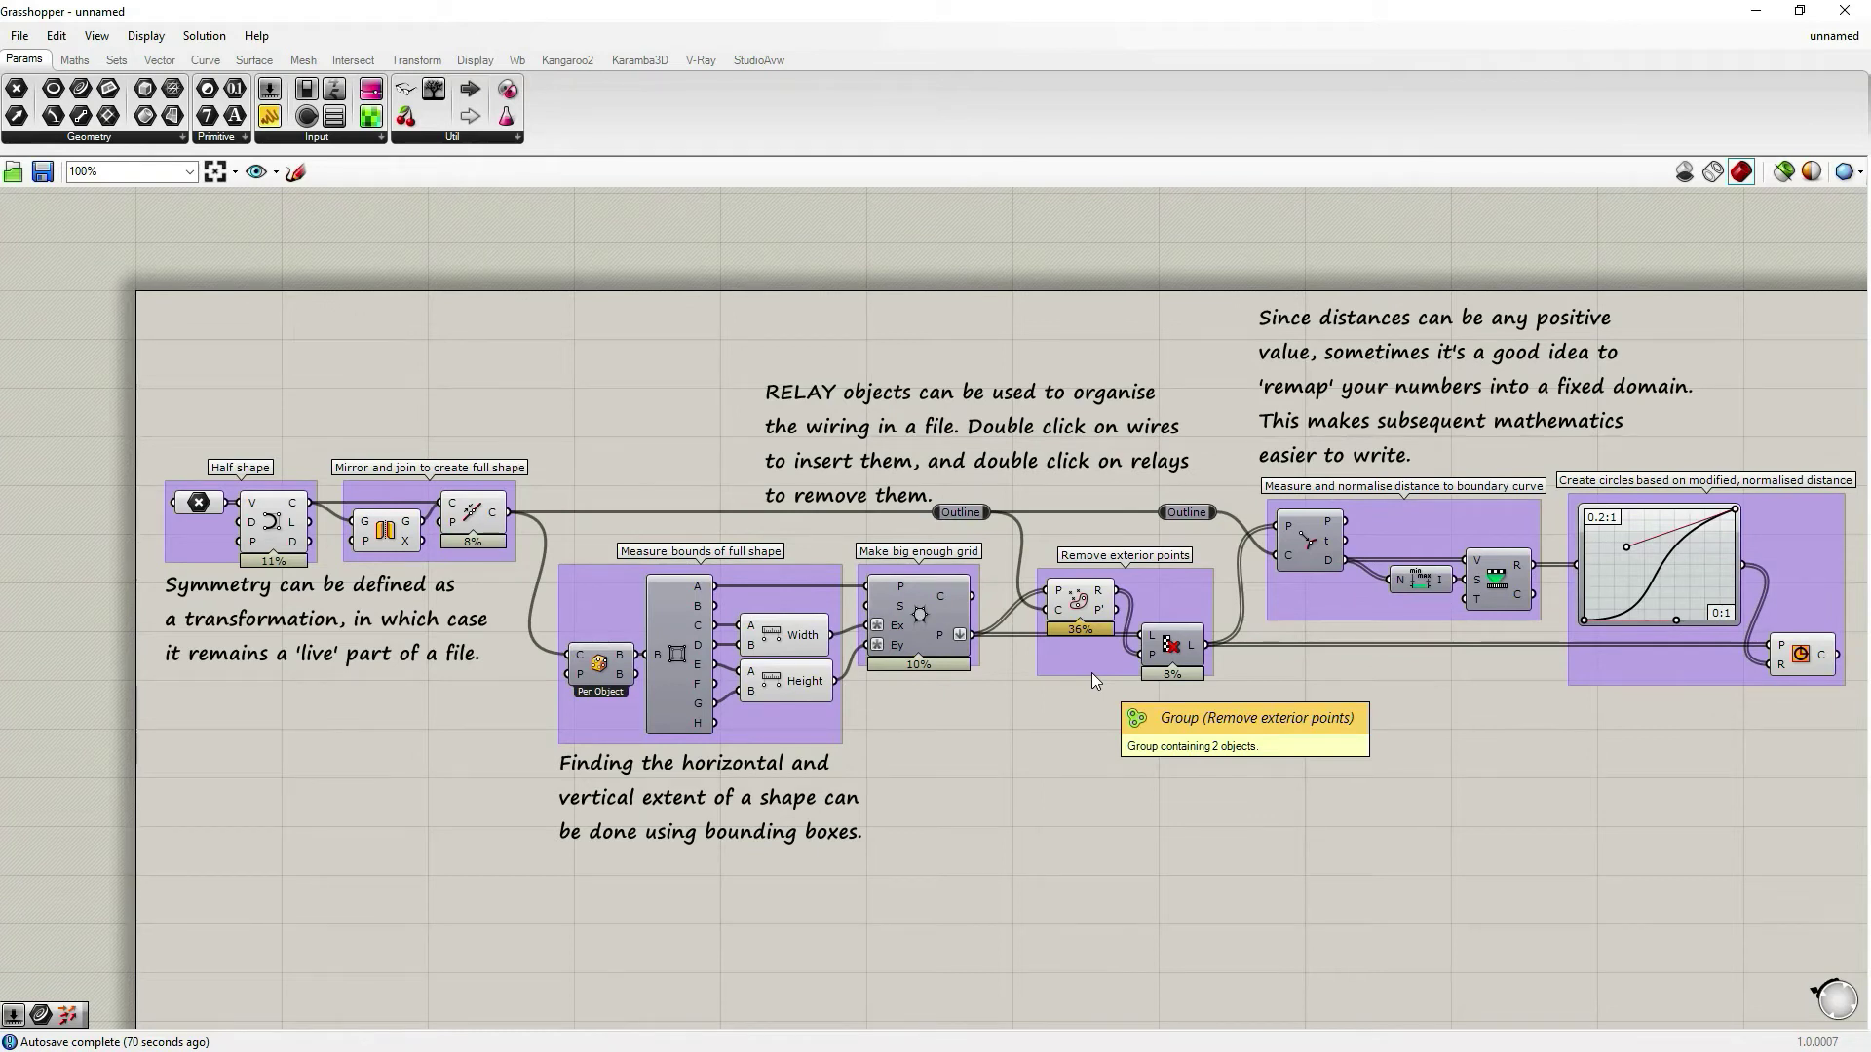
scroll(1055, 694, "down", 1)
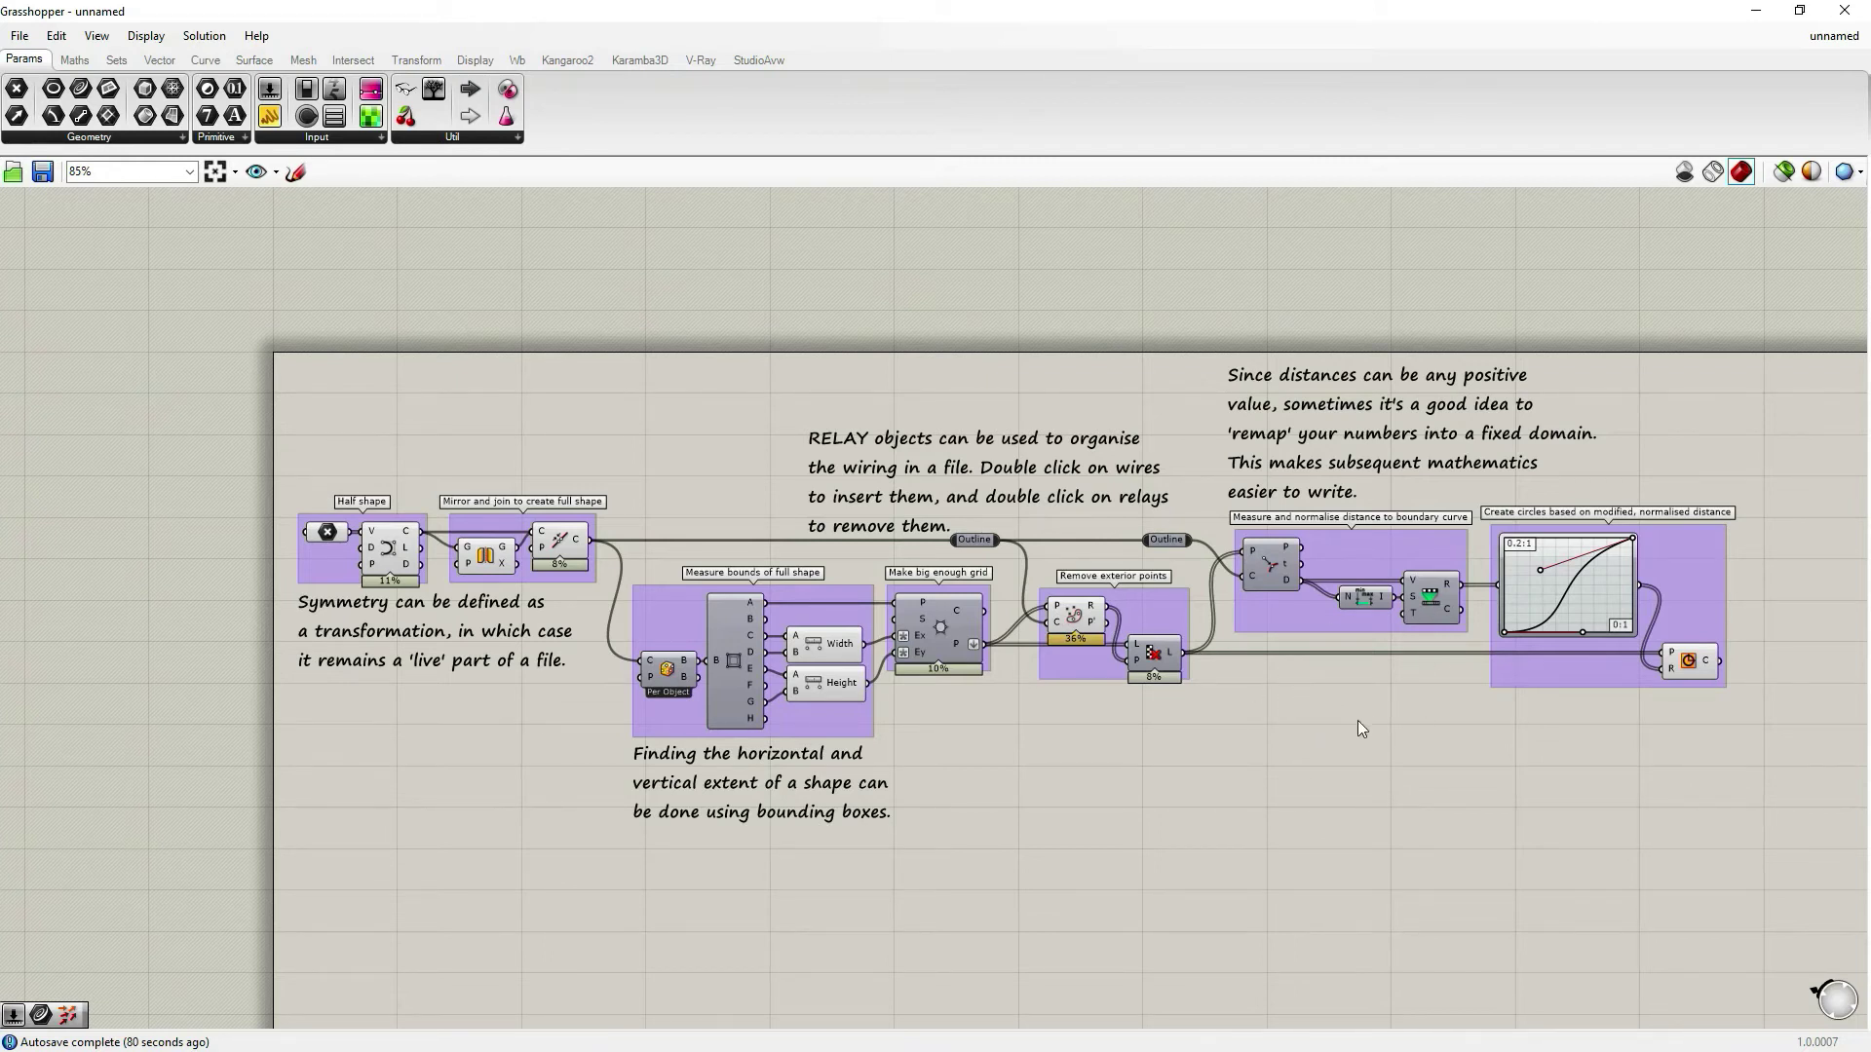
Switch back to GH_101_Interface, frame Construct Point, and review the canvas widget options
left_click(1832, 36)
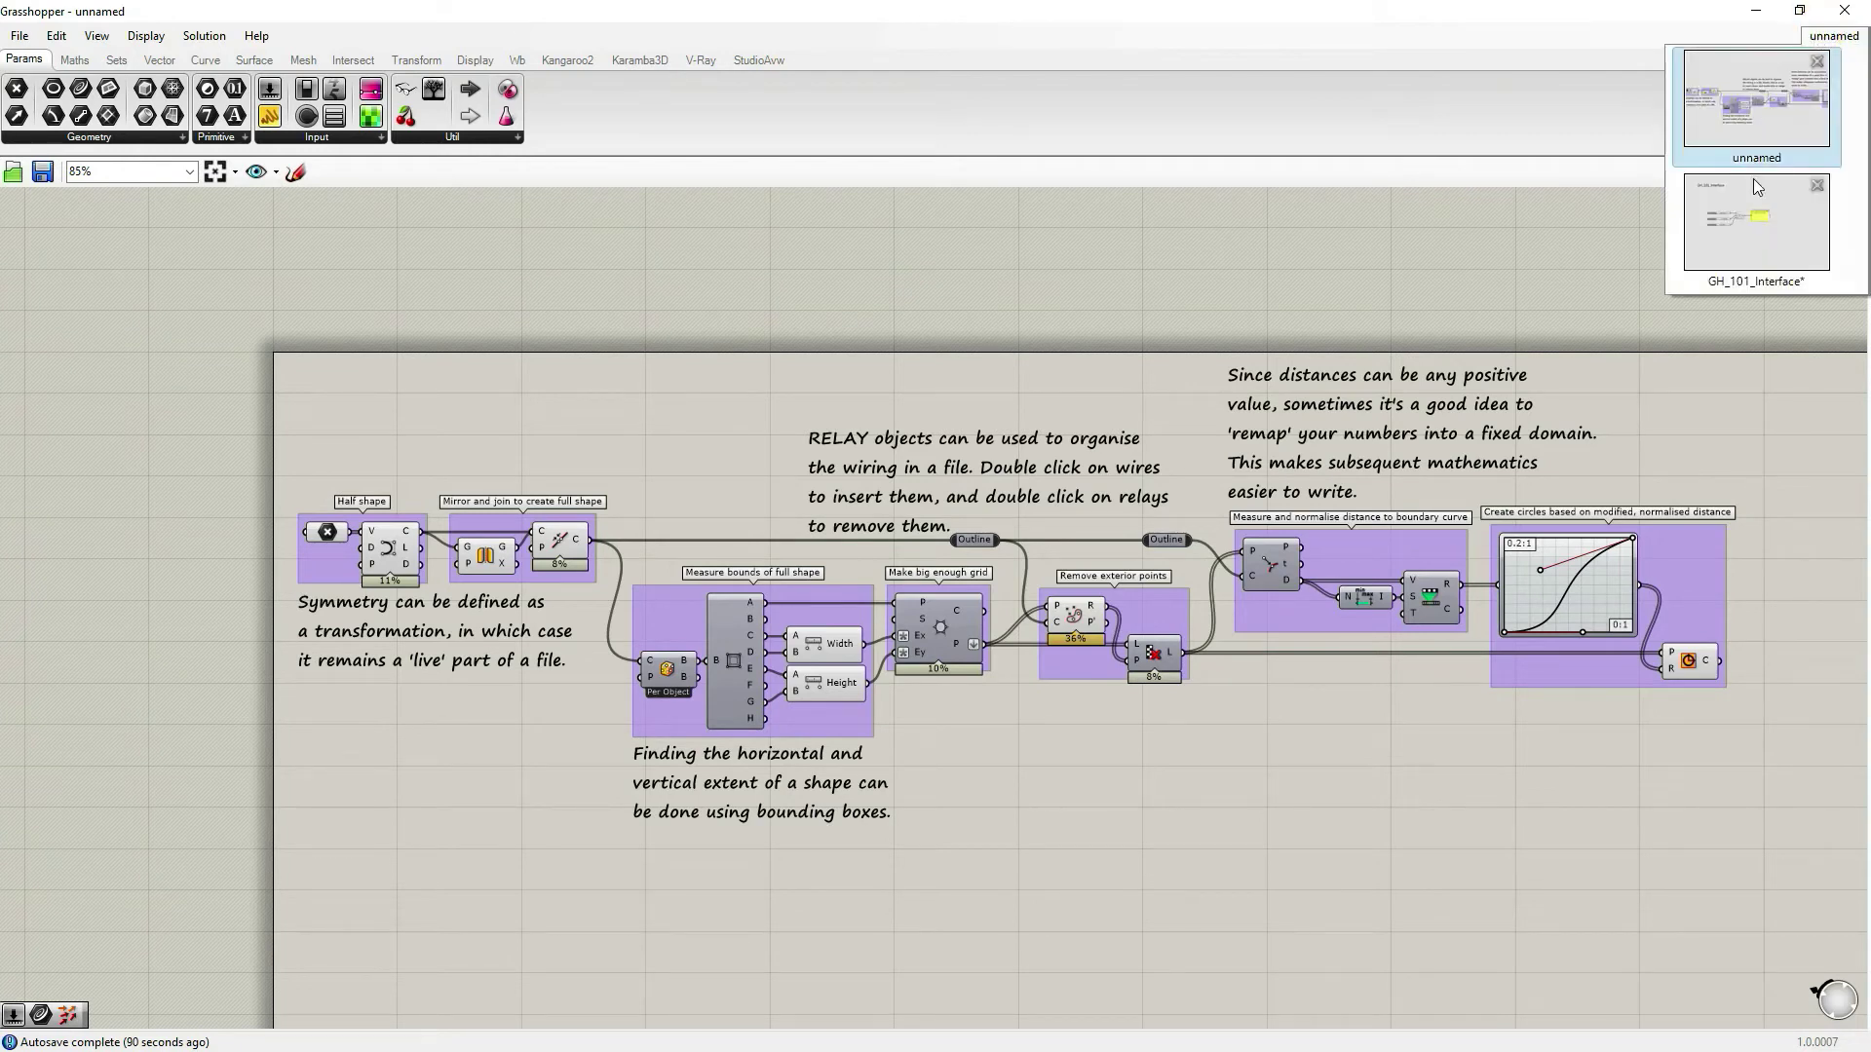
left_click(1752, 249)
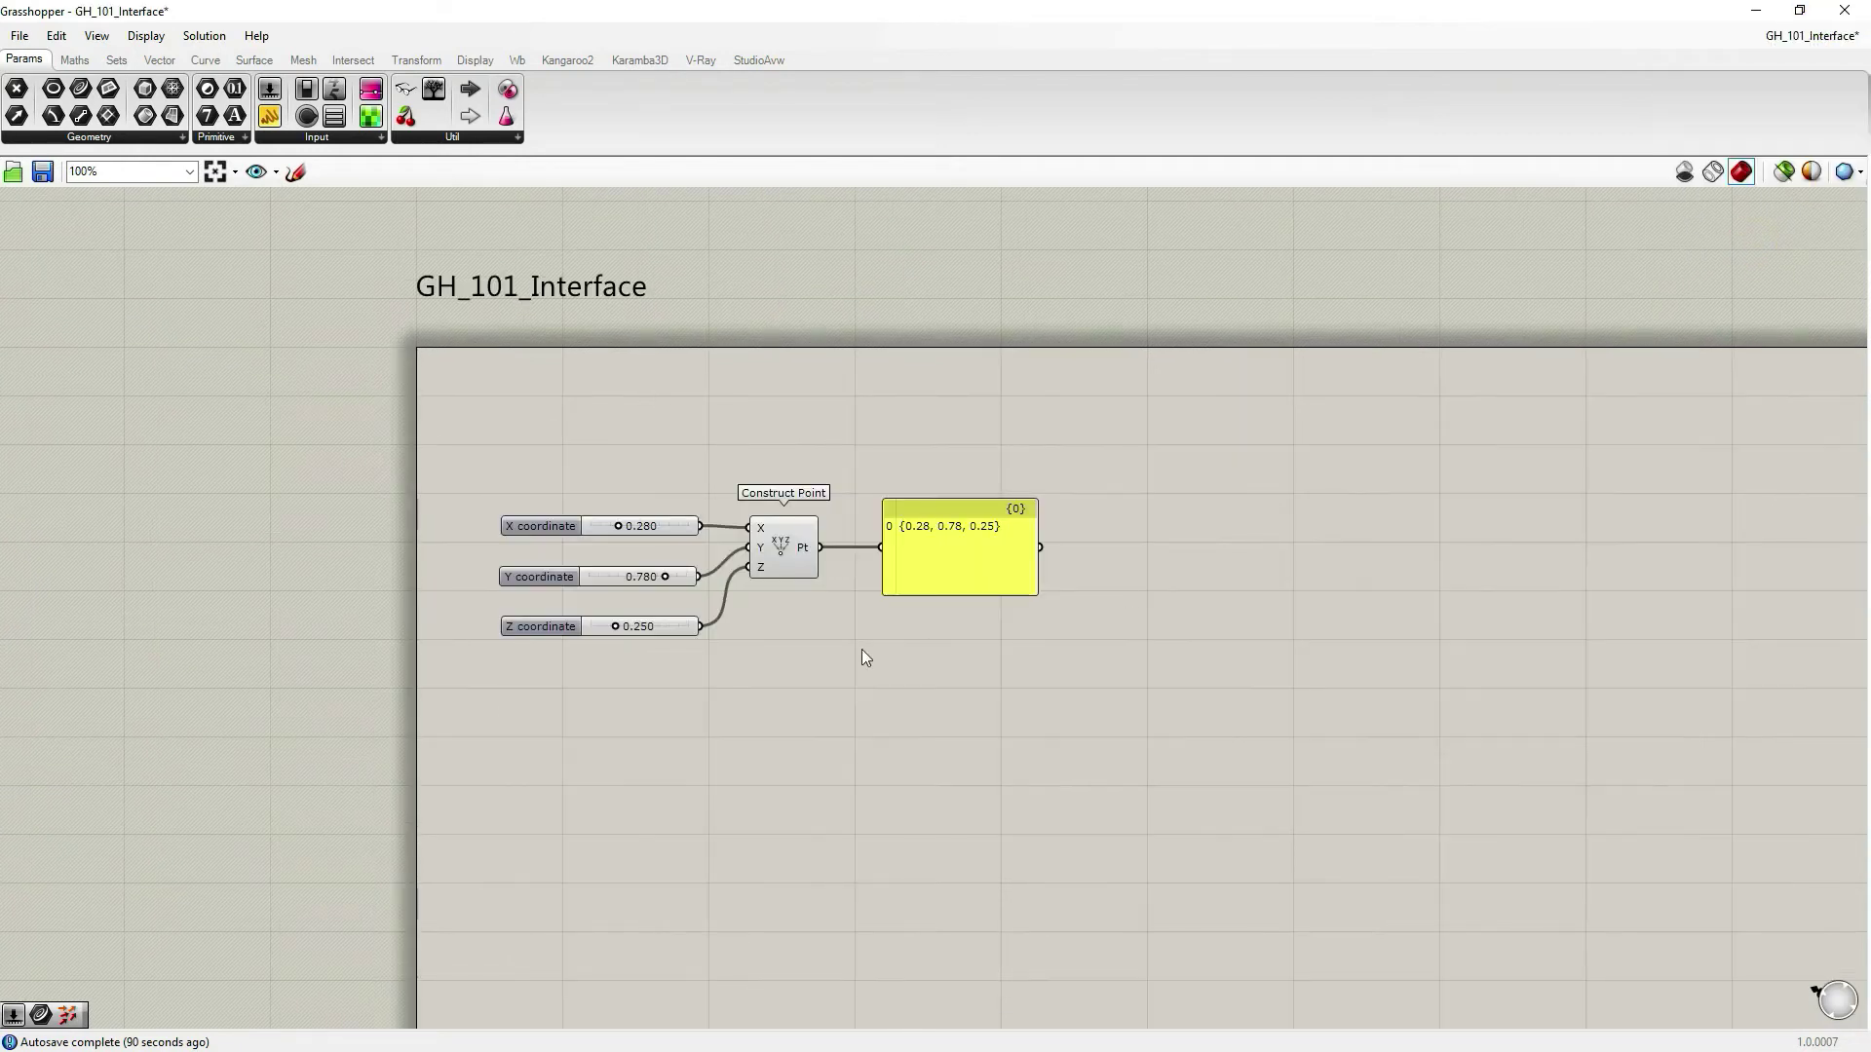
right_click_drag(832, 649, 726, 661)
scroll(708, 507, "up", 1)
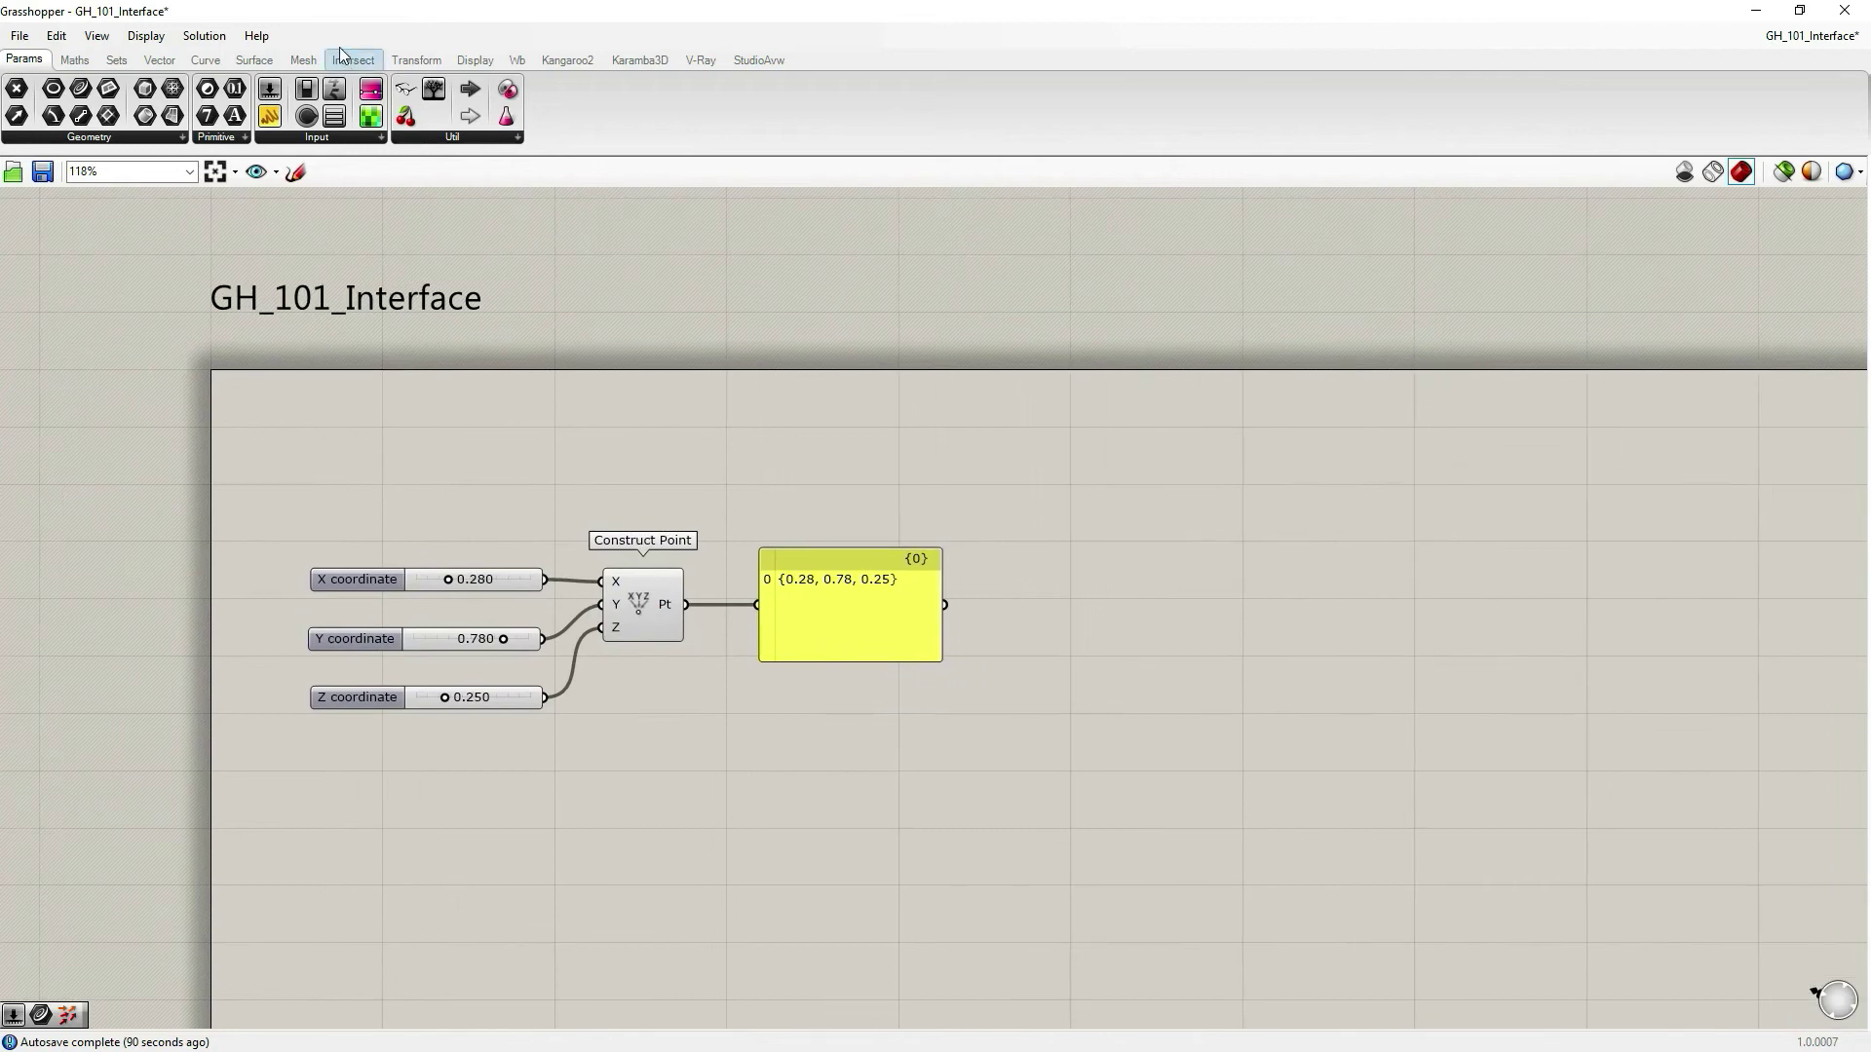
left_click(143, 39)
mouse_move(245, 417)
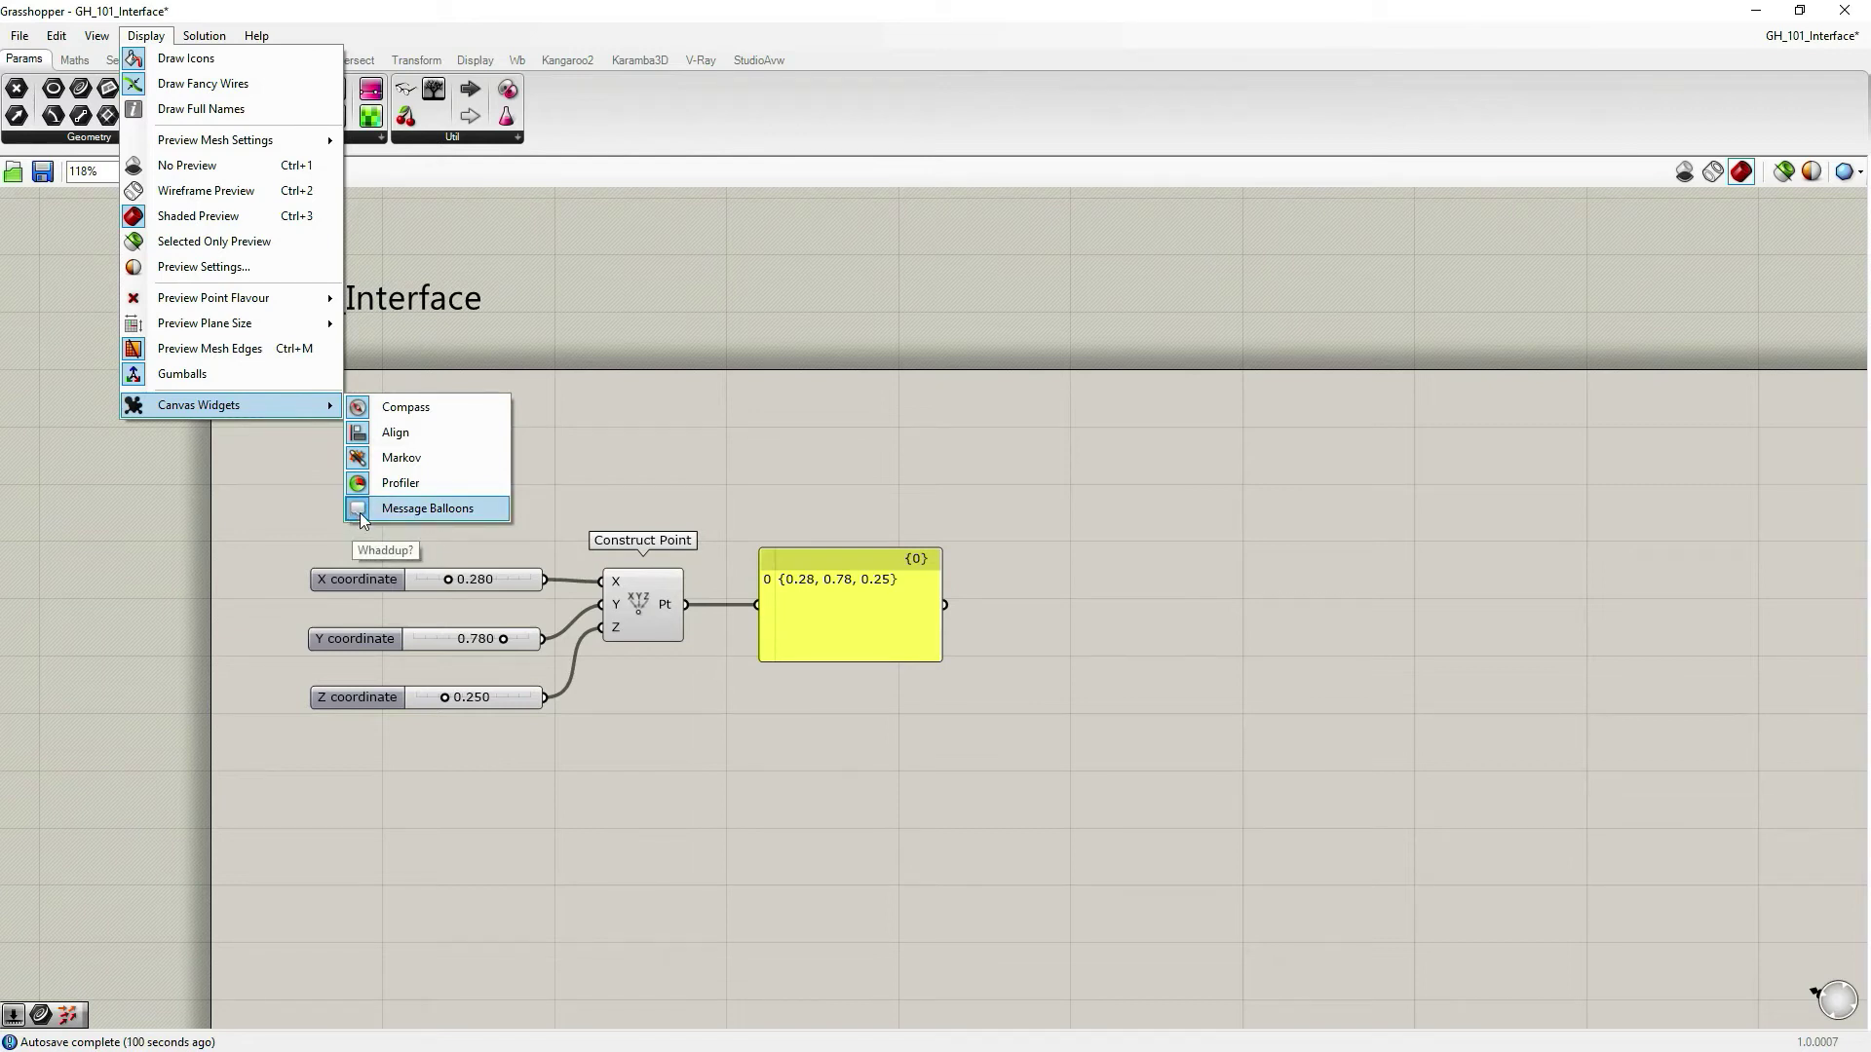
left_click(621, 484)
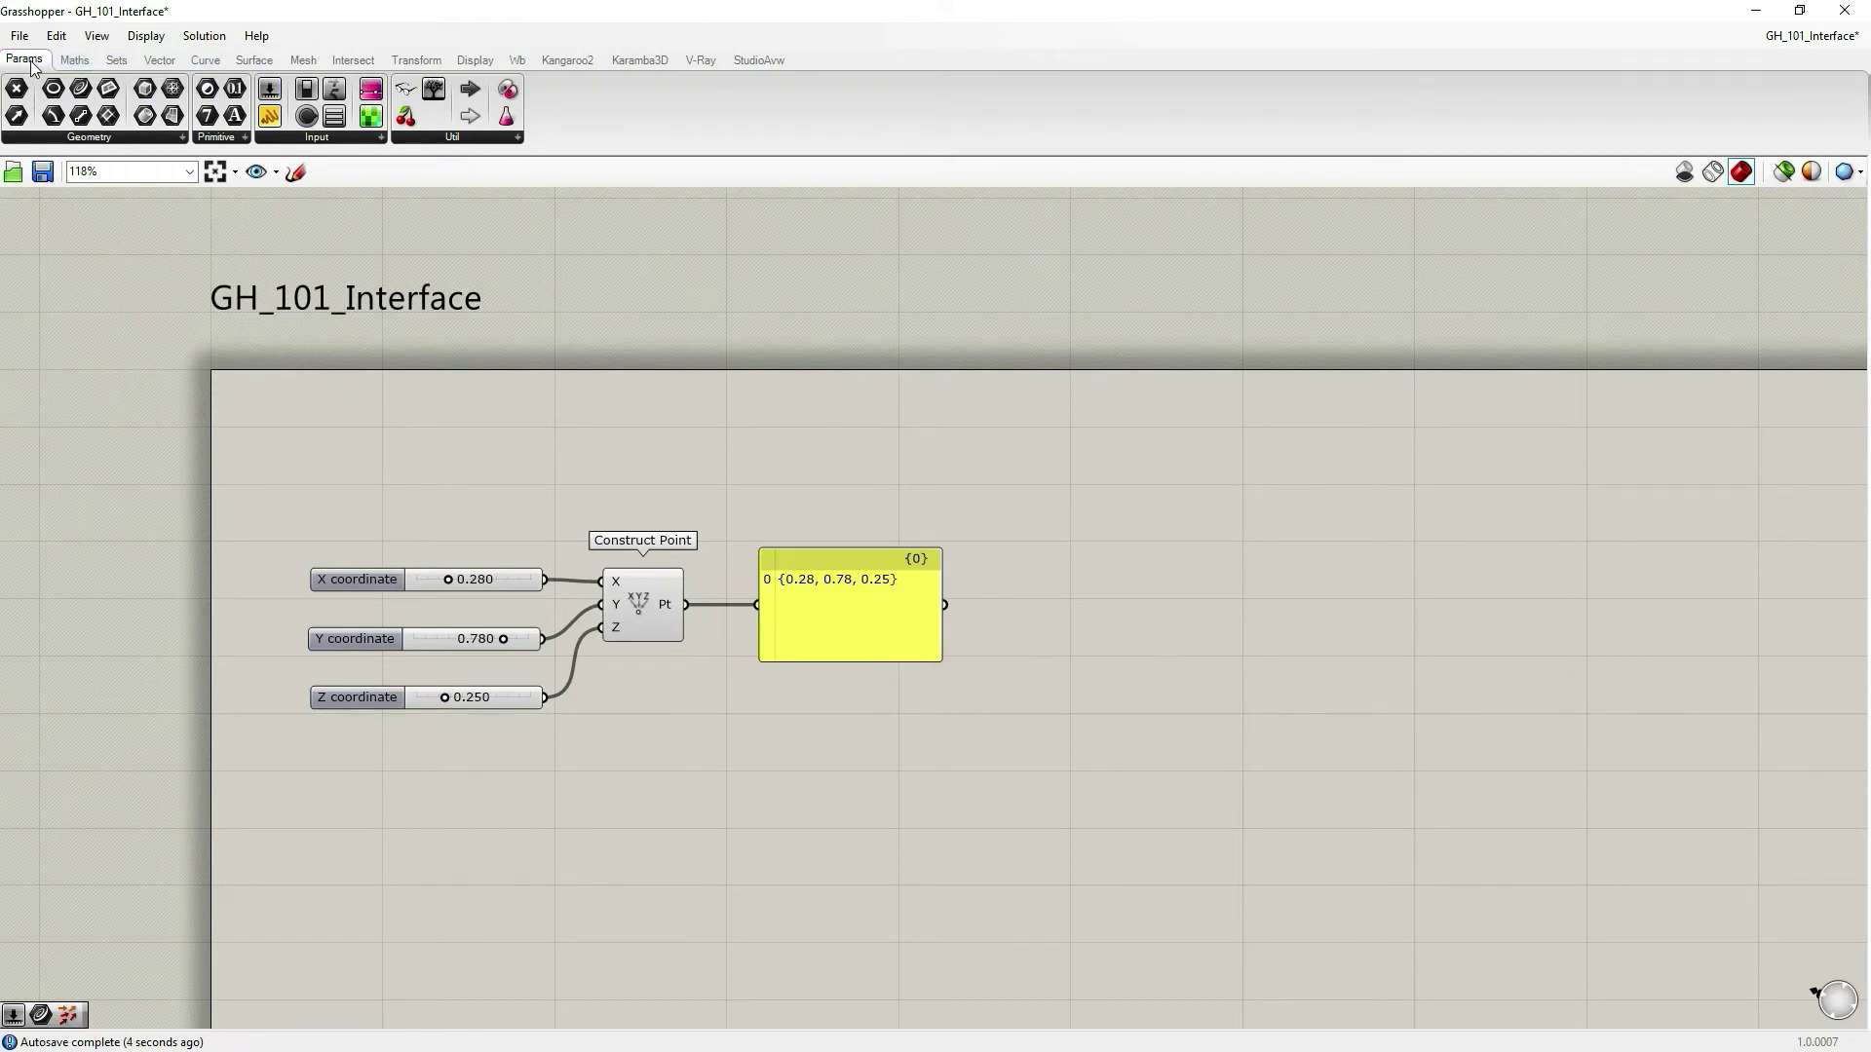
Place a floating parameter below Construct Point, inspect it, then delete it
left_click_drag(16, 88, 643, 772)
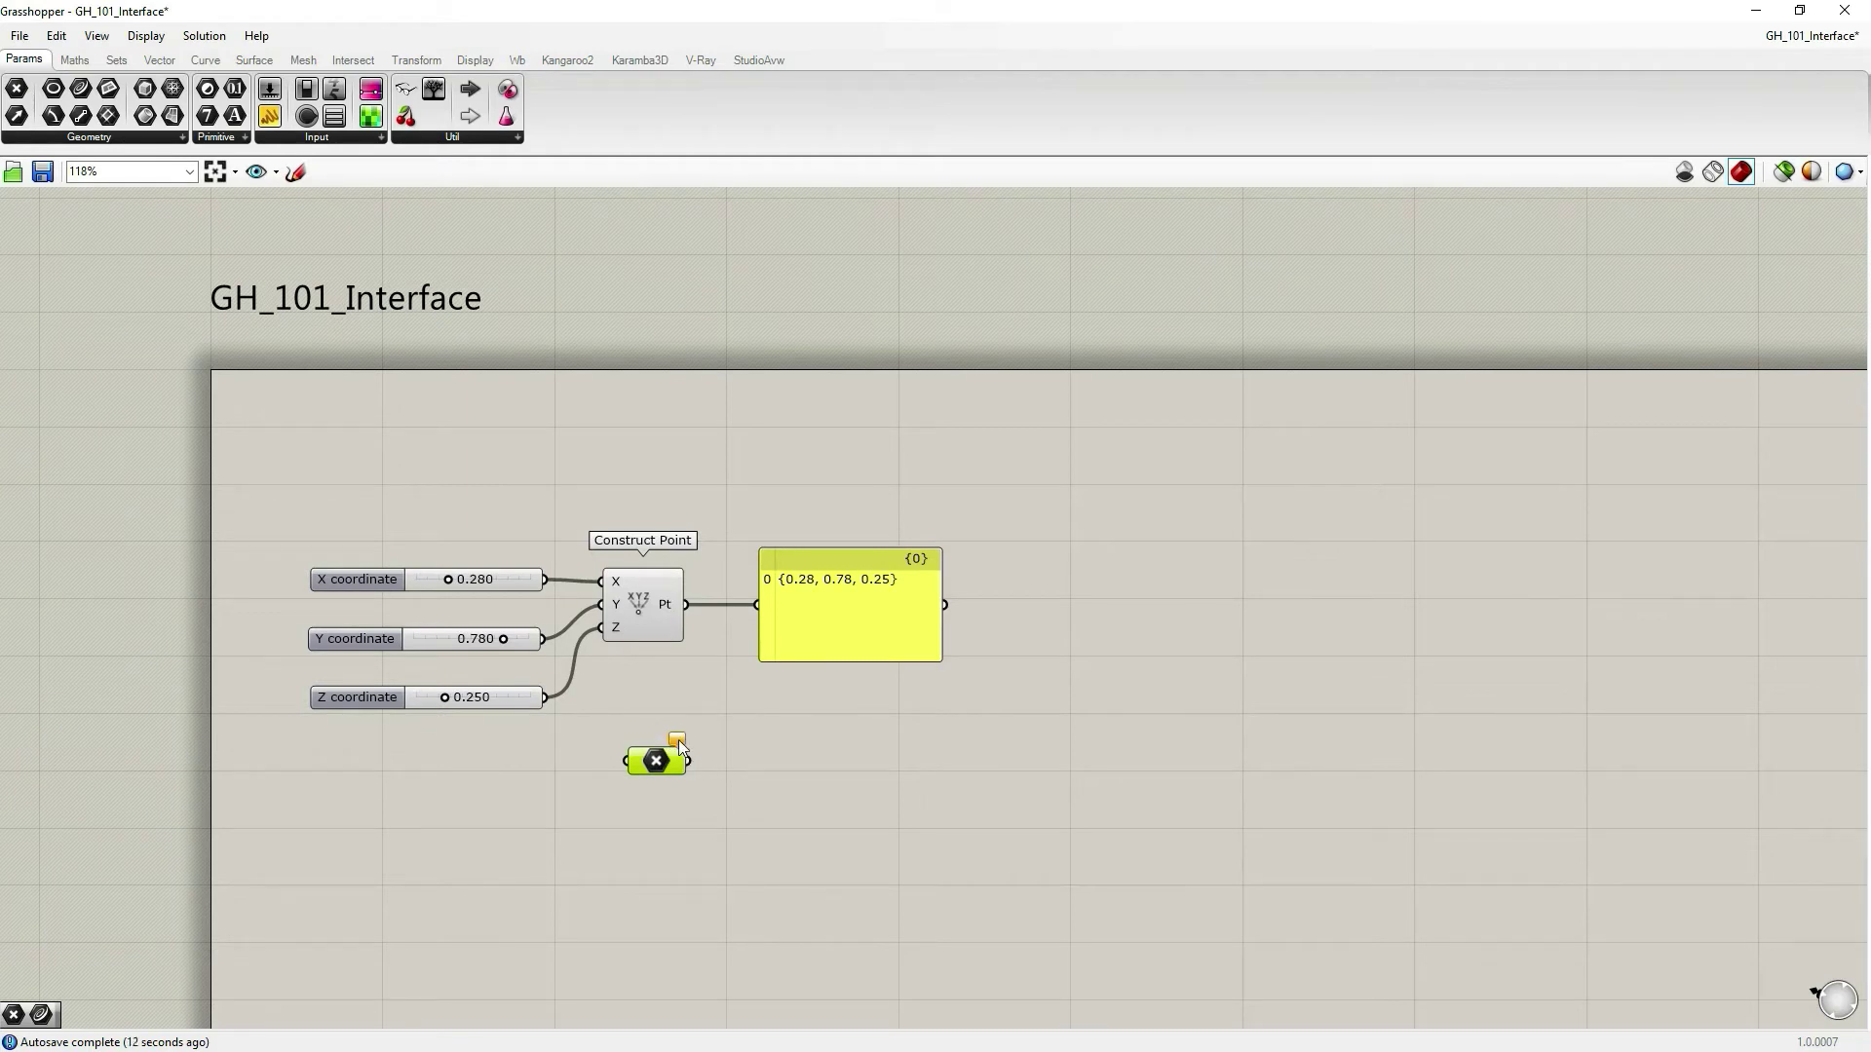
scroll(671, 763, "up", 3)
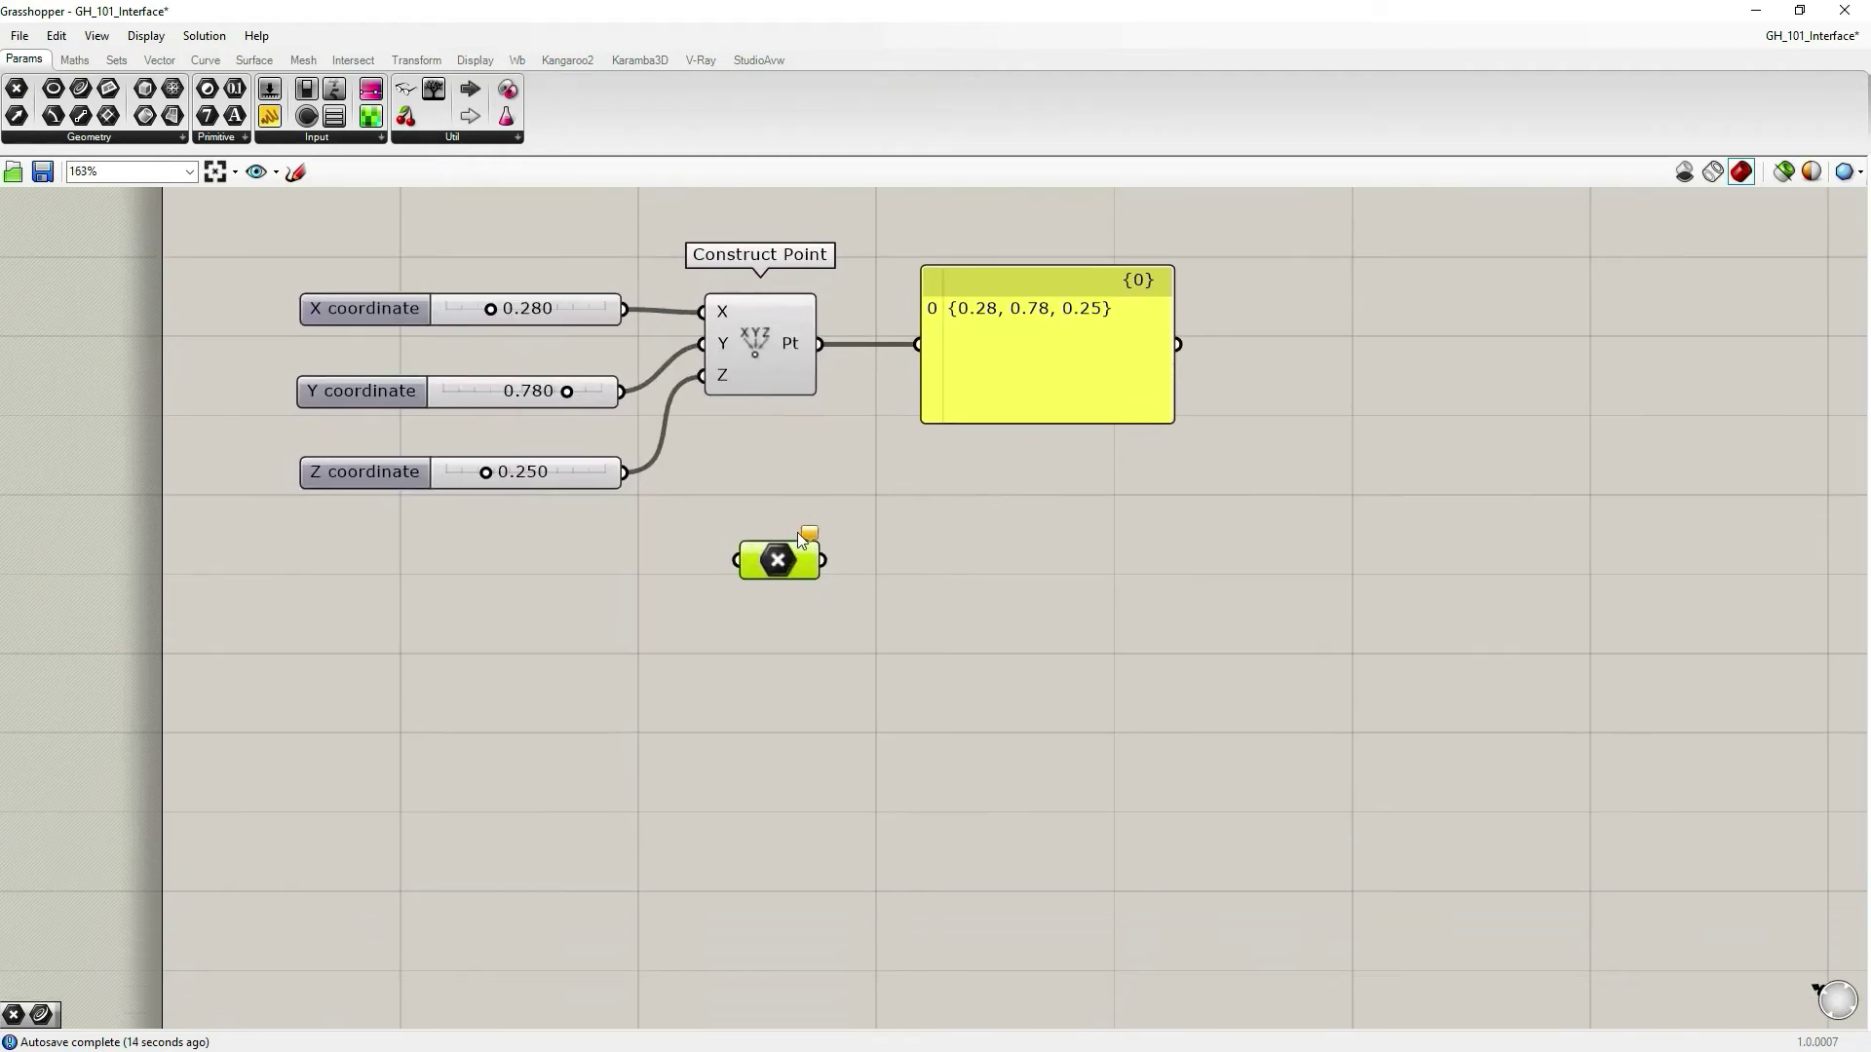
mouse_move(821, 542)
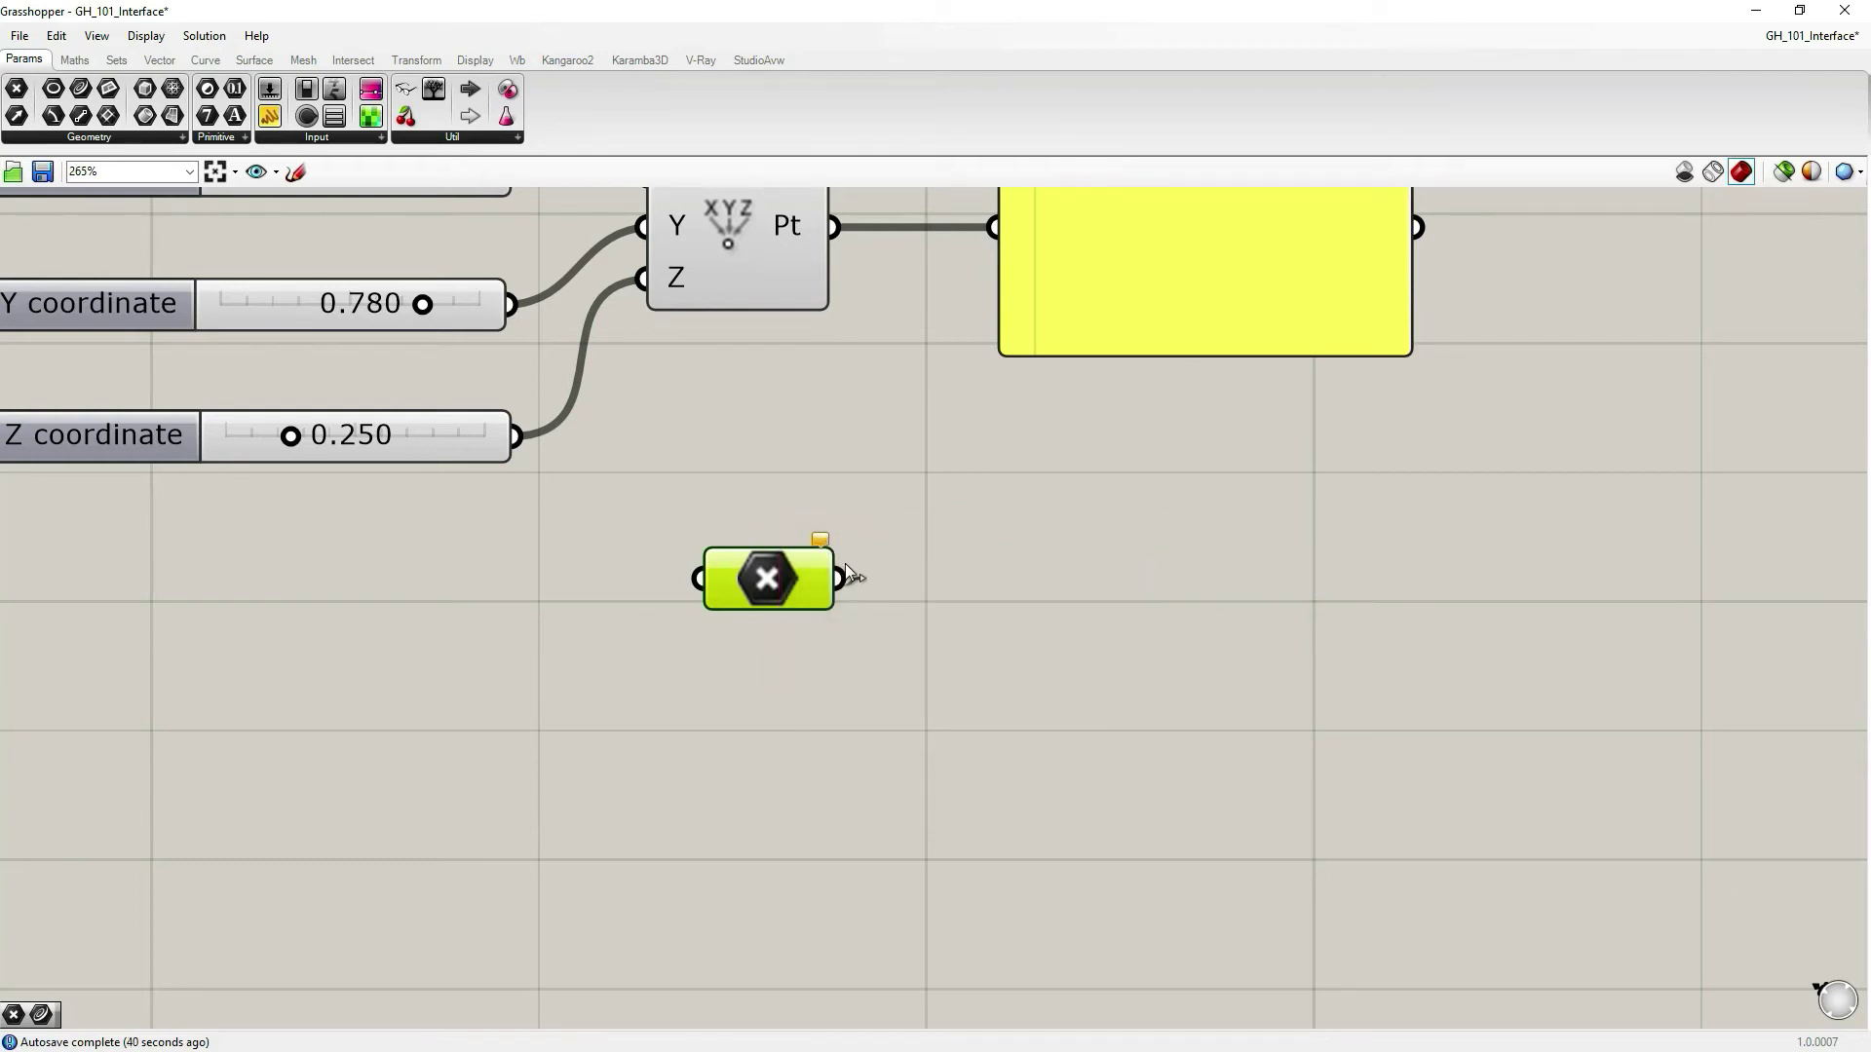
scroll(903, 562, "down", 4)
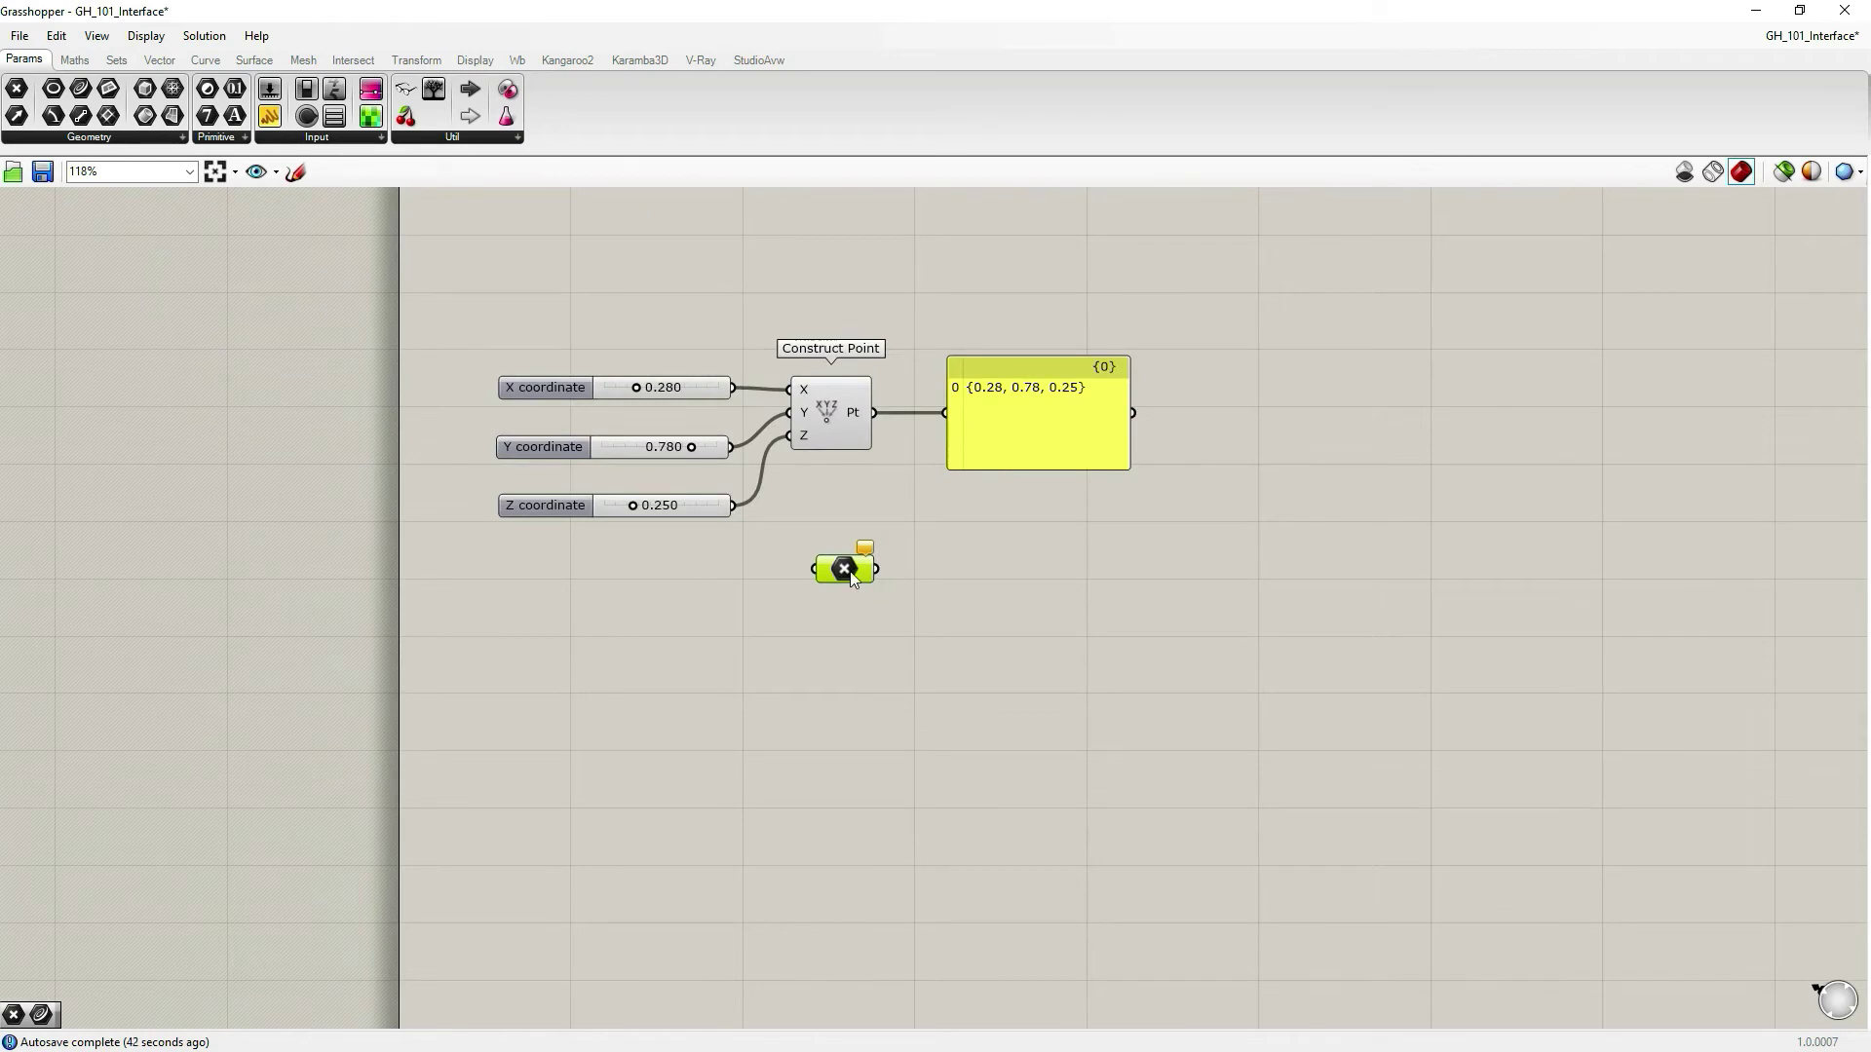
key("Delete")
Zoom to fit the Construct Point setup and look through the display options
left_click(215, 171)
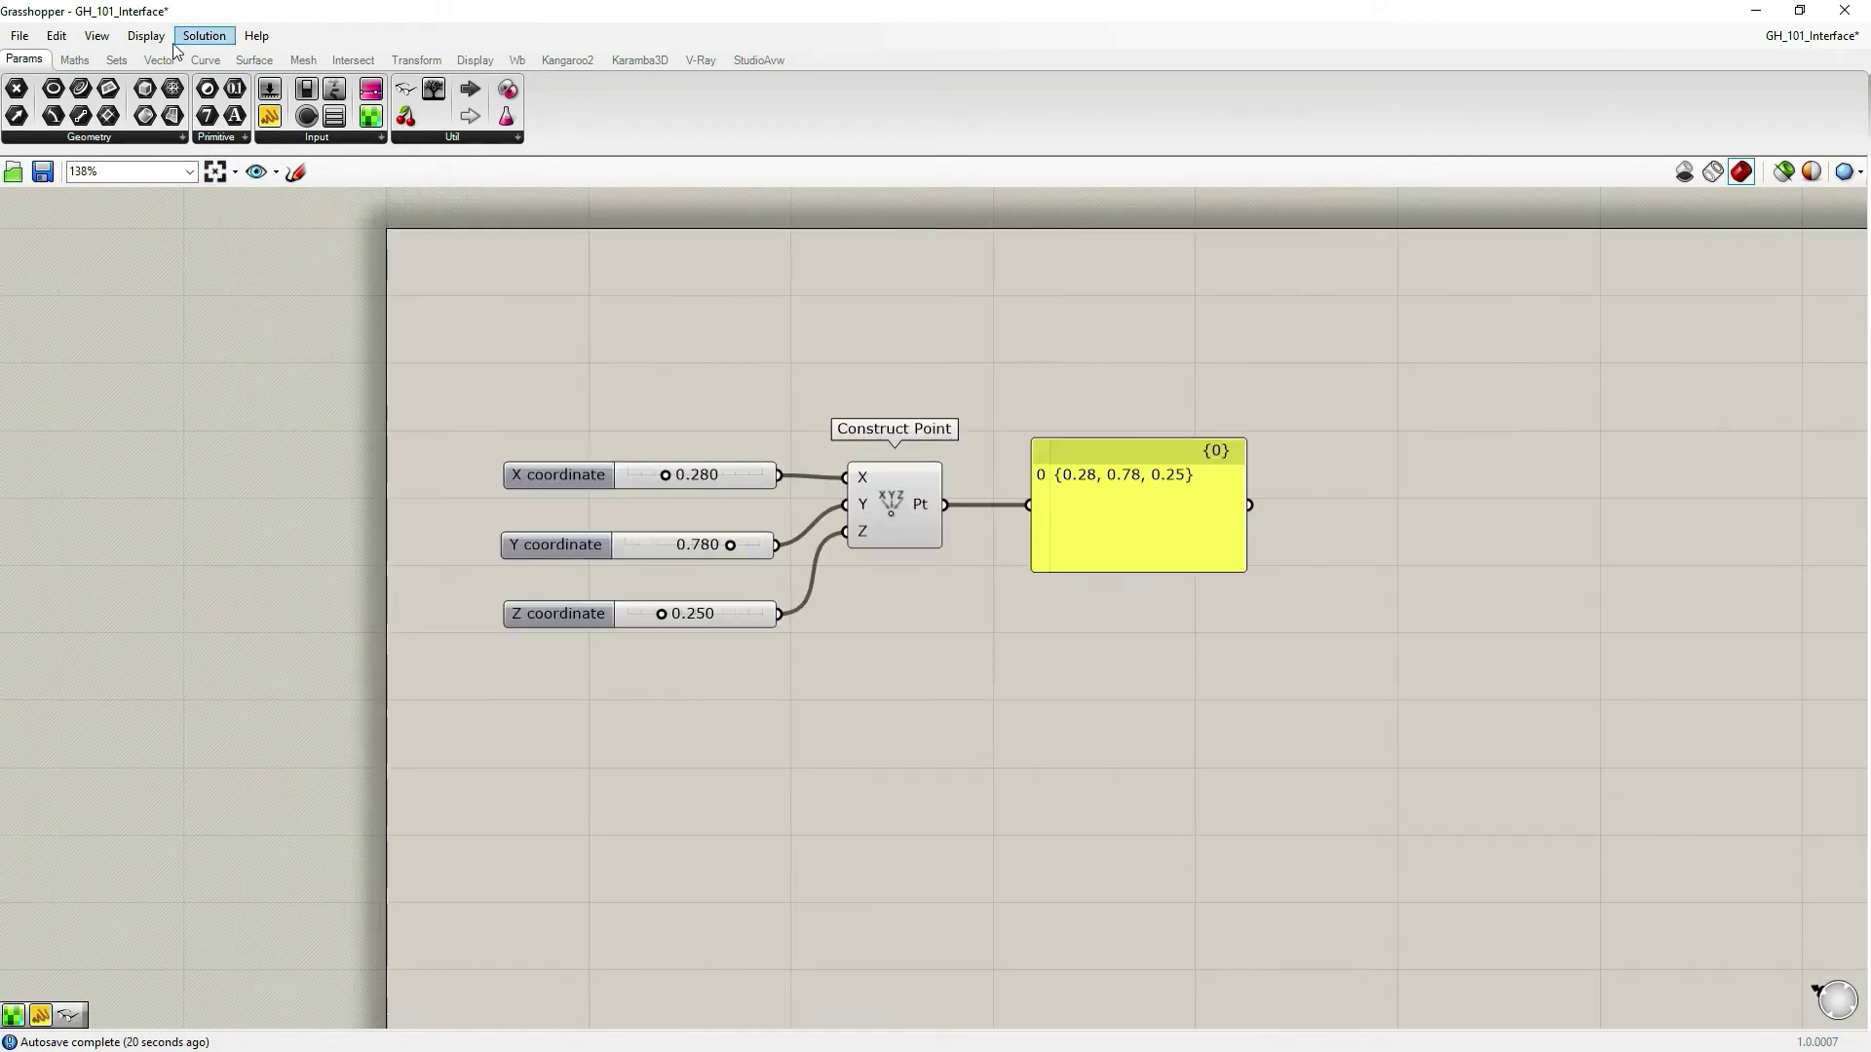
left_click(146, 35)
mouse_move(202, 407)
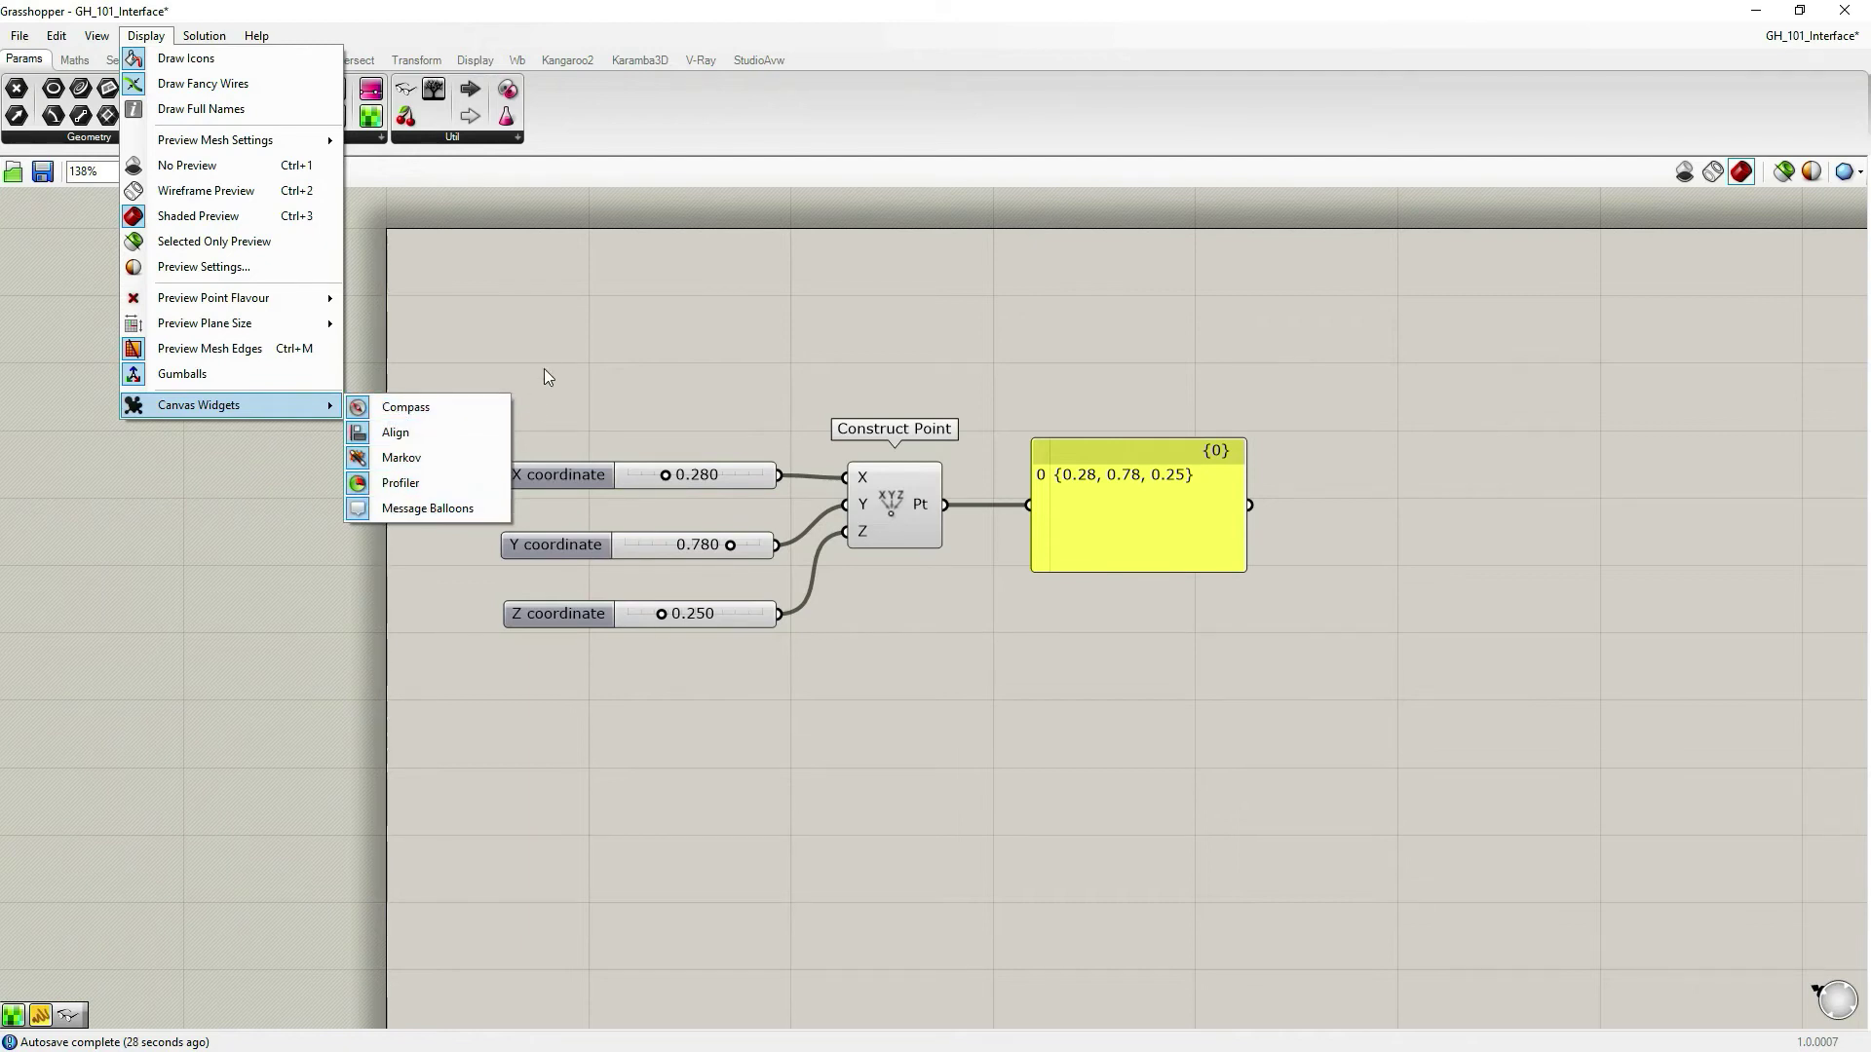
left_click(577, 361)
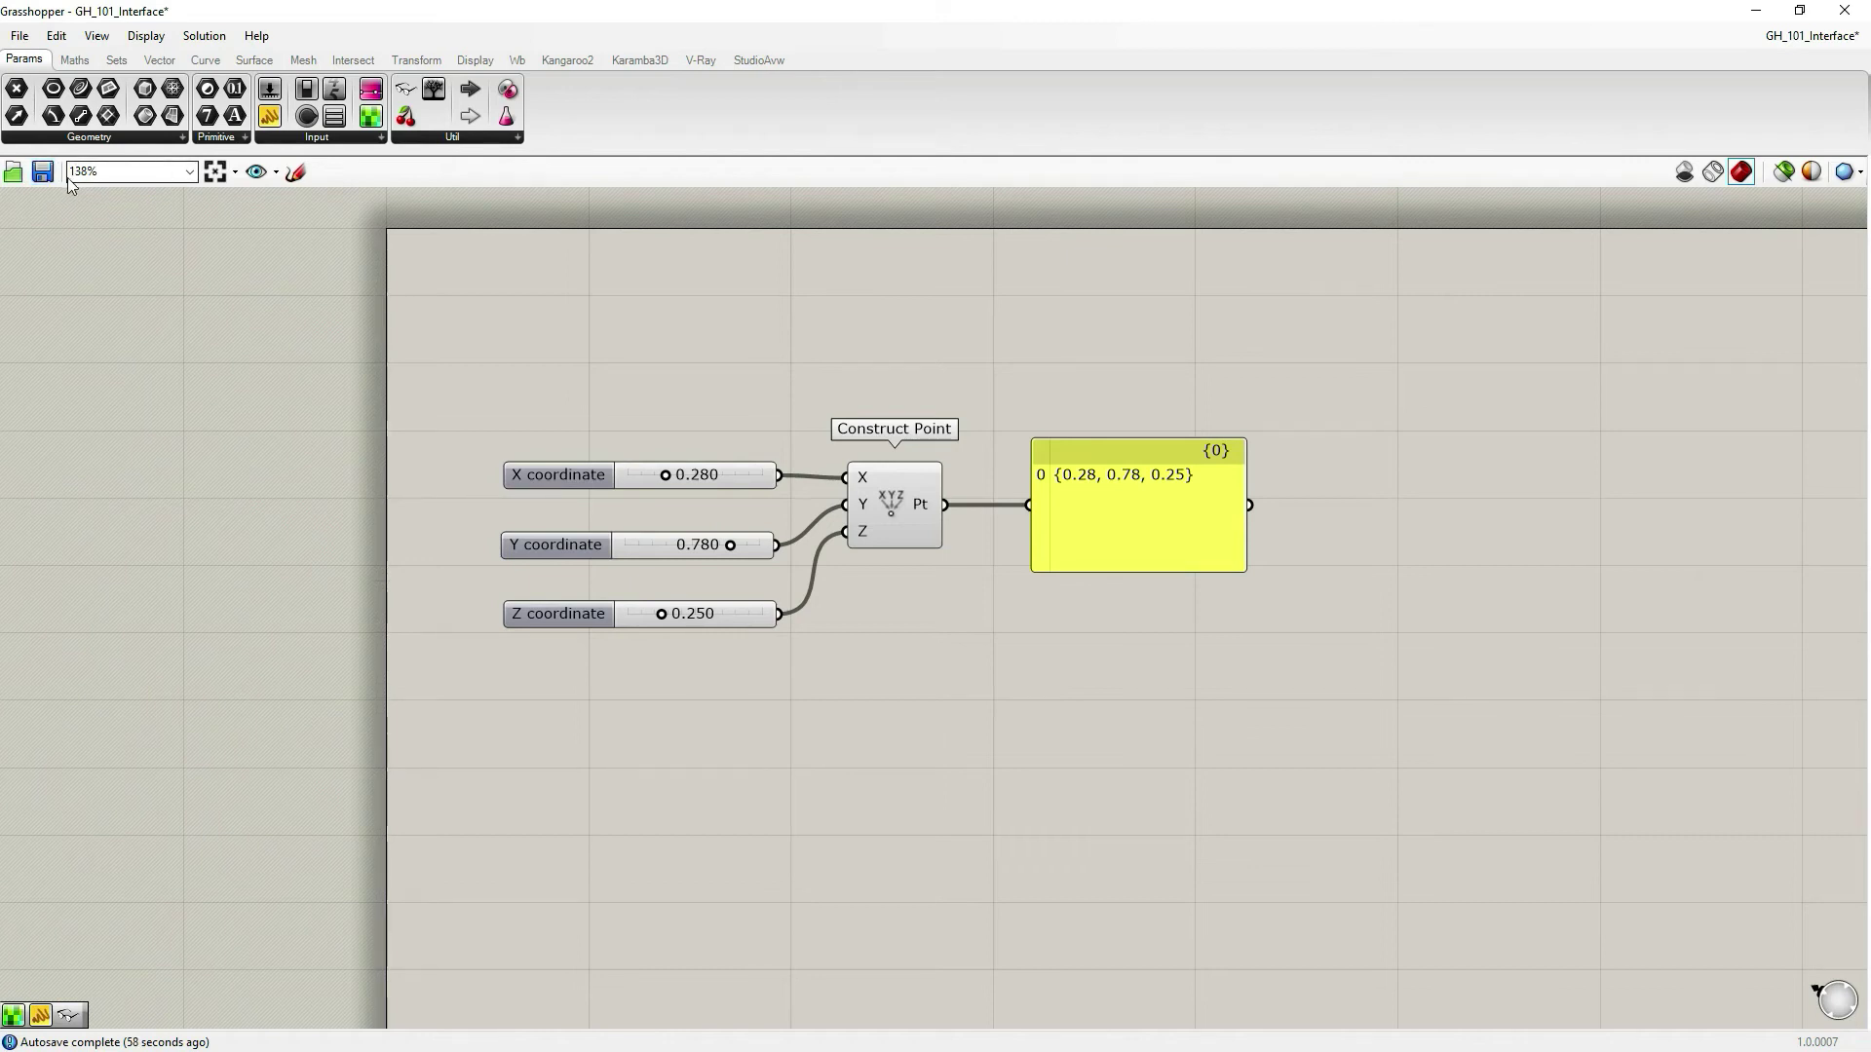
Set the canvas zoom to 50%, then 10%, then 150% from the zoom presets
left_click(190, 173)
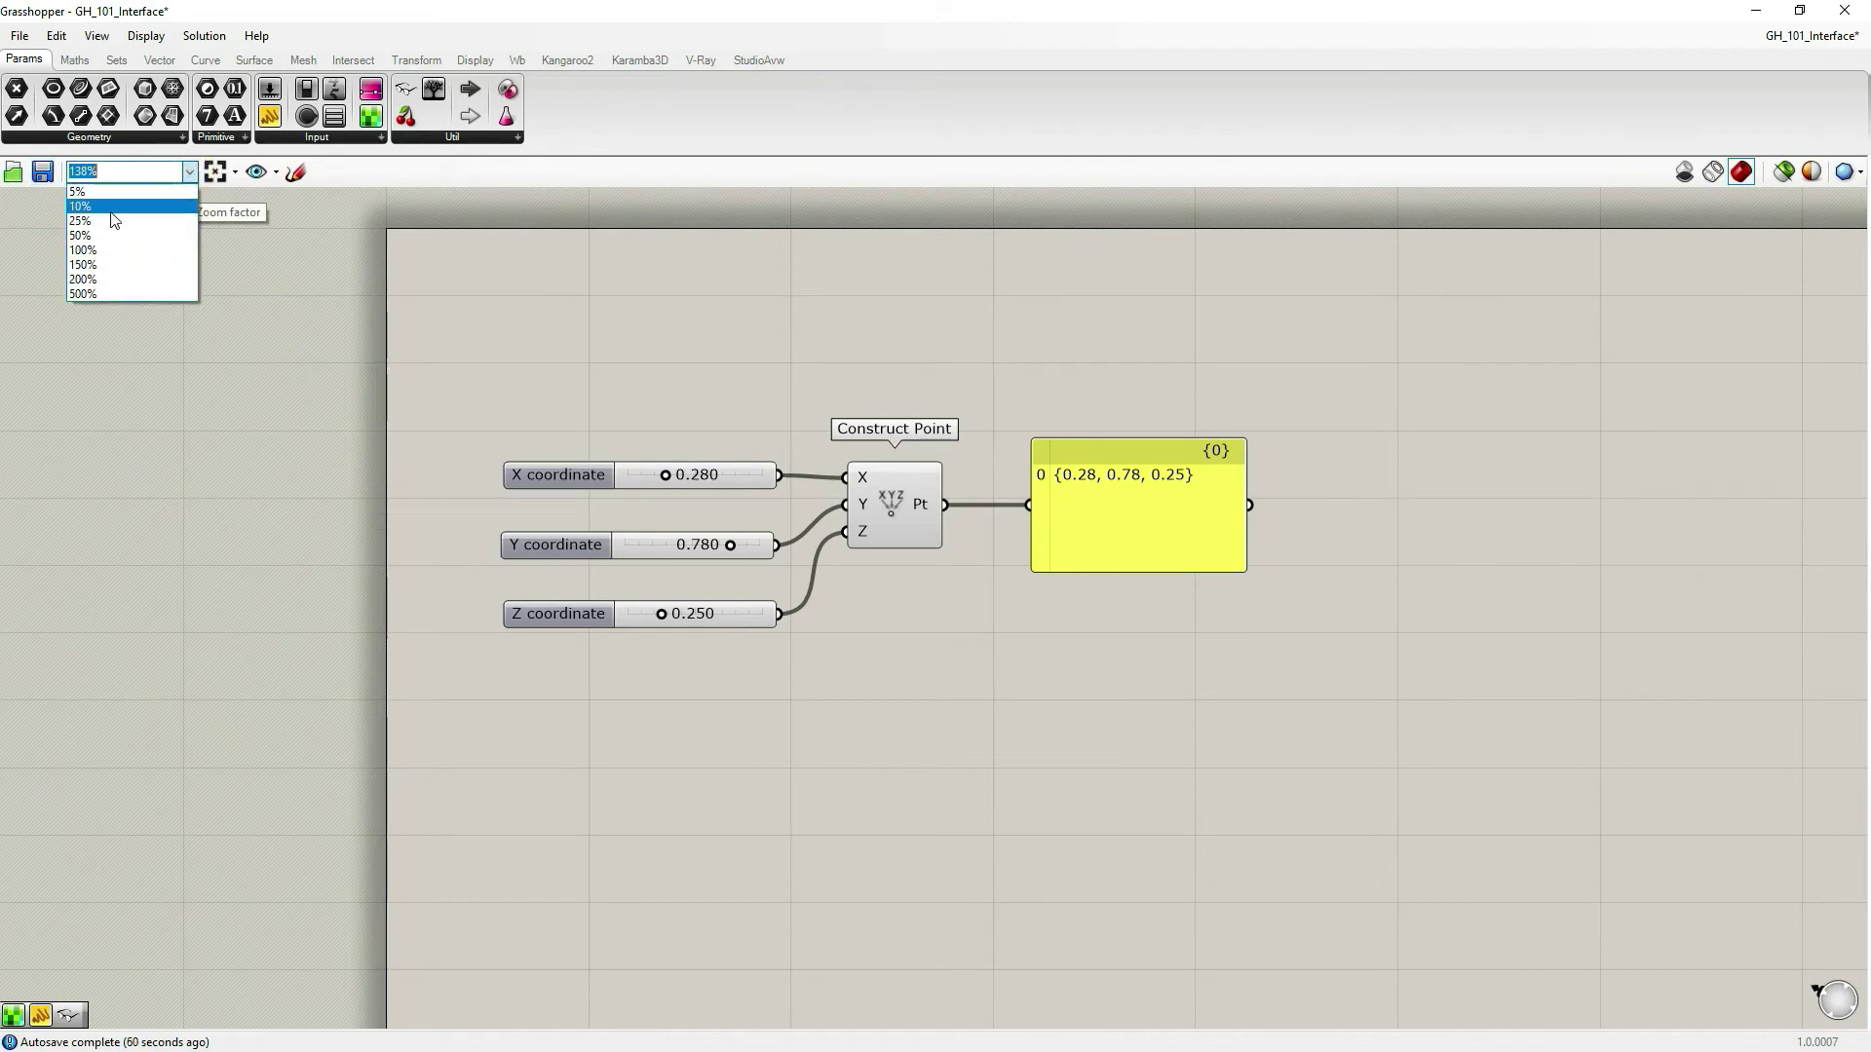
left_click(108, 232)
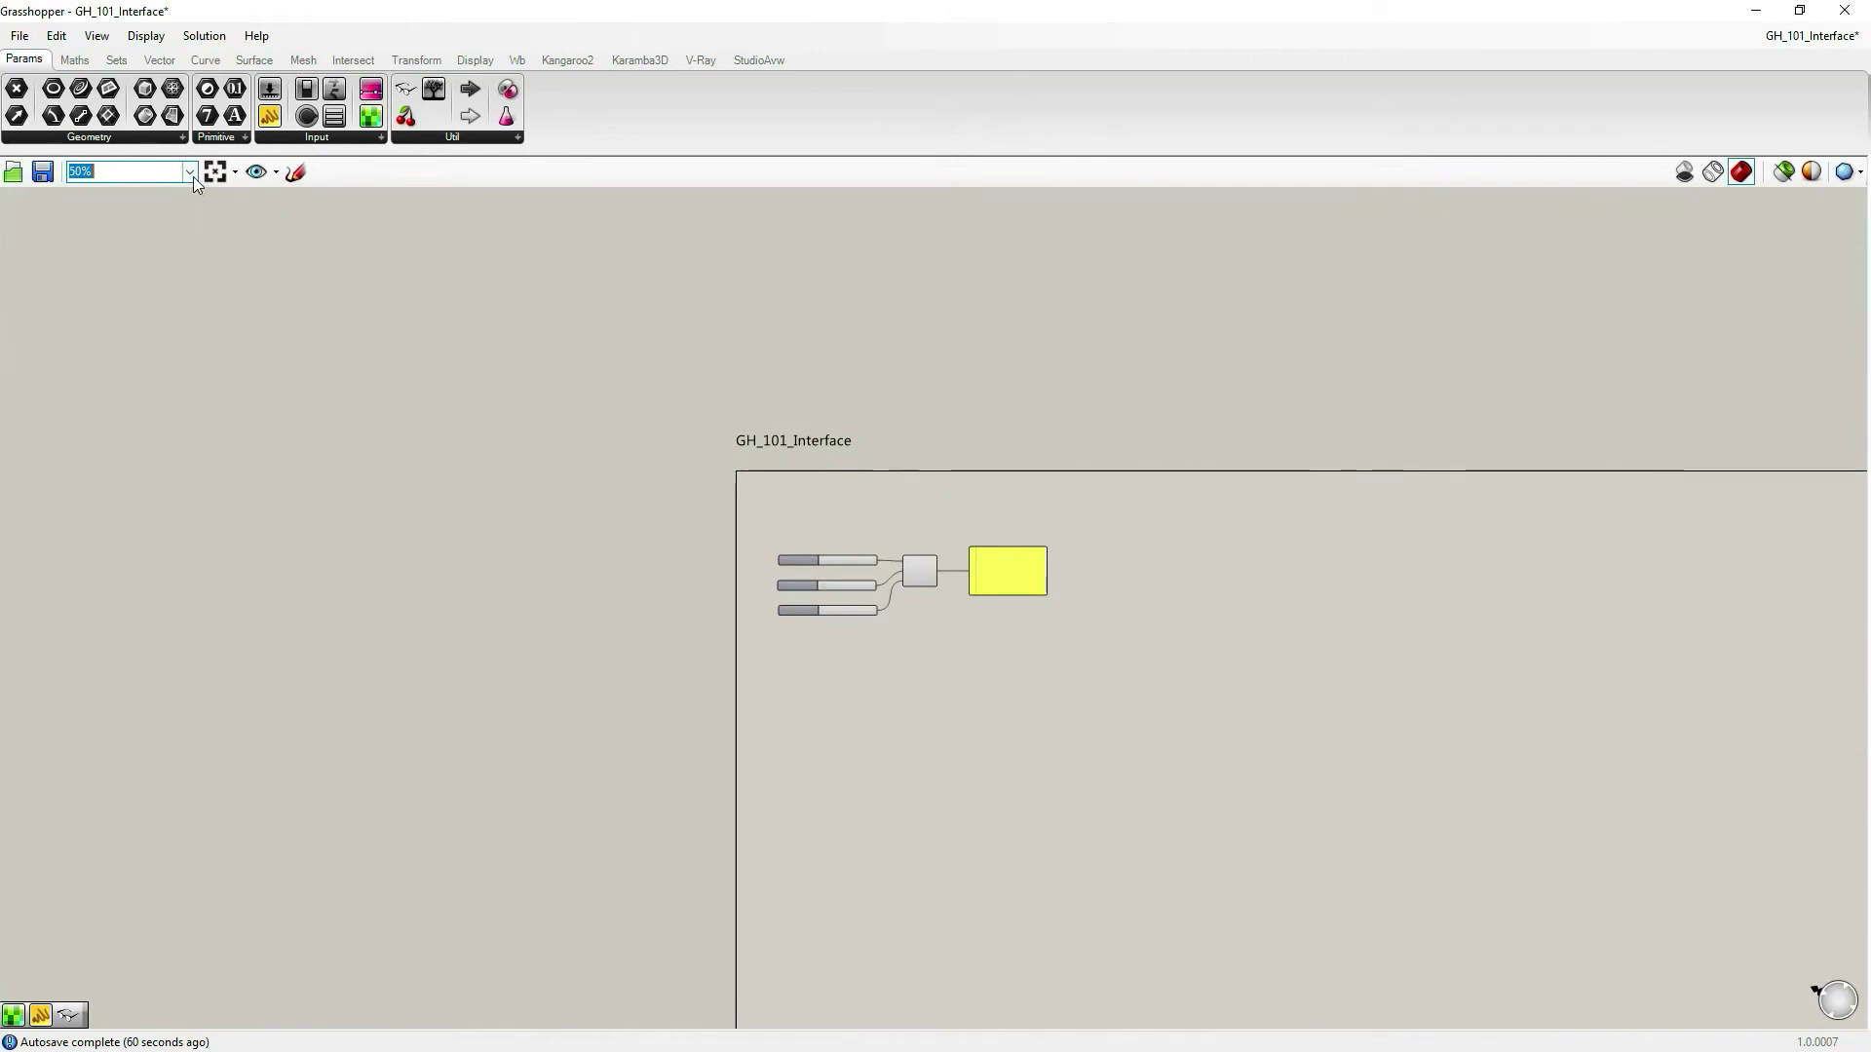
left_click(189, 173)
left_click(130, 207)
left_click(189, 173)
left_click(83, 264)
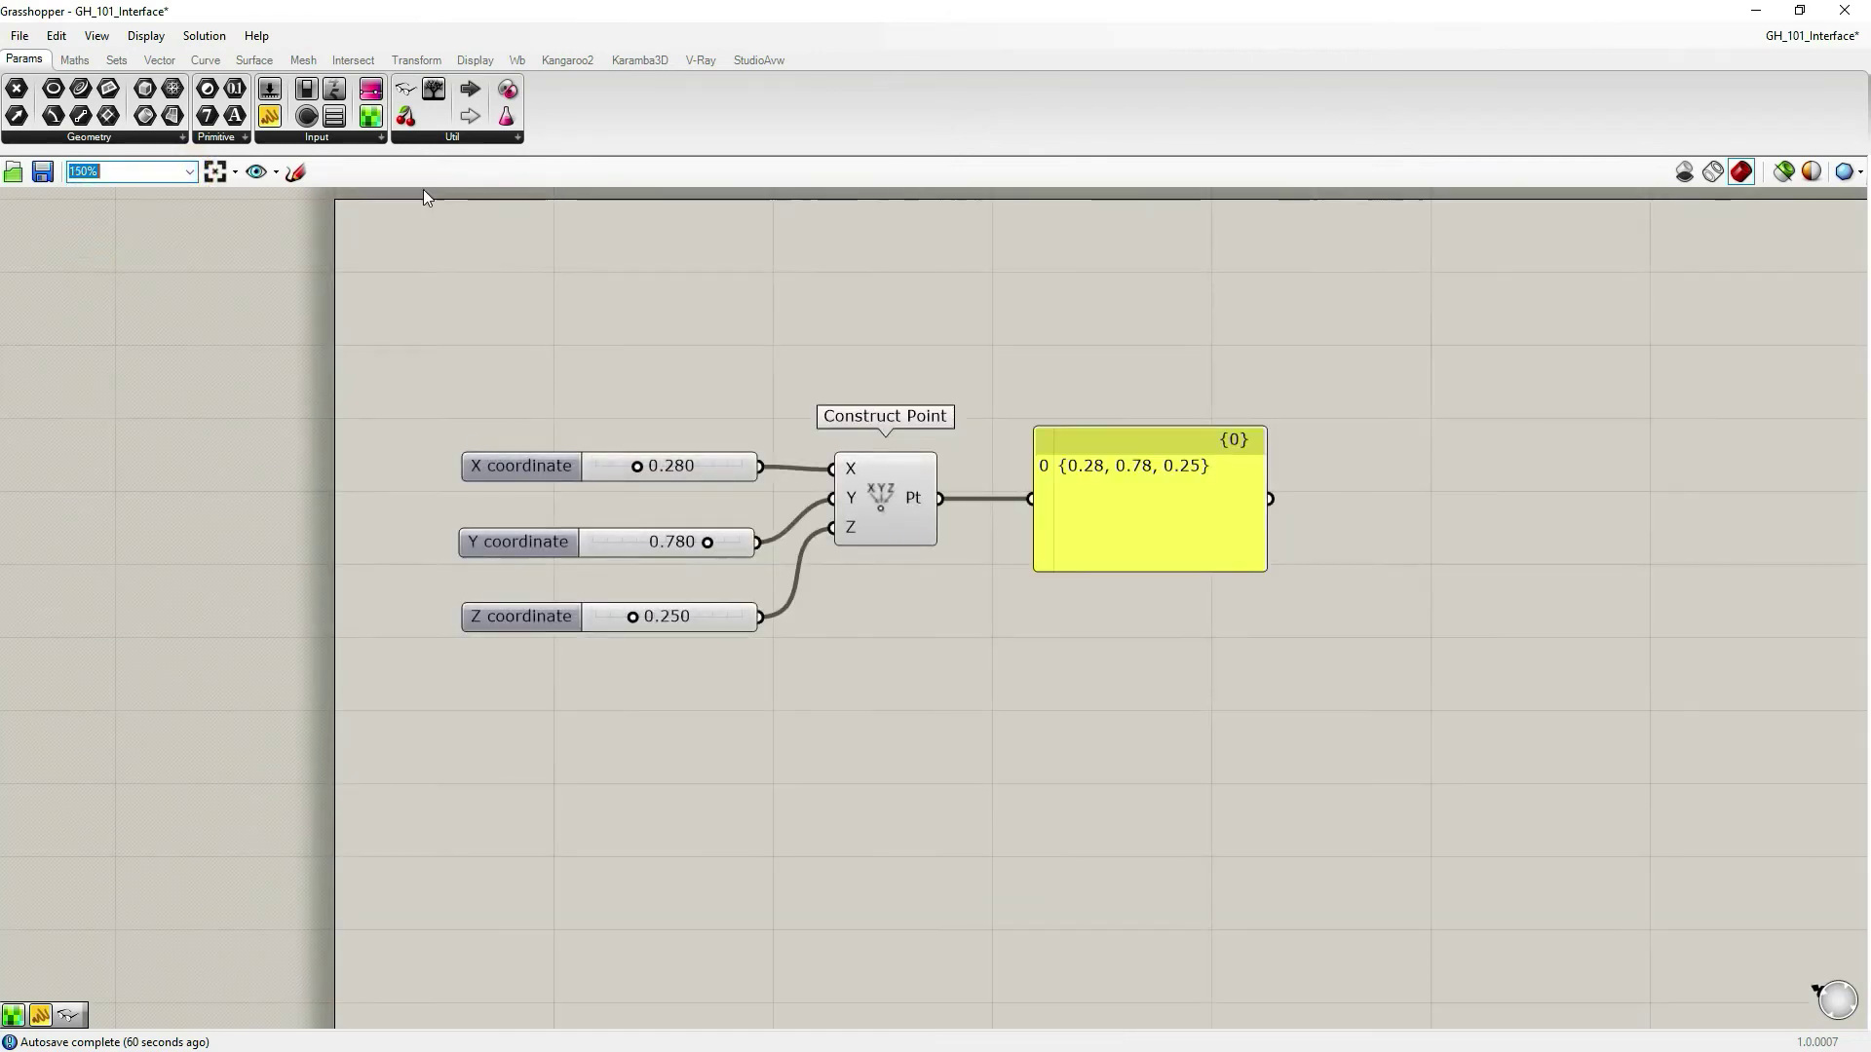
Fit the entire document into view, then zoom in to about 163% on Construct Point
left_click(217, 174)
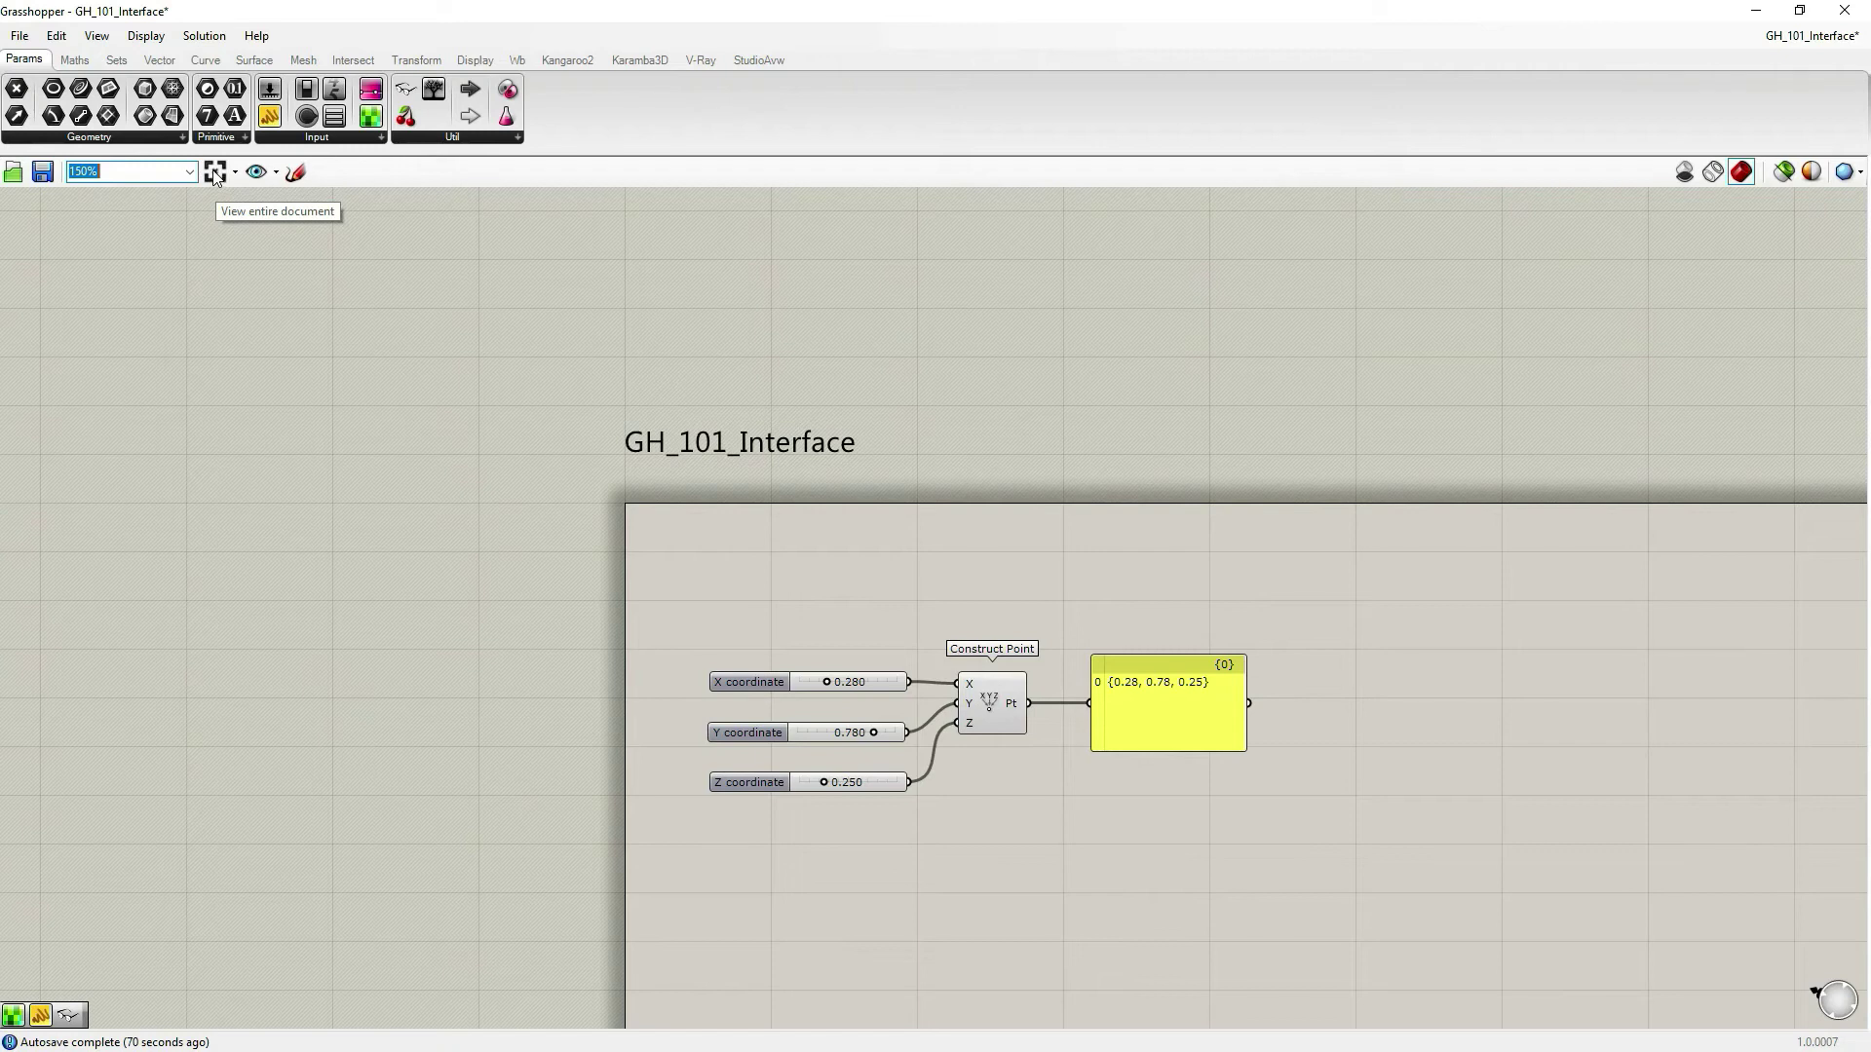
scroll(1116, 514, "down", 10)
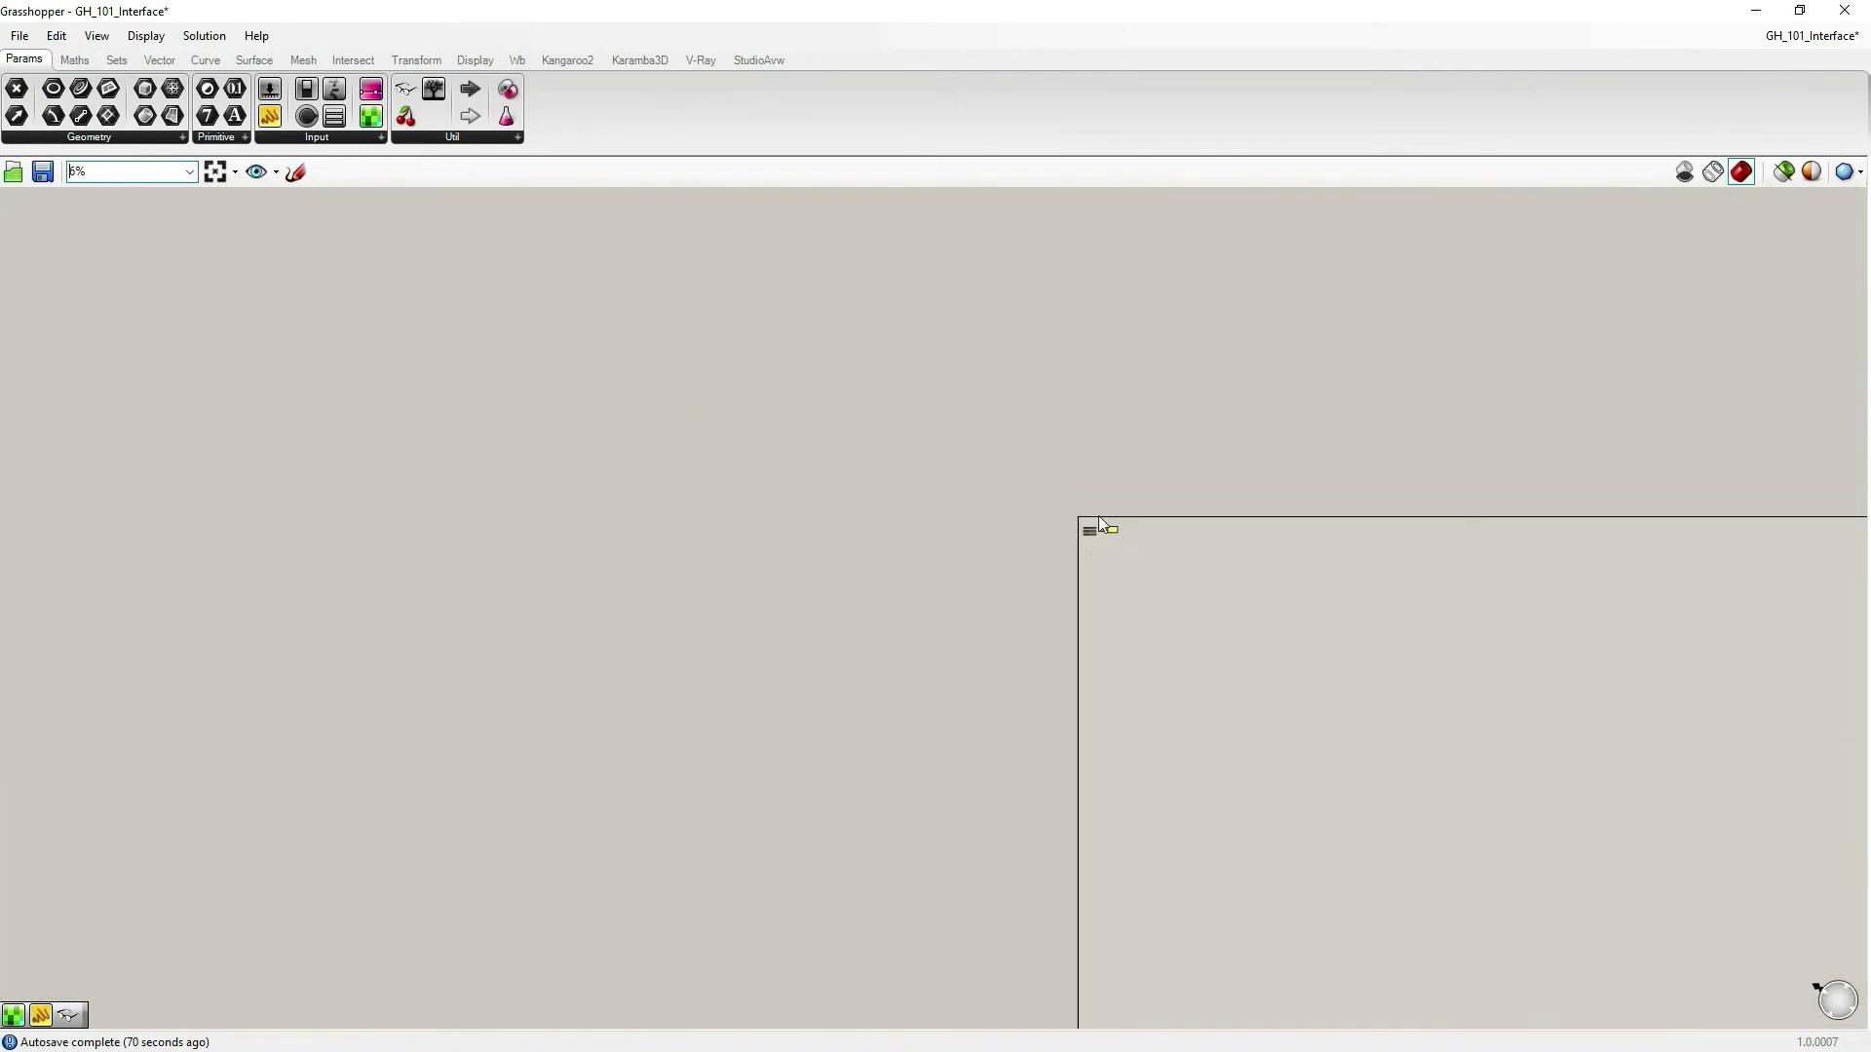
left_click(219, 176)
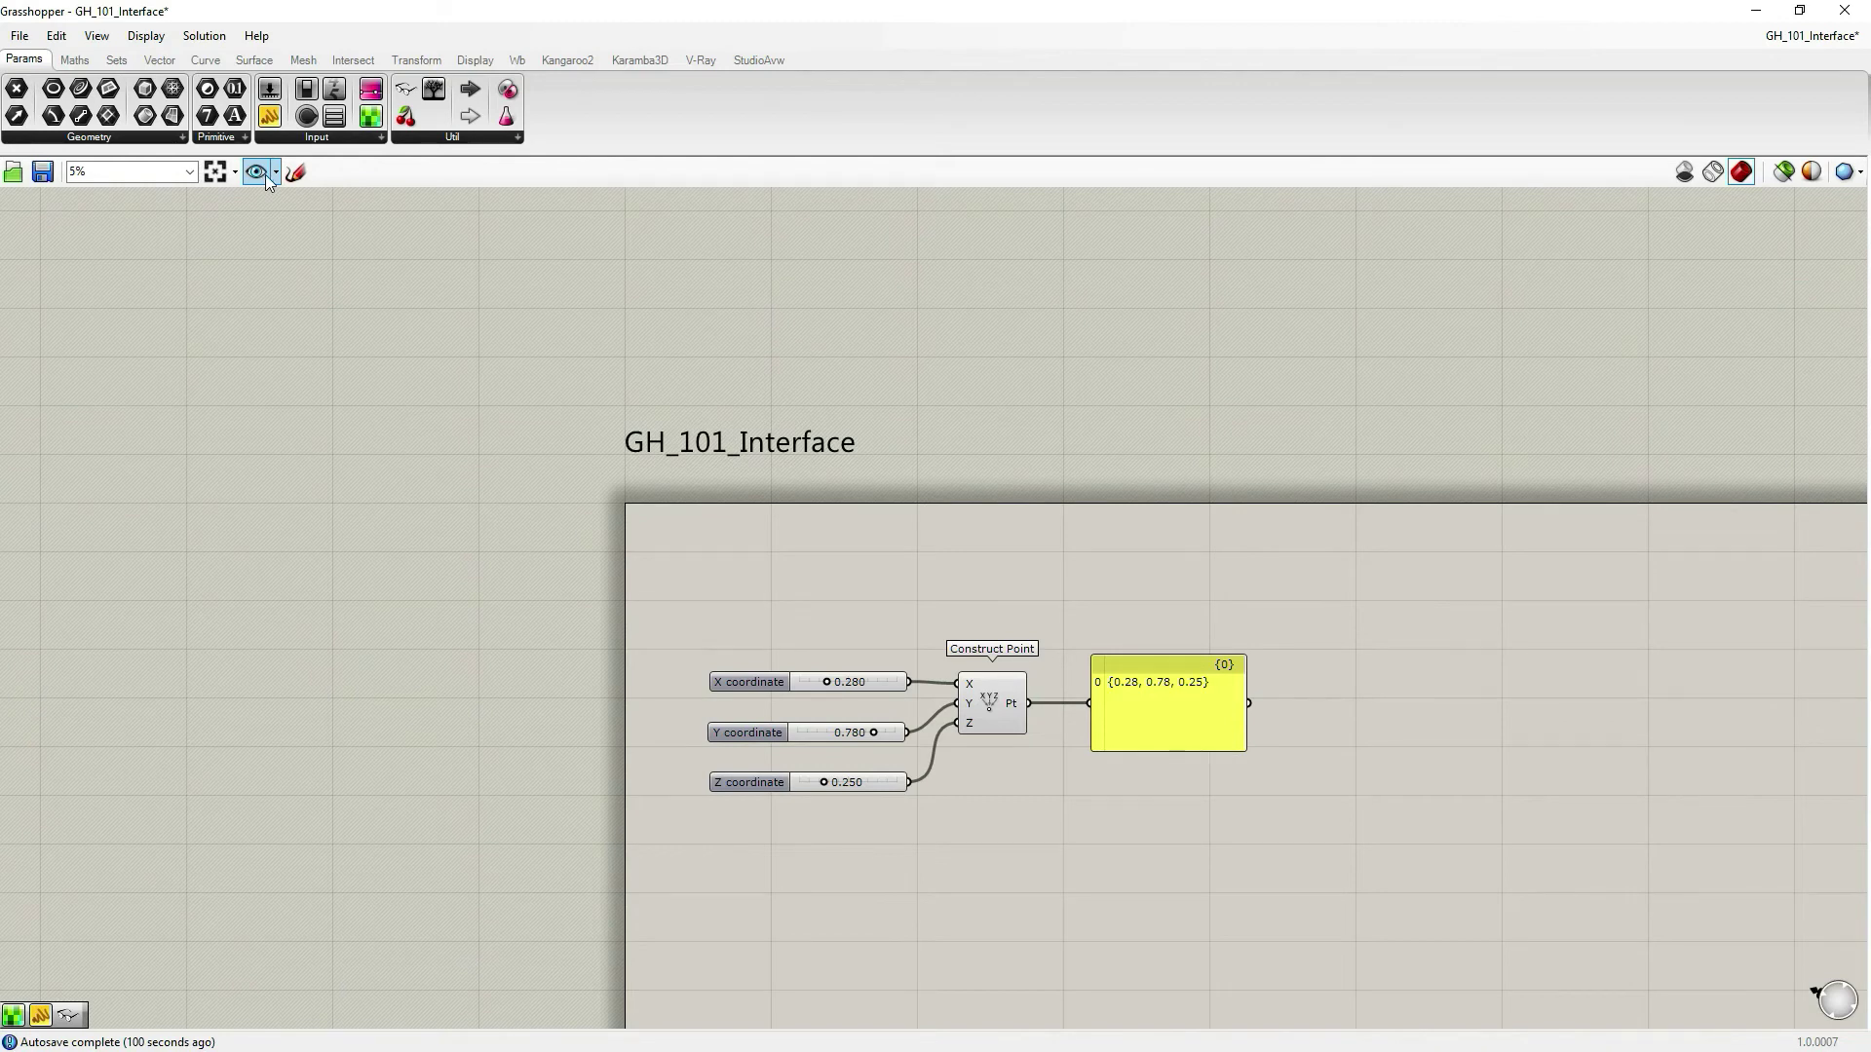
scroll(925, 458, "up", 2)
scroll(887, 400, "up", 2)
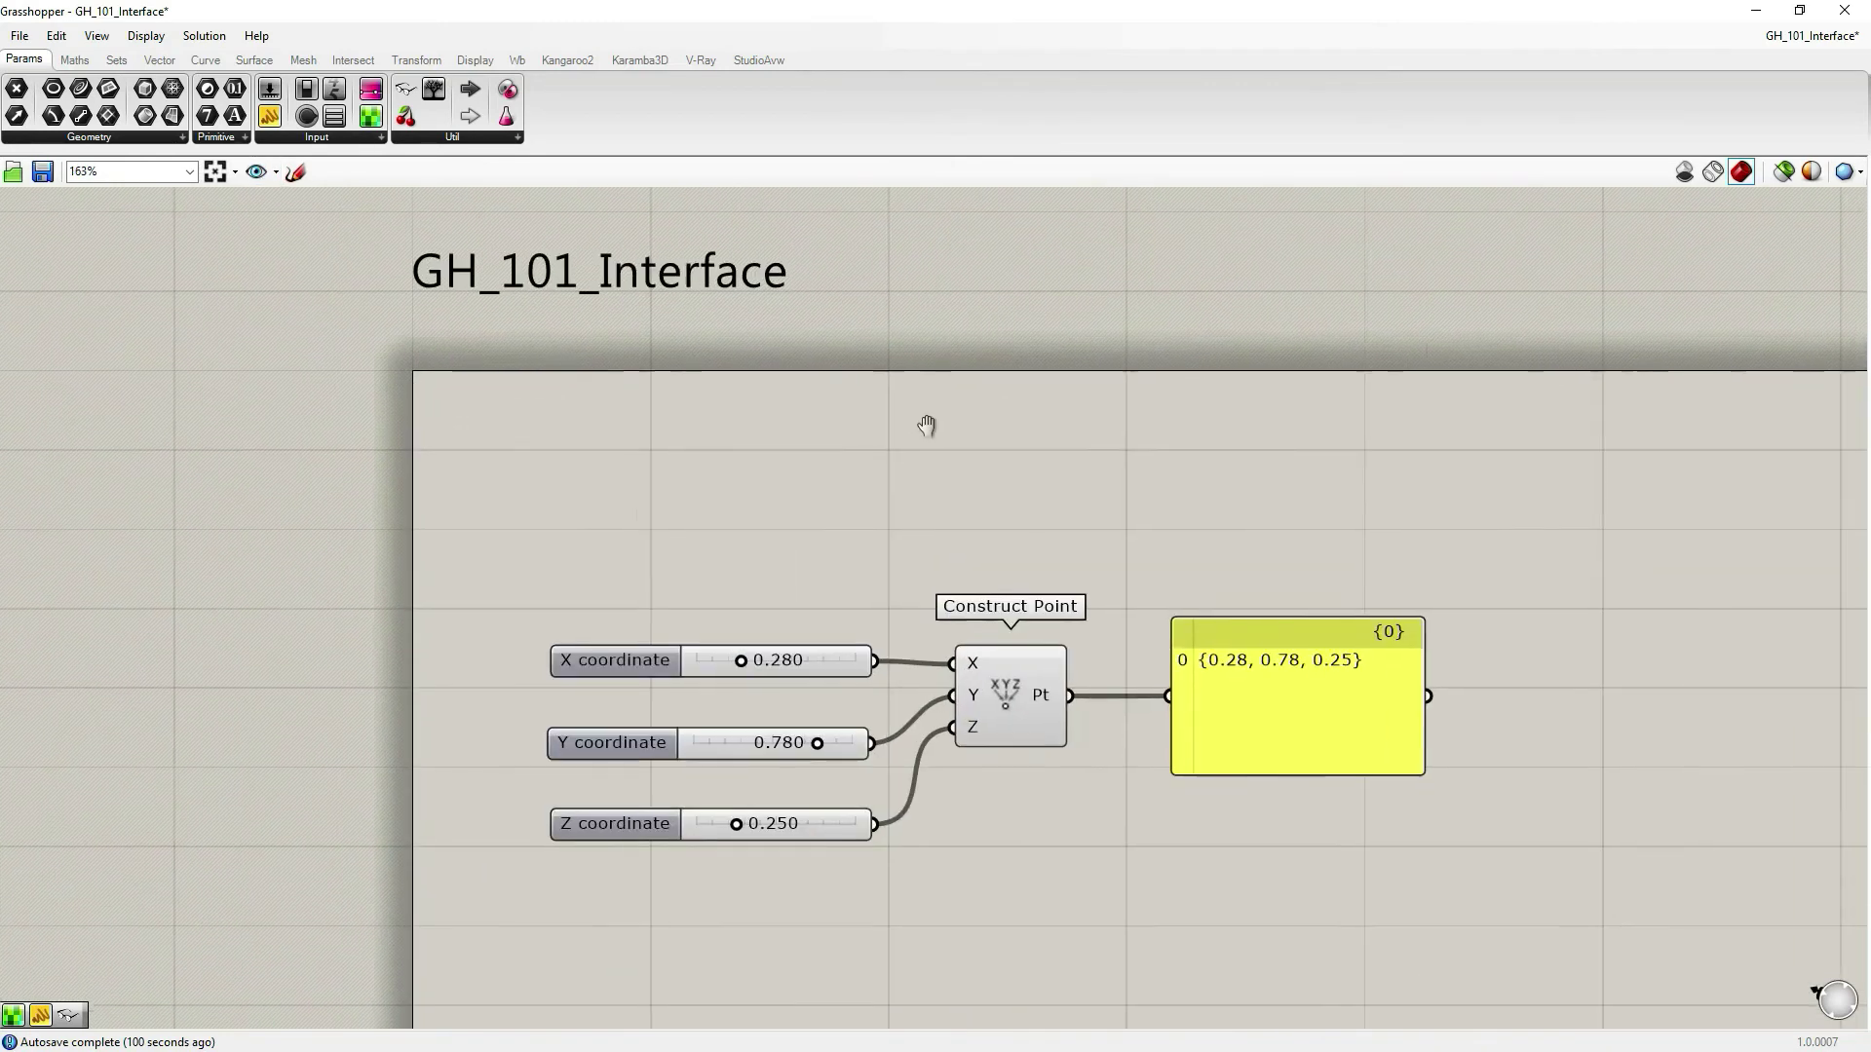
Save the current close-up of the graph as a named view called View_01
left_click(257, 173)
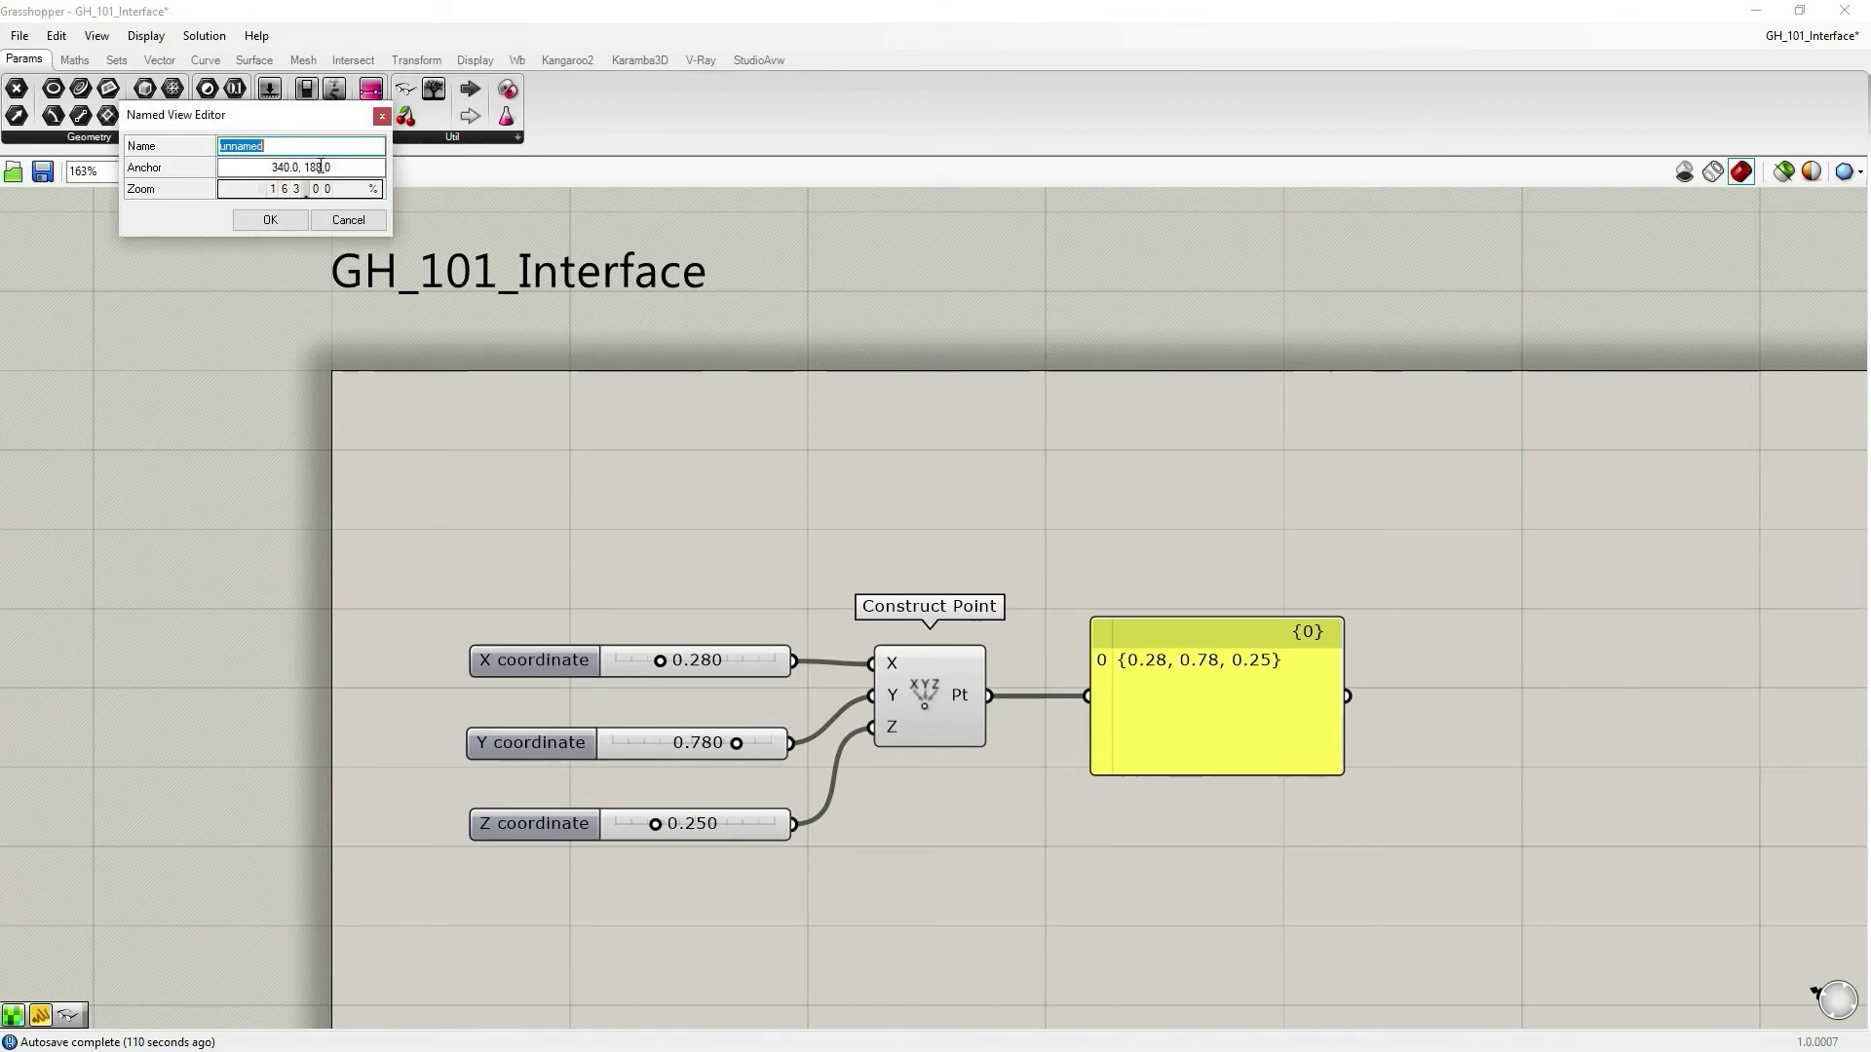
type("View_01")
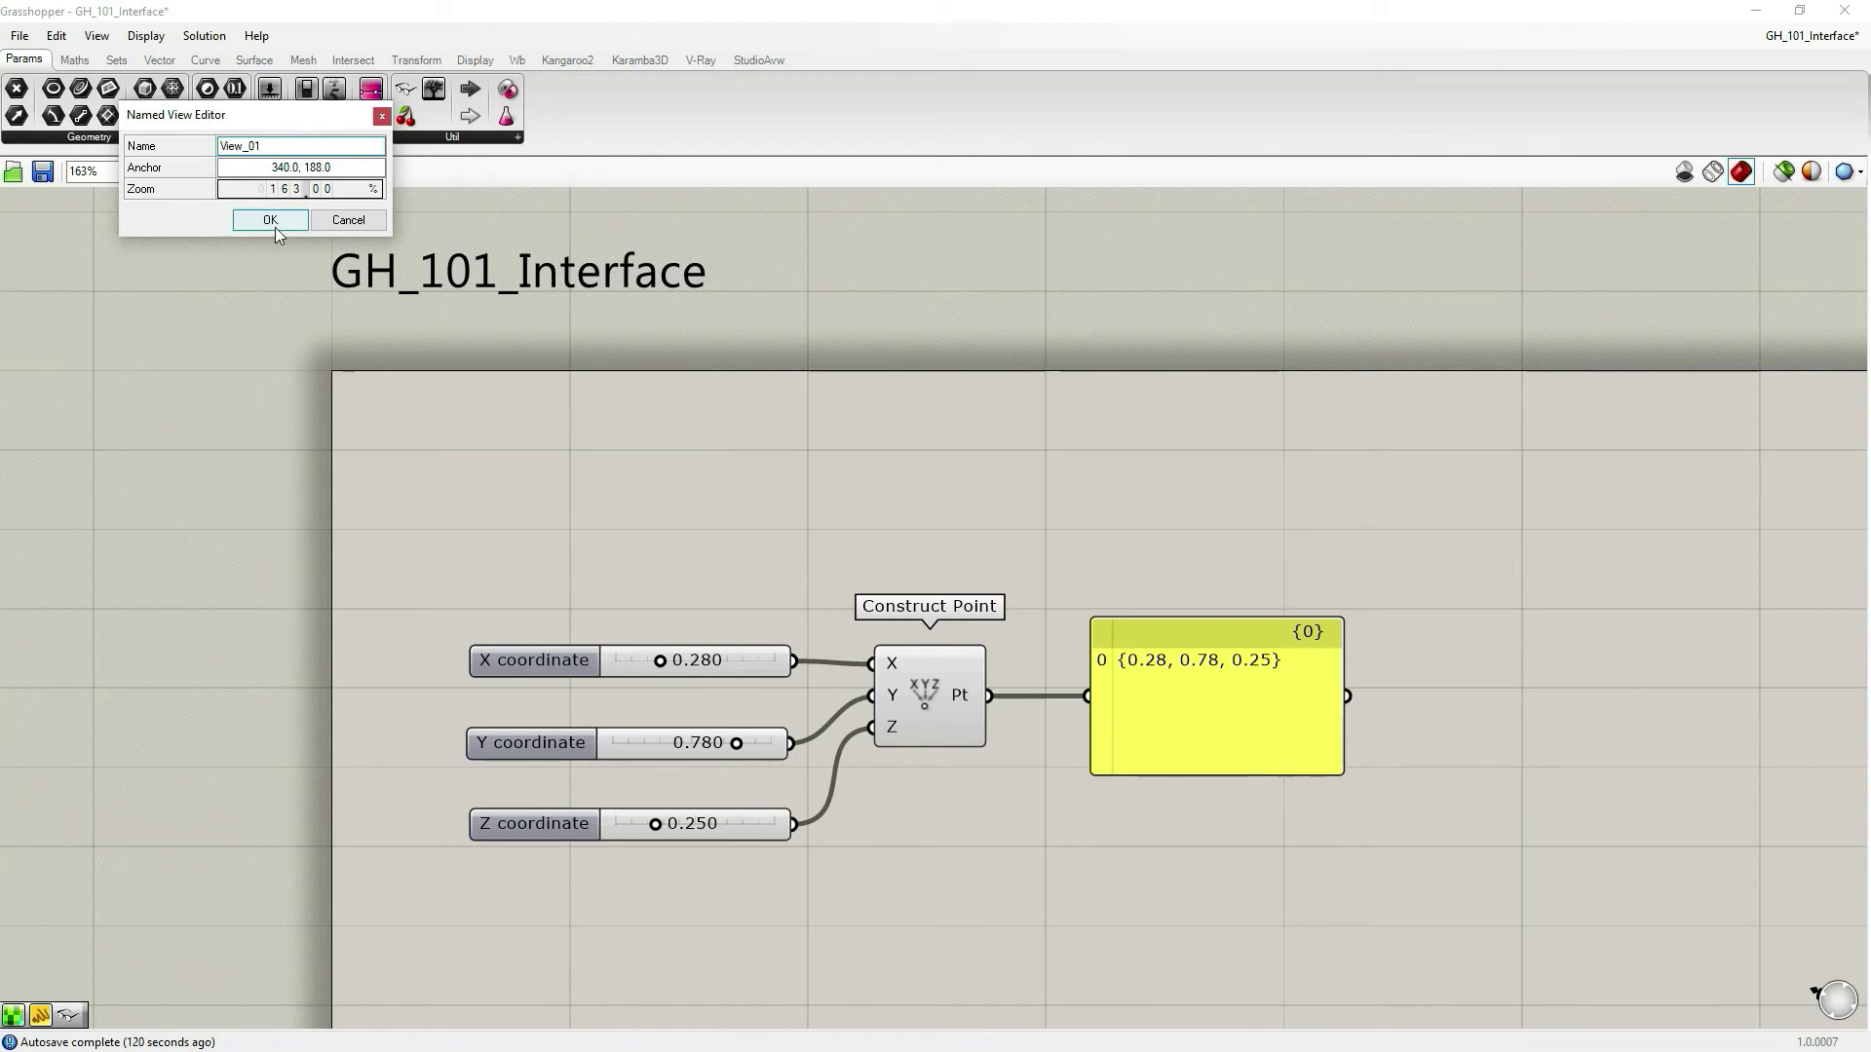
left_click(275, 225)
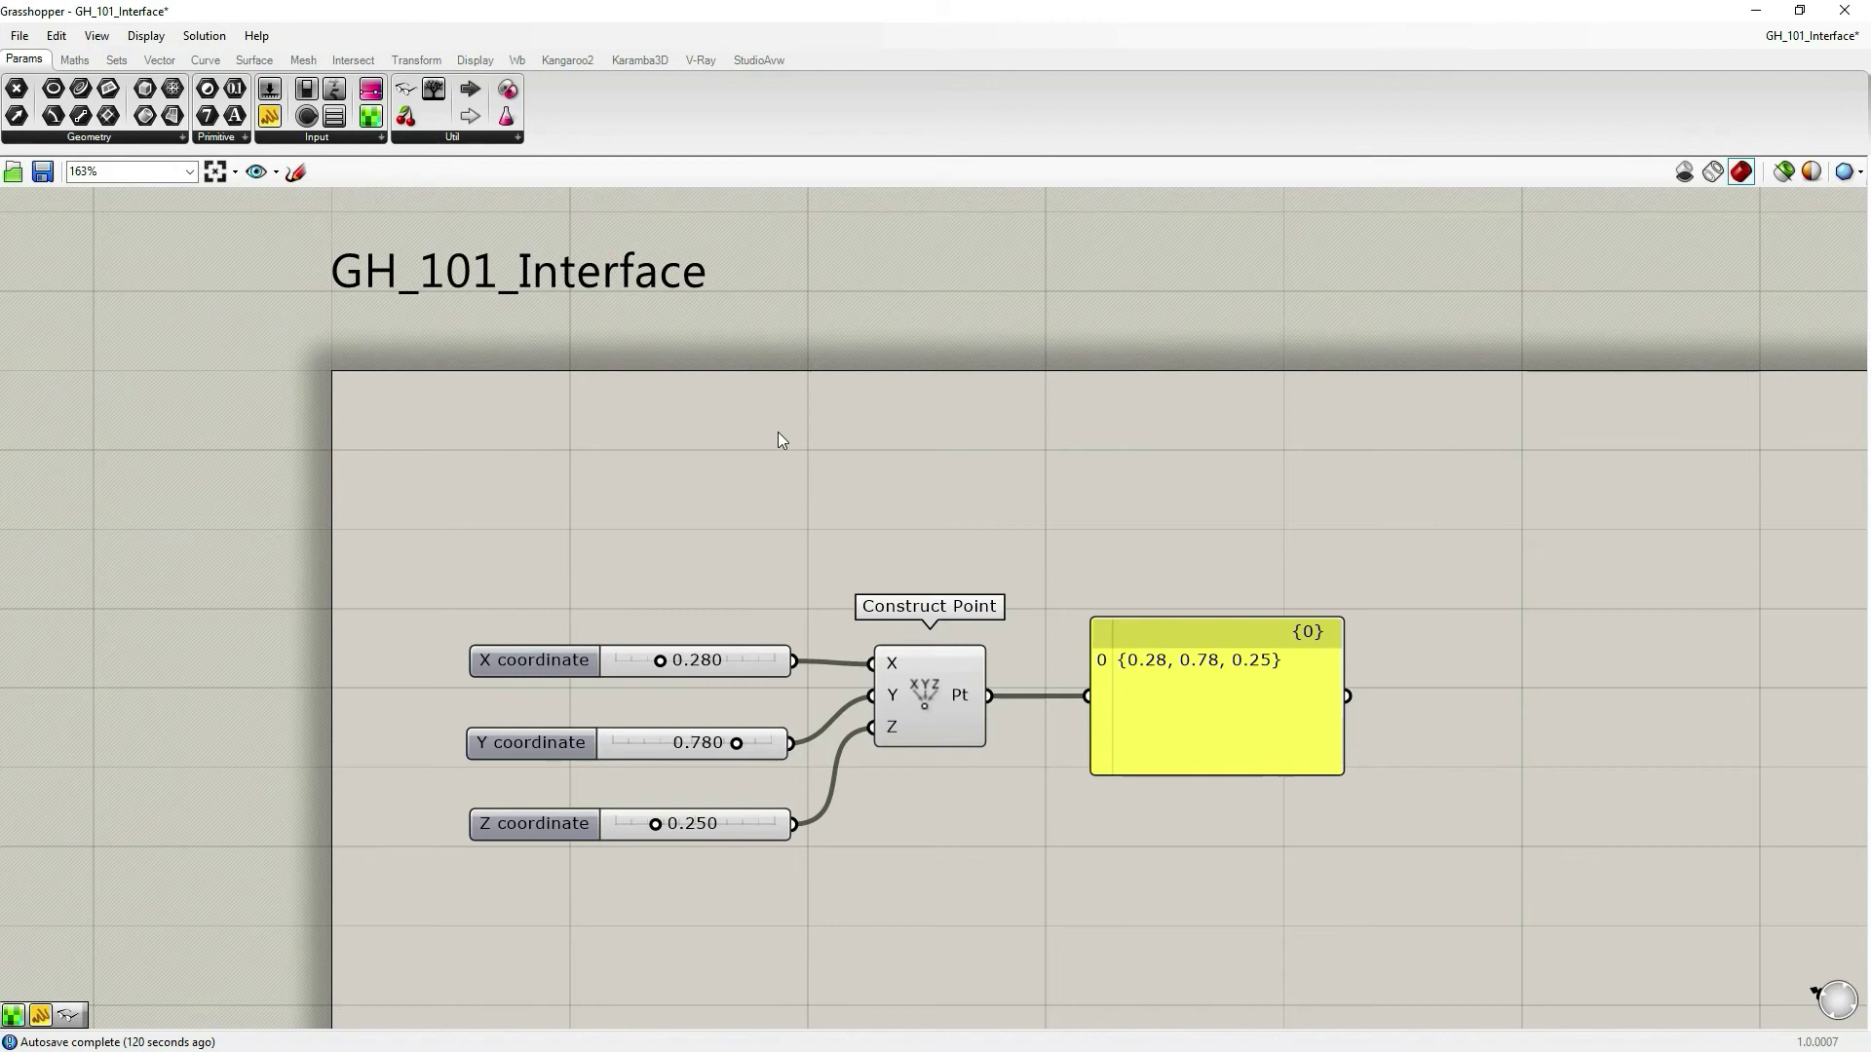
Zoom and pan away from the graph, then recall the View_01 named view
scroll(741, 526, "down", 8)
right_click_drag(1114, 604, 568, 539)
left_click(276, 173)
left_click(277, 173)
left_click(277, 173)
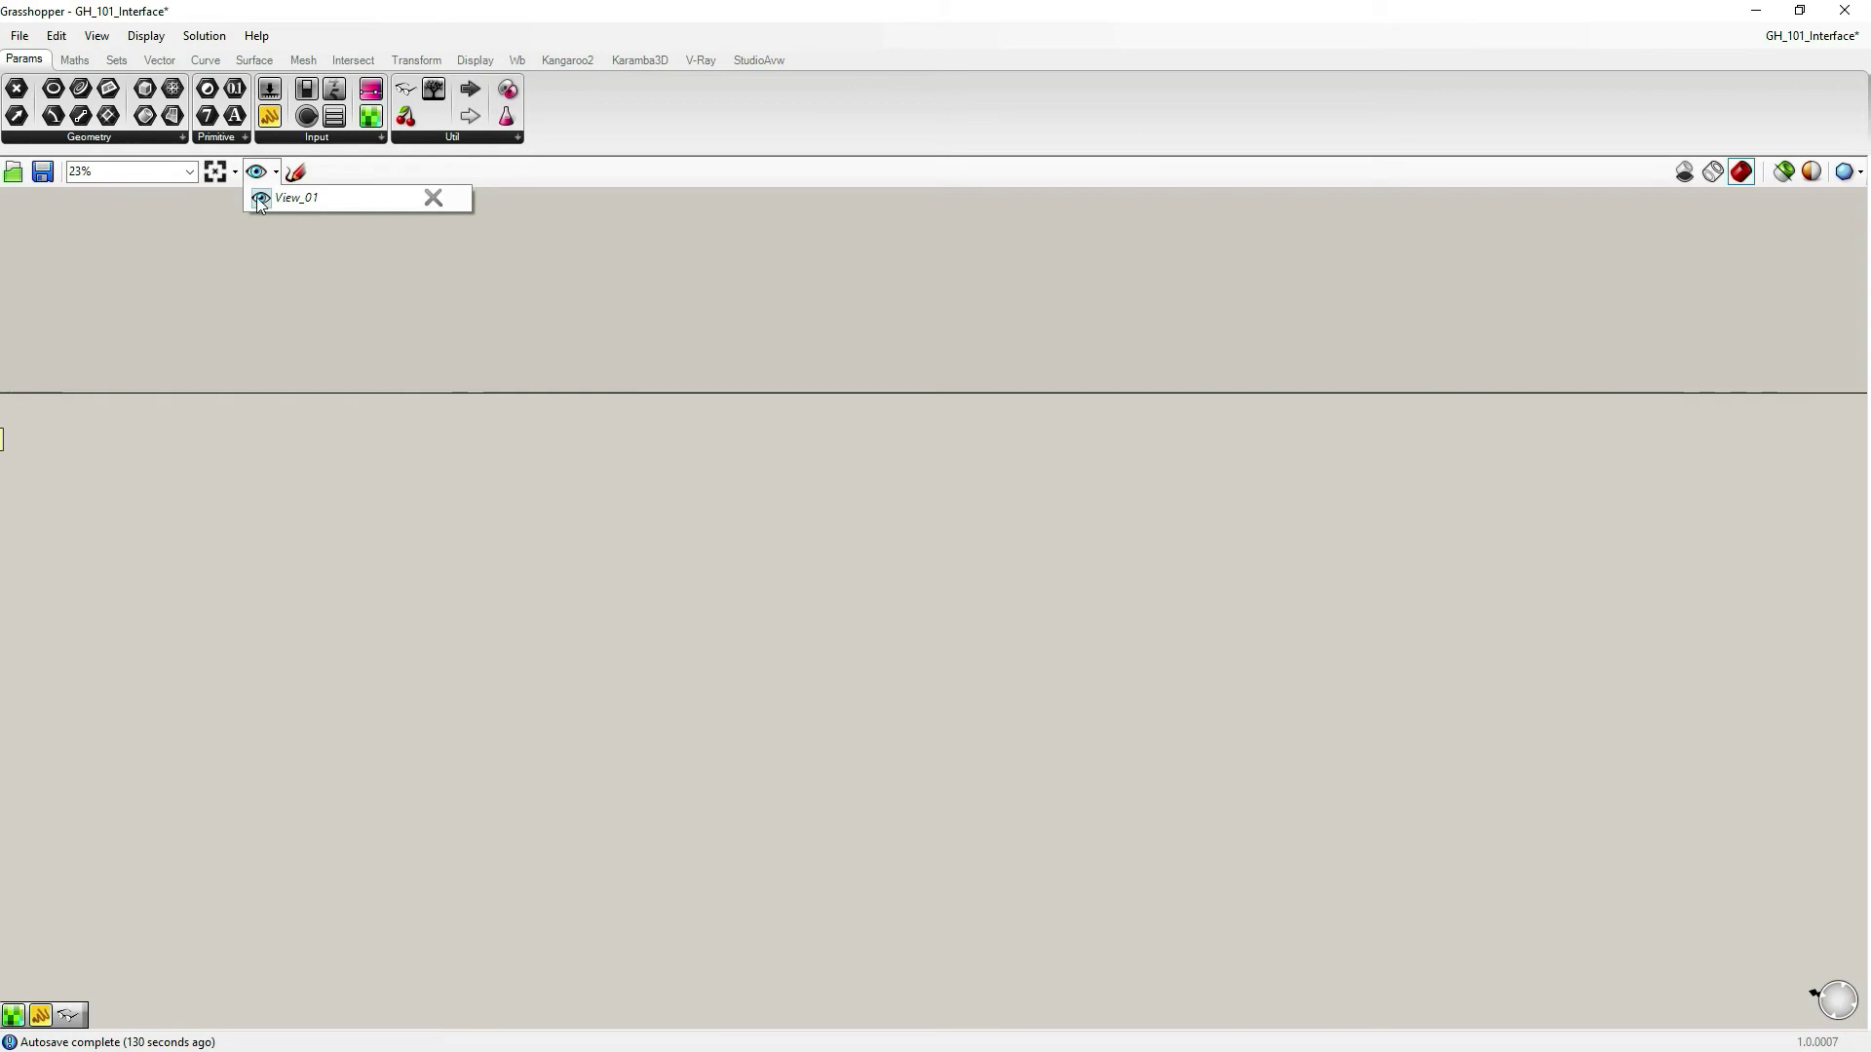
mouse_move(261, 202)
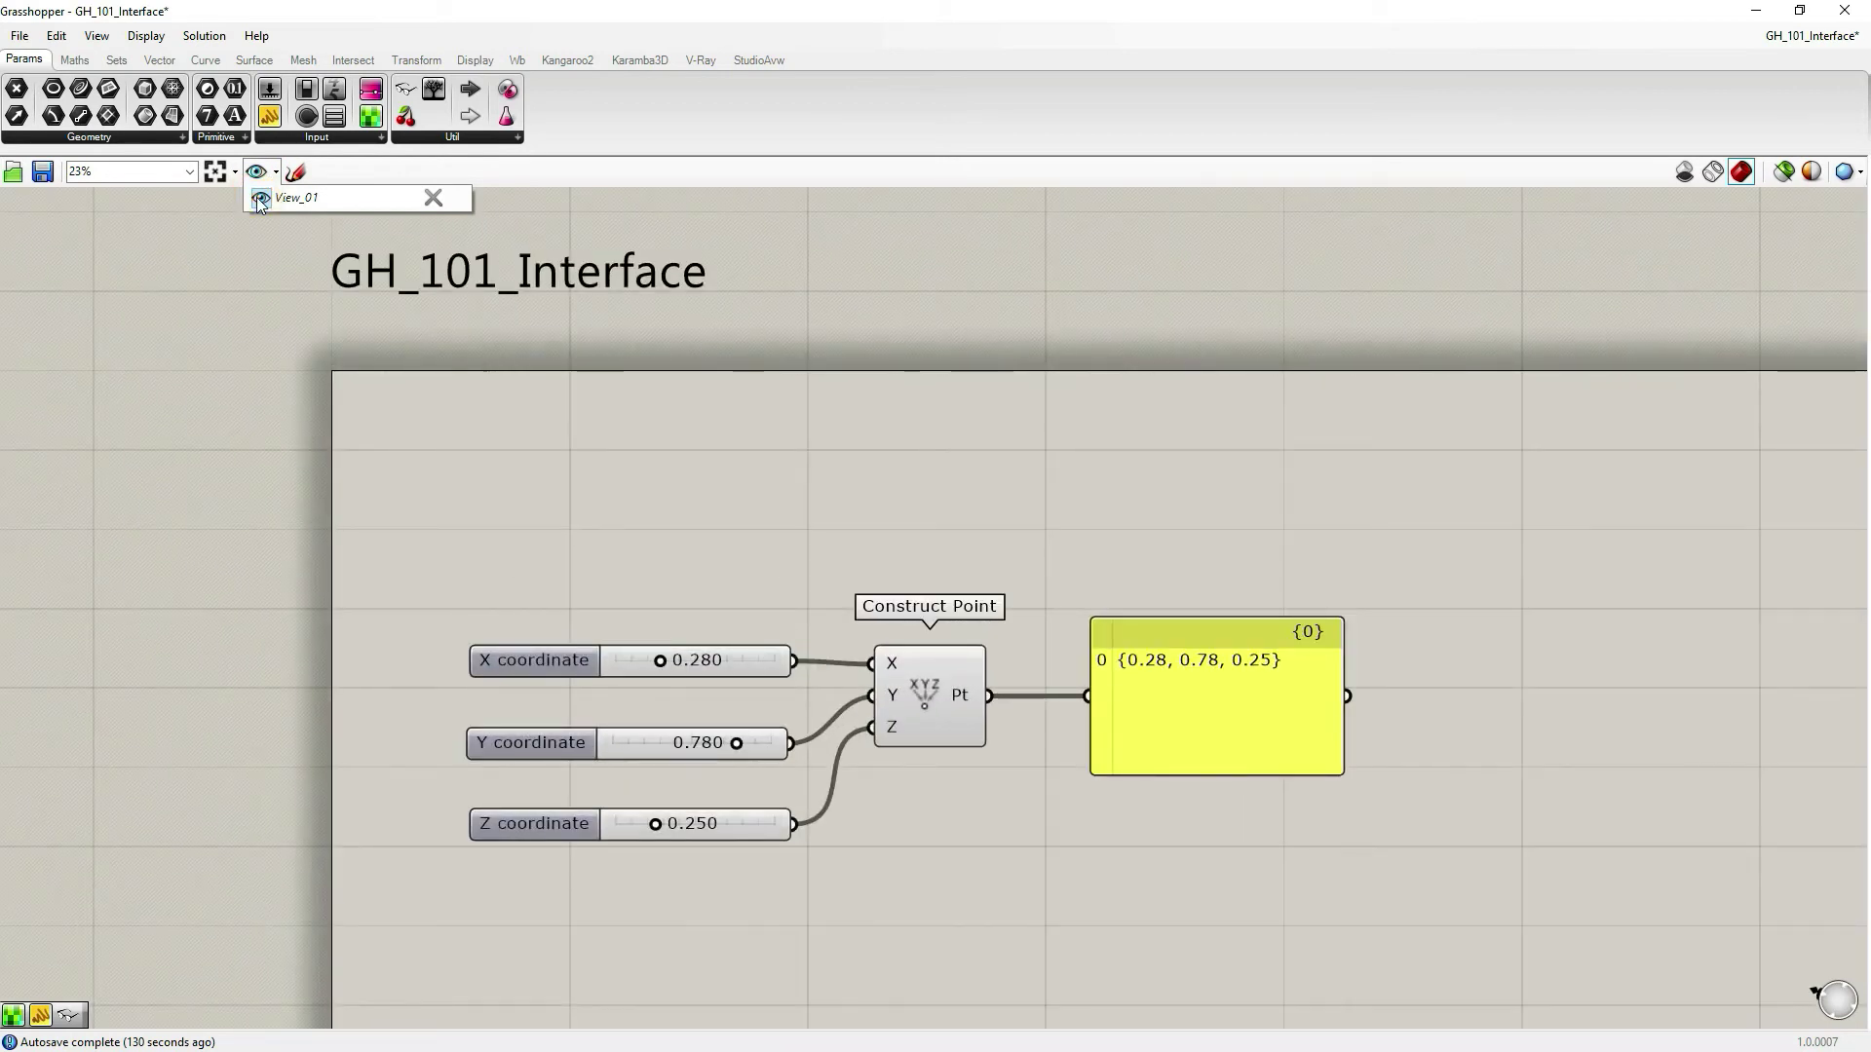
left_click(375, 368)
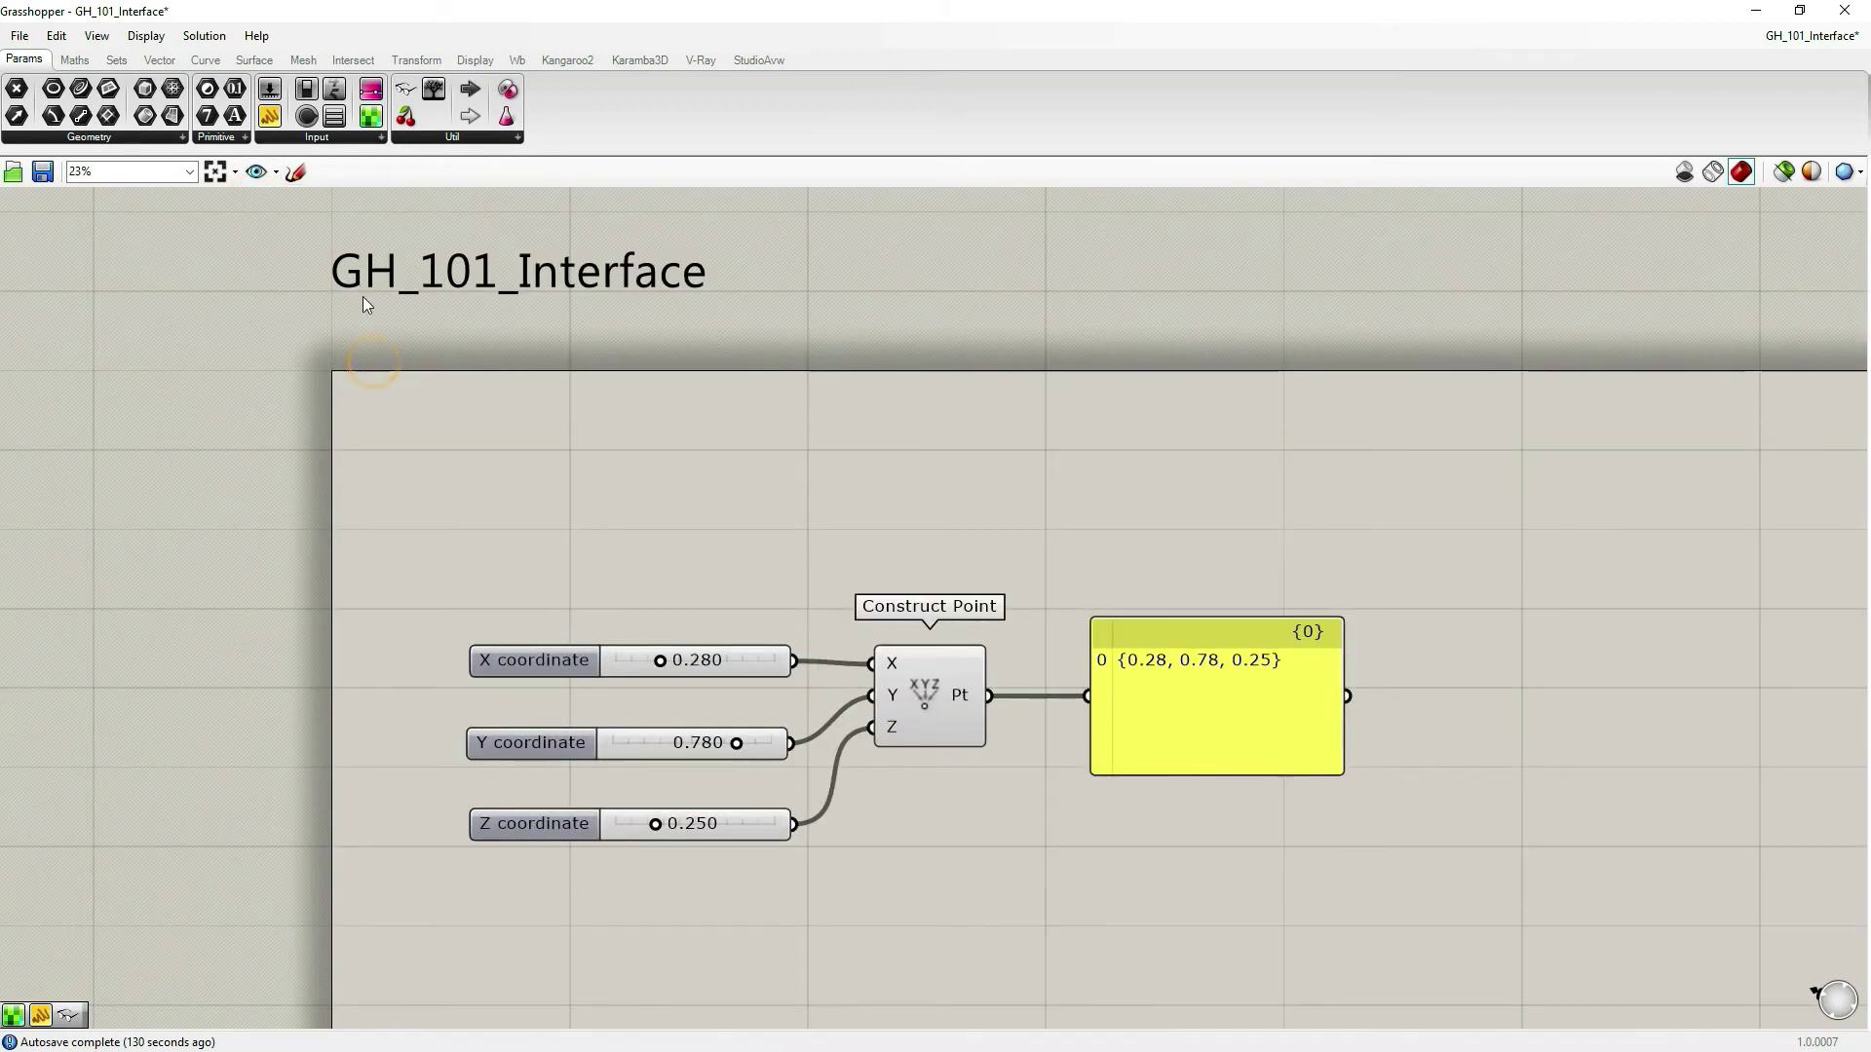
left_click(296, 173)
mouse_move(459, 597)
left_mouse_down()
mouse_move(439, 716)
mouse_move(450, 851)
mouse_move(513, 795)
mouse_move(518, 655)
mouse_move(466, 612)
left_mouse_up()
mouse_move(855, 624)
left_mouse_down()
mouse_move(866, 772)
mouse_move(920, 765)
mouse_move(918, 668)
mouse_move(857, 628)
left_mouse_up()
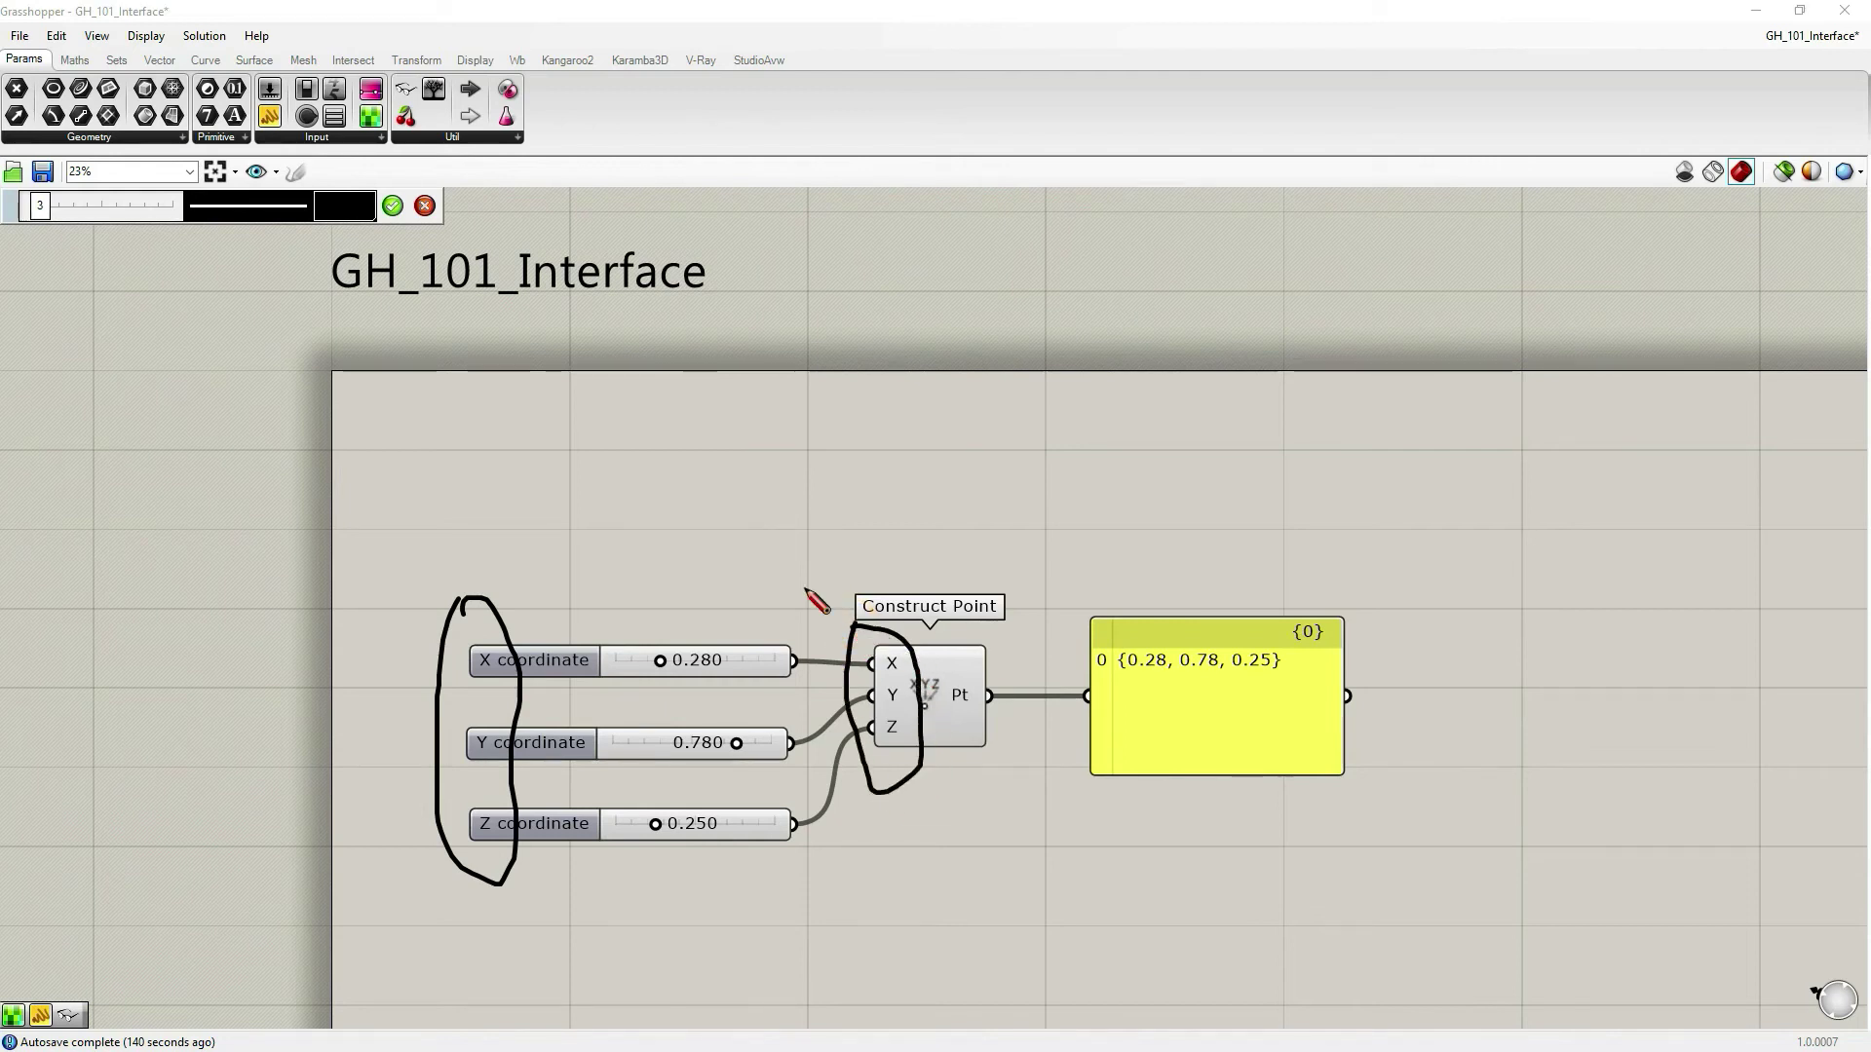
left_click(333, 202)
left_click(347, 259)
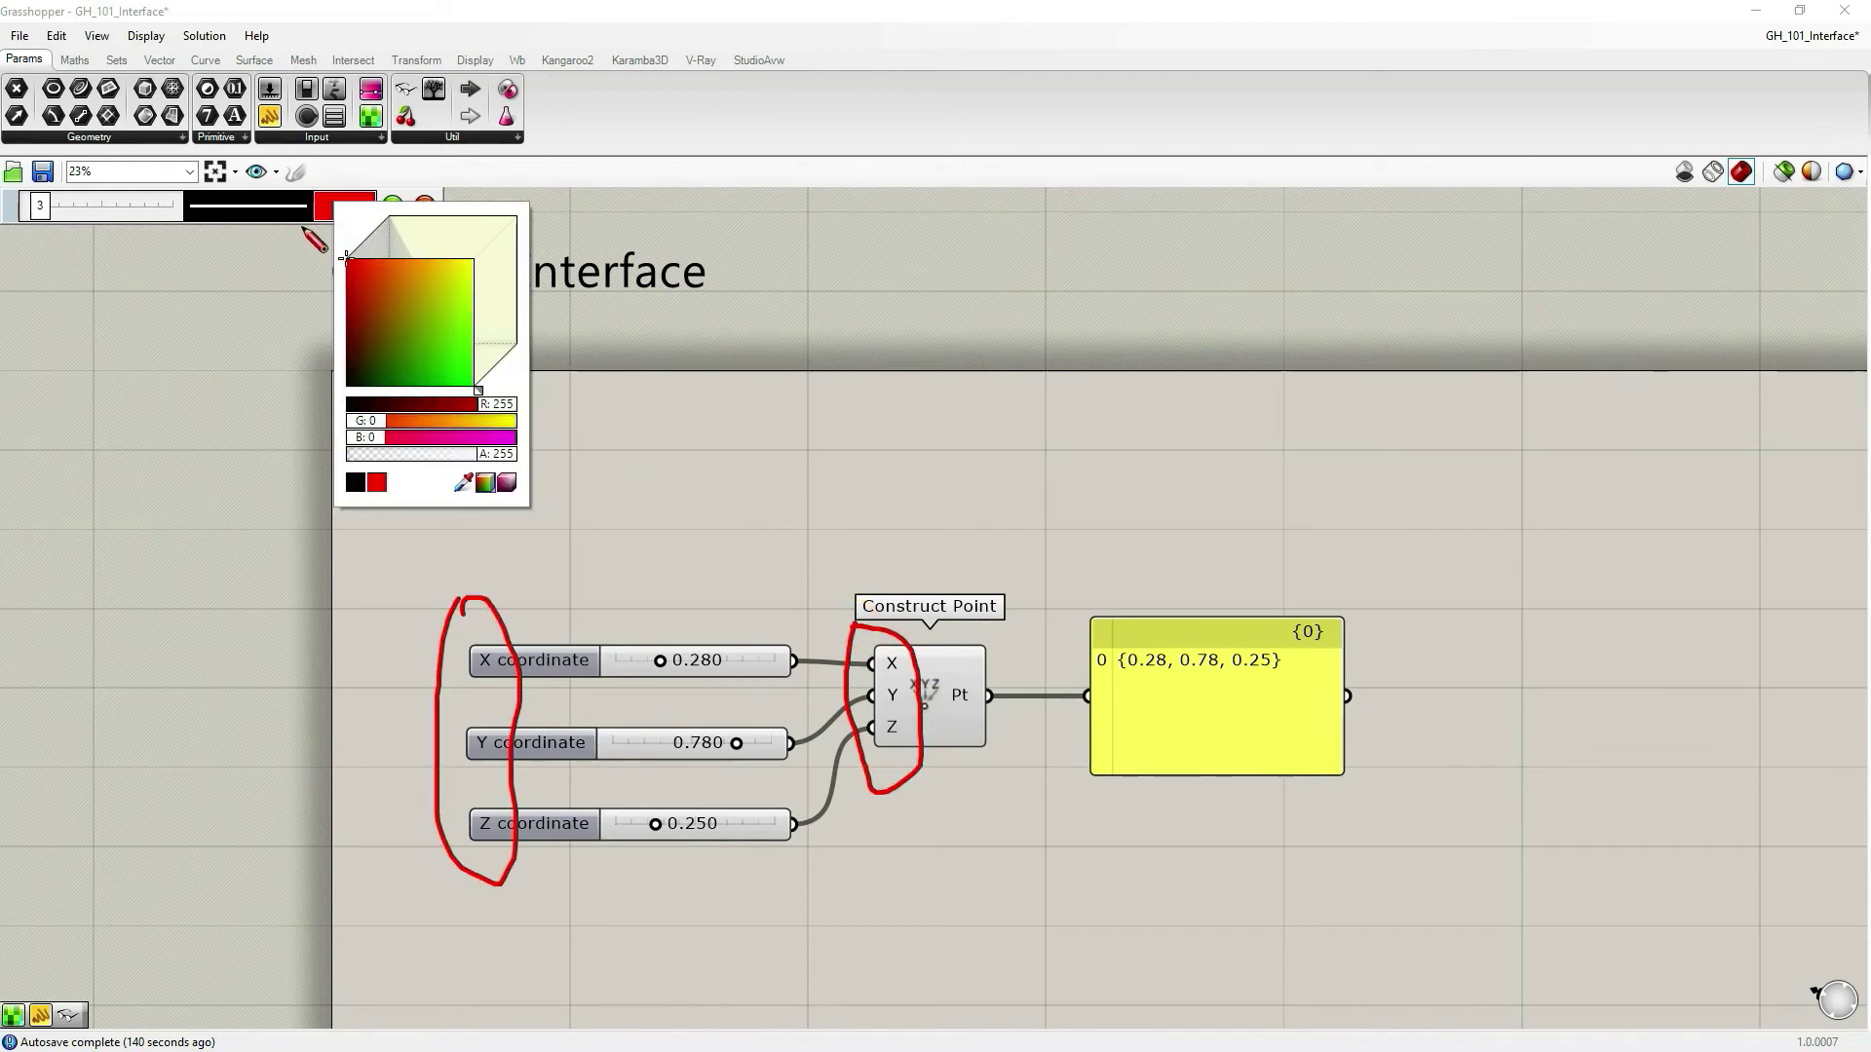
left_click(395, 204)
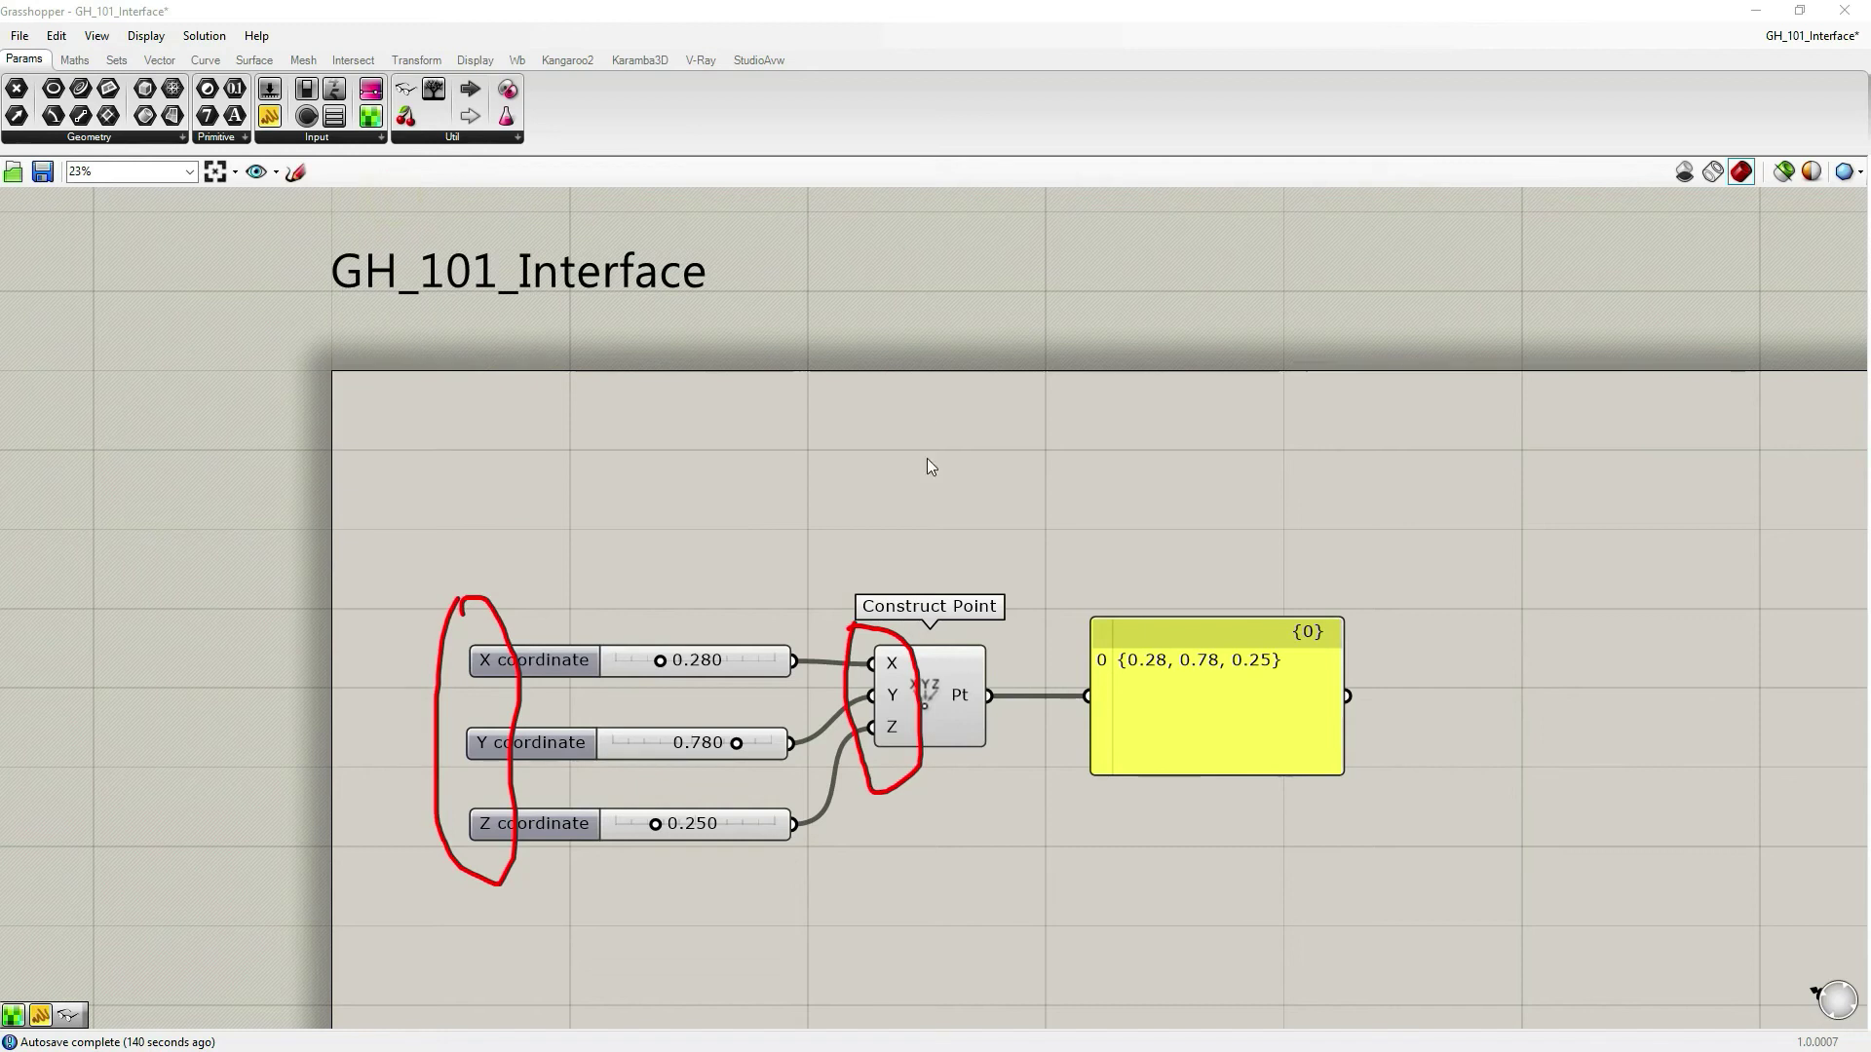
left_click(875, 635)
double_click(875, 633)
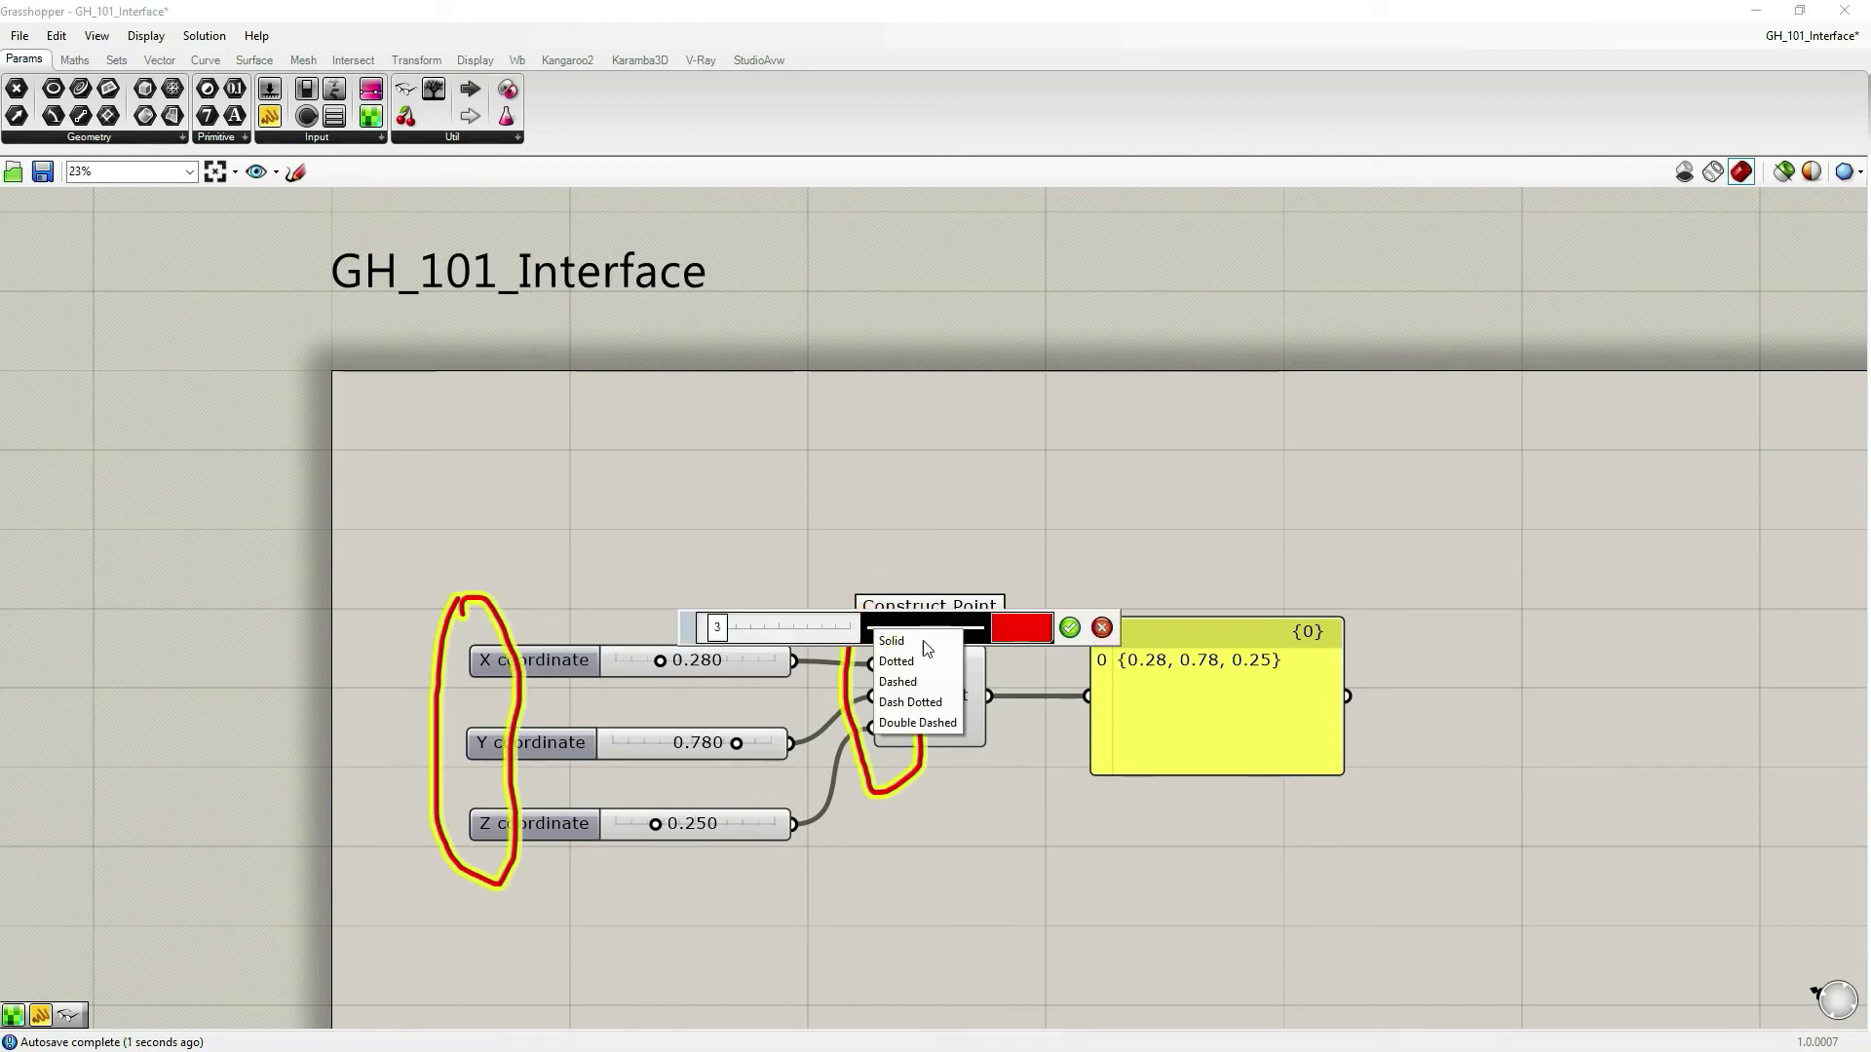
left_click(1101, 627)
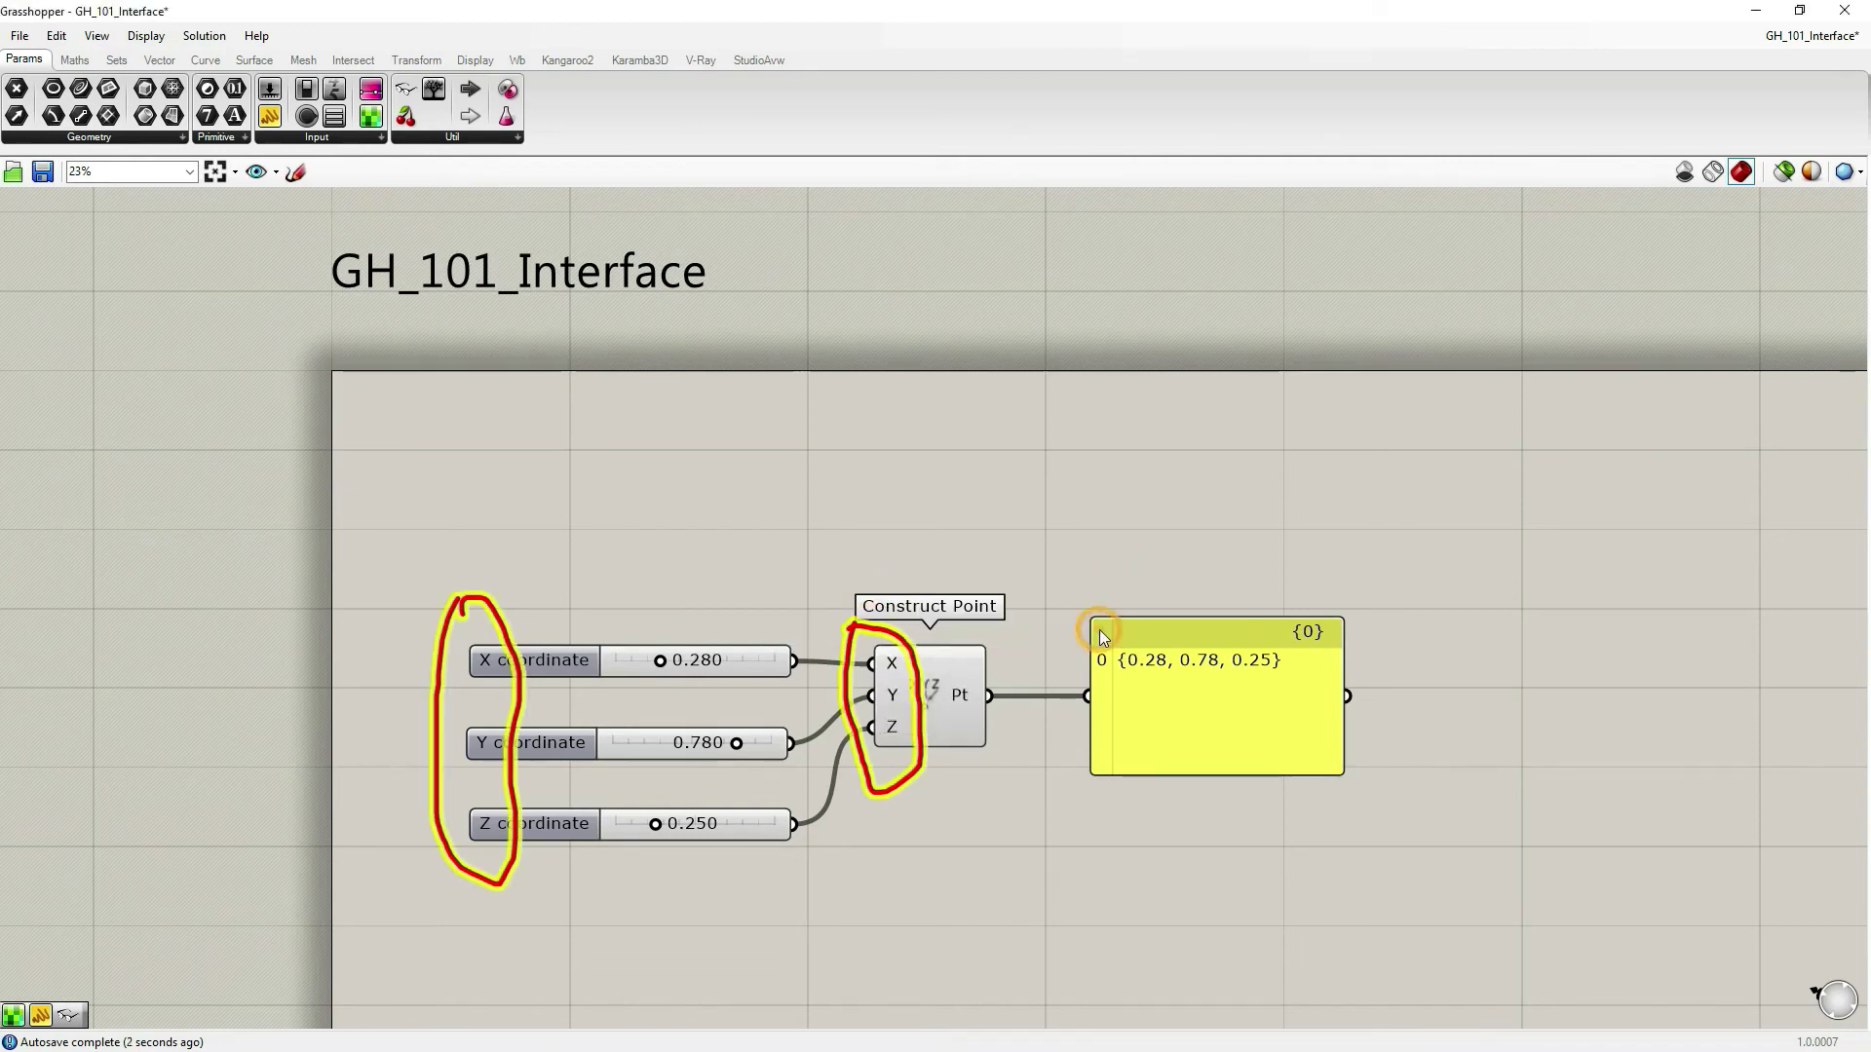
right_click(903, 648)
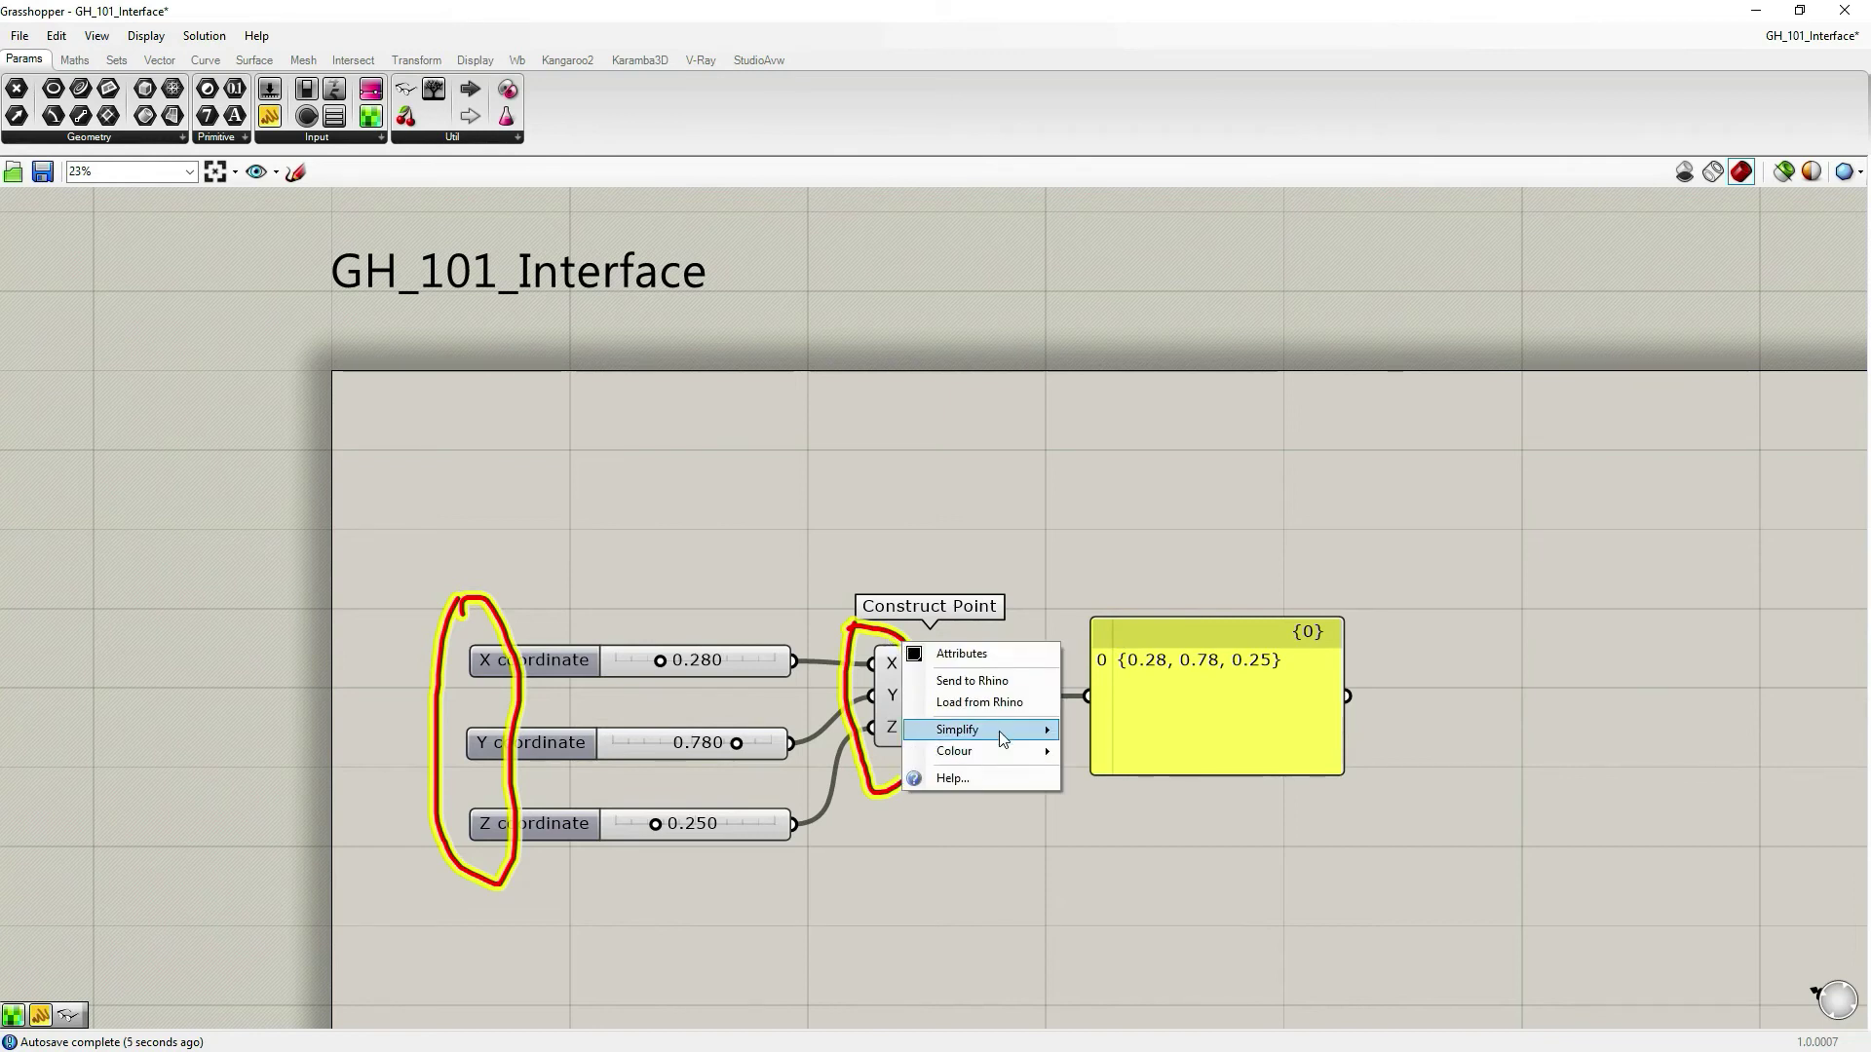
mouse_move(1000, 739)
mouse_move(1111, 733)
left_mouse_down()
mouse_move(1217, 733)
mouse_move(1082, 736)
left_mouse_up()
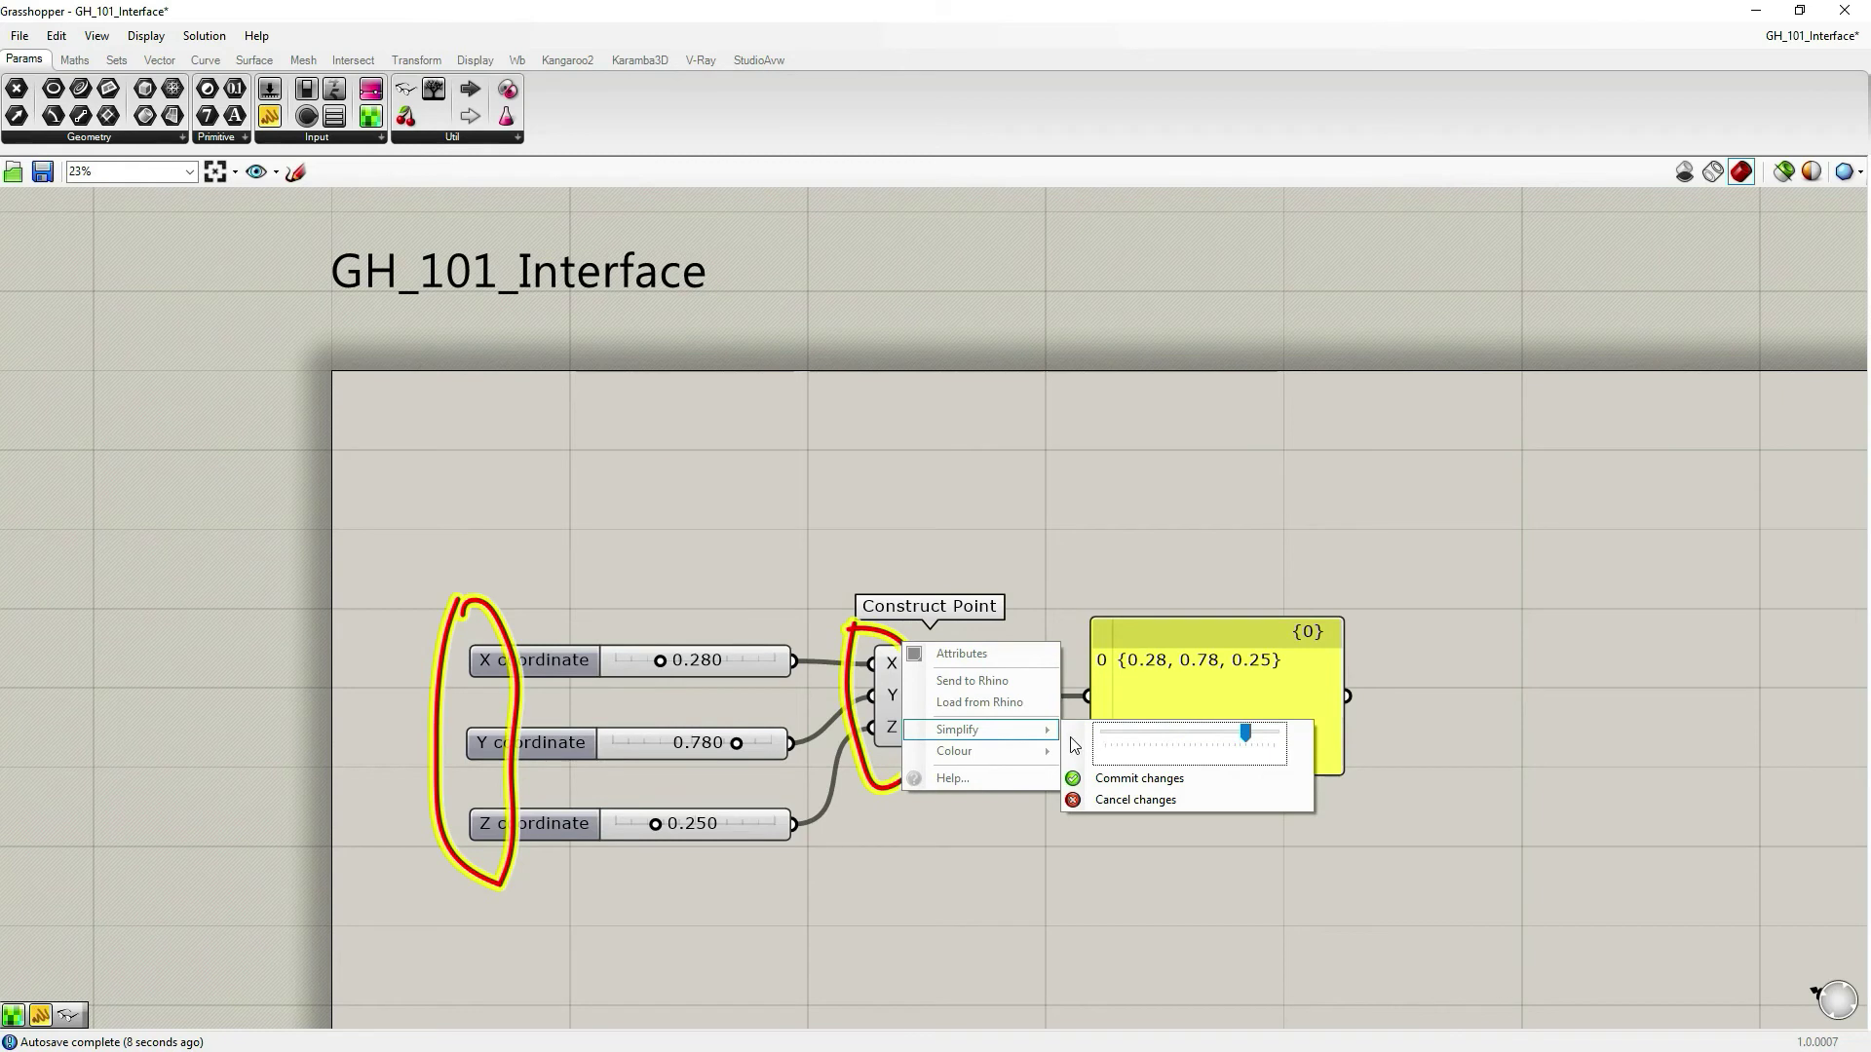
left_click(1121, 801)
right_click(889, 645)
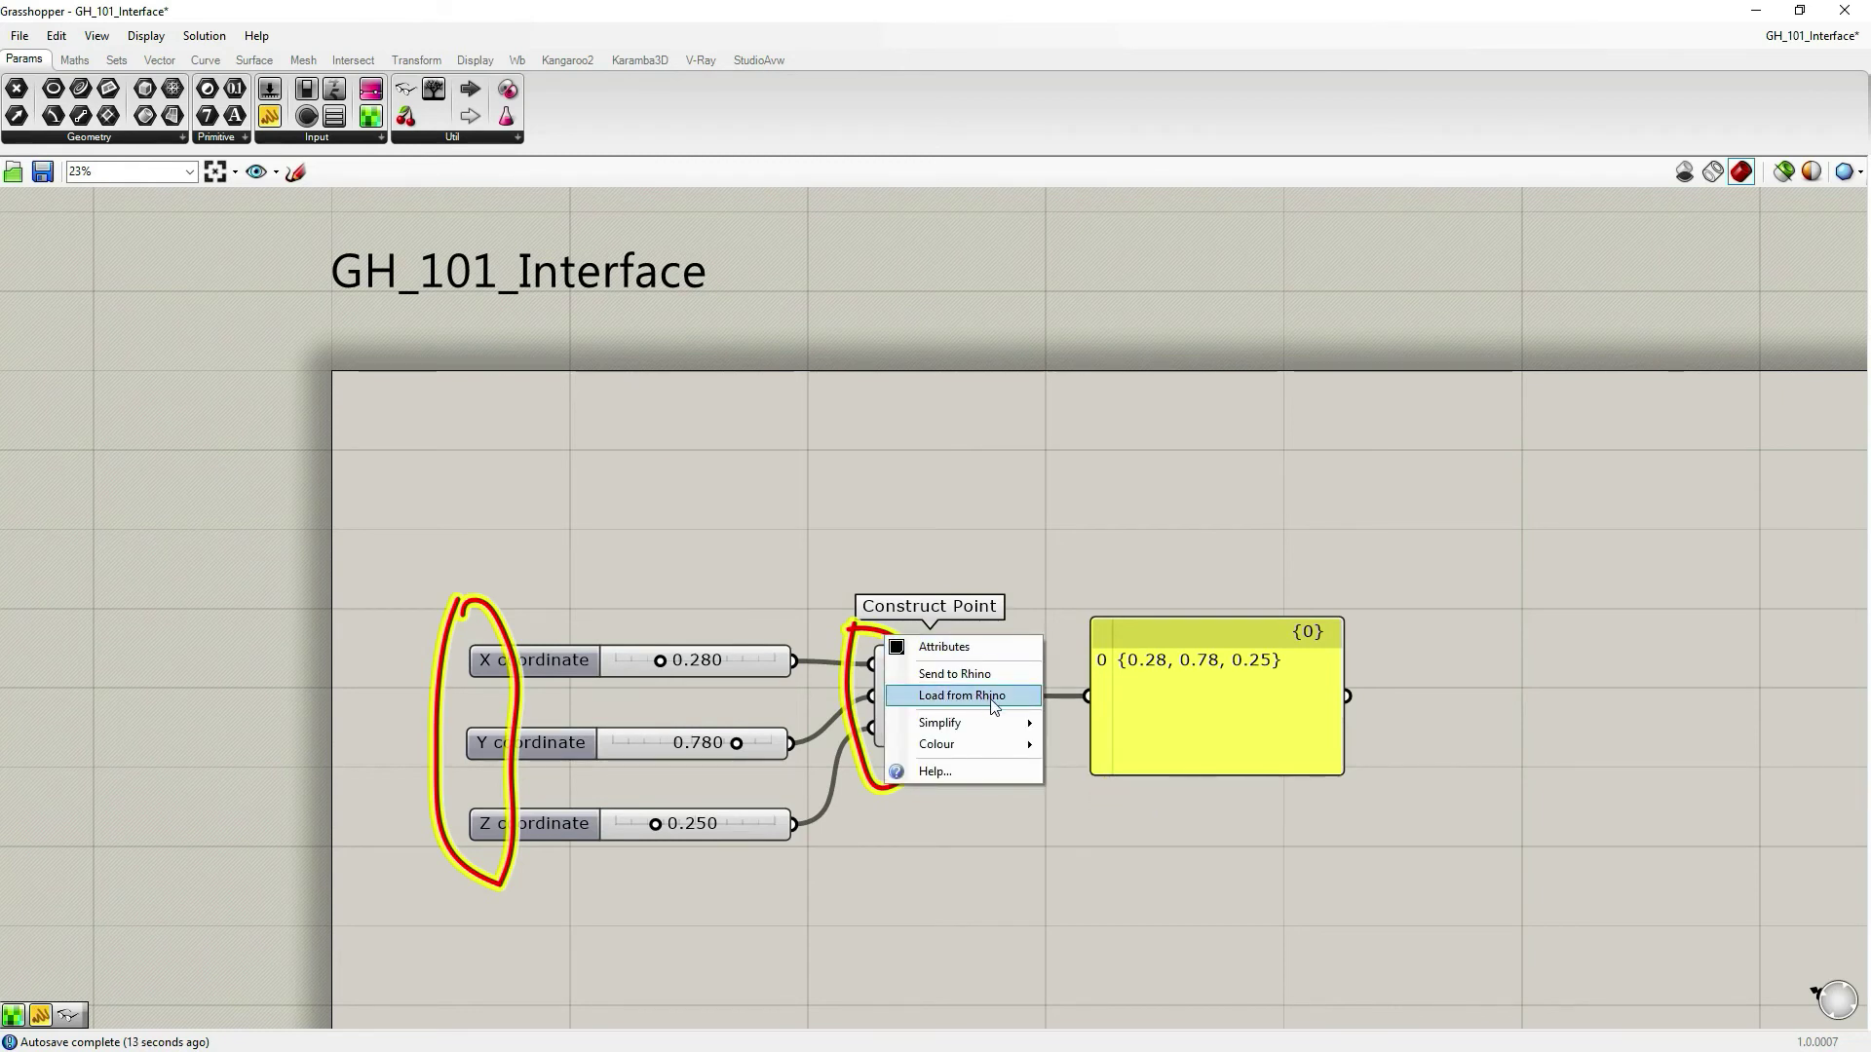
left_click(766, 535)
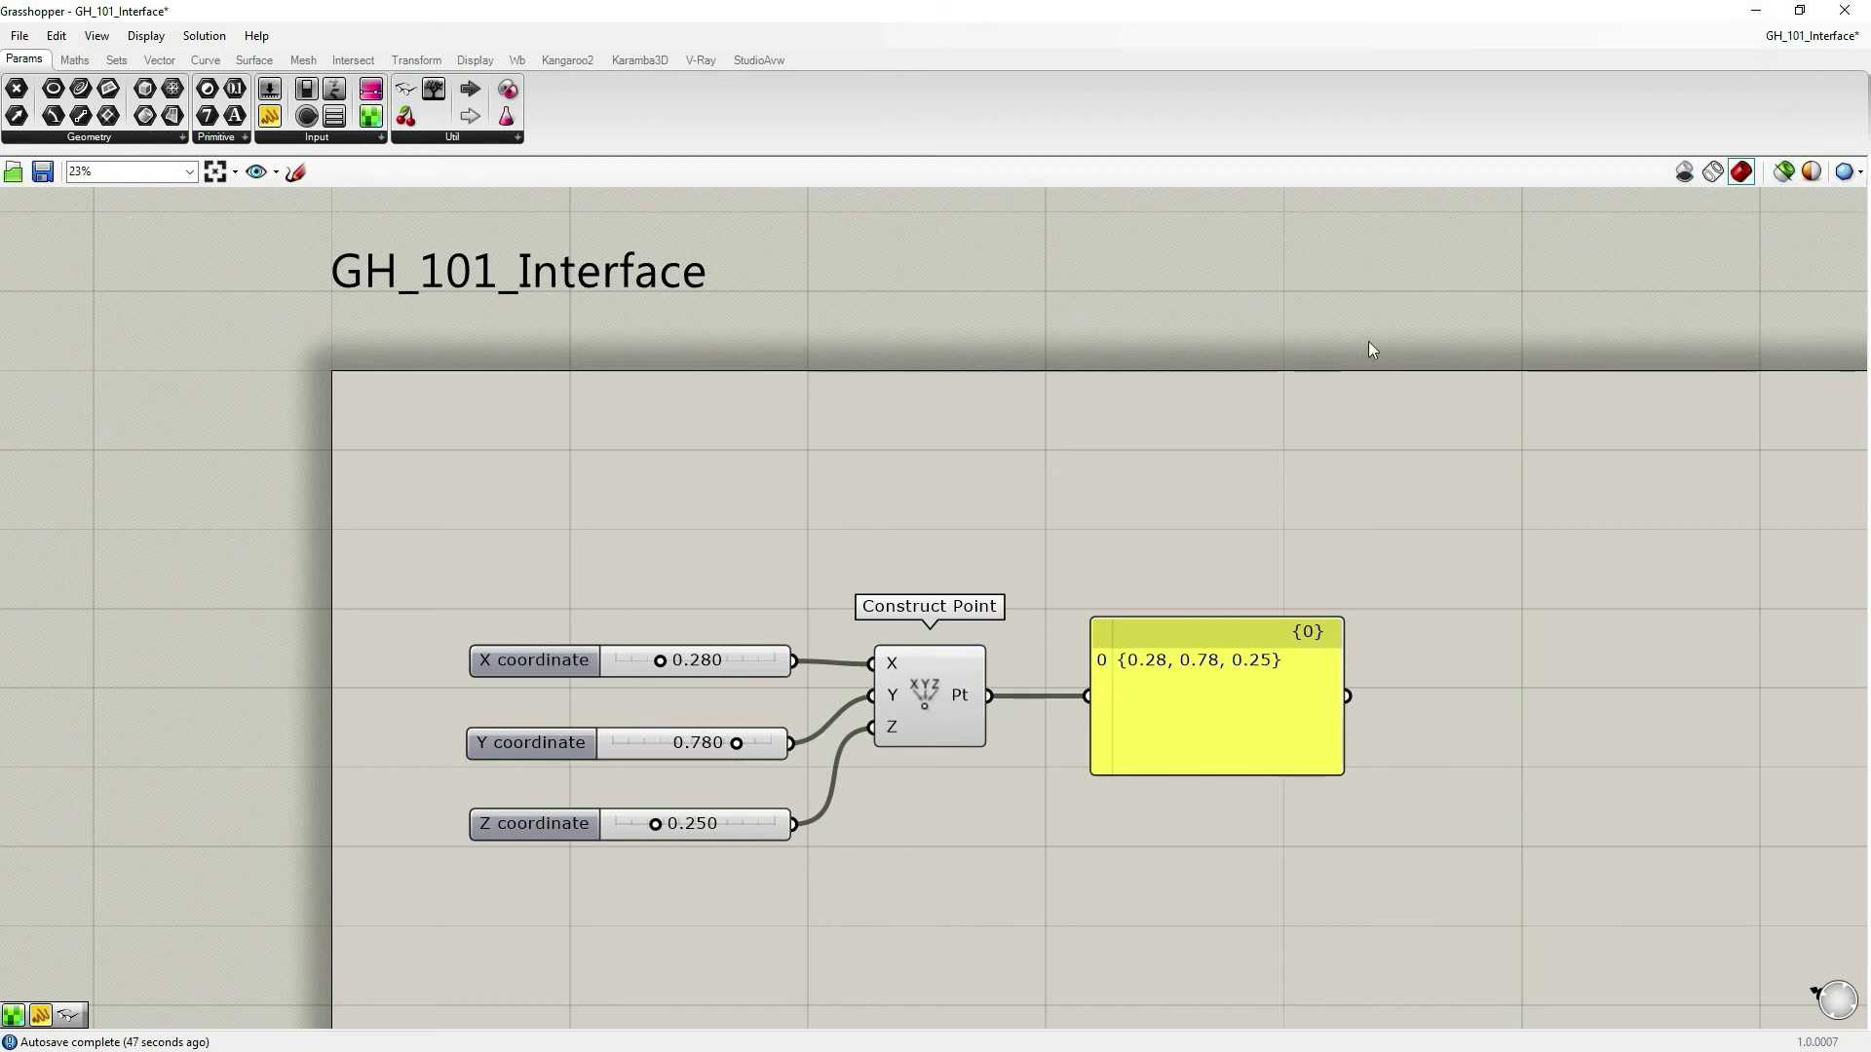
Nudge the Construct Point component a few pixels up and to the left
left_click_drag(956, 693, 951, 690)
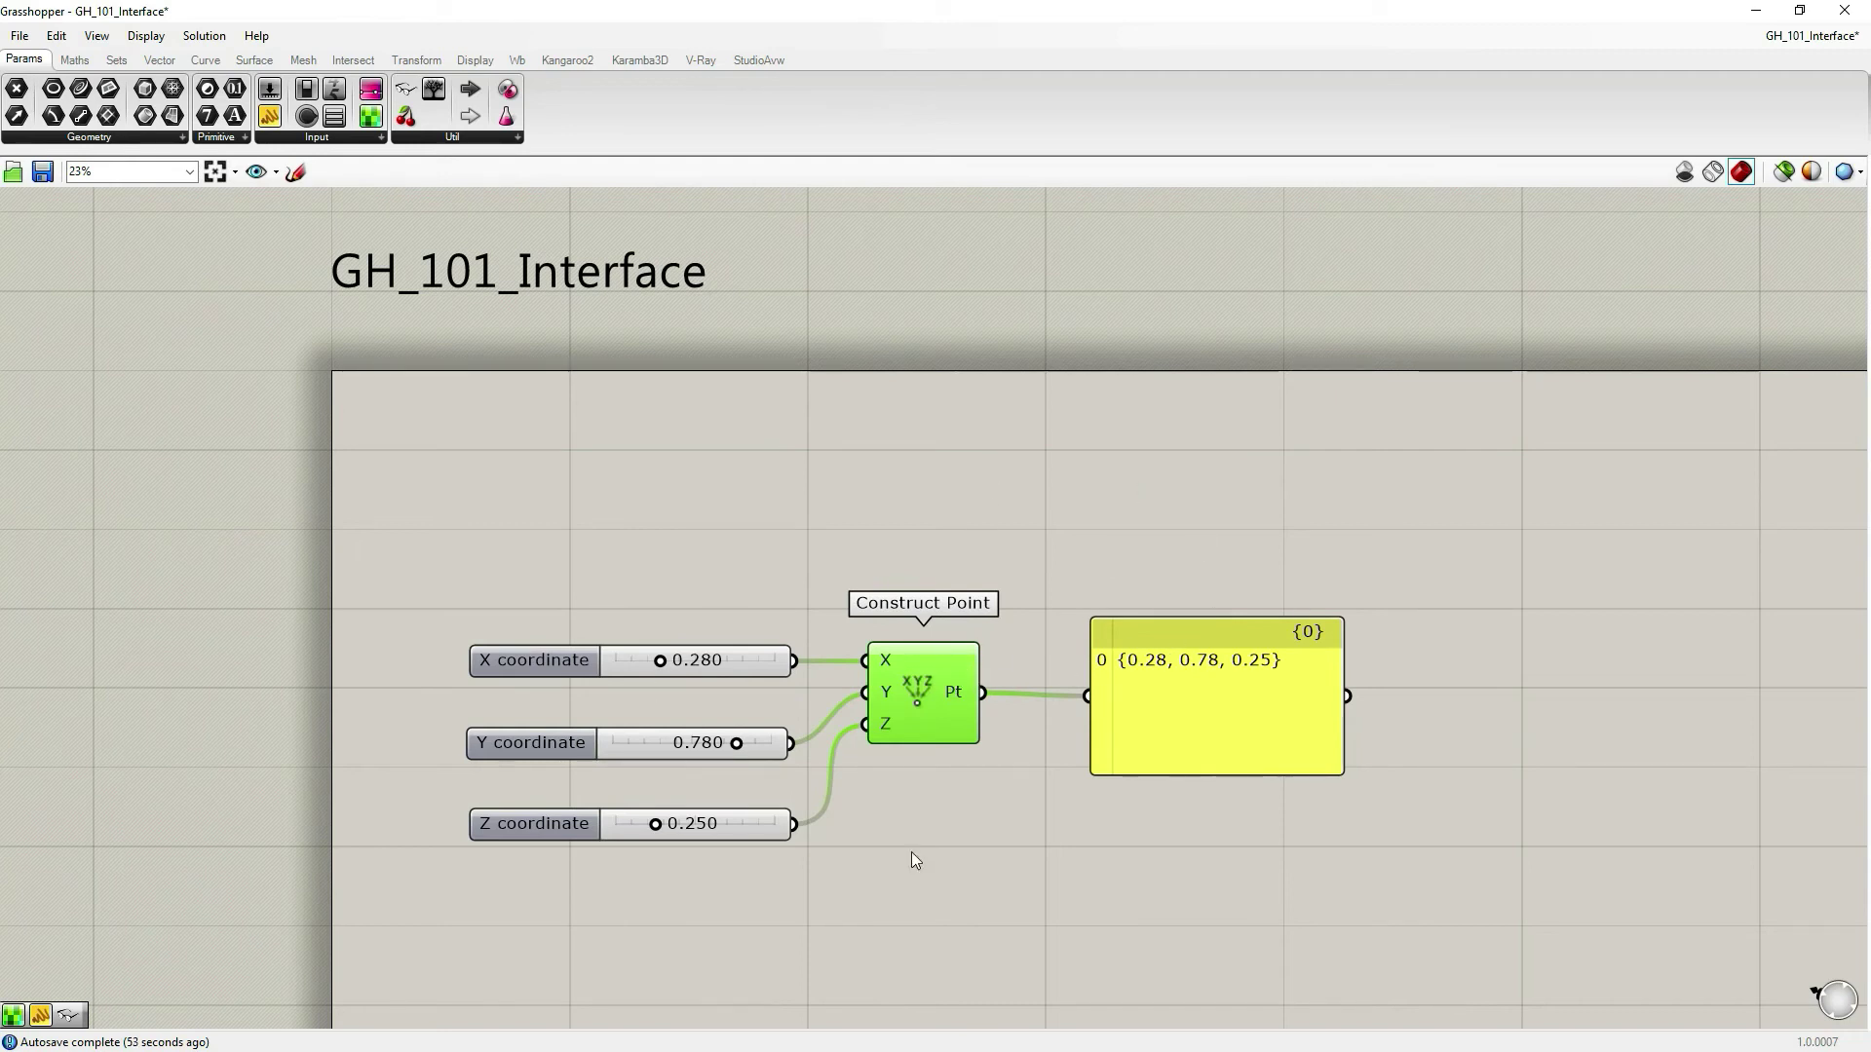
Restore the Grasshopper window beside Rhino and orbit Rhino's perspective view
left_click(1799, 12)
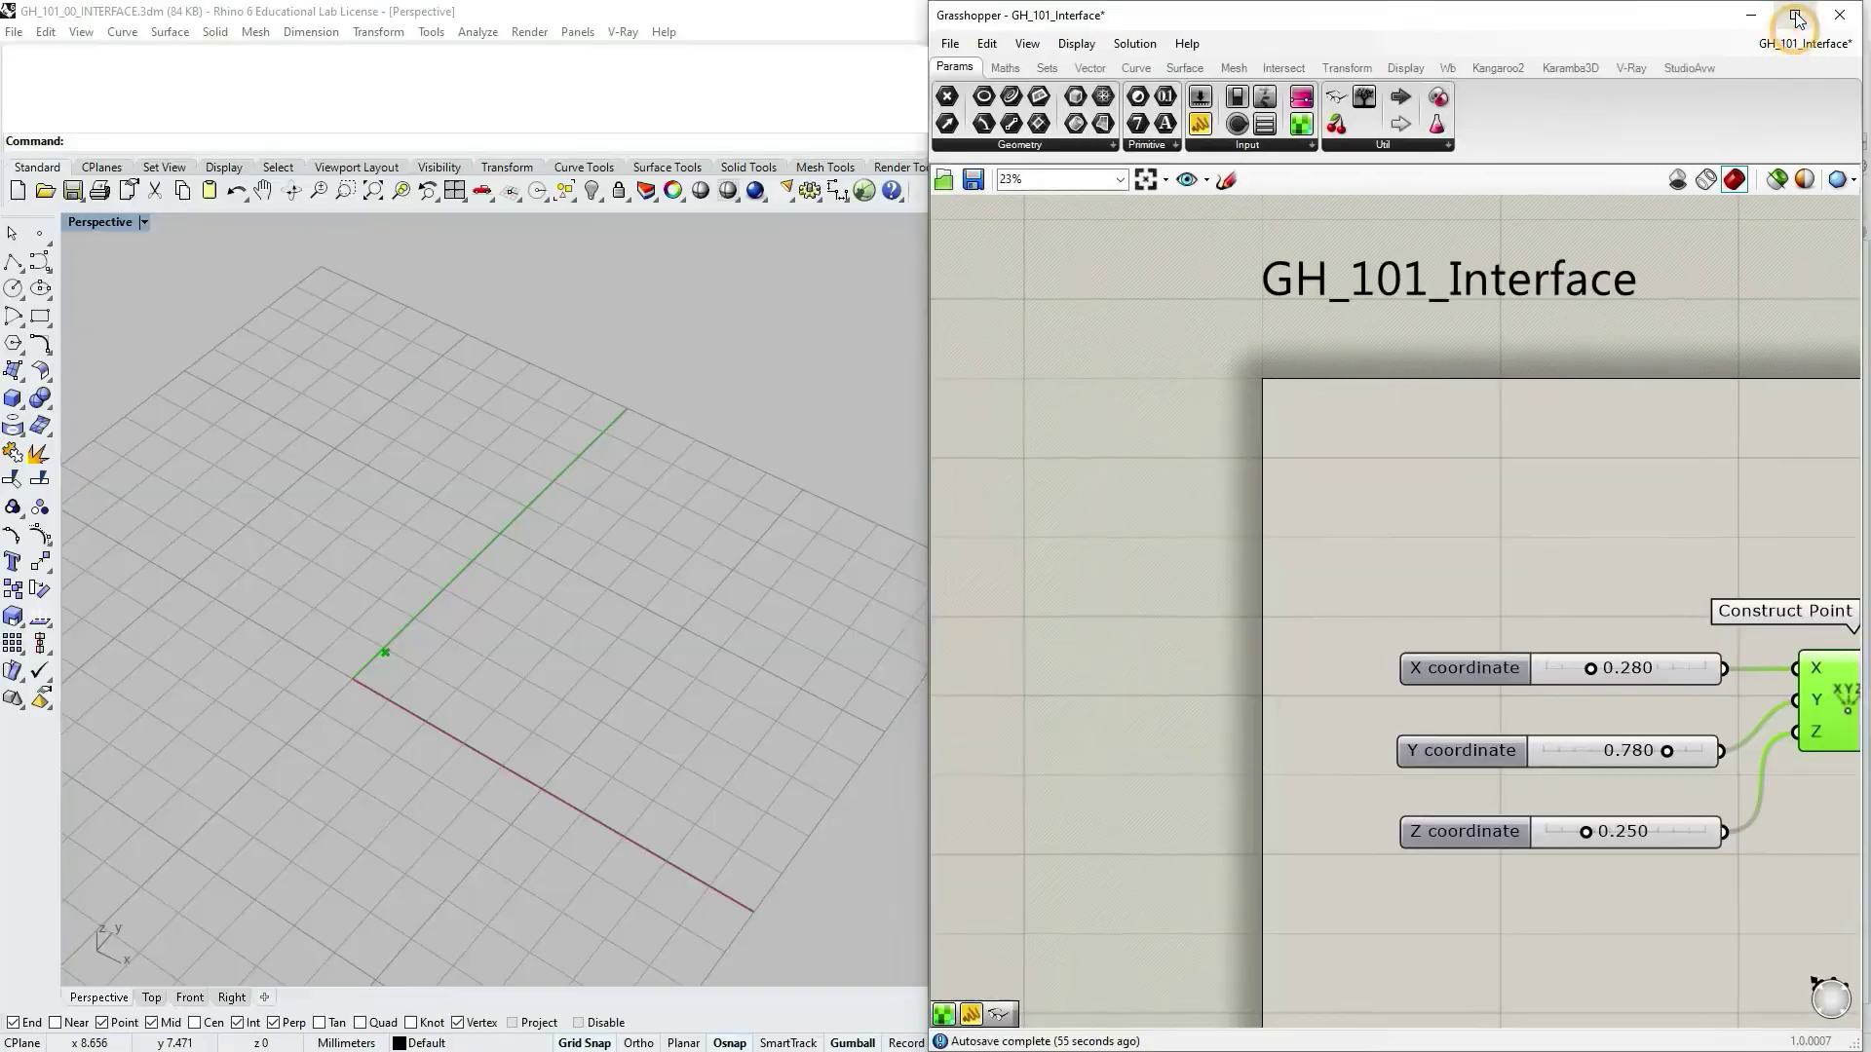
scroll(1072, 525, "down", 5)
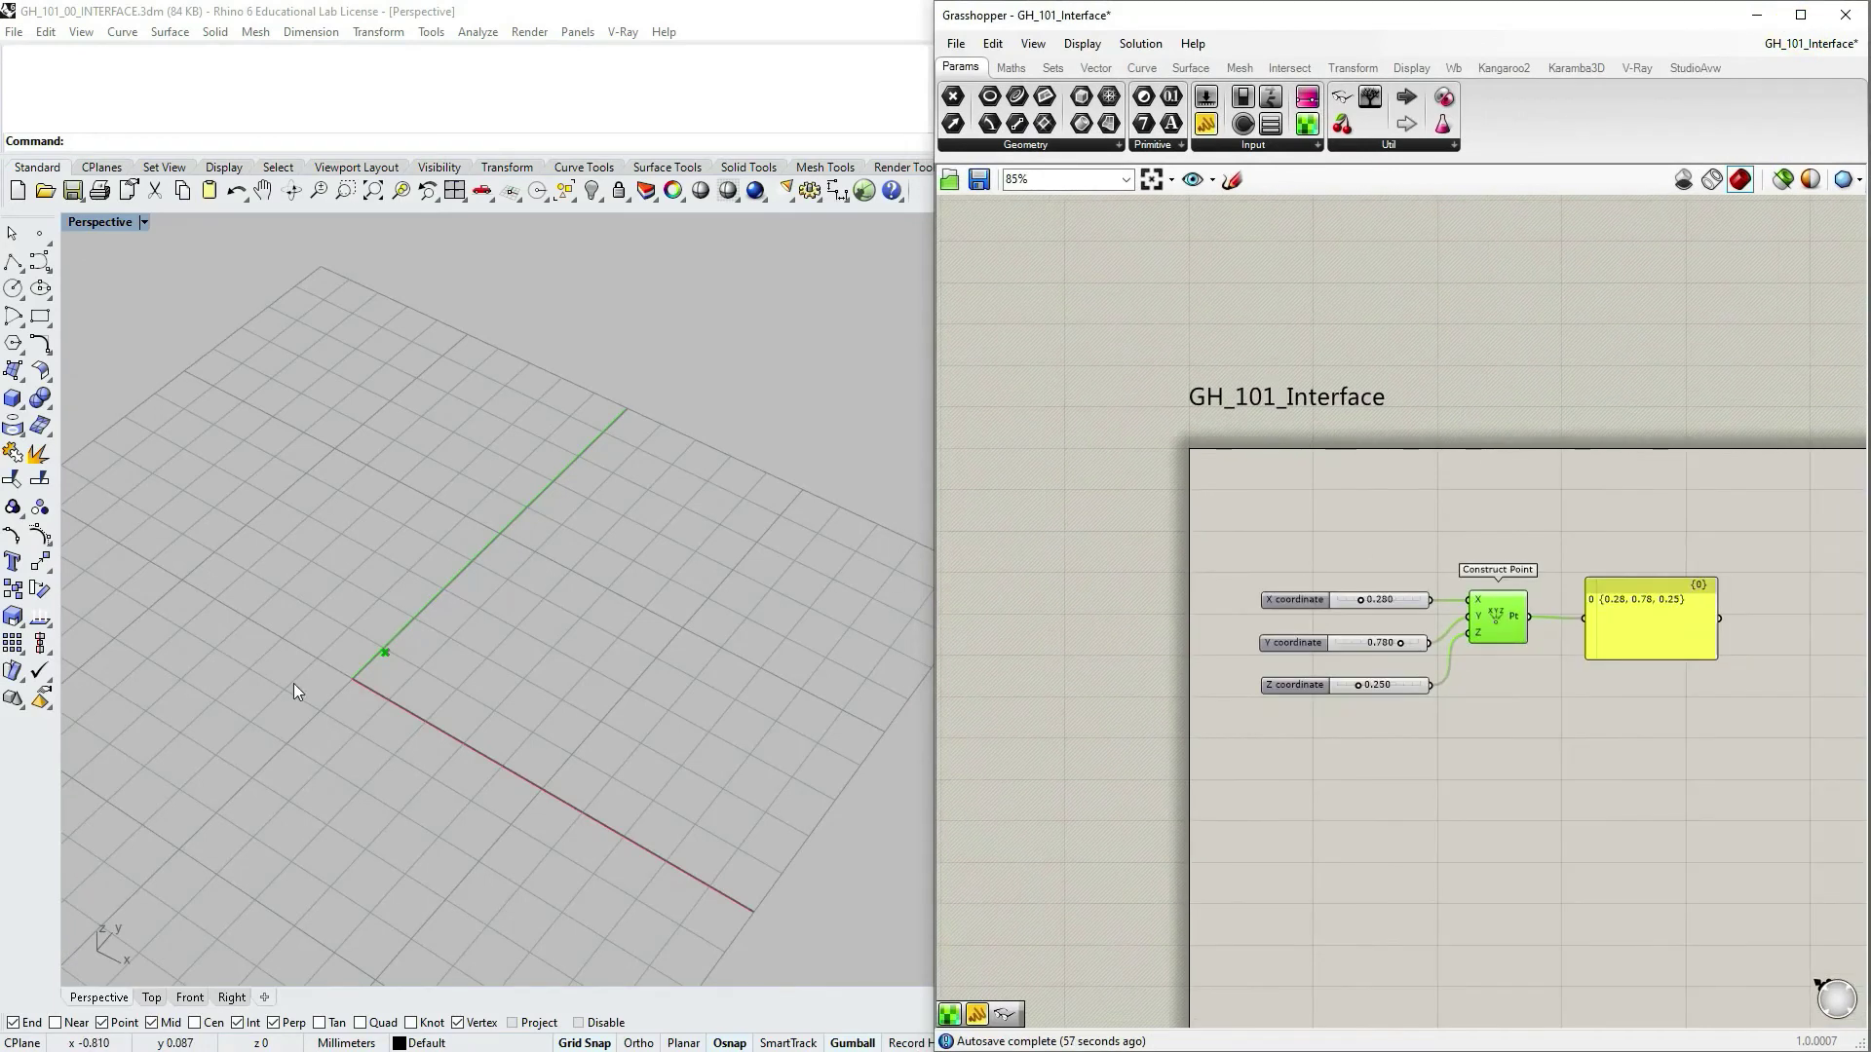
right_click_drag(570, 697, 493, 606)
scroll(493, 605, "down", 5)
right_click_drag(1447, 499, 1379, 363)
scroll(1393, 359, "up", 2)
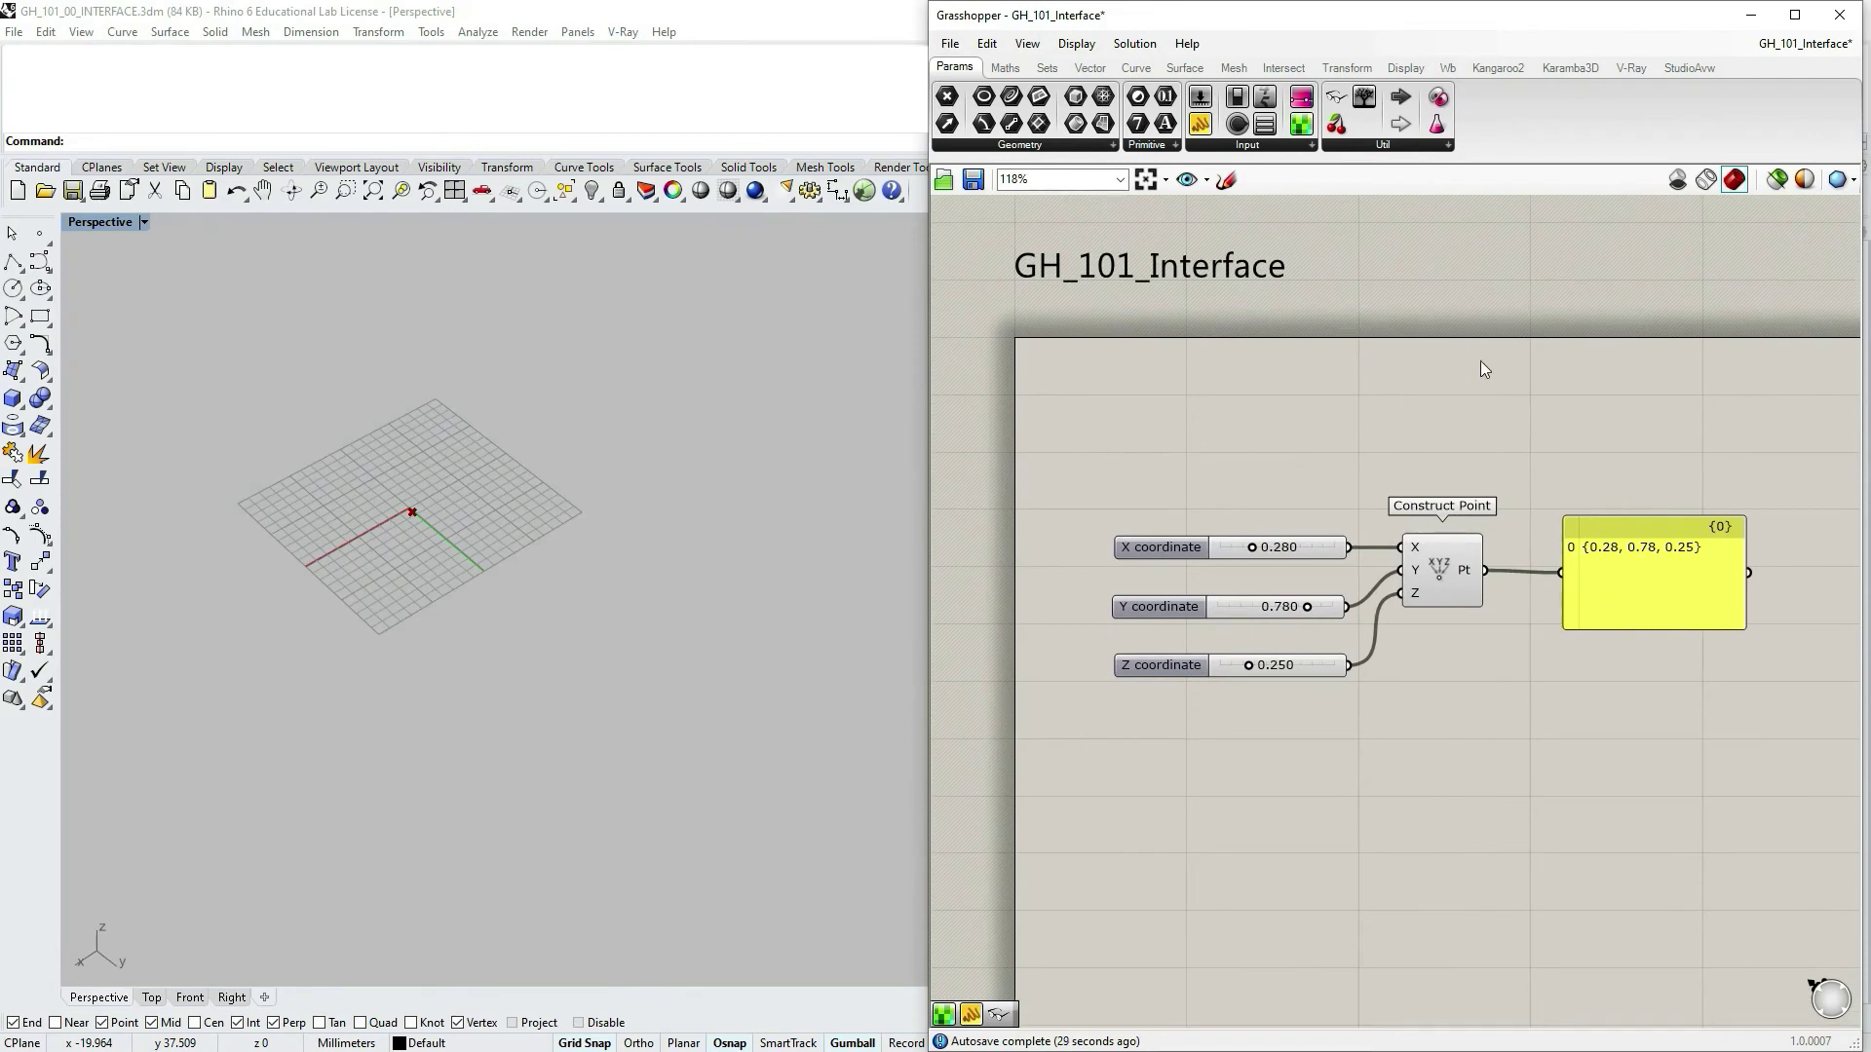
Switch Grasshopper to the unnamed definition with the culled grid of circles
mouse_move(1810, 48)
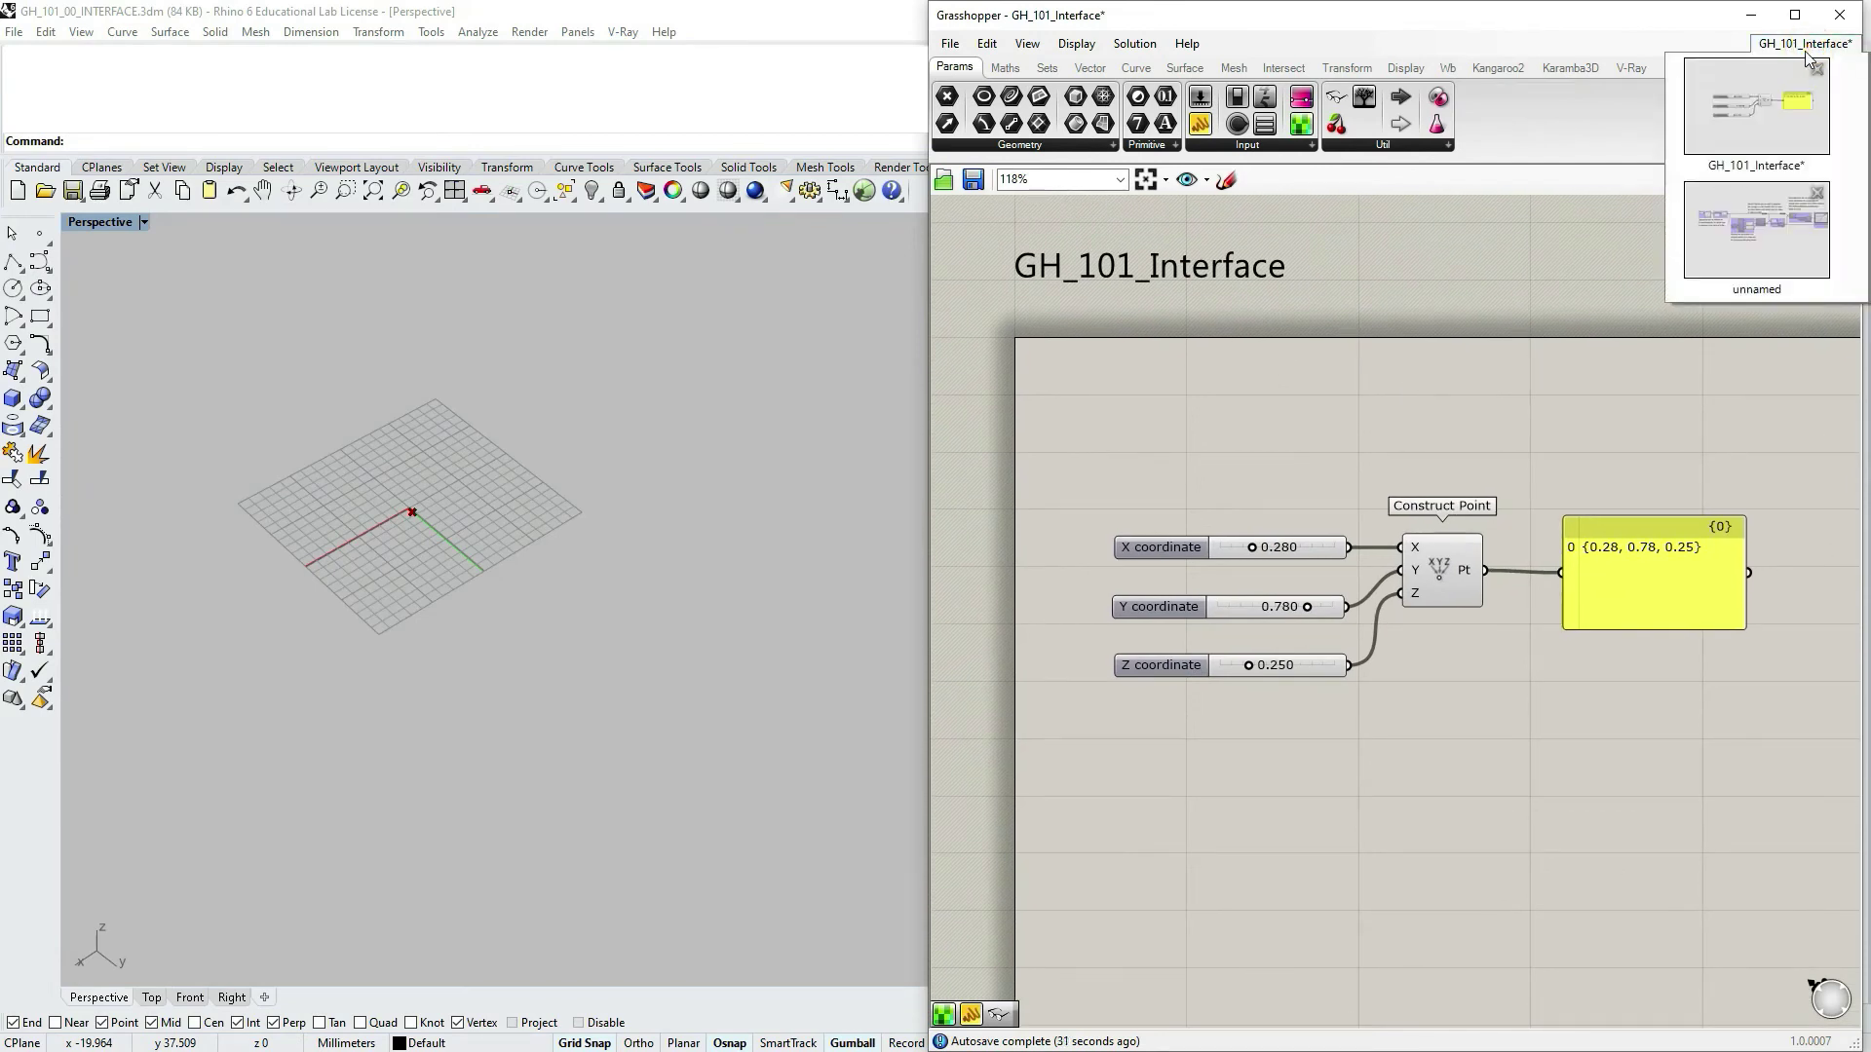
left_click(1781, 232)
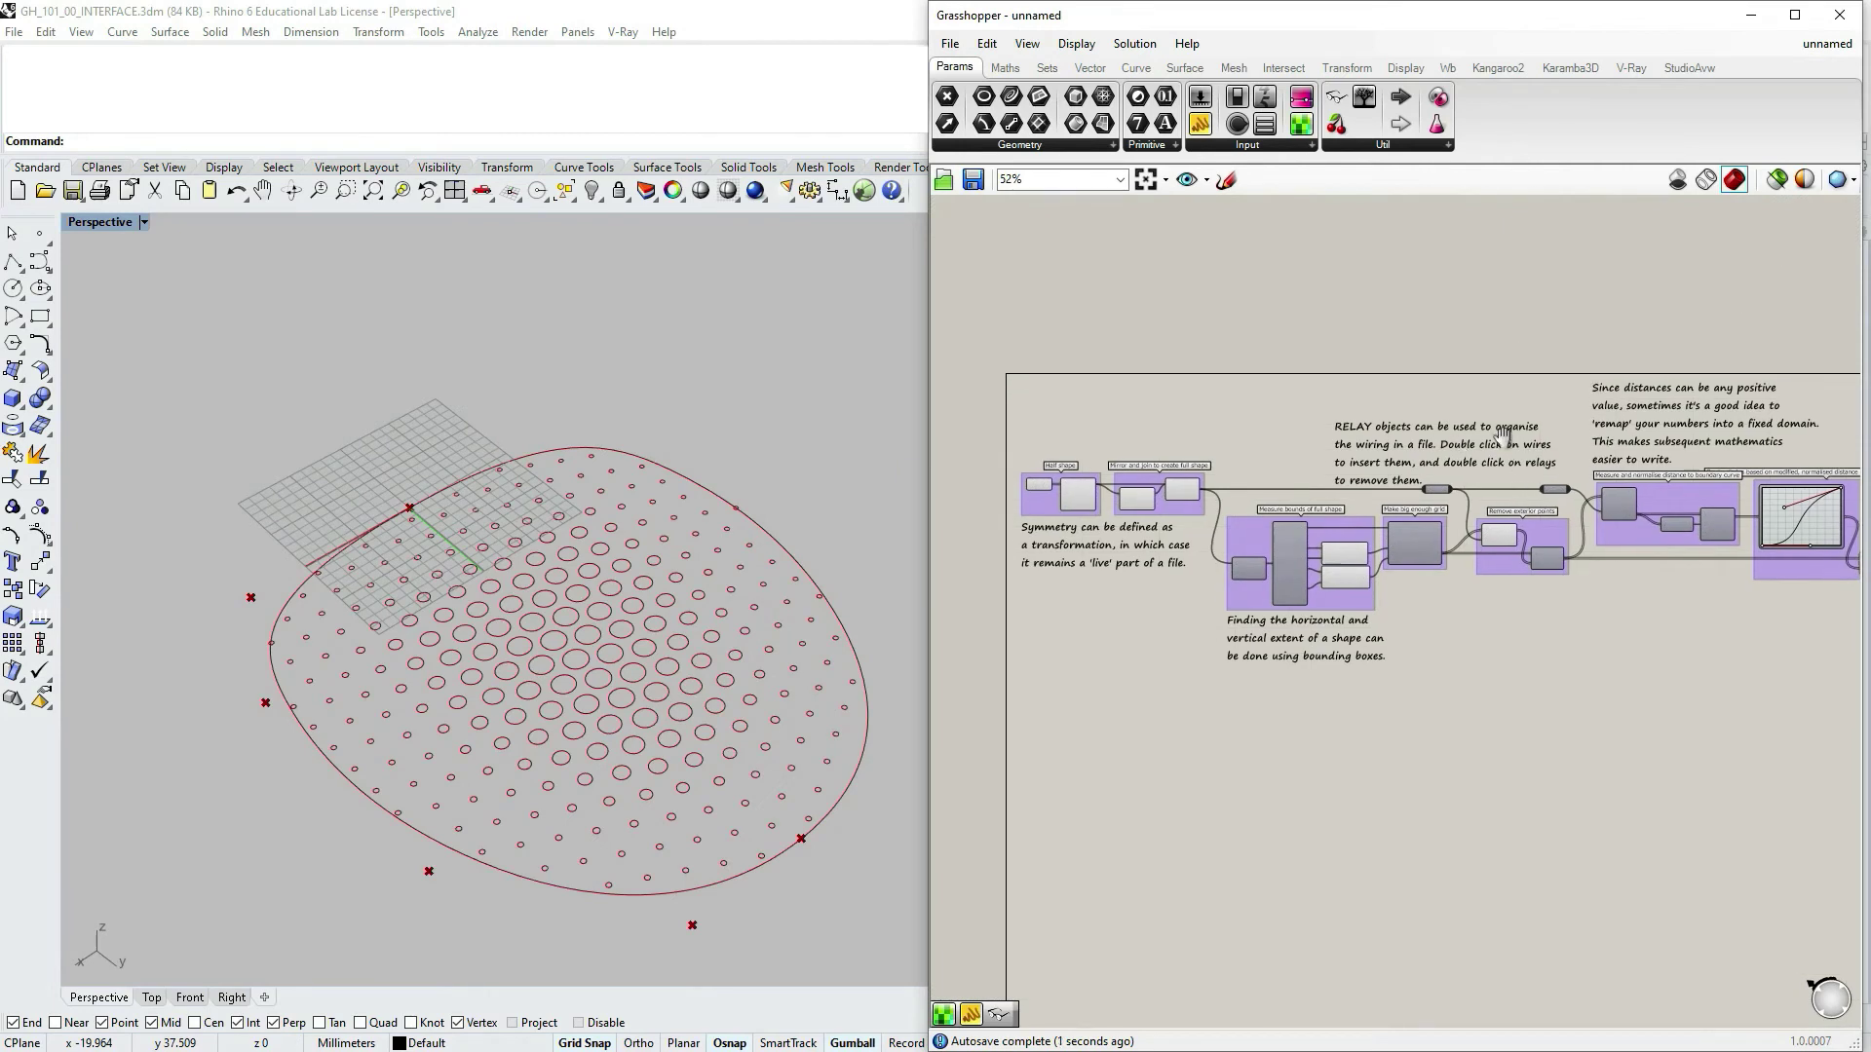
scroll(1316, 438, "down", 1)
scroll(1277, 435, "up", 2)
scroll(1300, 430, "down", 1)
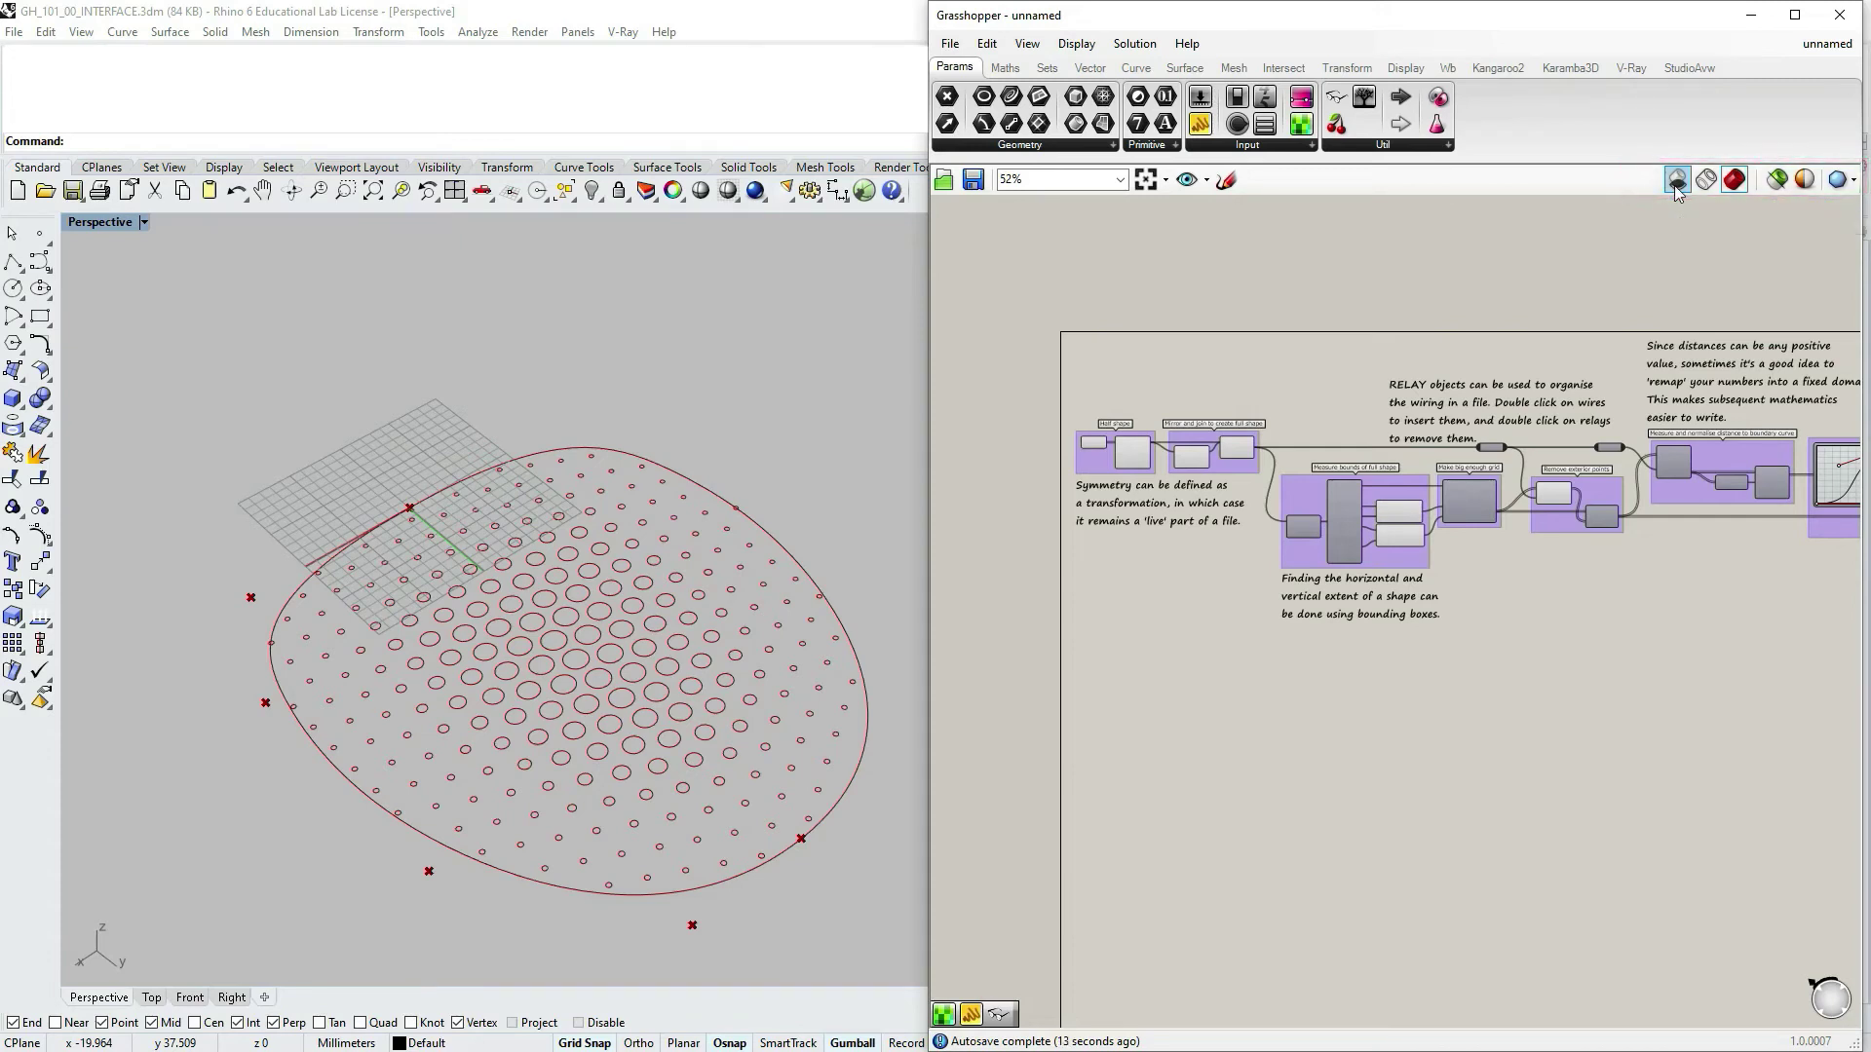
Cycle the preview through hidden, wireframe and shaded, ending on selected-only preview
left_click(1676, 183)
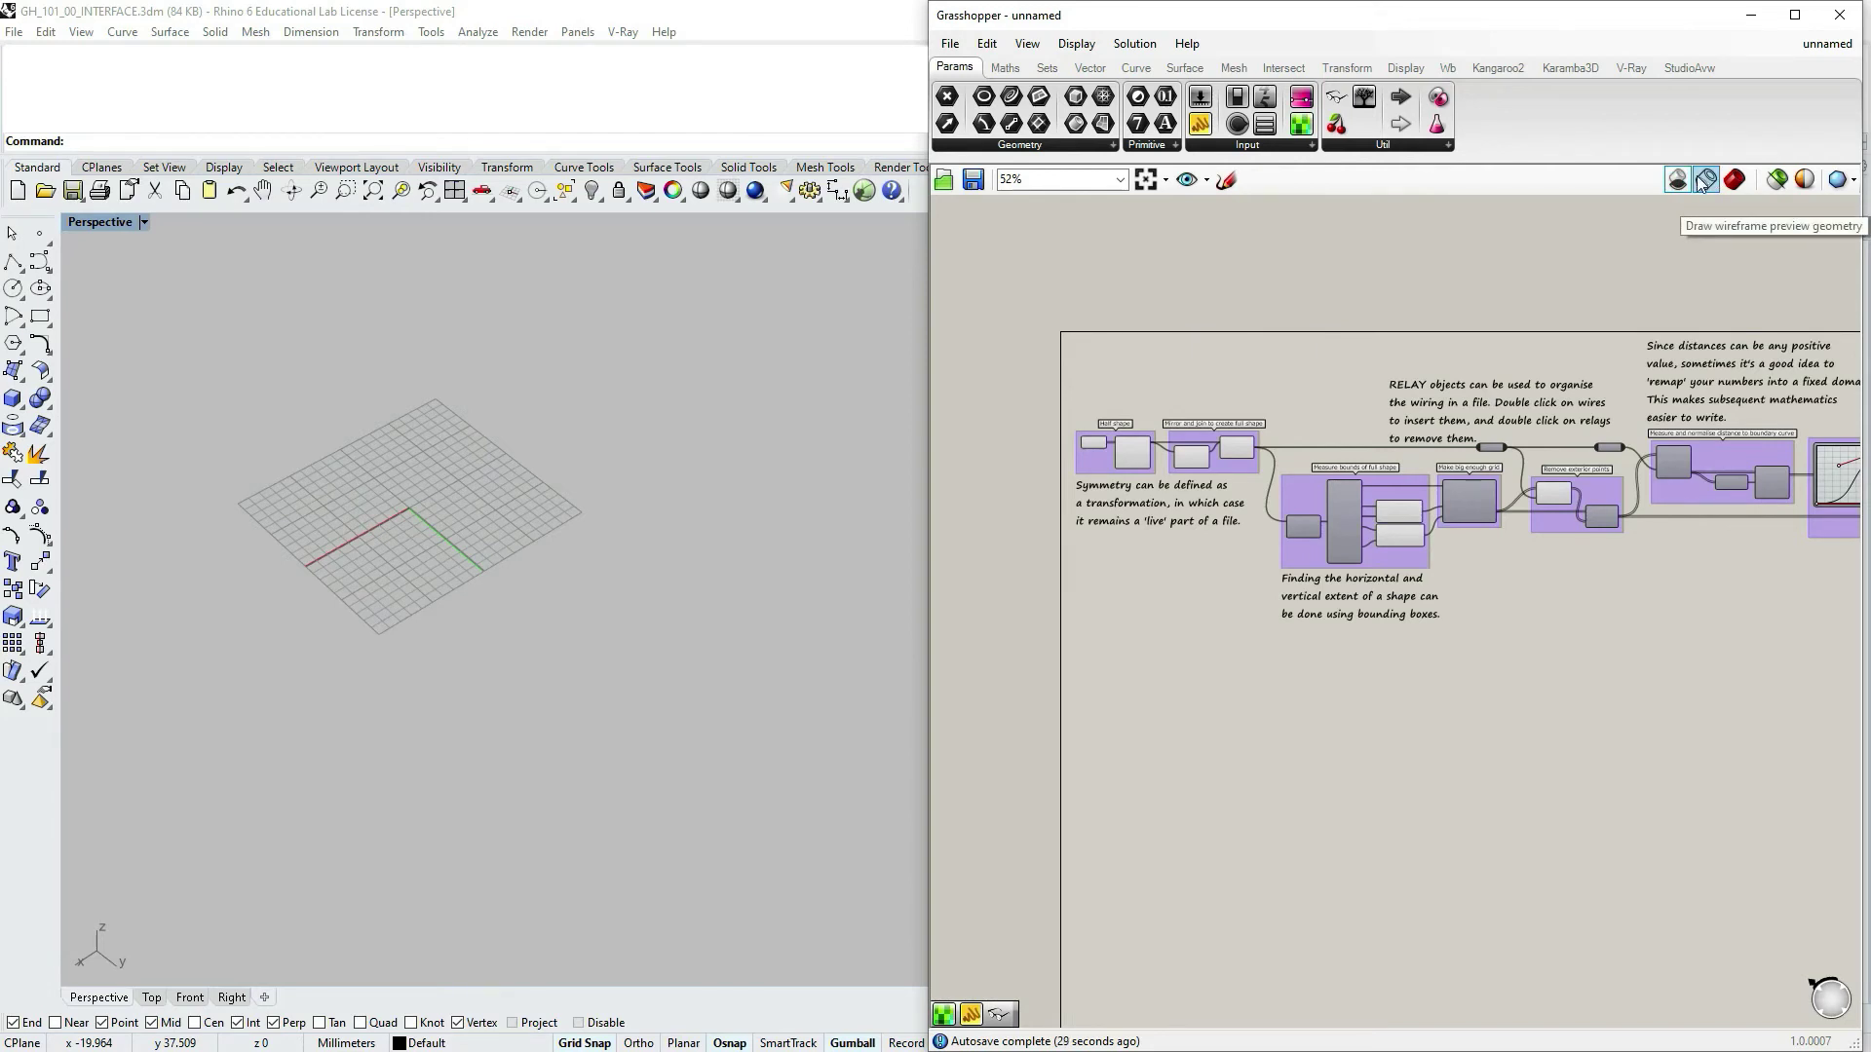
left_click(1709, 184)
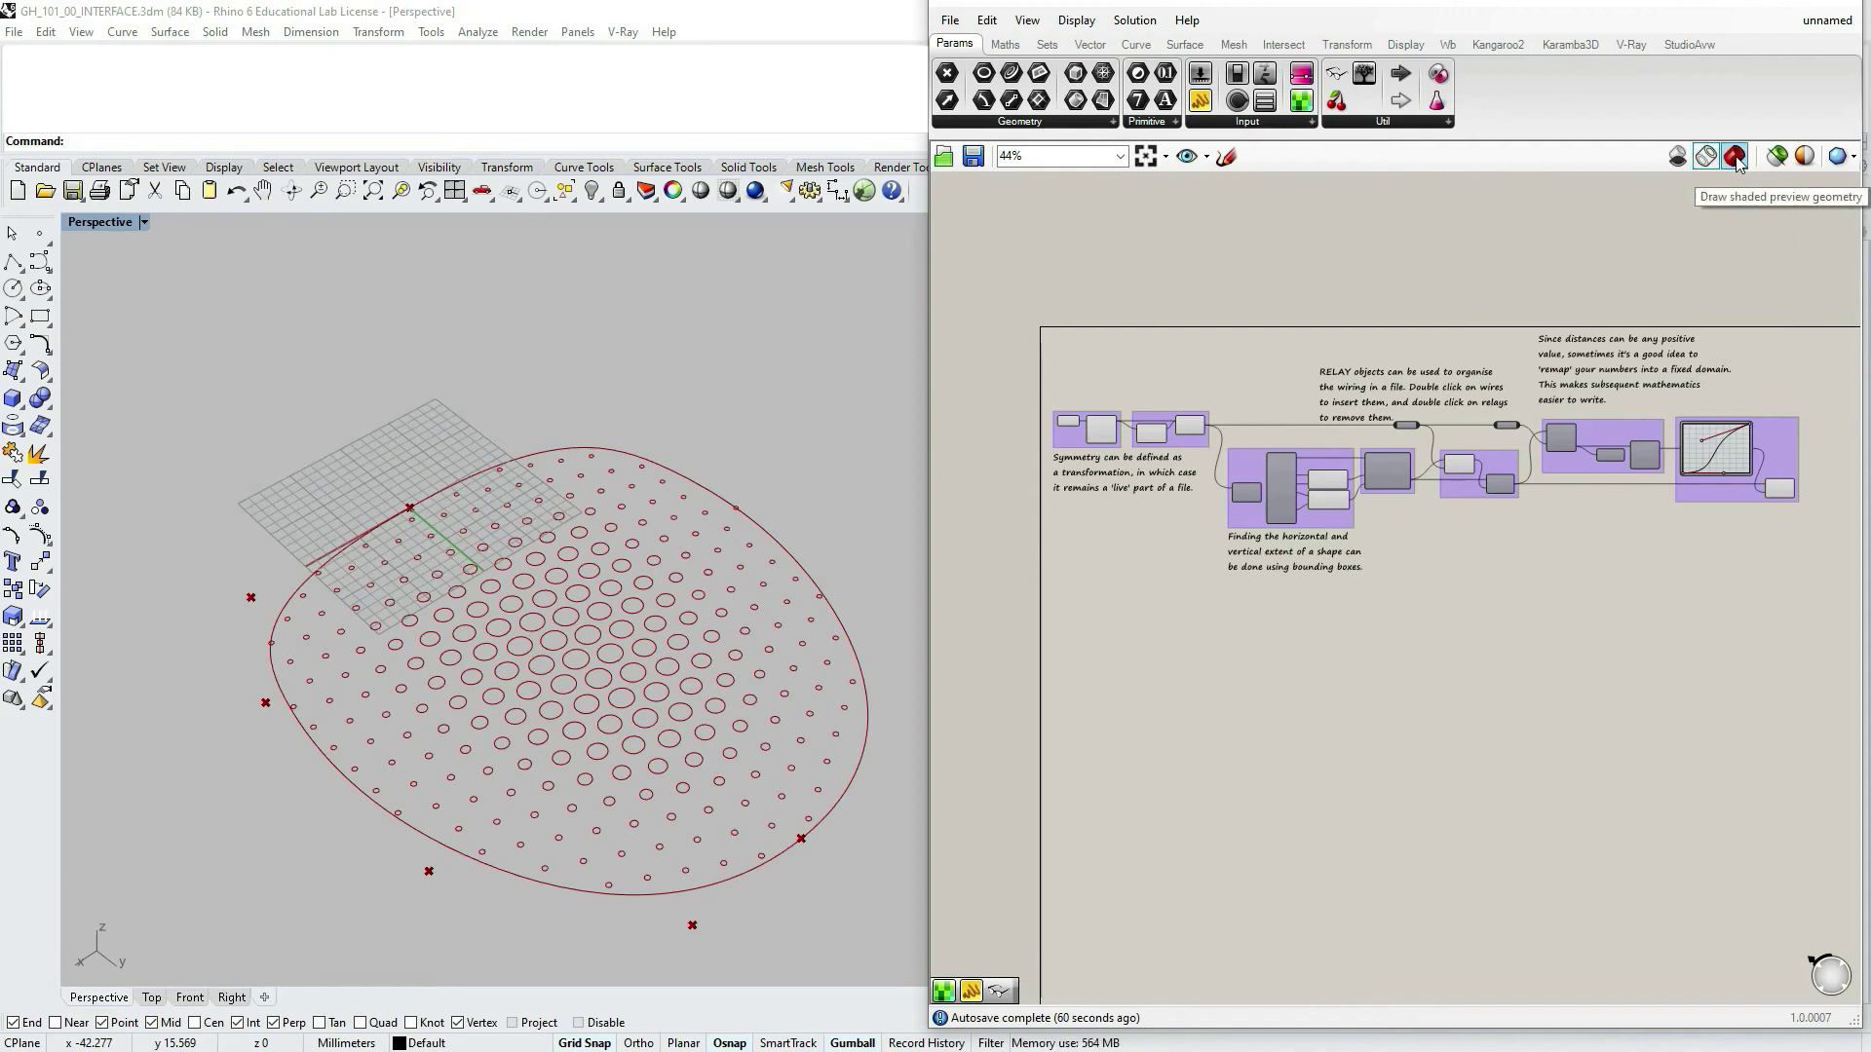
left_click(1737, 158)
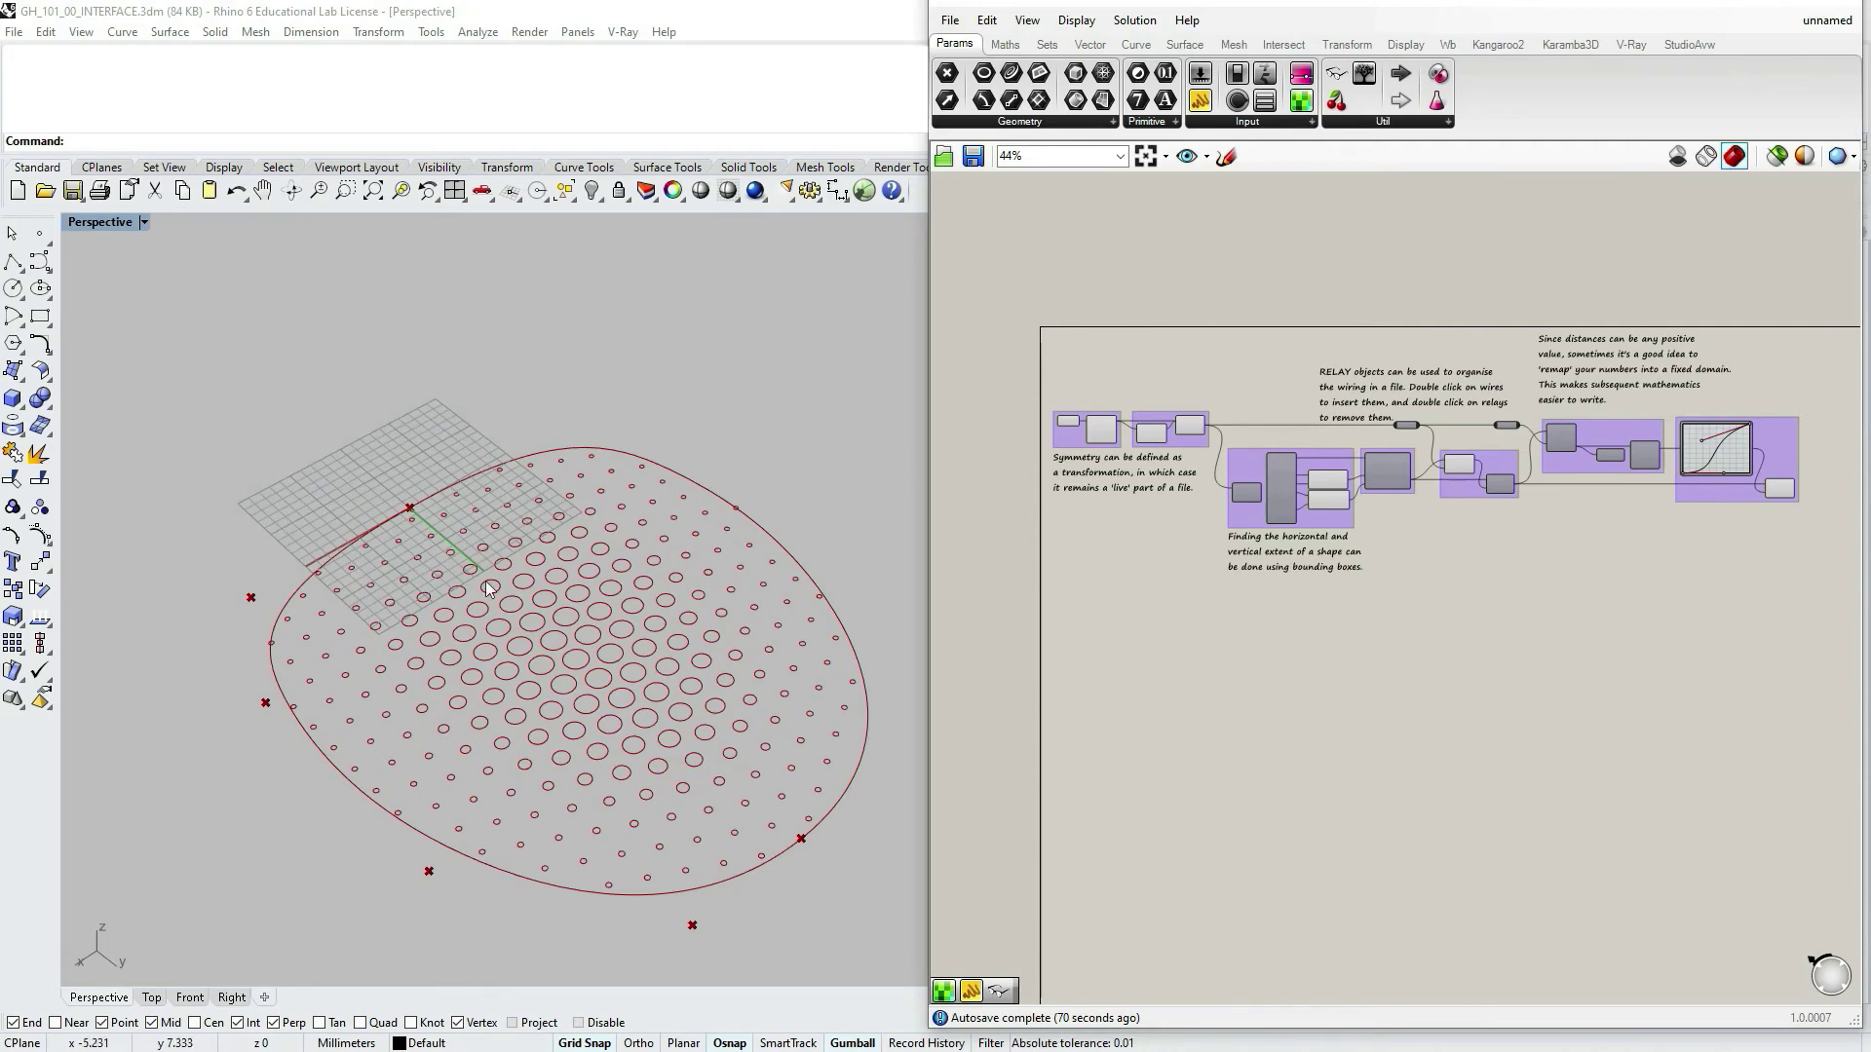
left_click(1776, 159)
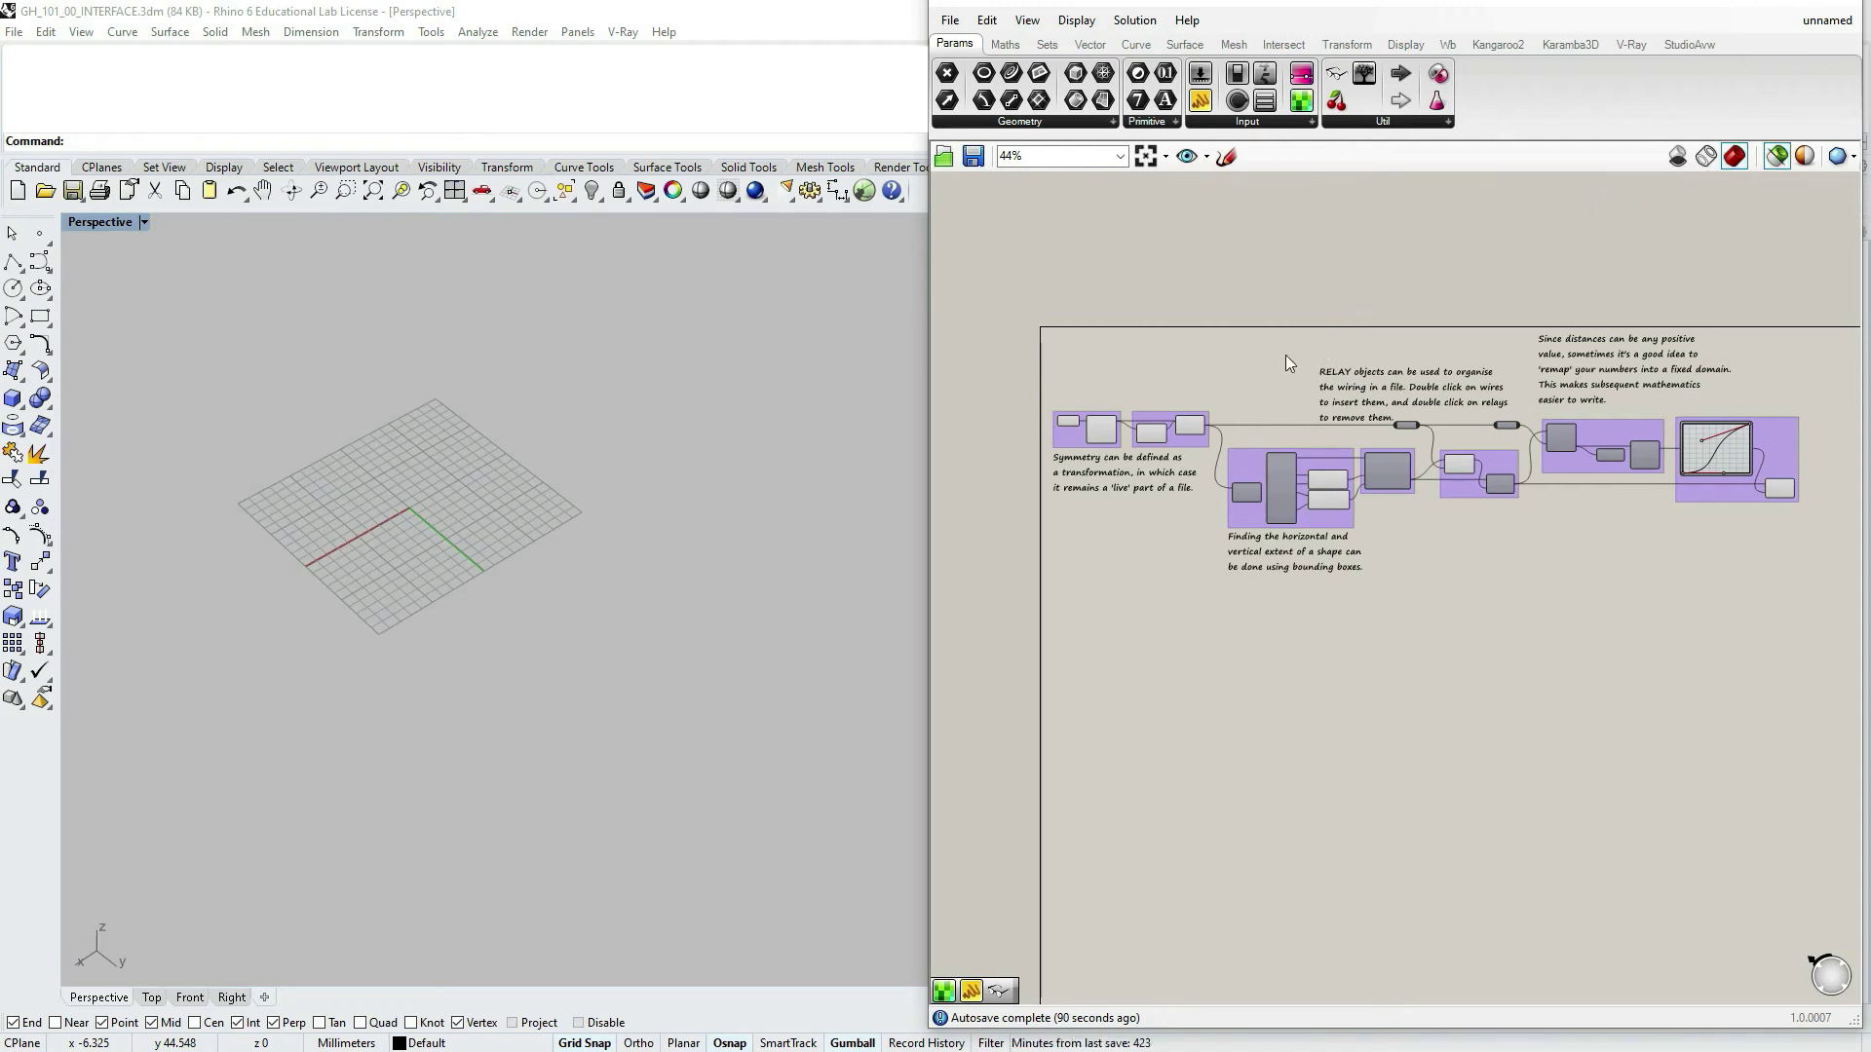
left_click(1100, 438)
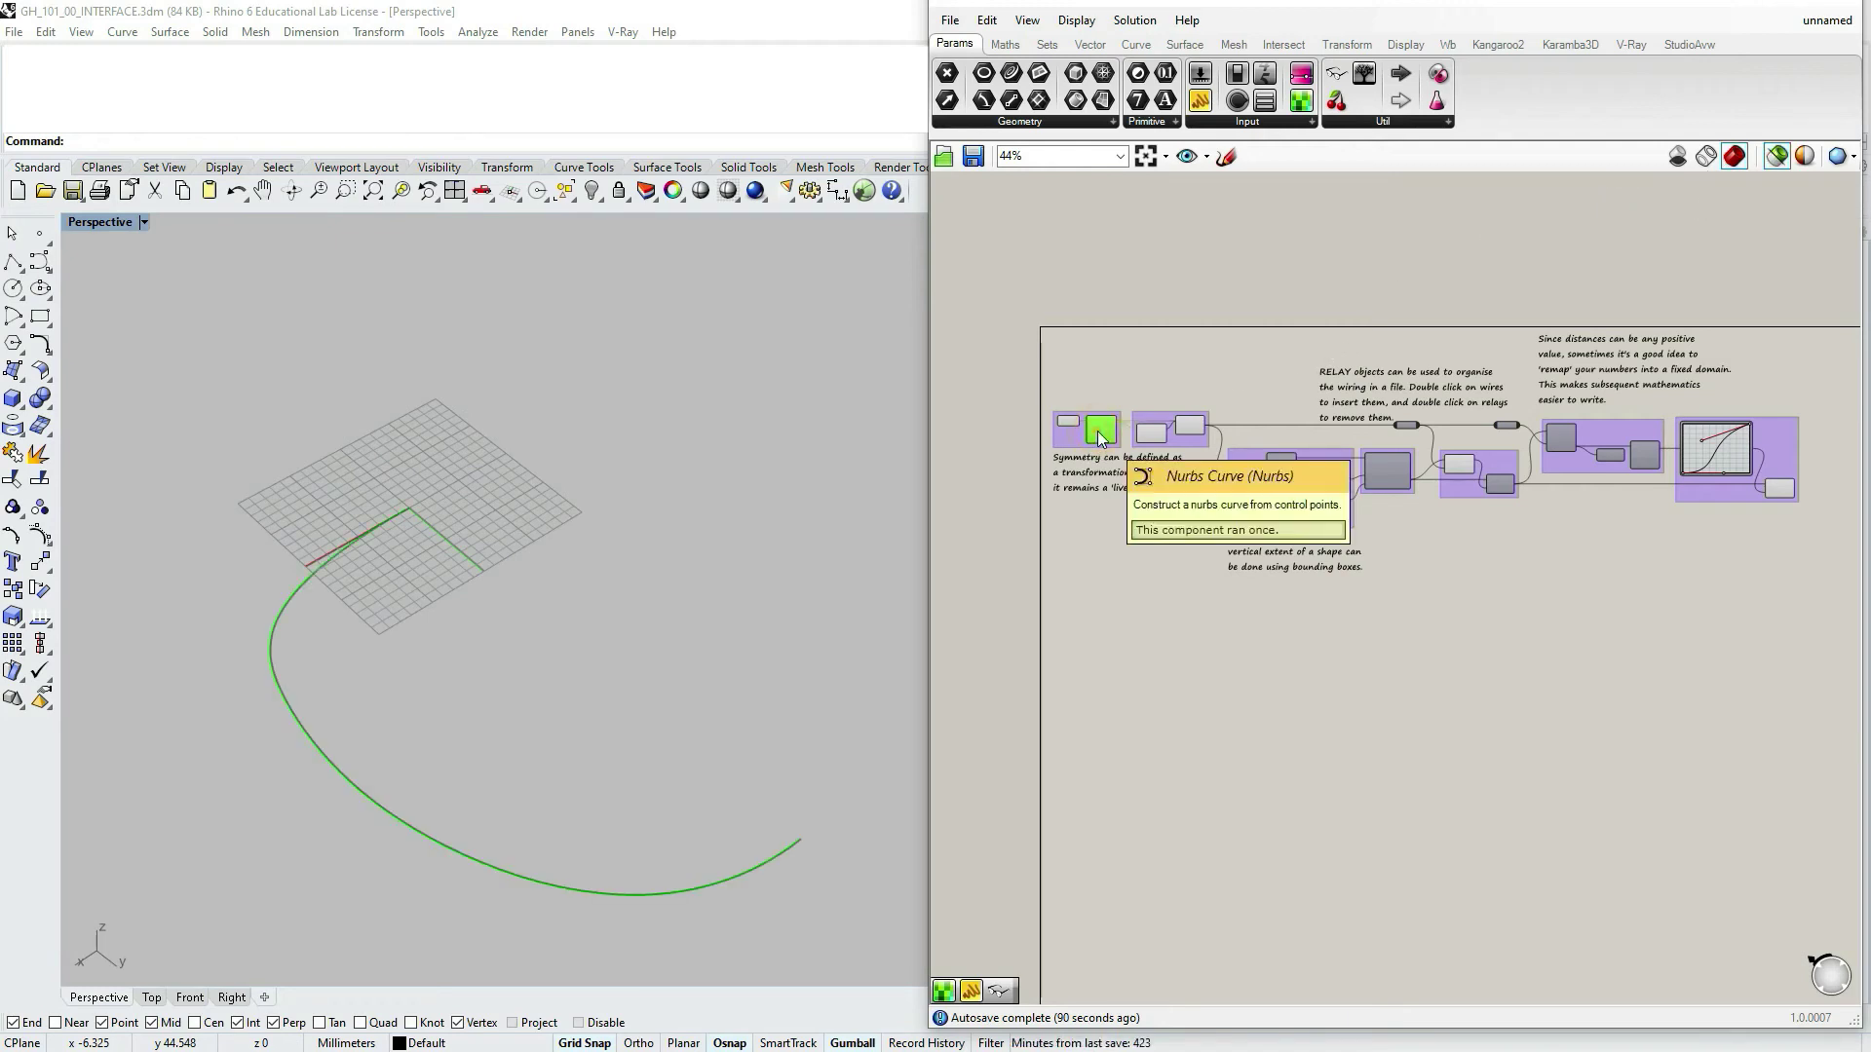
left_click(1148, 434)
left_click(1190, 426)
left_click(1330, 476)
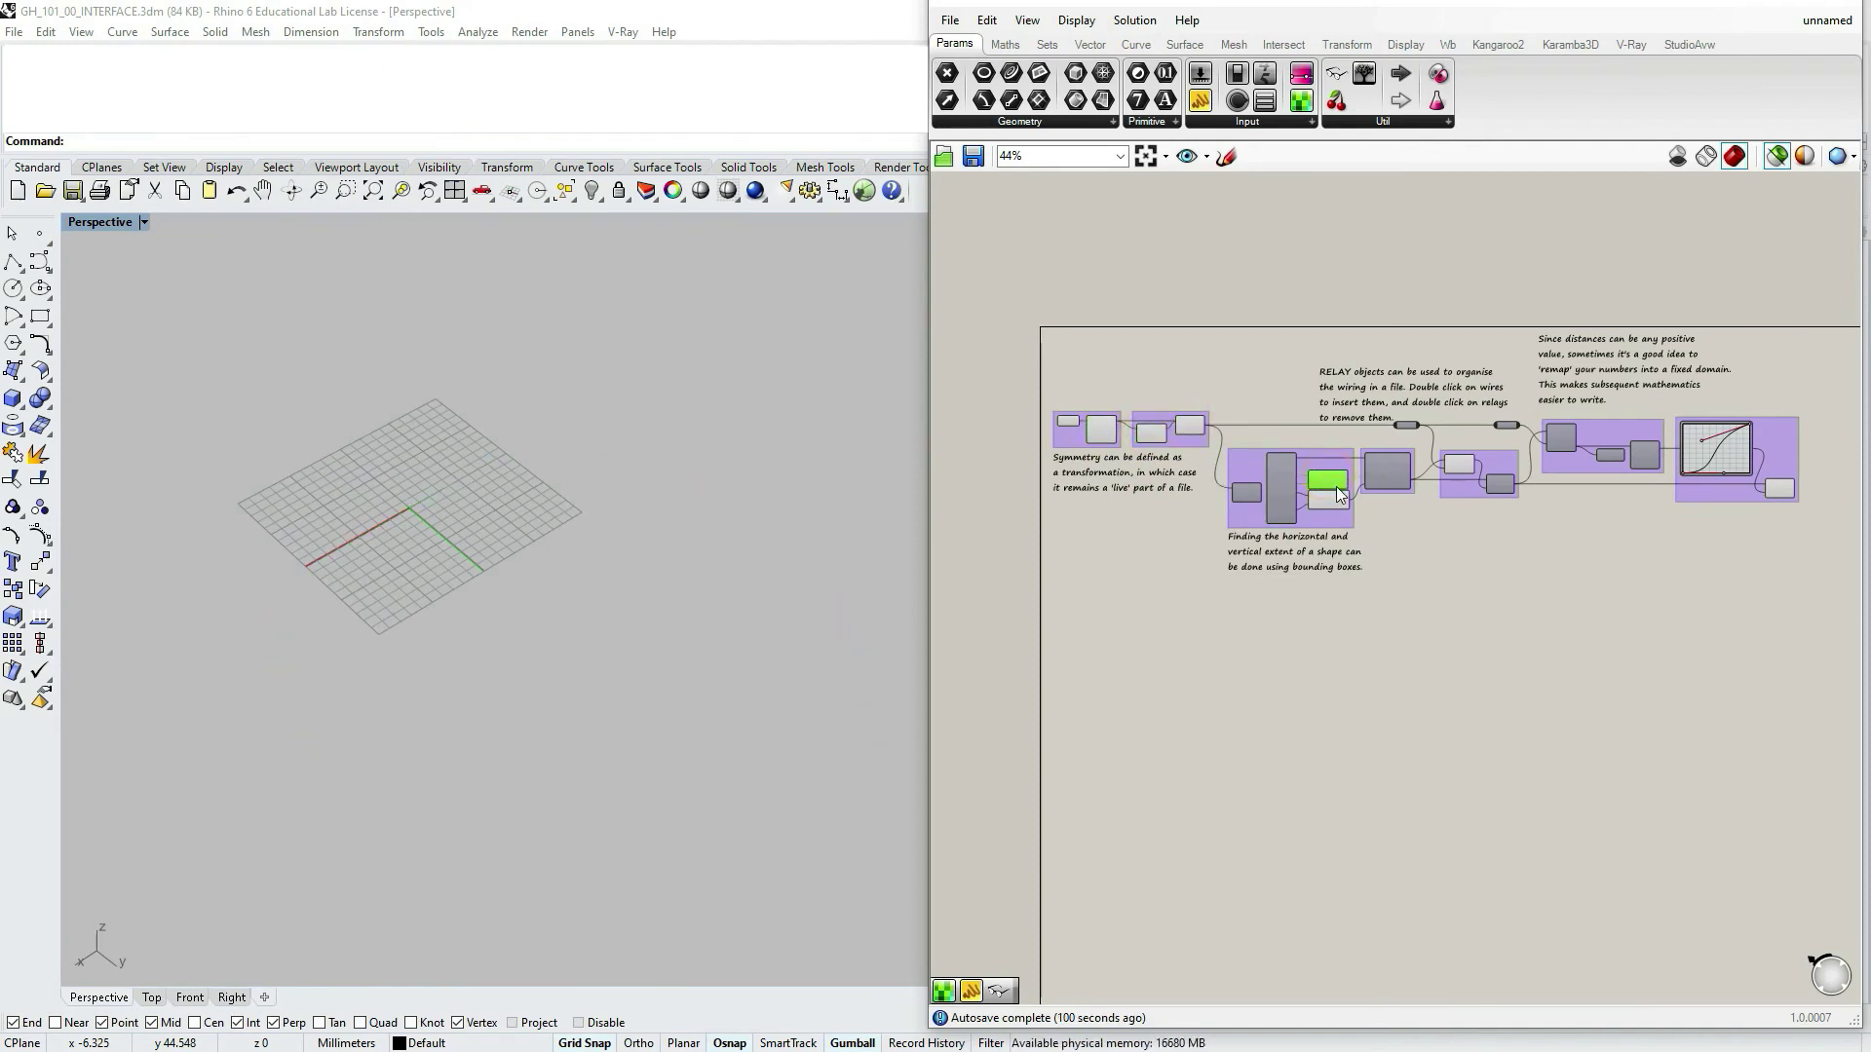
left_click(1457, 465)
scroll(1471, 461, "up", 4)
left_click(1388, 445)
right_click_drag(1583, 491, 1395, 459)
left_click(1524, 361)
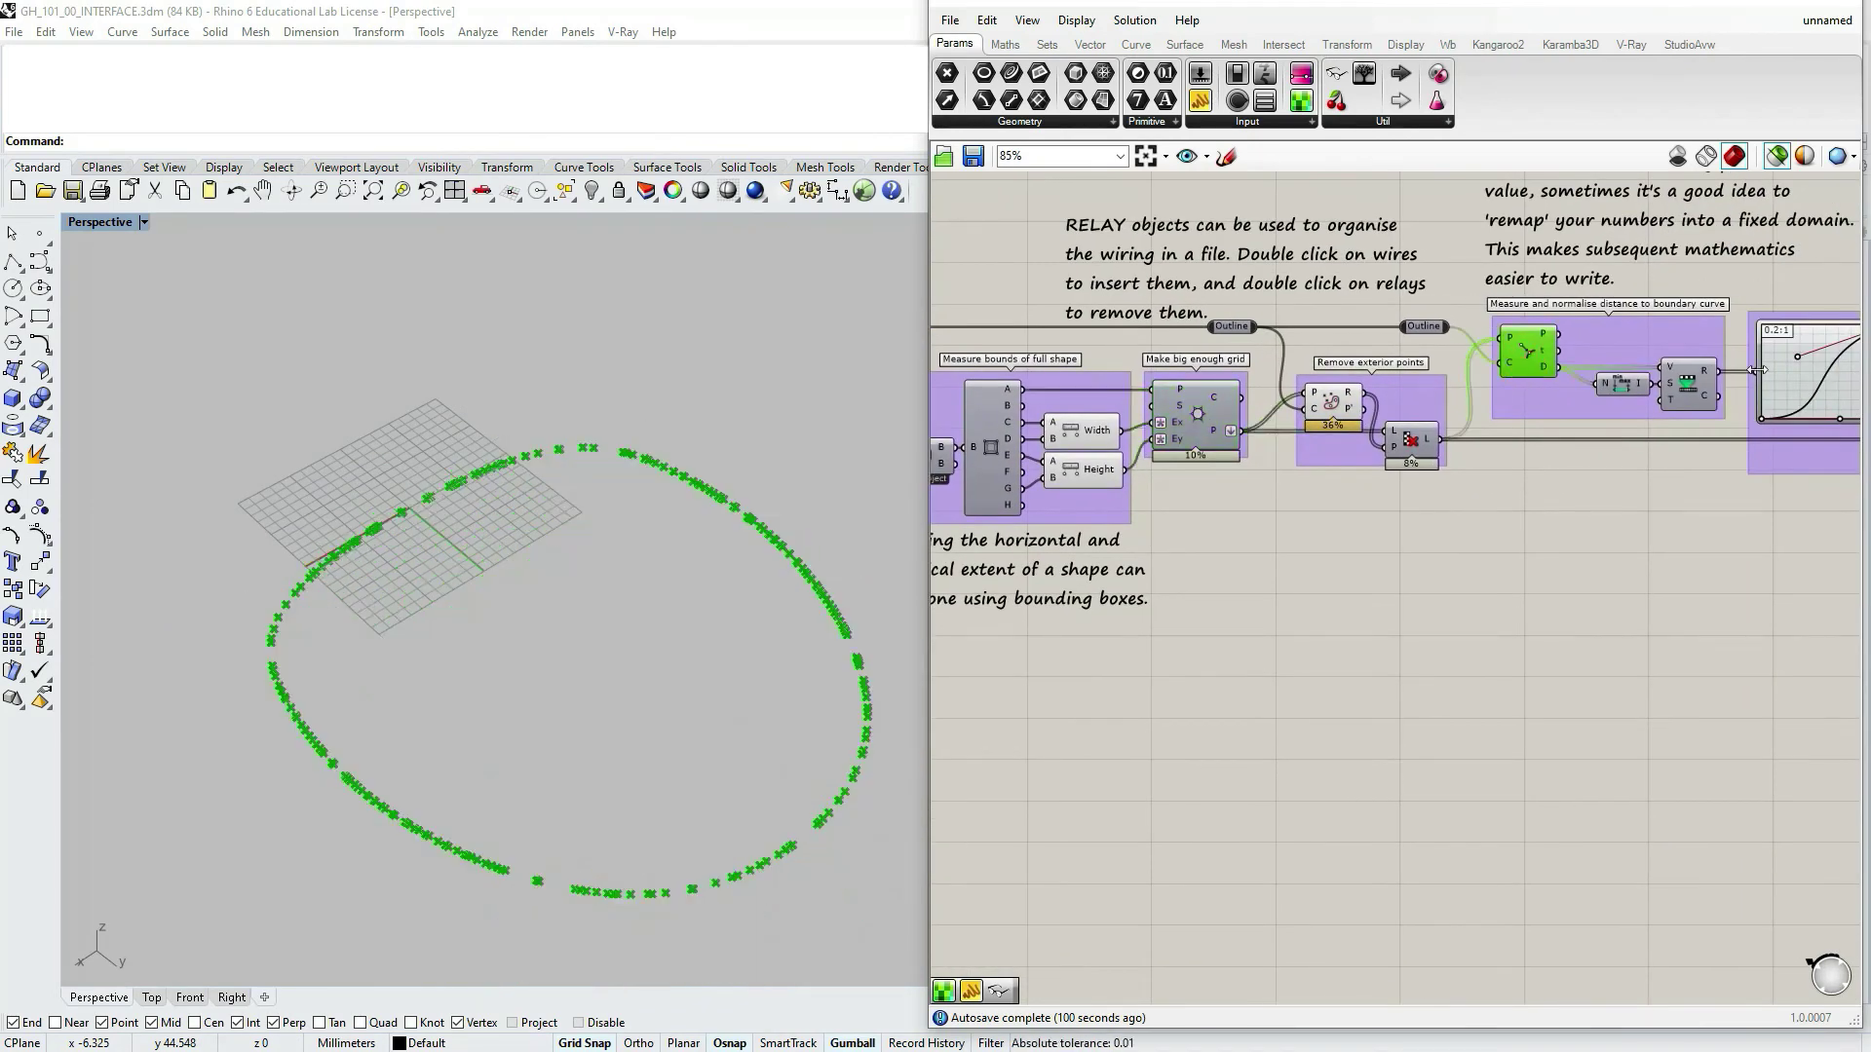
left_click(1685, 389)
scroll(1574, 401, "down", 2)
scroll(1610, 400, "up", 2)
left_click(1629, 421)
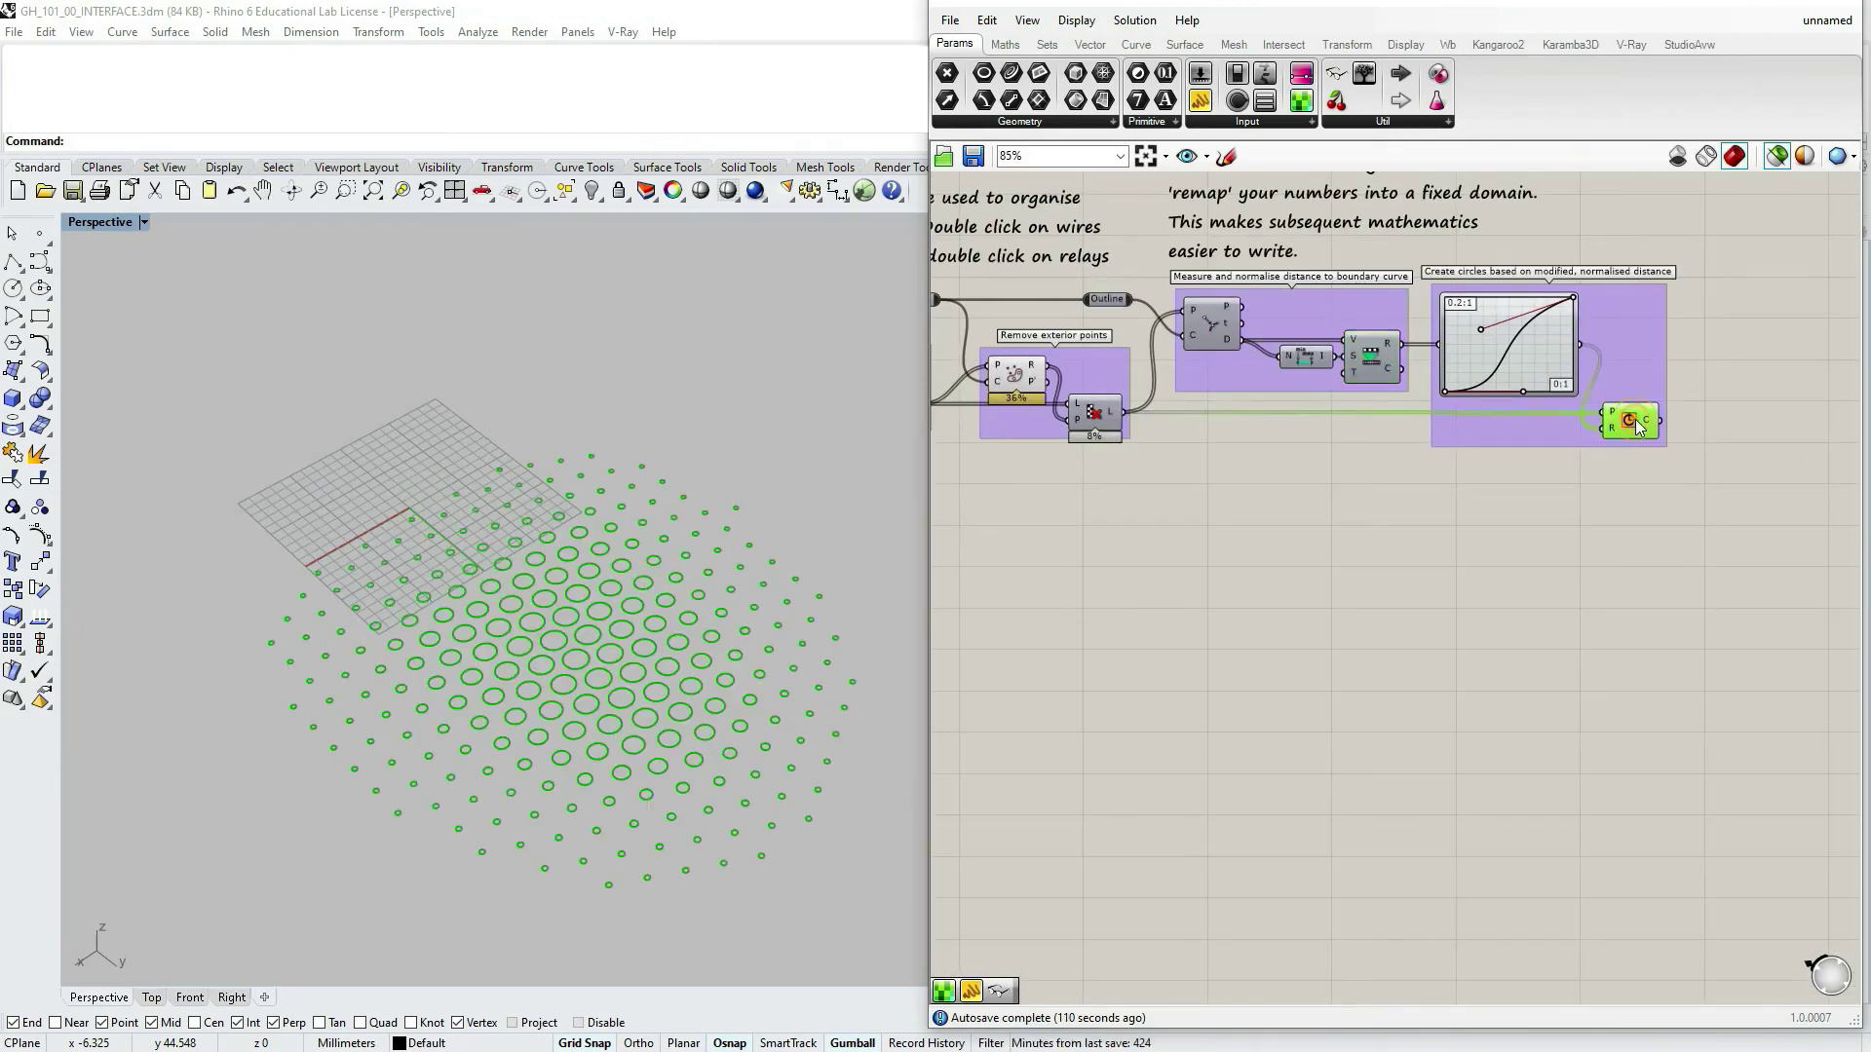
left_click(1471, 350)
left_click(1364, 361)
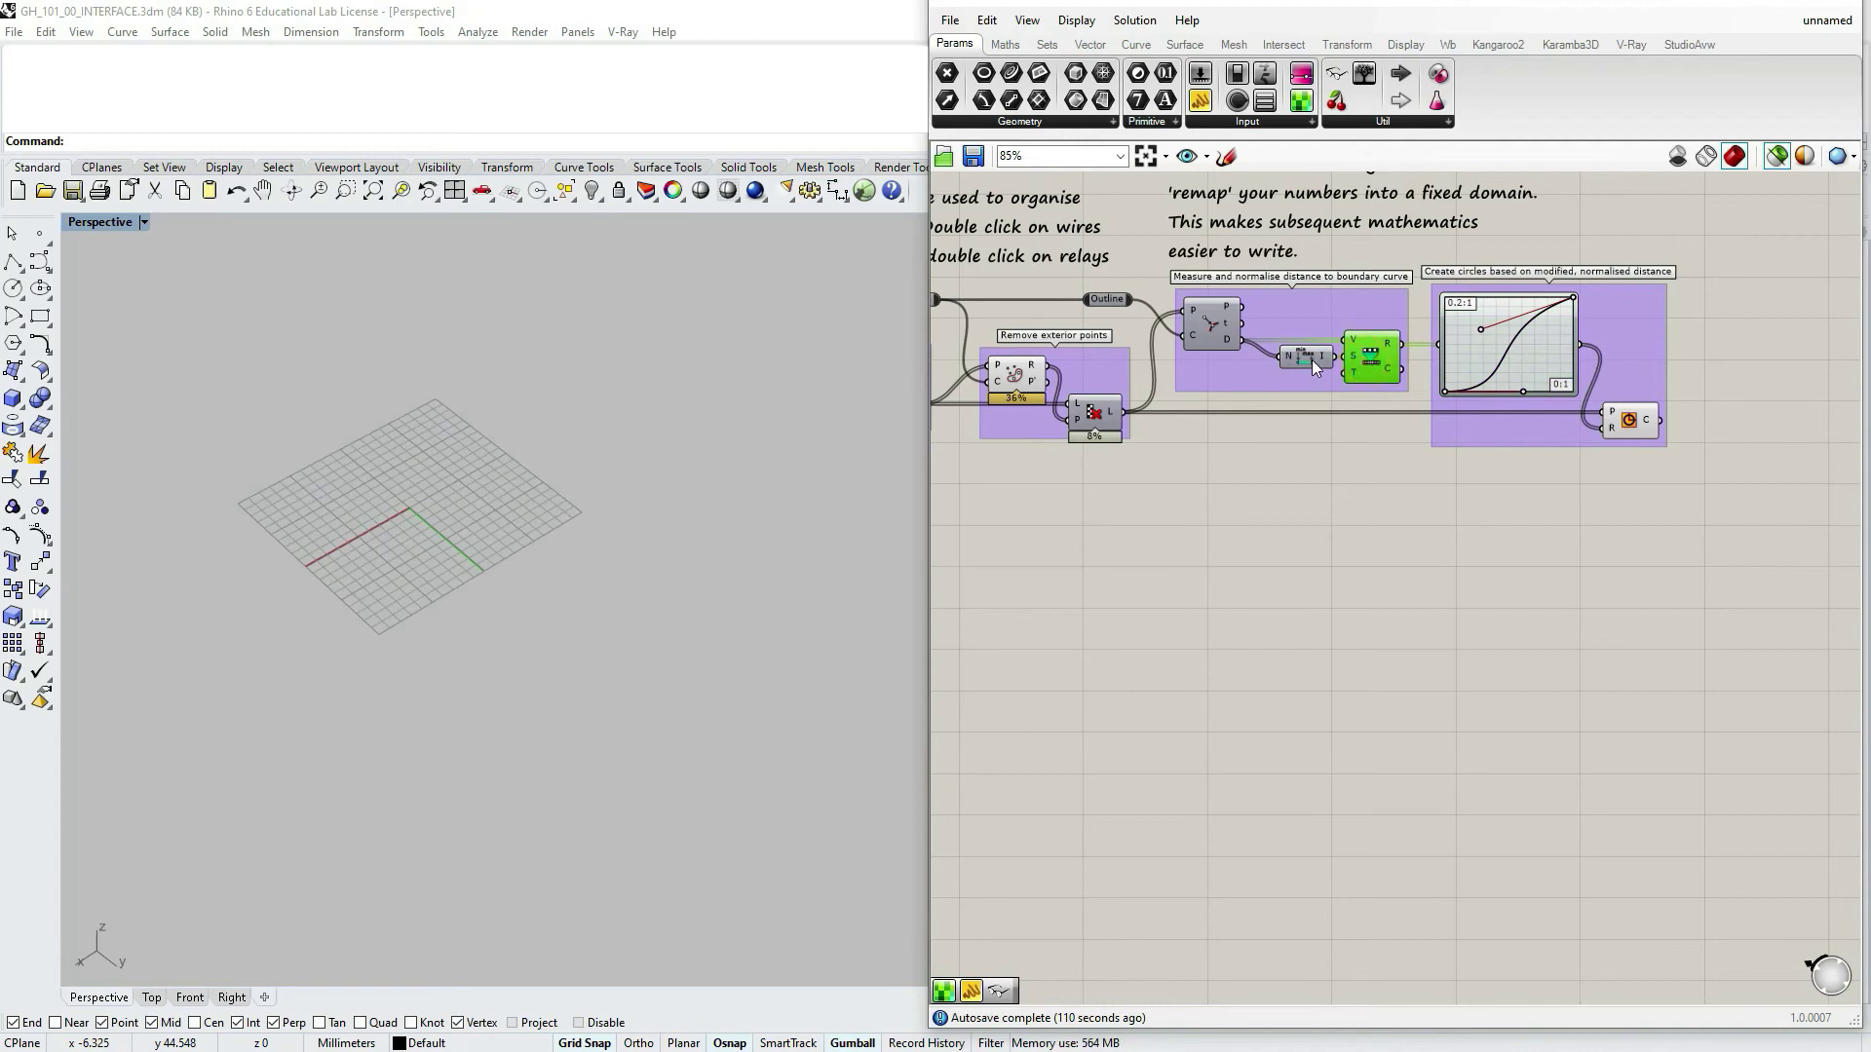
left_click(1197, 326)
left_click(1628, 423)
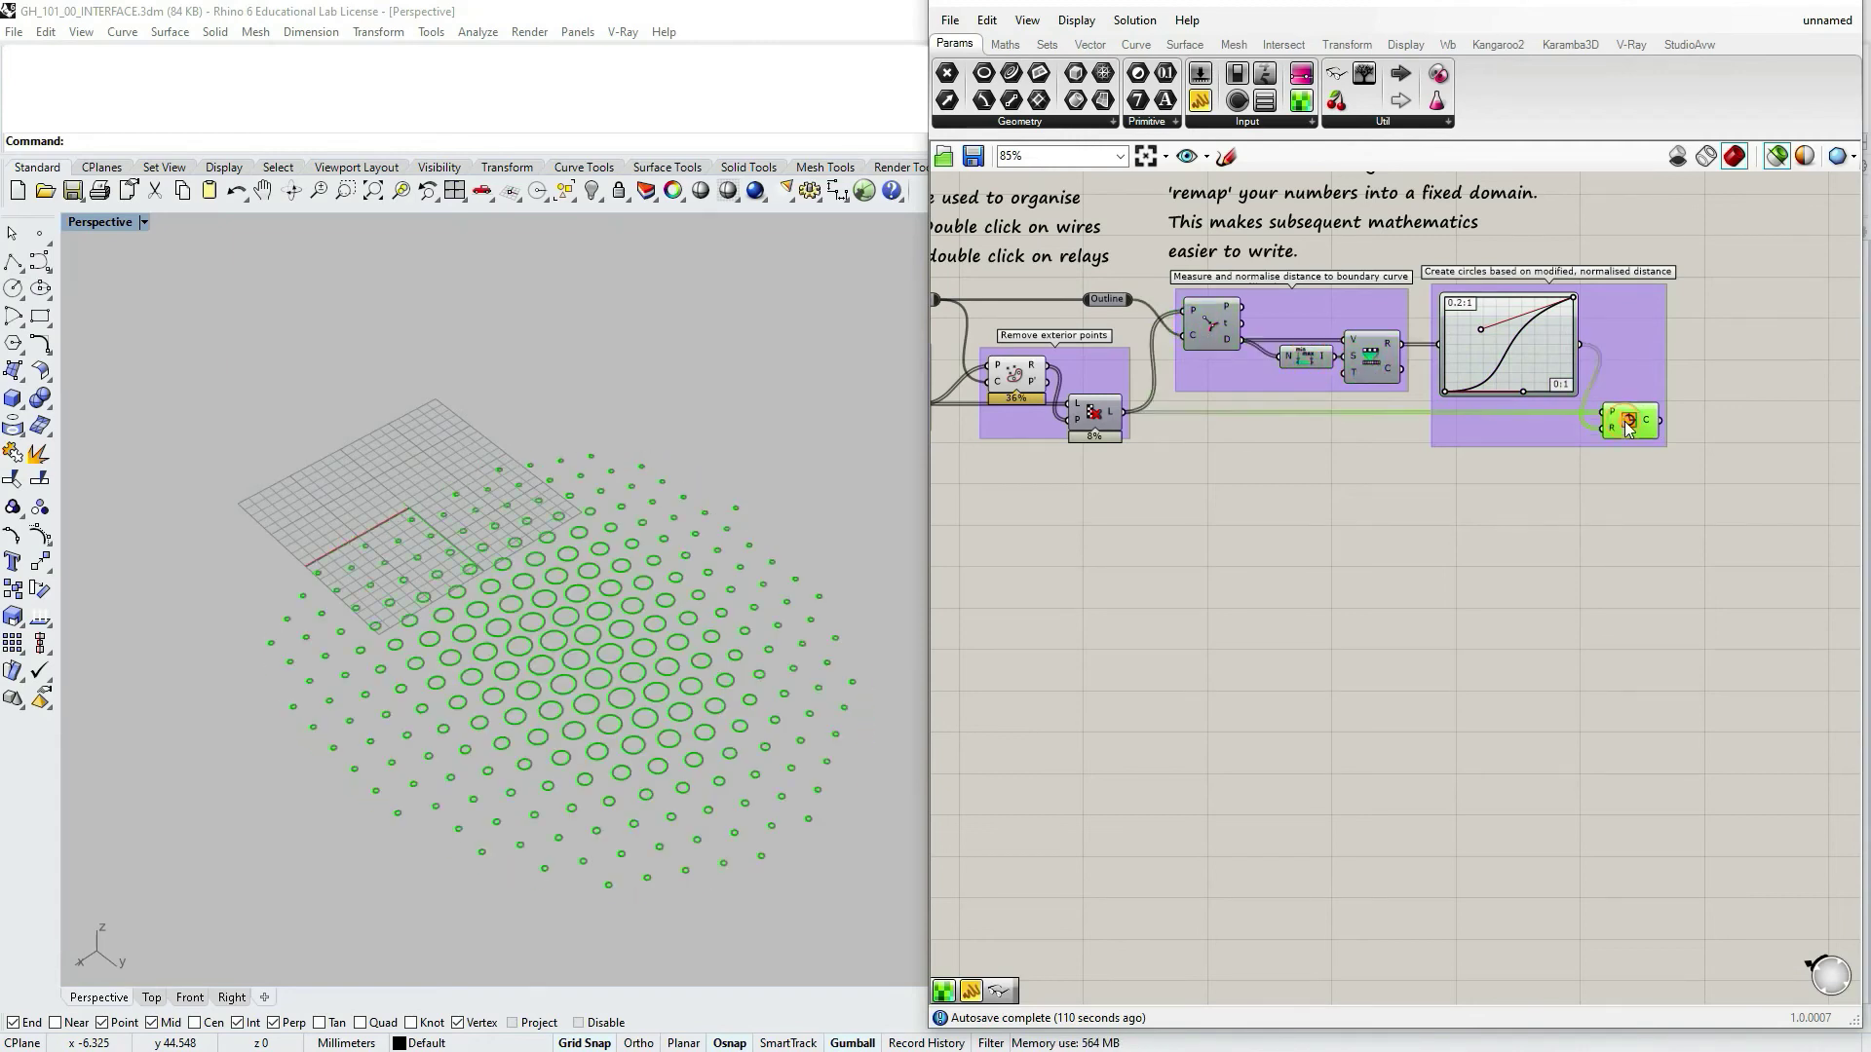
scroll(1596, 452, "down", 2)
right_click_drag(1364, 499, 1556, 512)
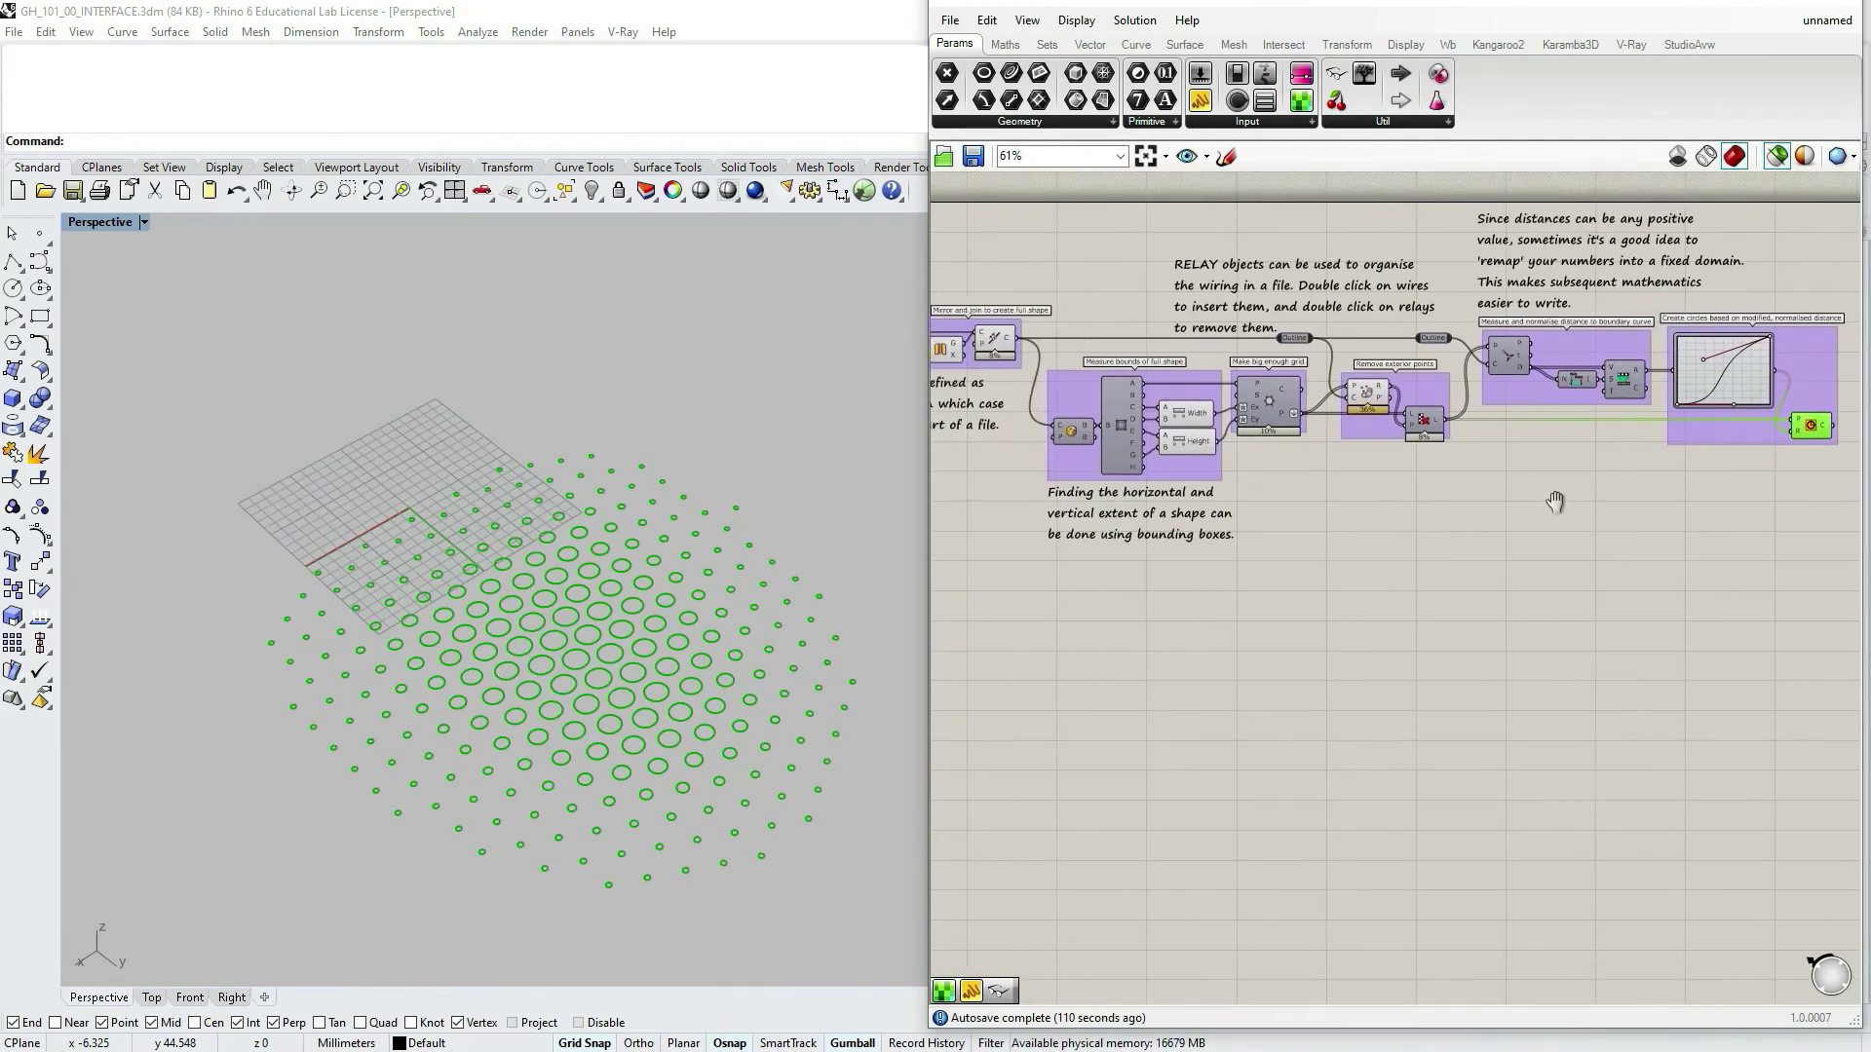
left_click(1200, 425)
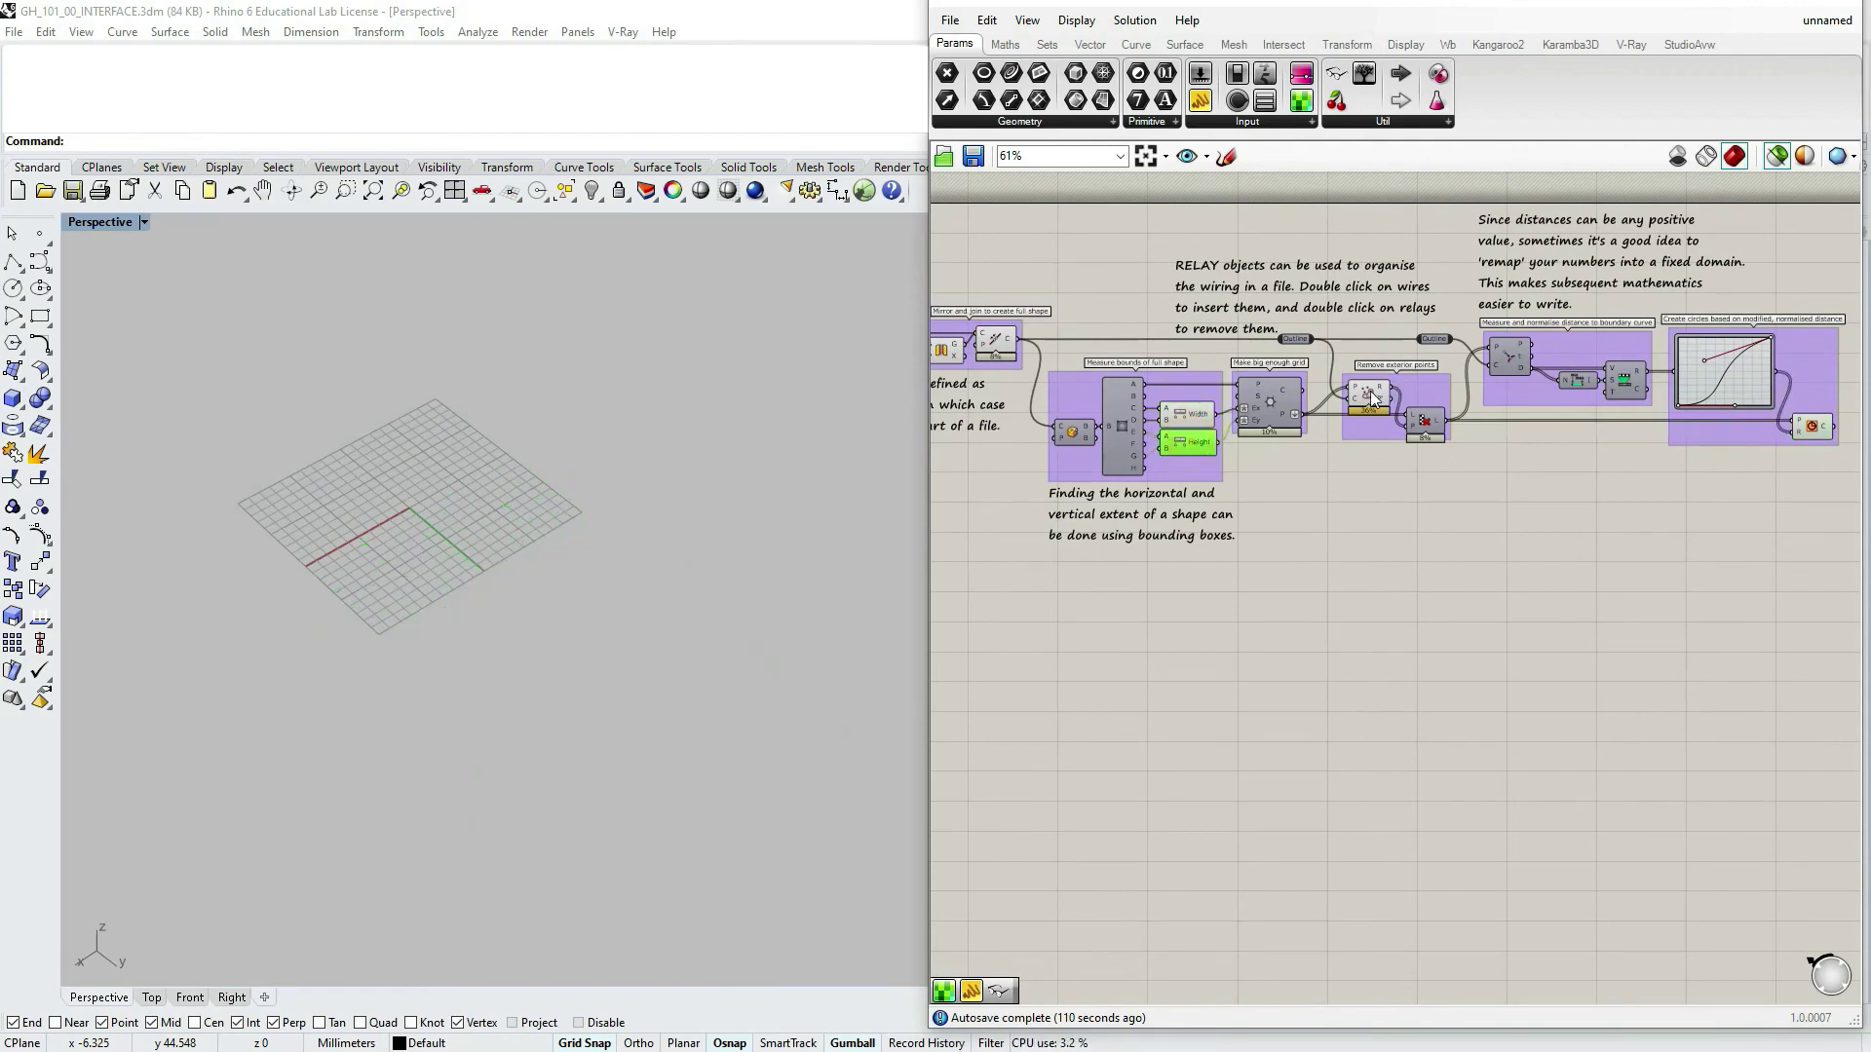
scroll(1445, 443, "down", 2)
scroll(1541, 338, "up", 1)
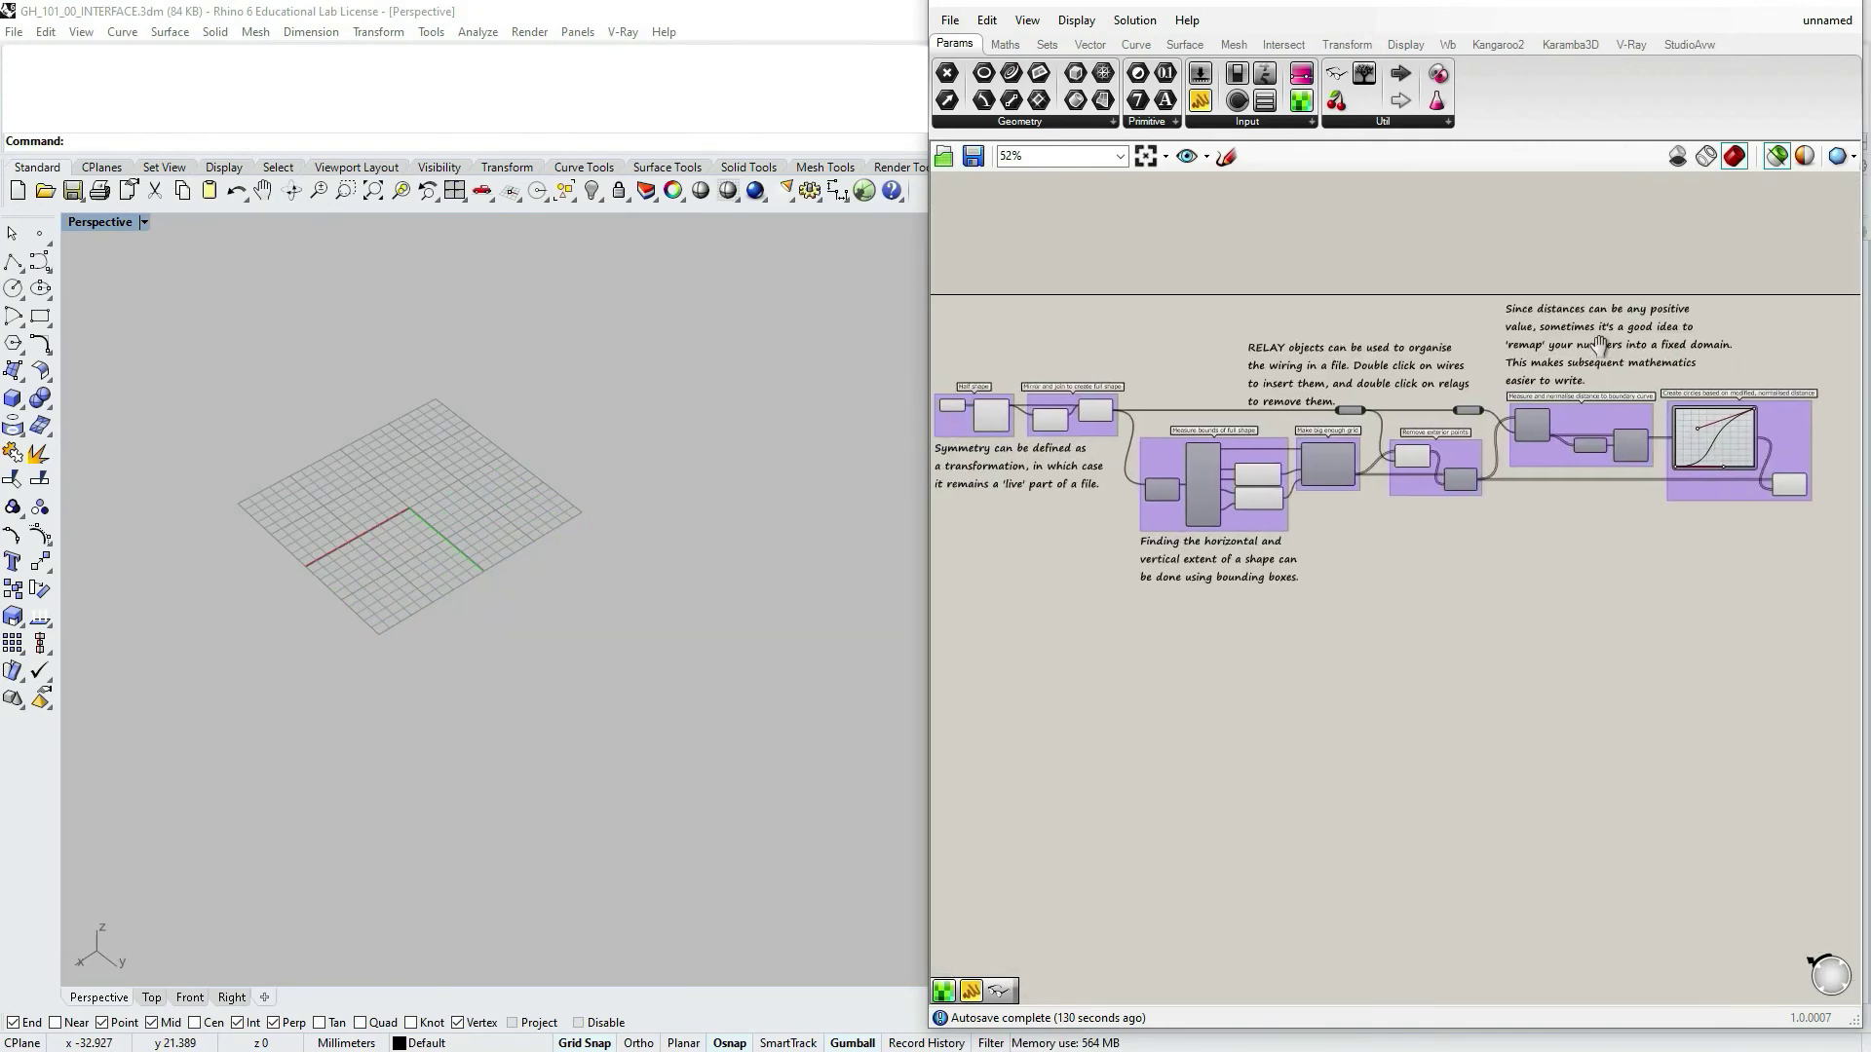
Reopen Document Preview Settings near the canvas centre with the Selected colour swatch active
left_click(1805, 159)
left_click_drag(1697, 27, 1418, 263)
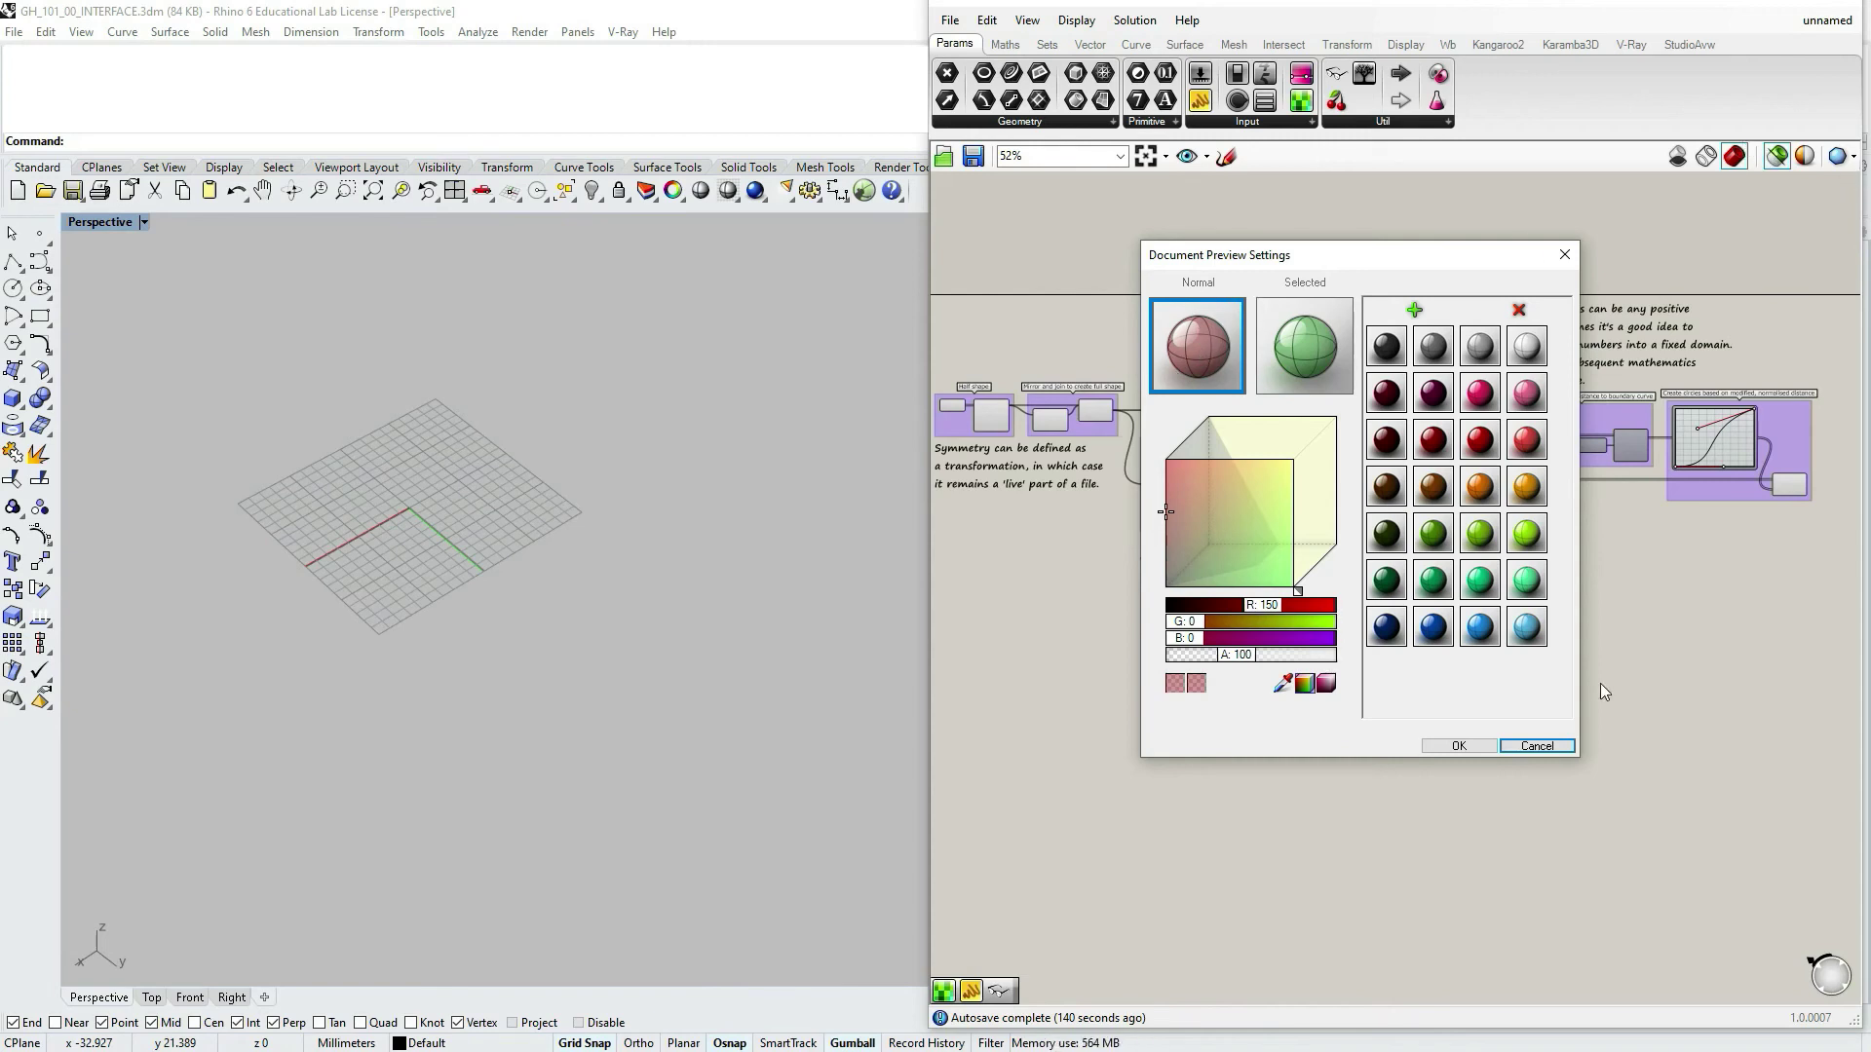
left_click(1532, 748)
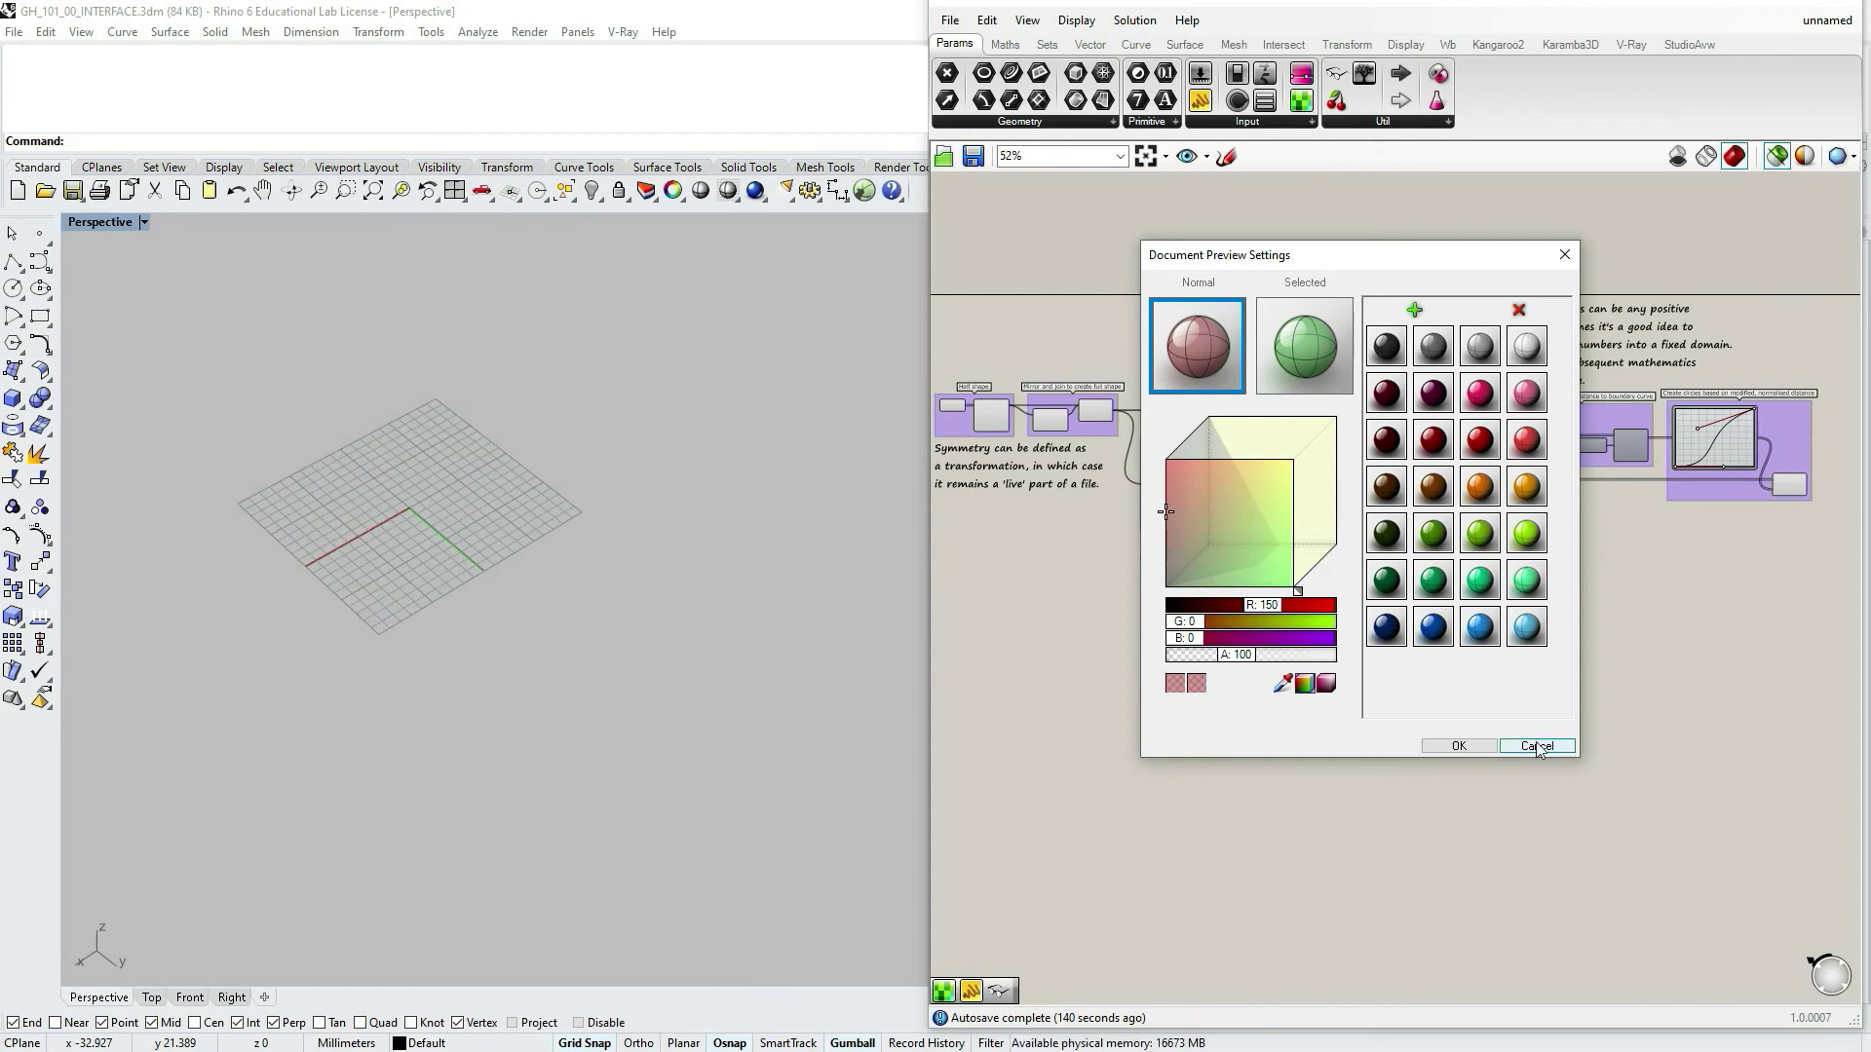
left_click(1805, 158)
left_click_drag(1739, 15, 1466, 458)
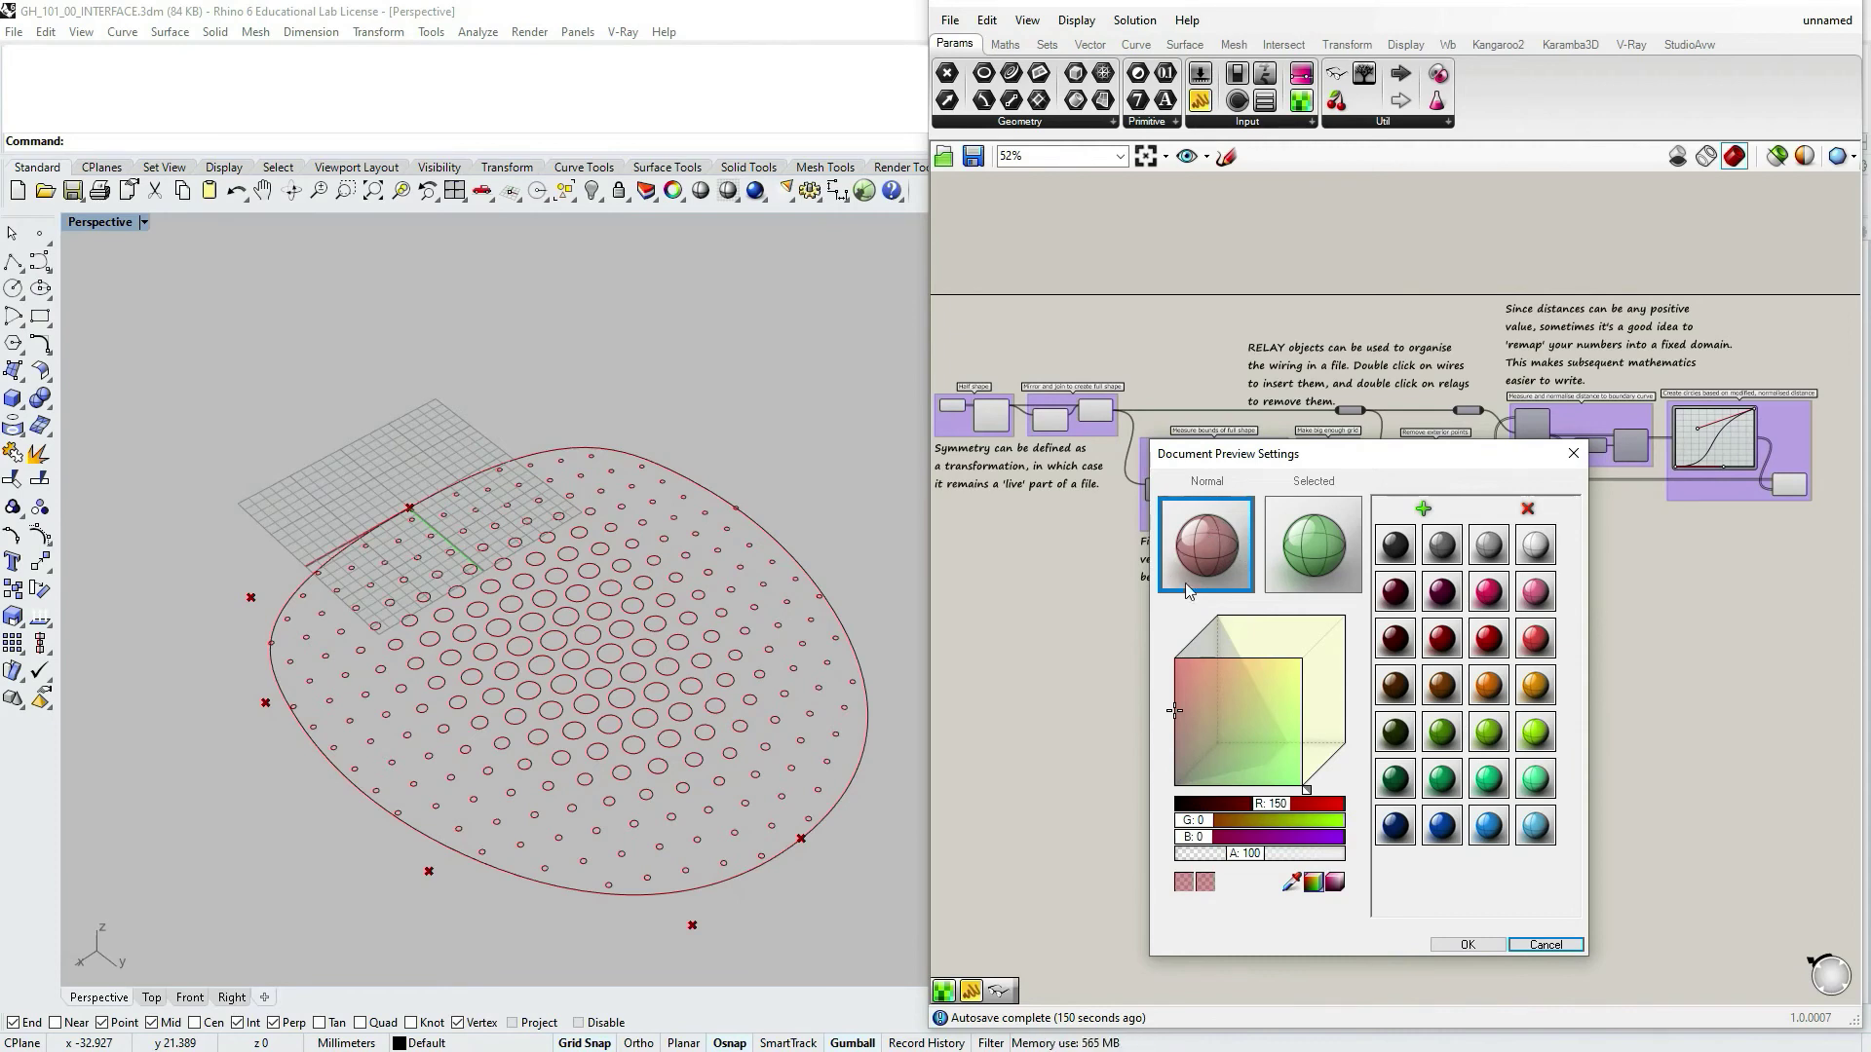
left_click(1334, 575)
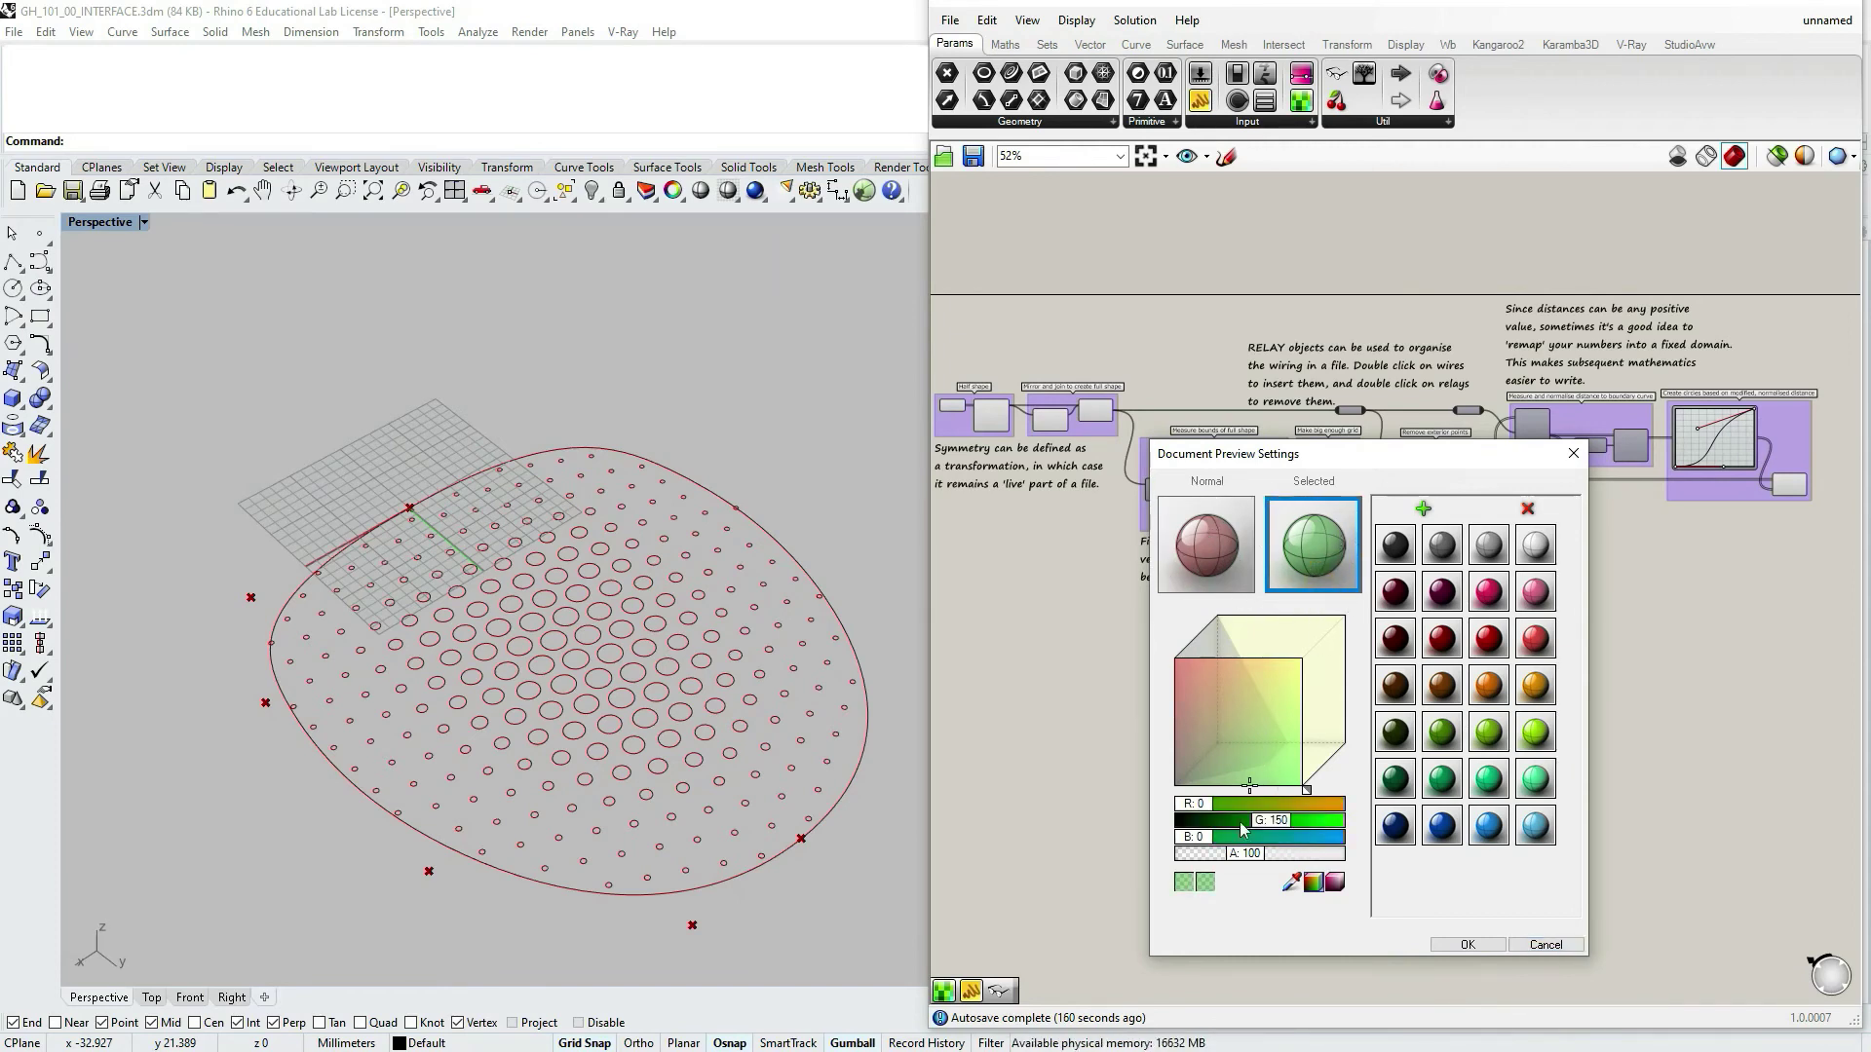
left_click(1311, 560)
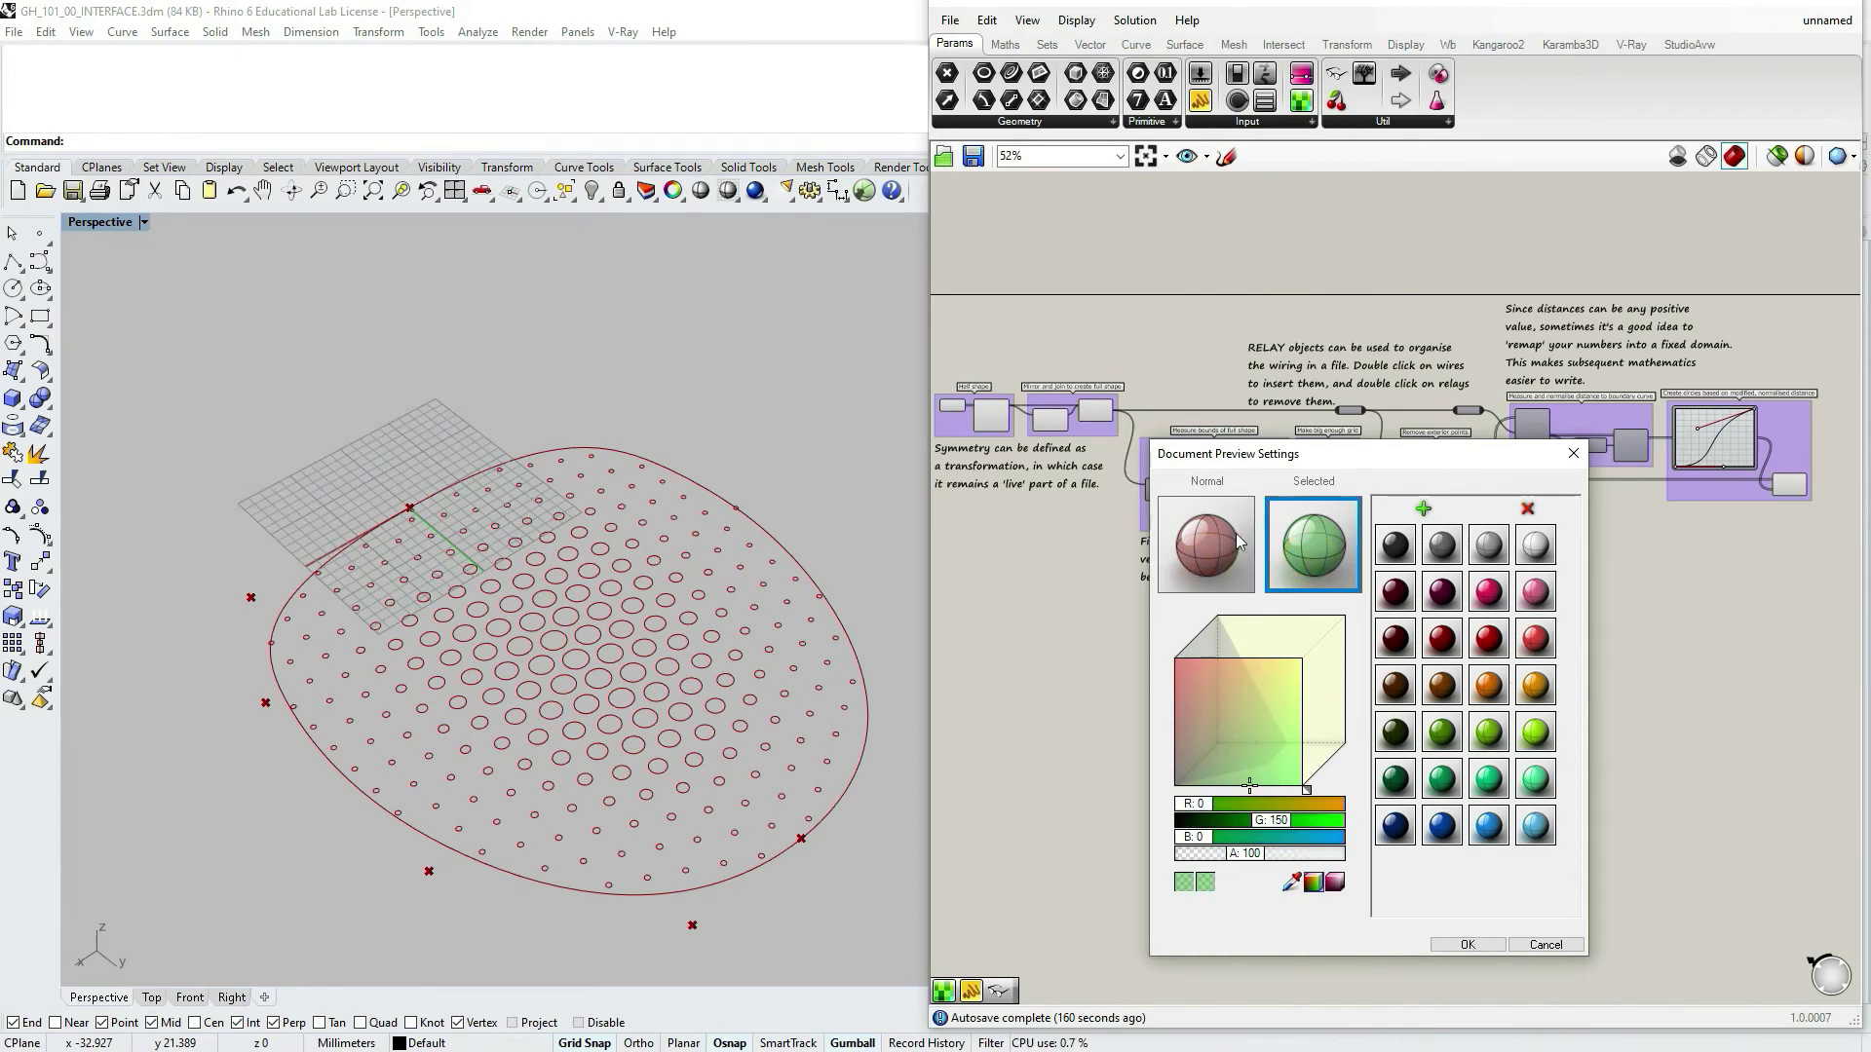
Try light blue and magenta preview colours and adjust their transparency
left_click(1536, 826)
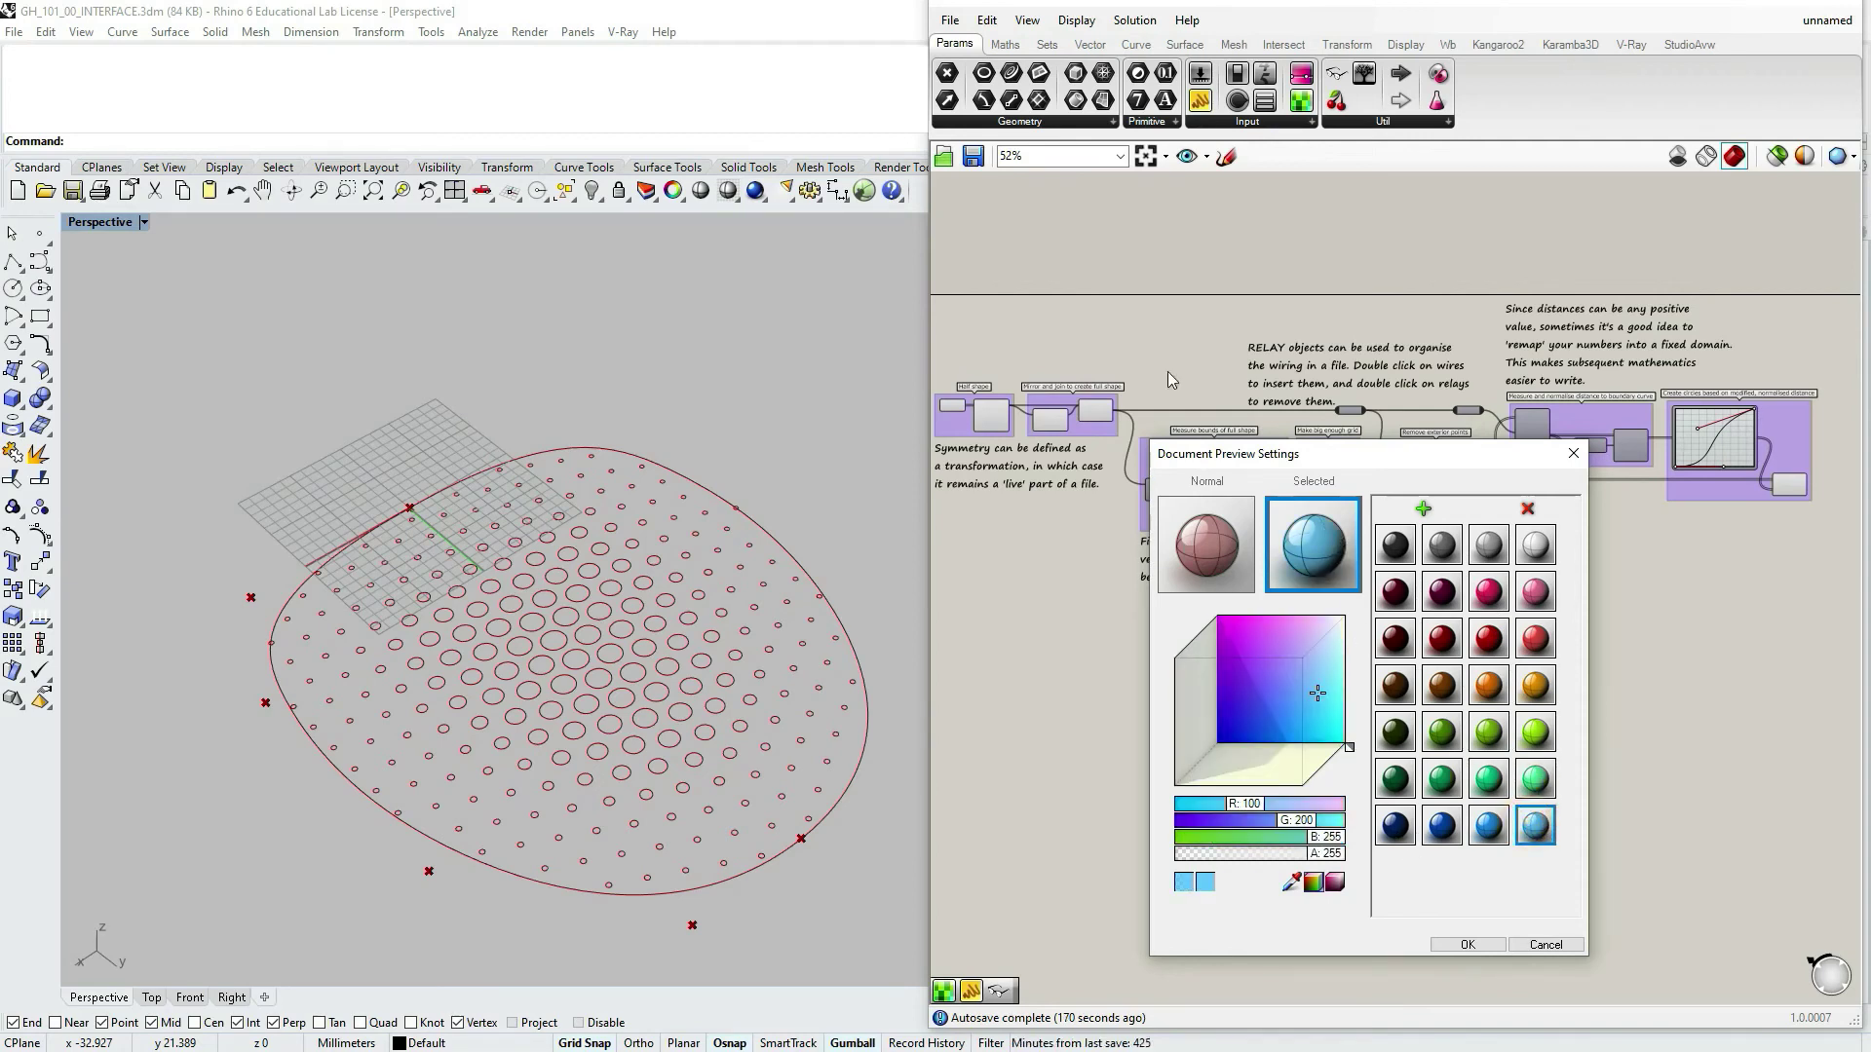
left_click(1208, 546)
left_click(1491, 592)
left_click_drag(1331, 856, 1279, 844)
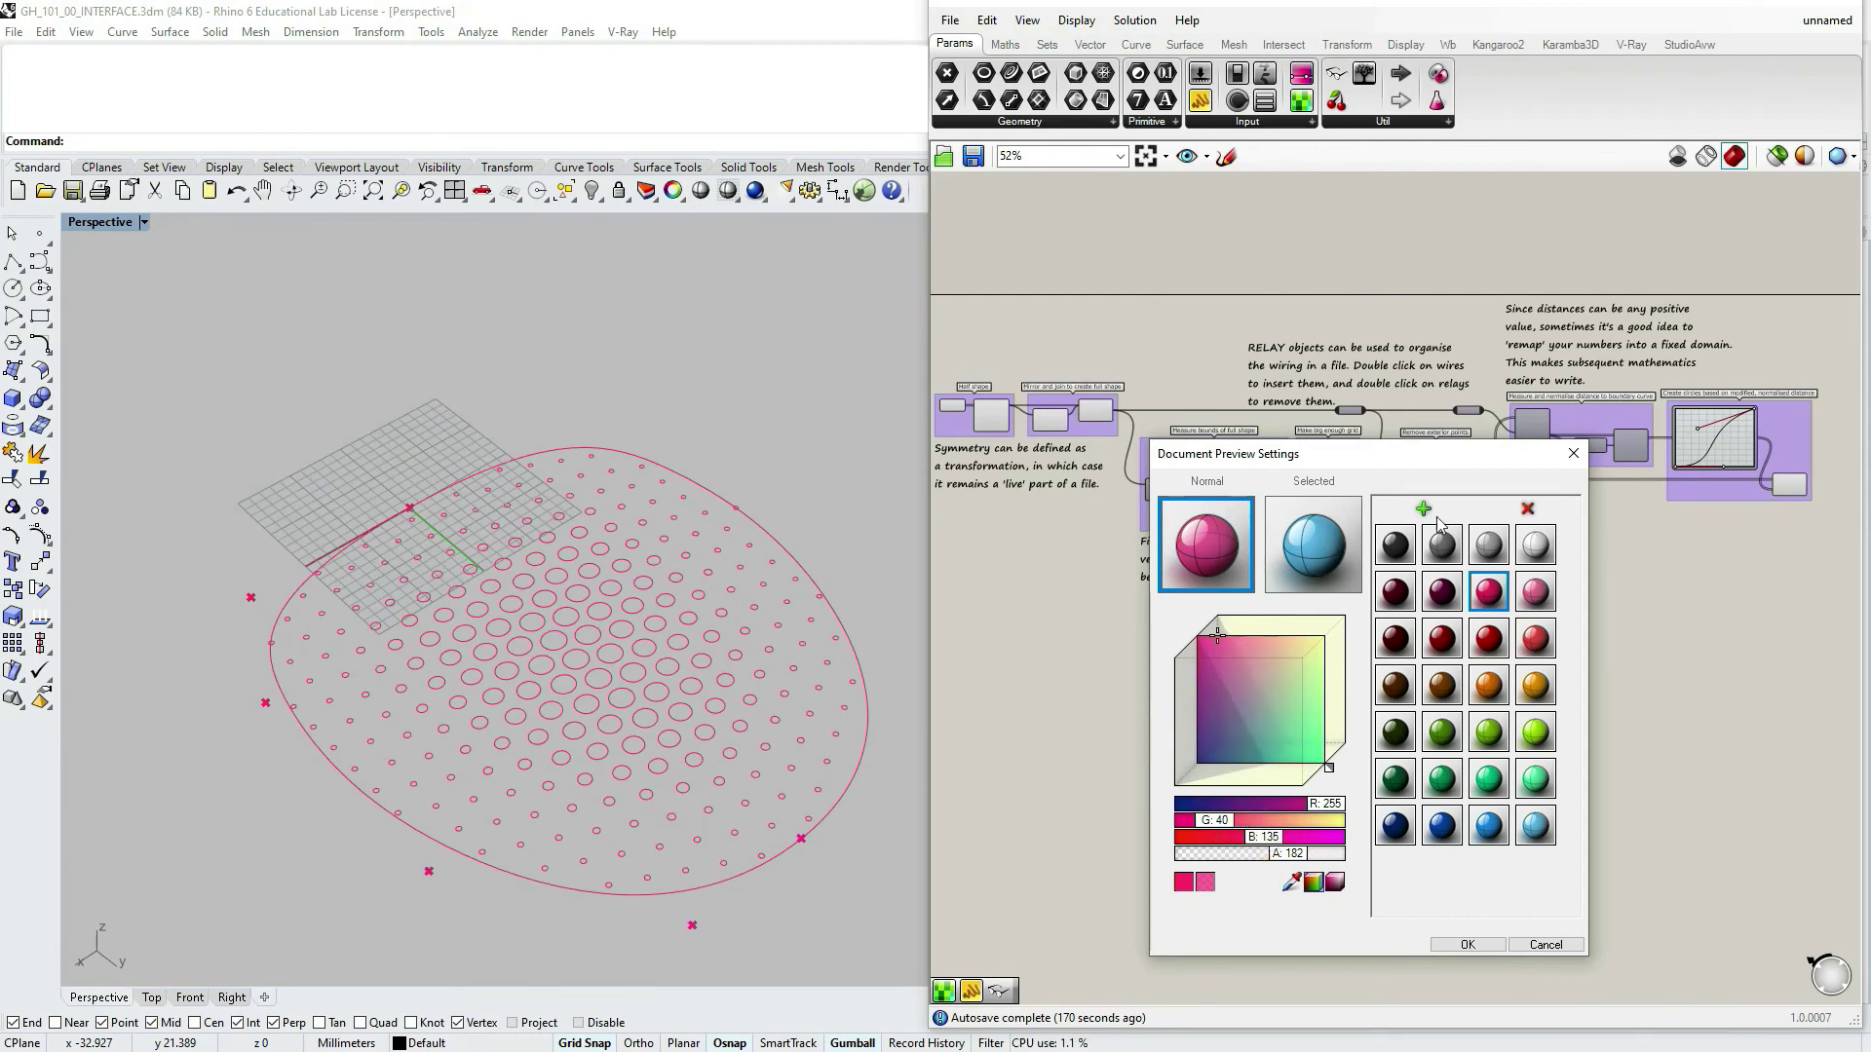
left_click(1310, 567)
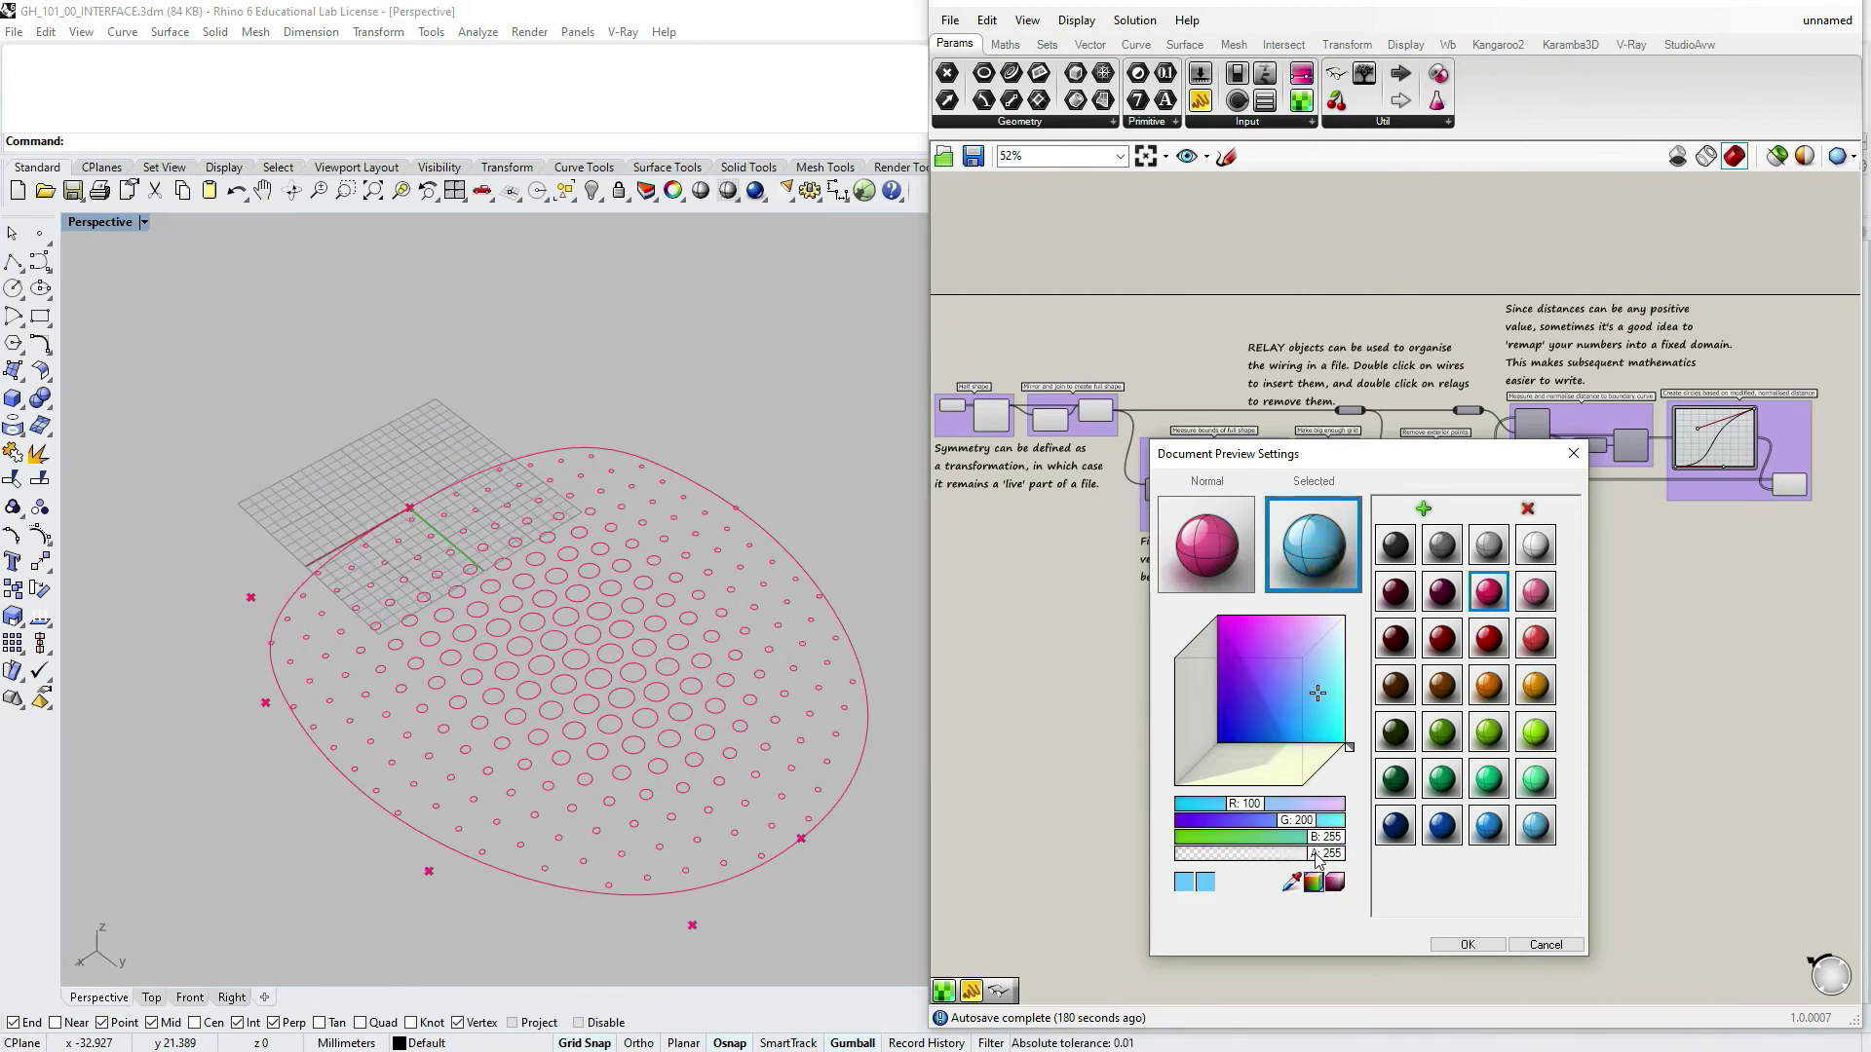
left_click_drag(1321, 855, 1262, 858)
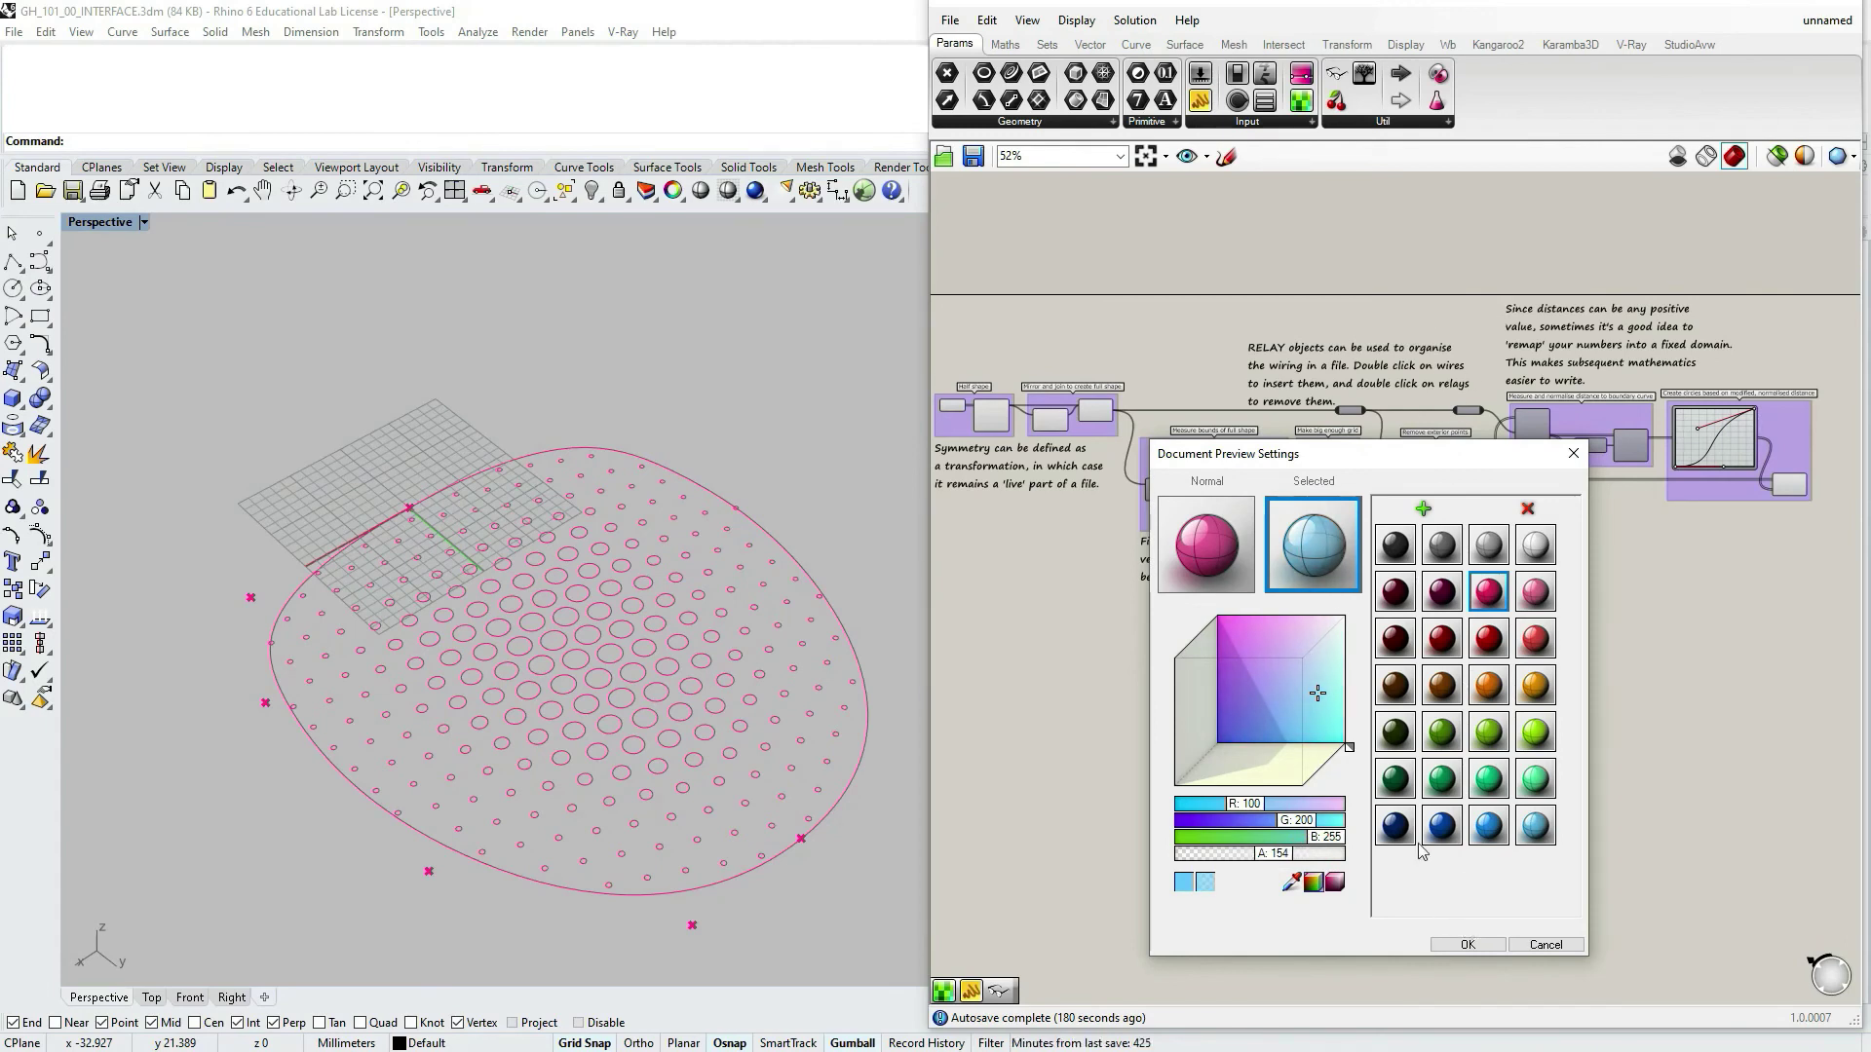
left_click_drag(1277, 855, 1330, 858)
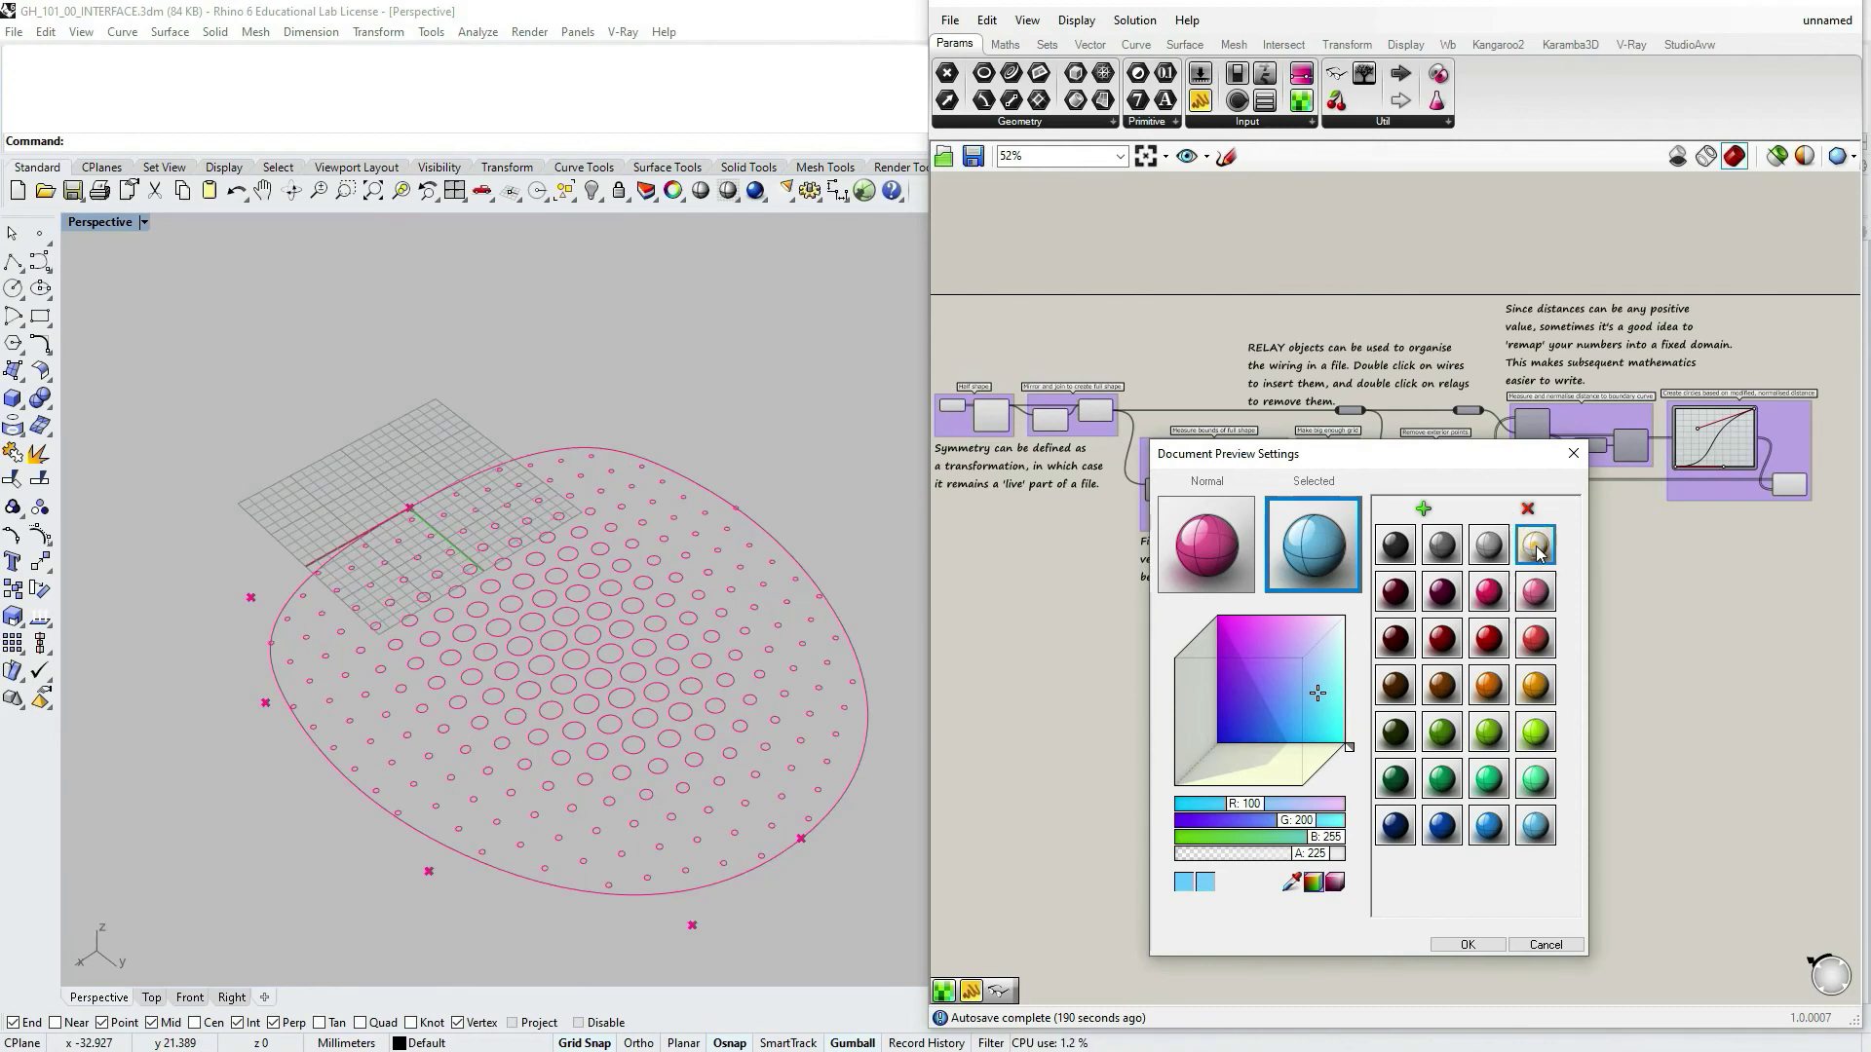
Set normal to dark magenta and selected to orange, then check the highlight on the circles
left_click_drag(1488, 546, 1226, 554)
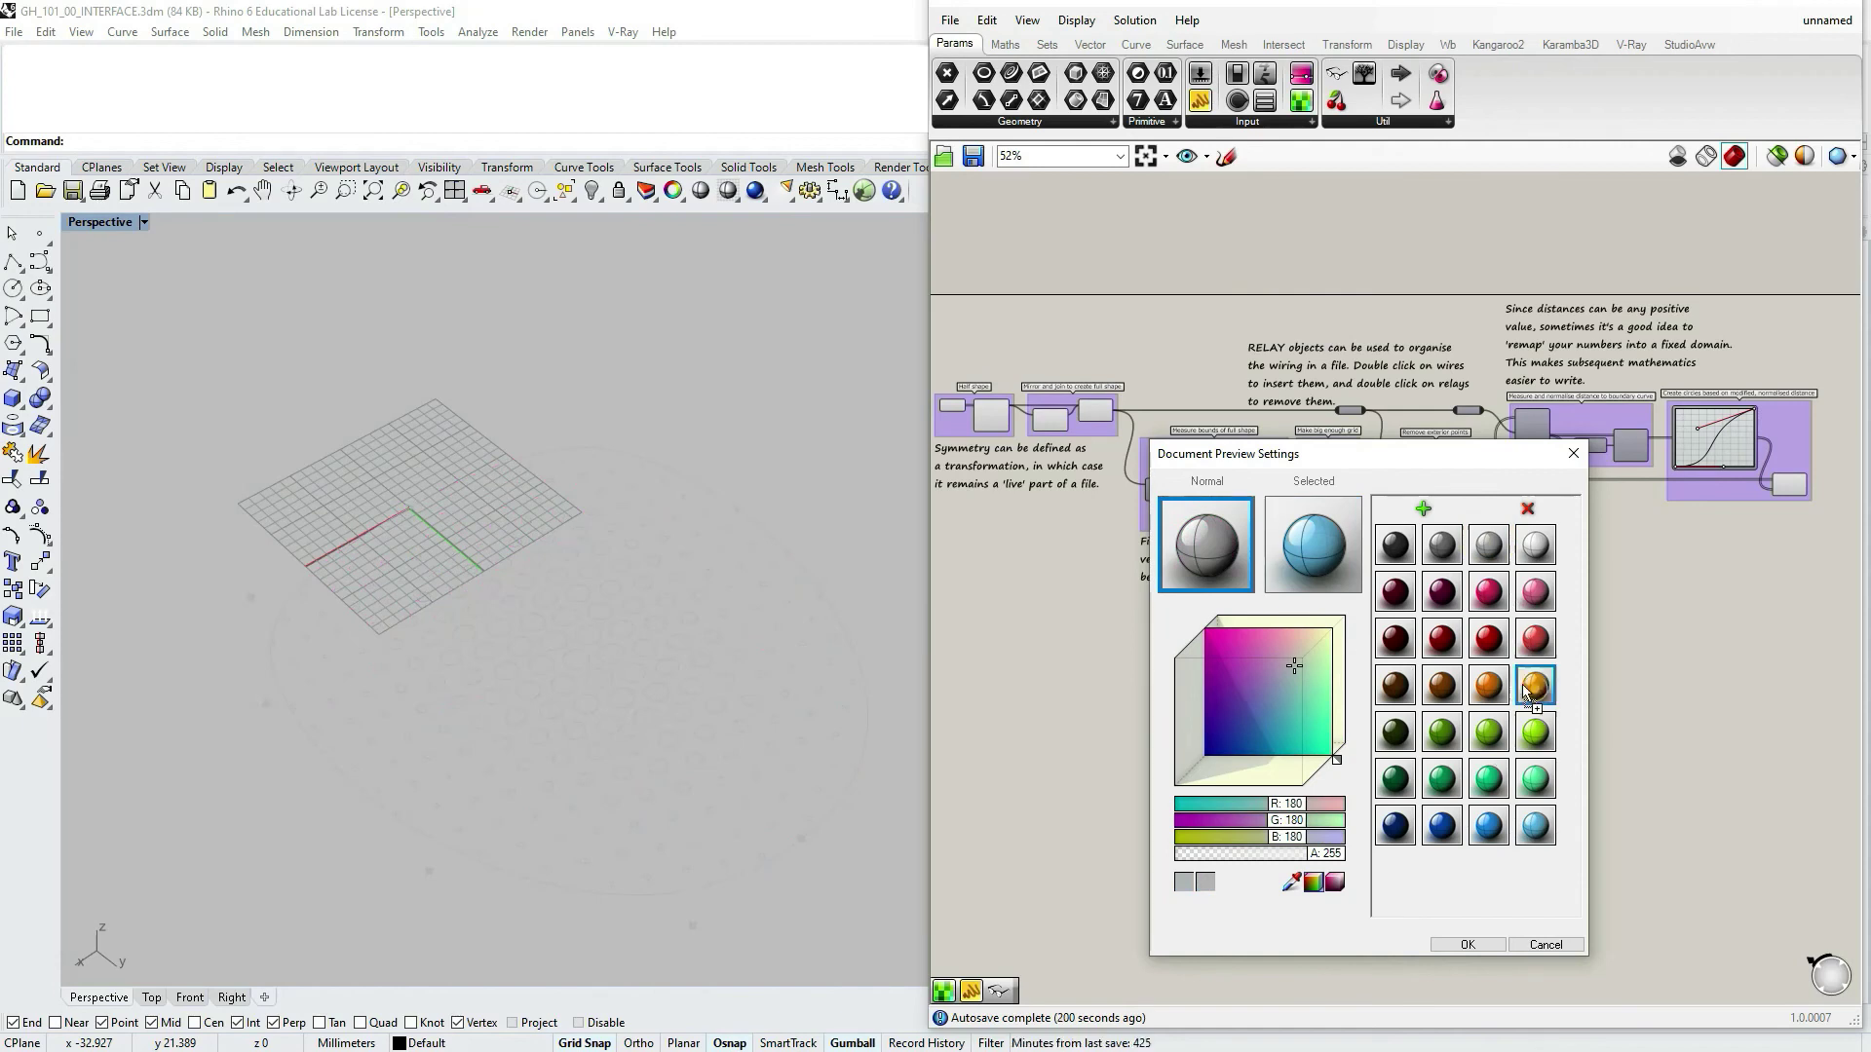
left_click_drag(1535, 685, 1313, 544)
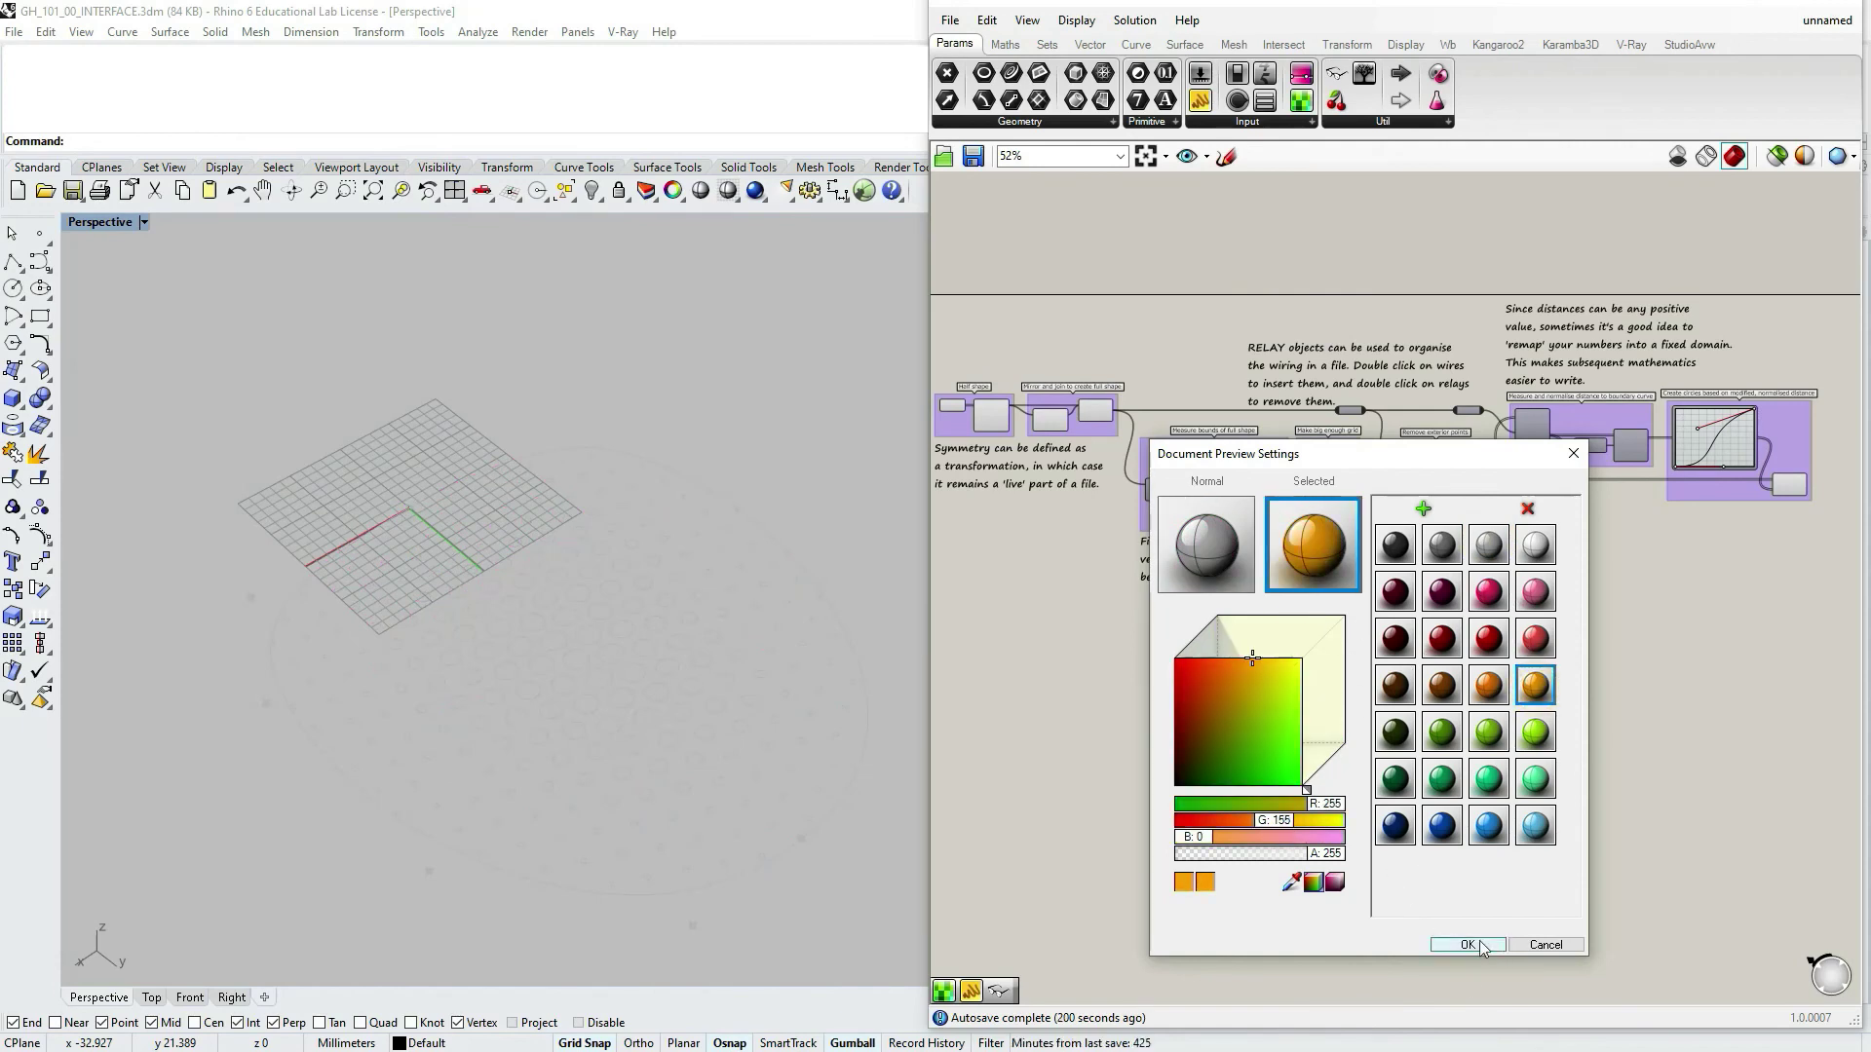
left_click(1218, 527)
left_click(1442, 591)
left_click(1313, 543)
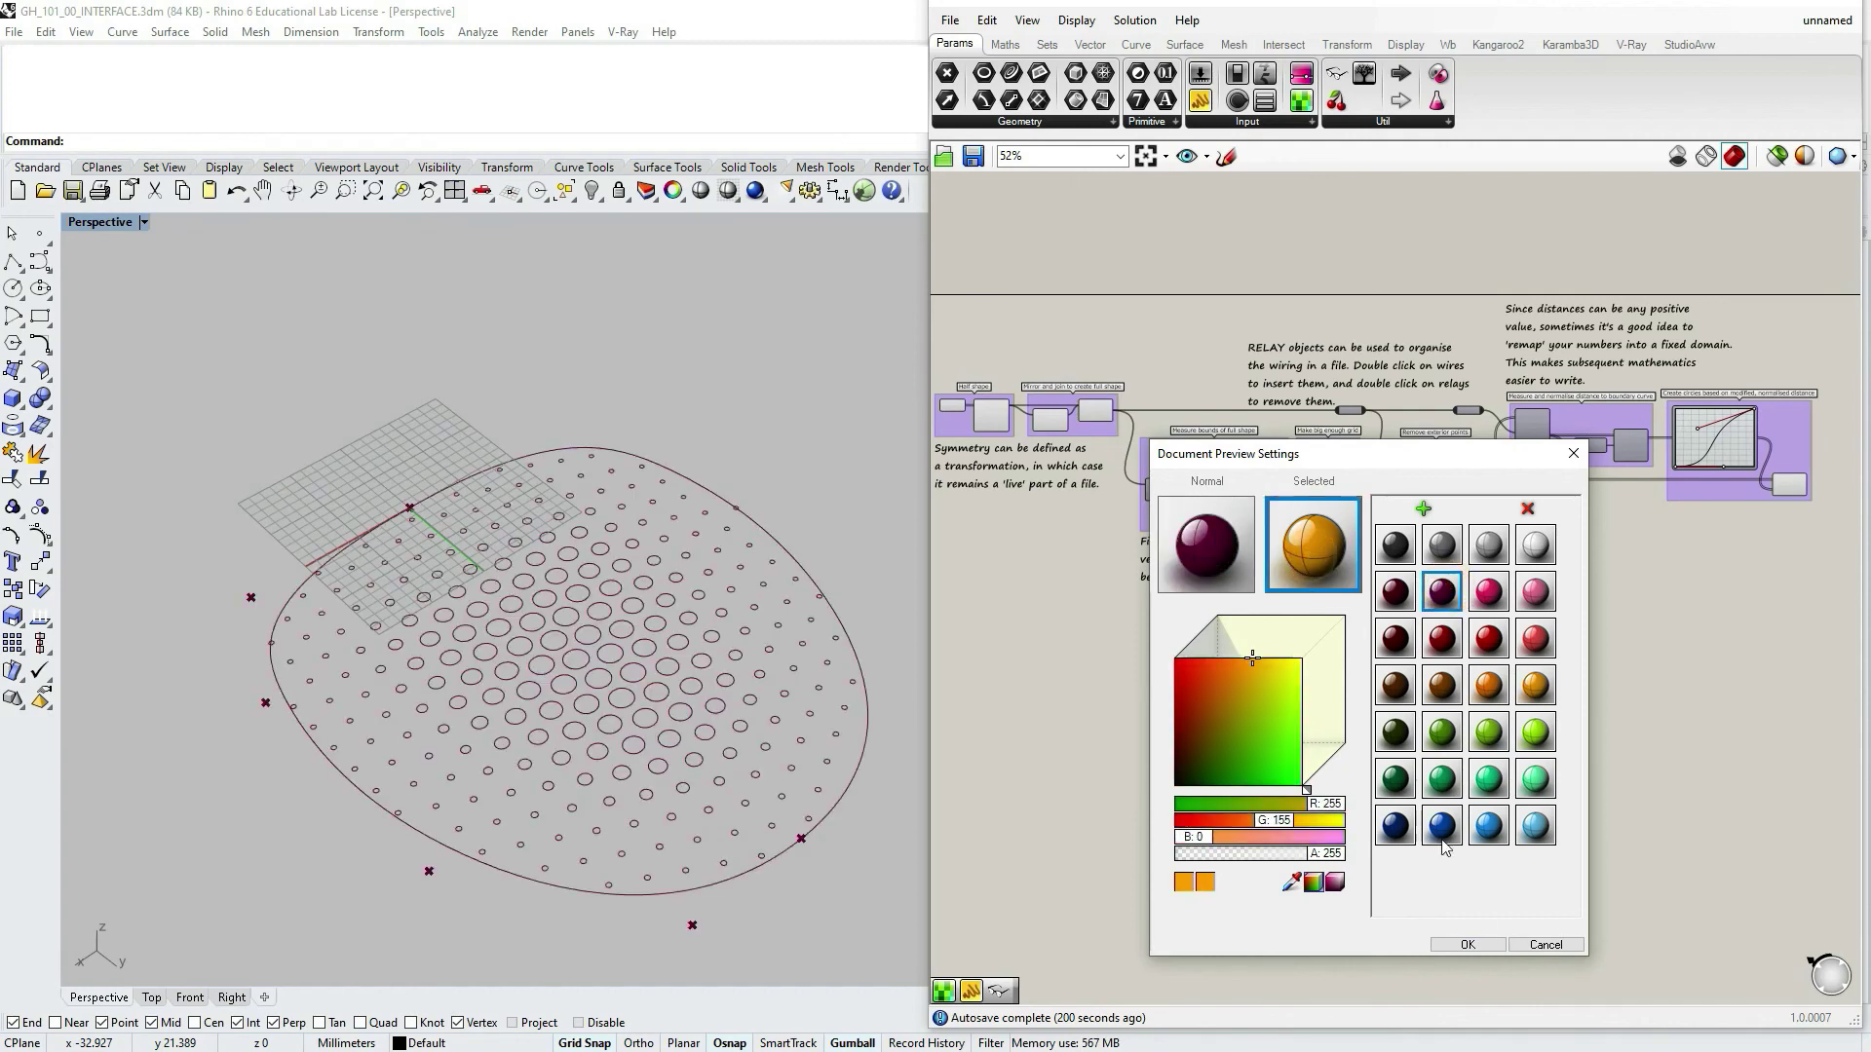
left_click(1468, 944)
left_click(1791, 484)
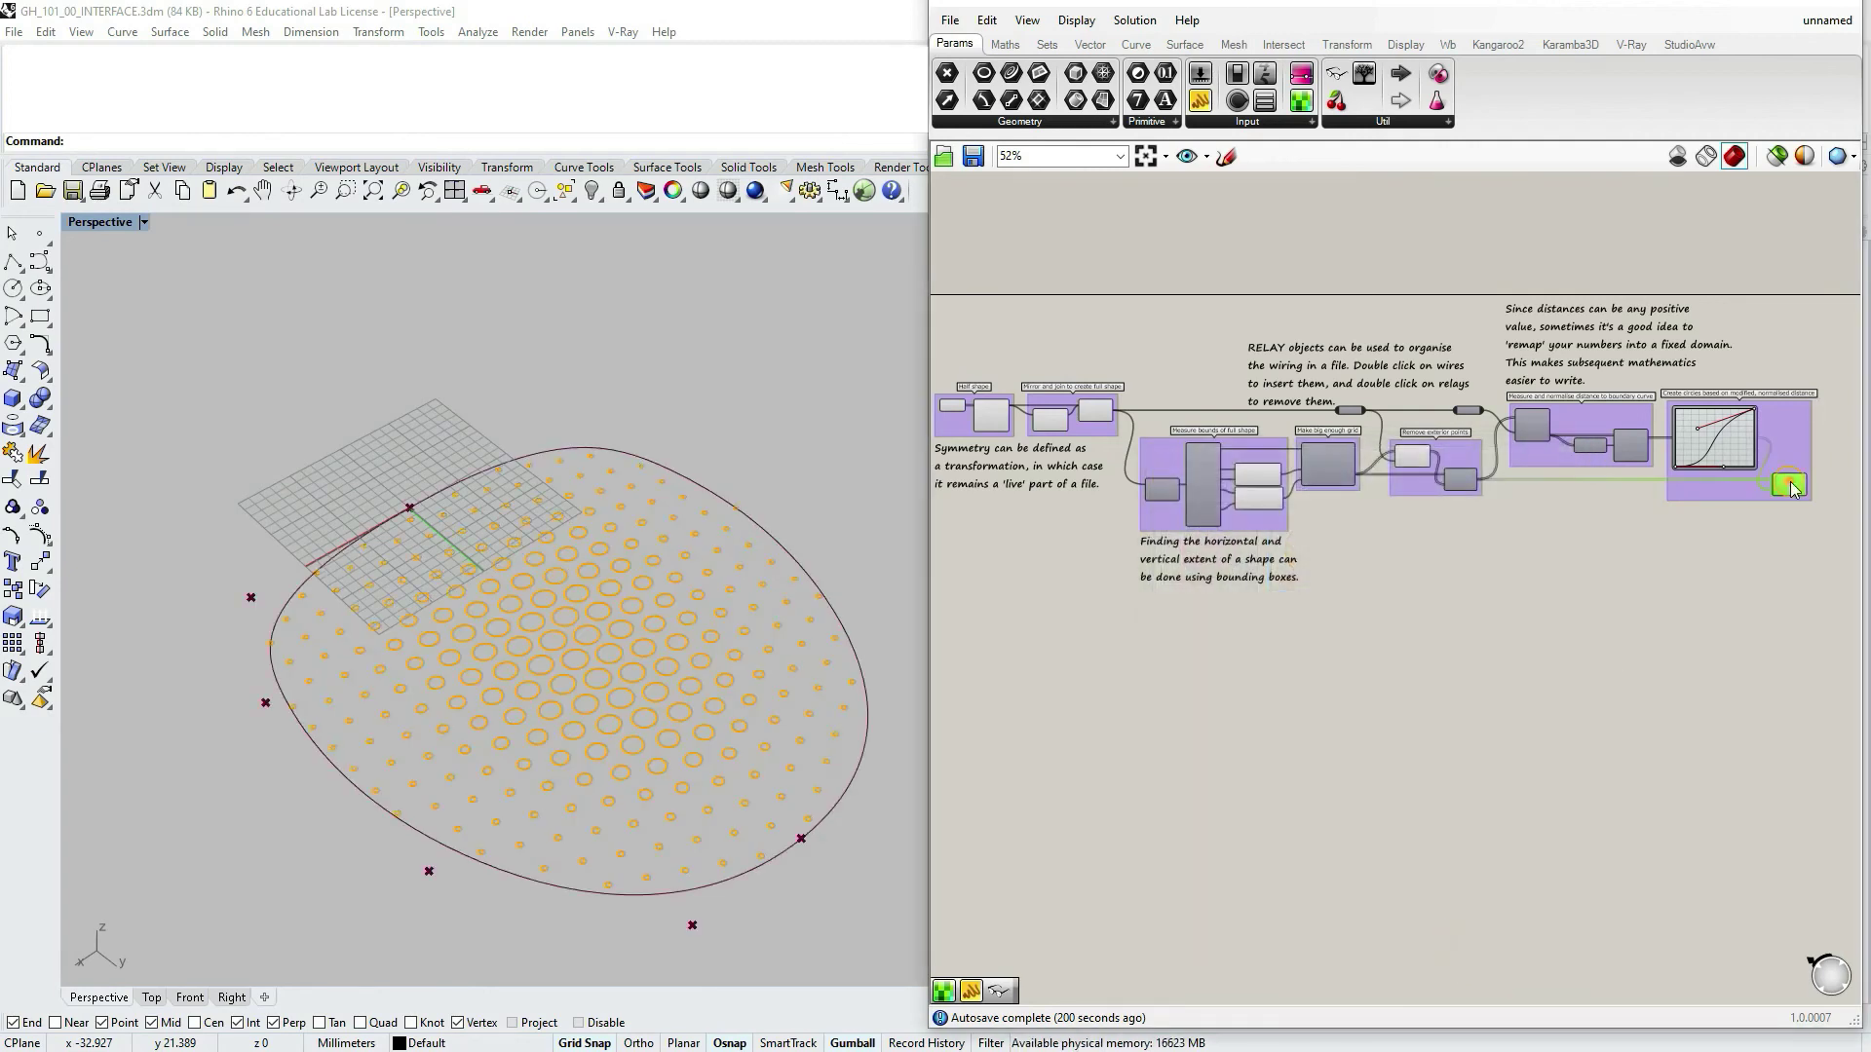
left_click(1575, 576)
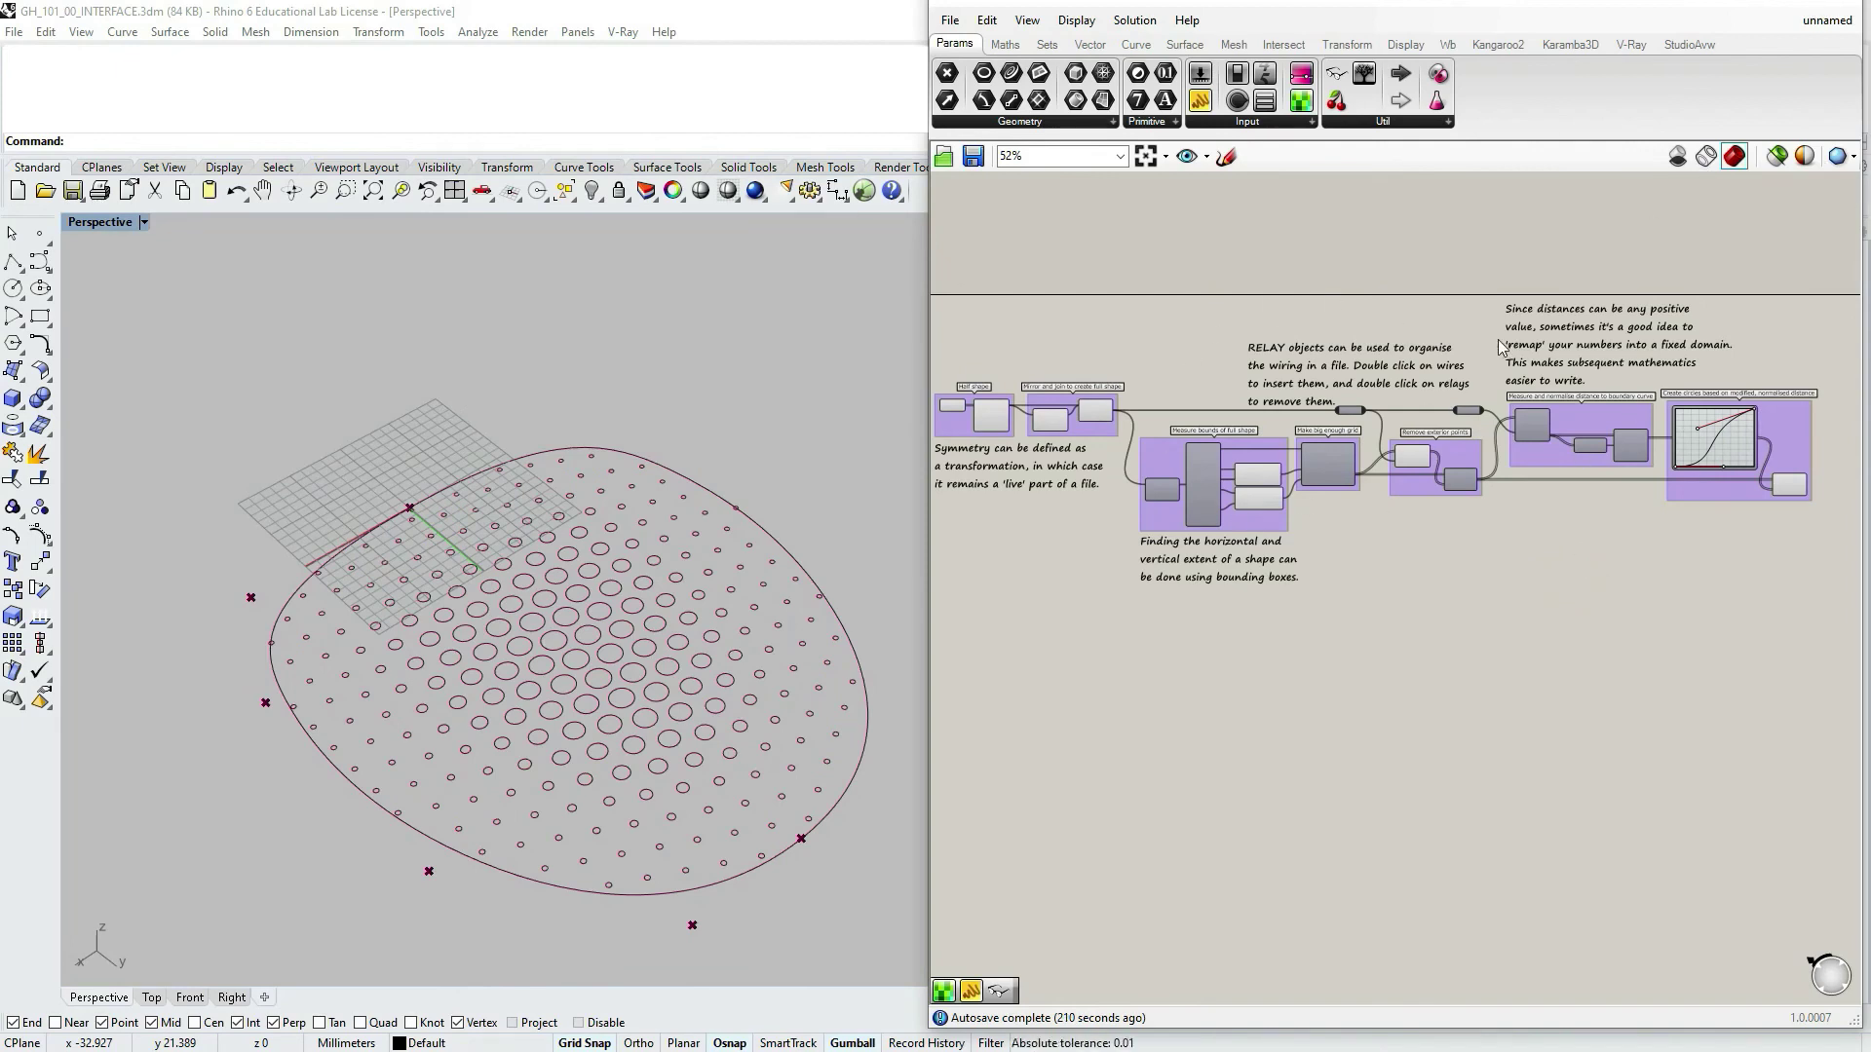
left_click(951, 45)
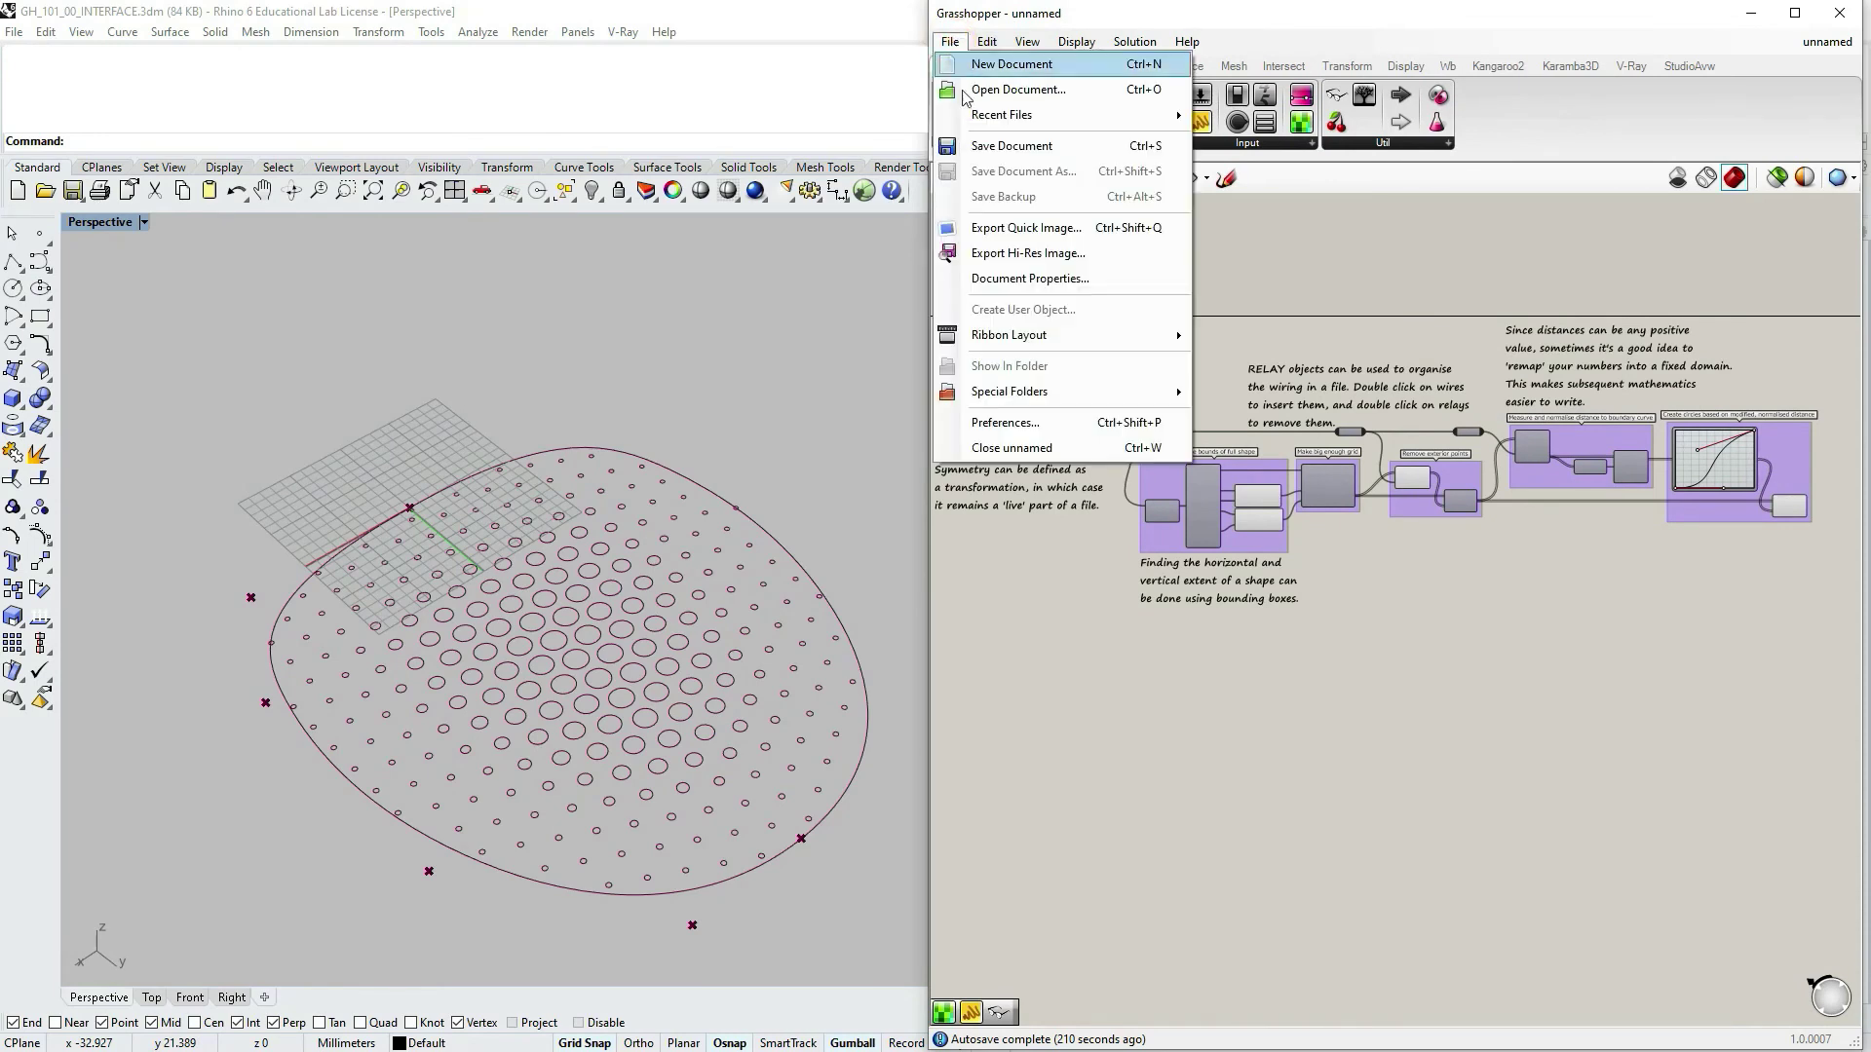
left_click(999, 426)
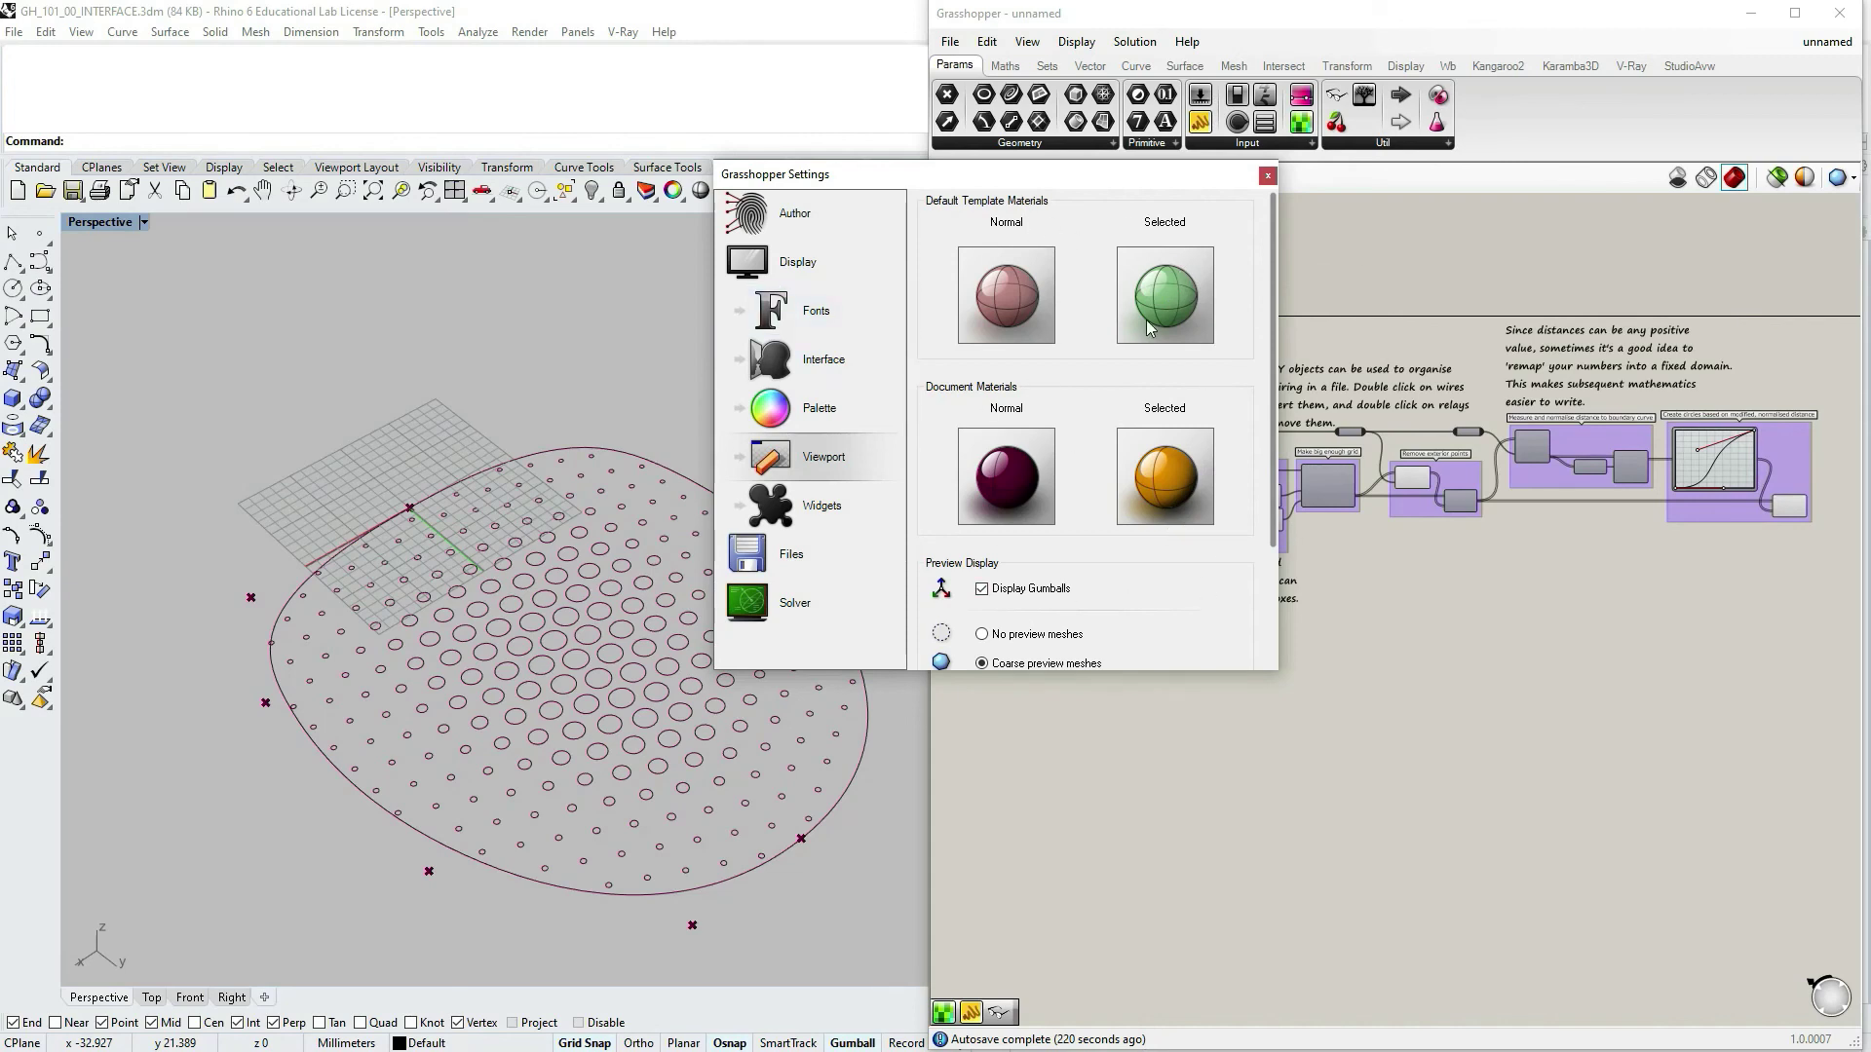
left_click(1269, 176)
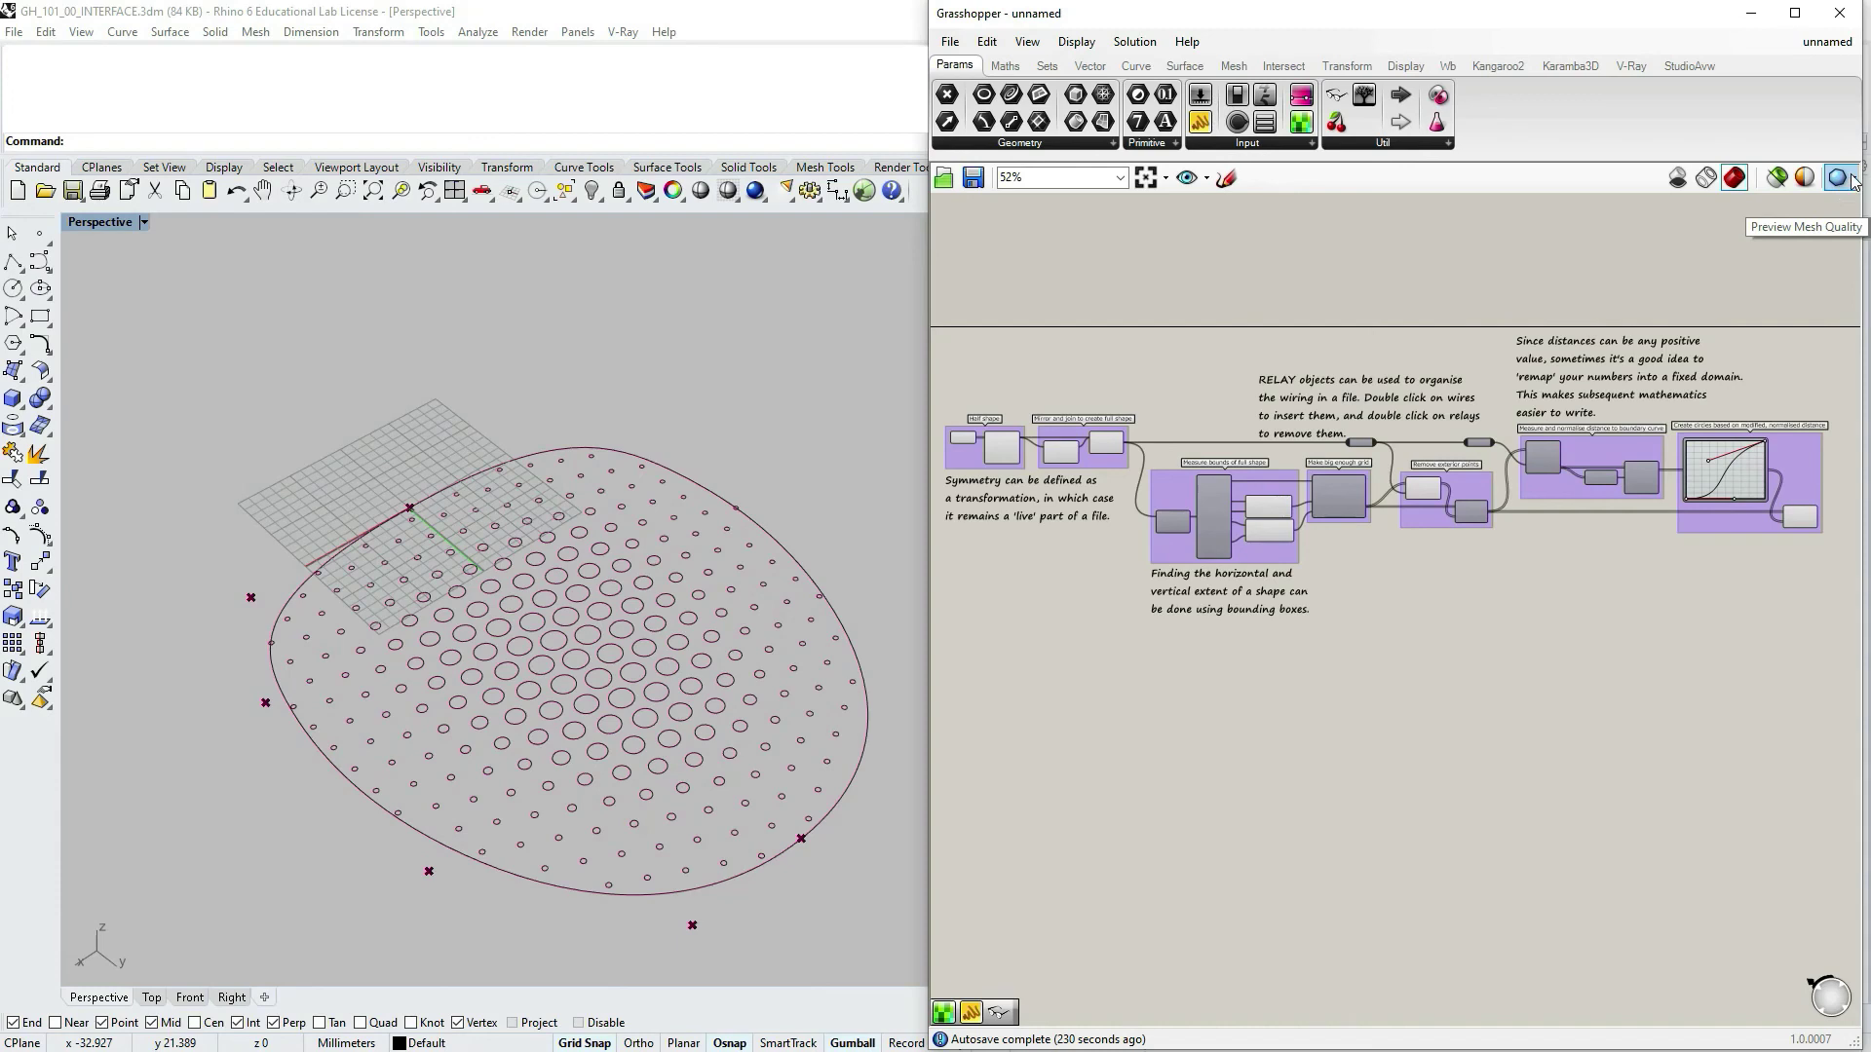
Switch to the GH_101_Interface document and look over the Preview Mesh Quality options
mouse_move(1826, 43)
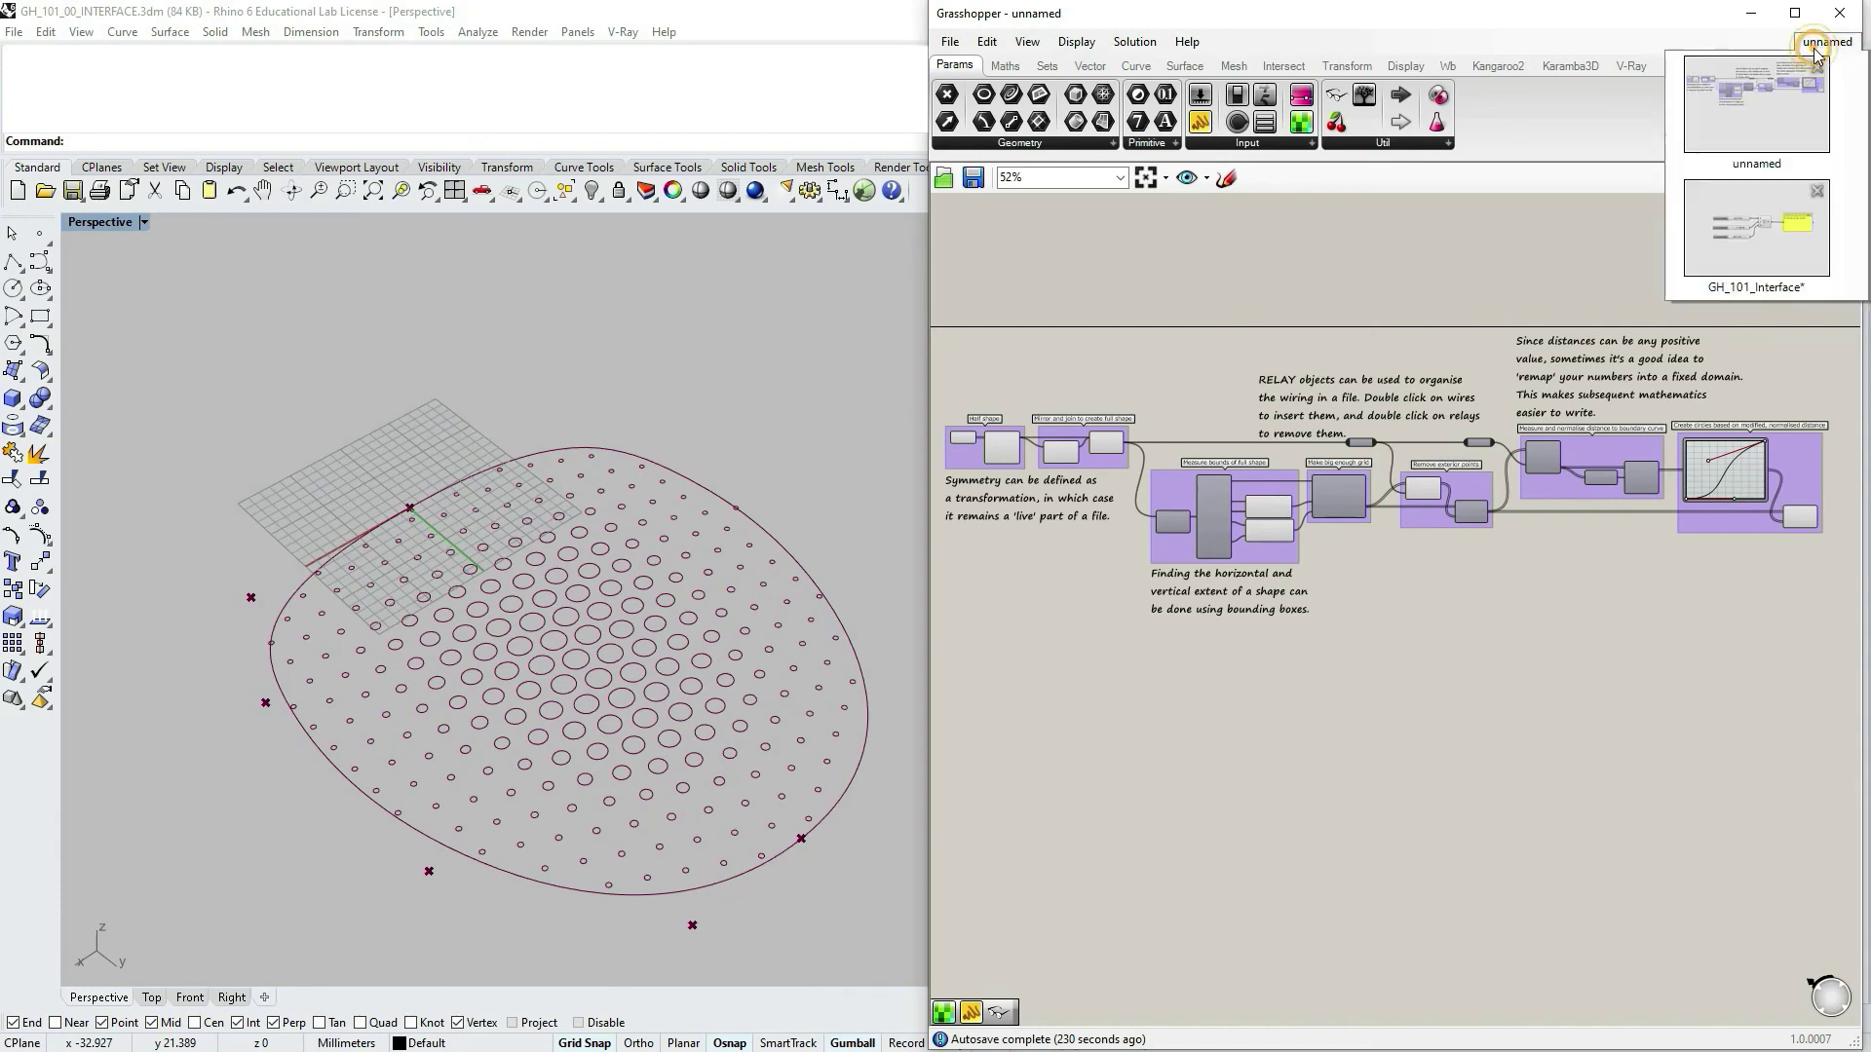
left_click(1739, 267)
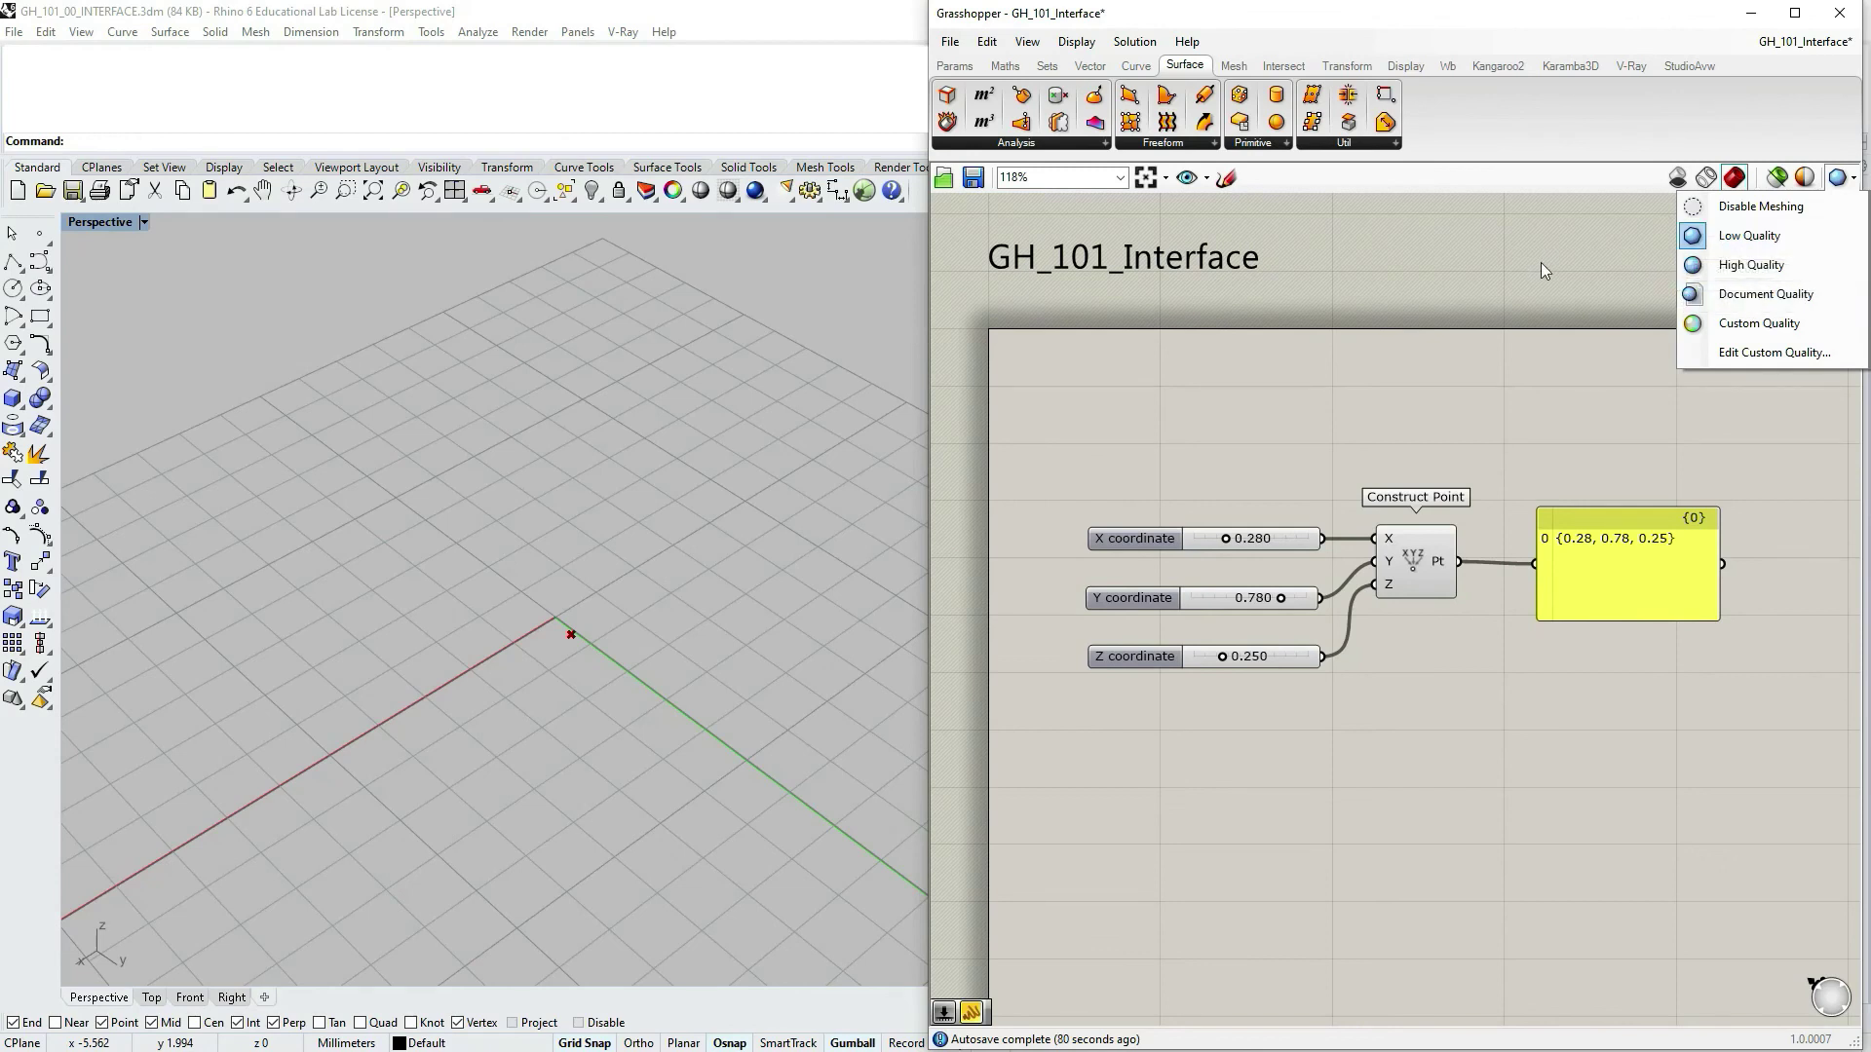
left_click(1601, 390)
scroll(1499, 388, "down", 3)
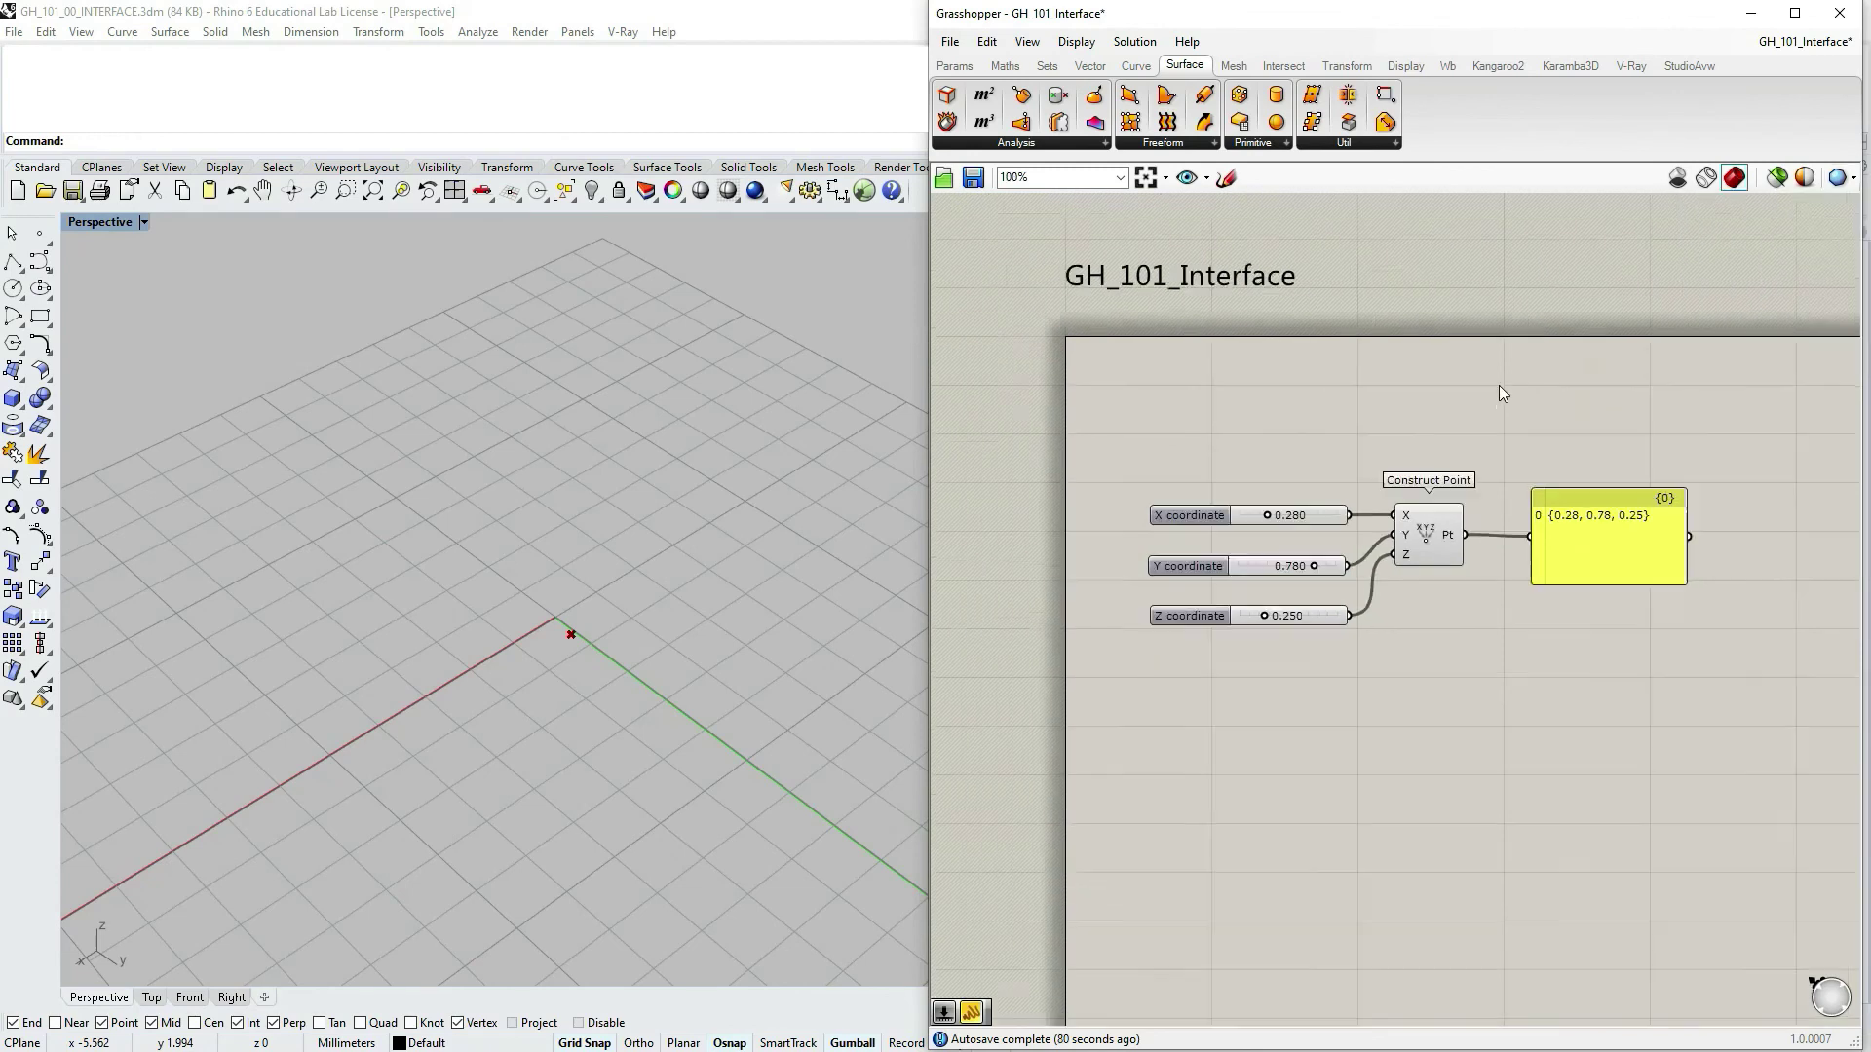